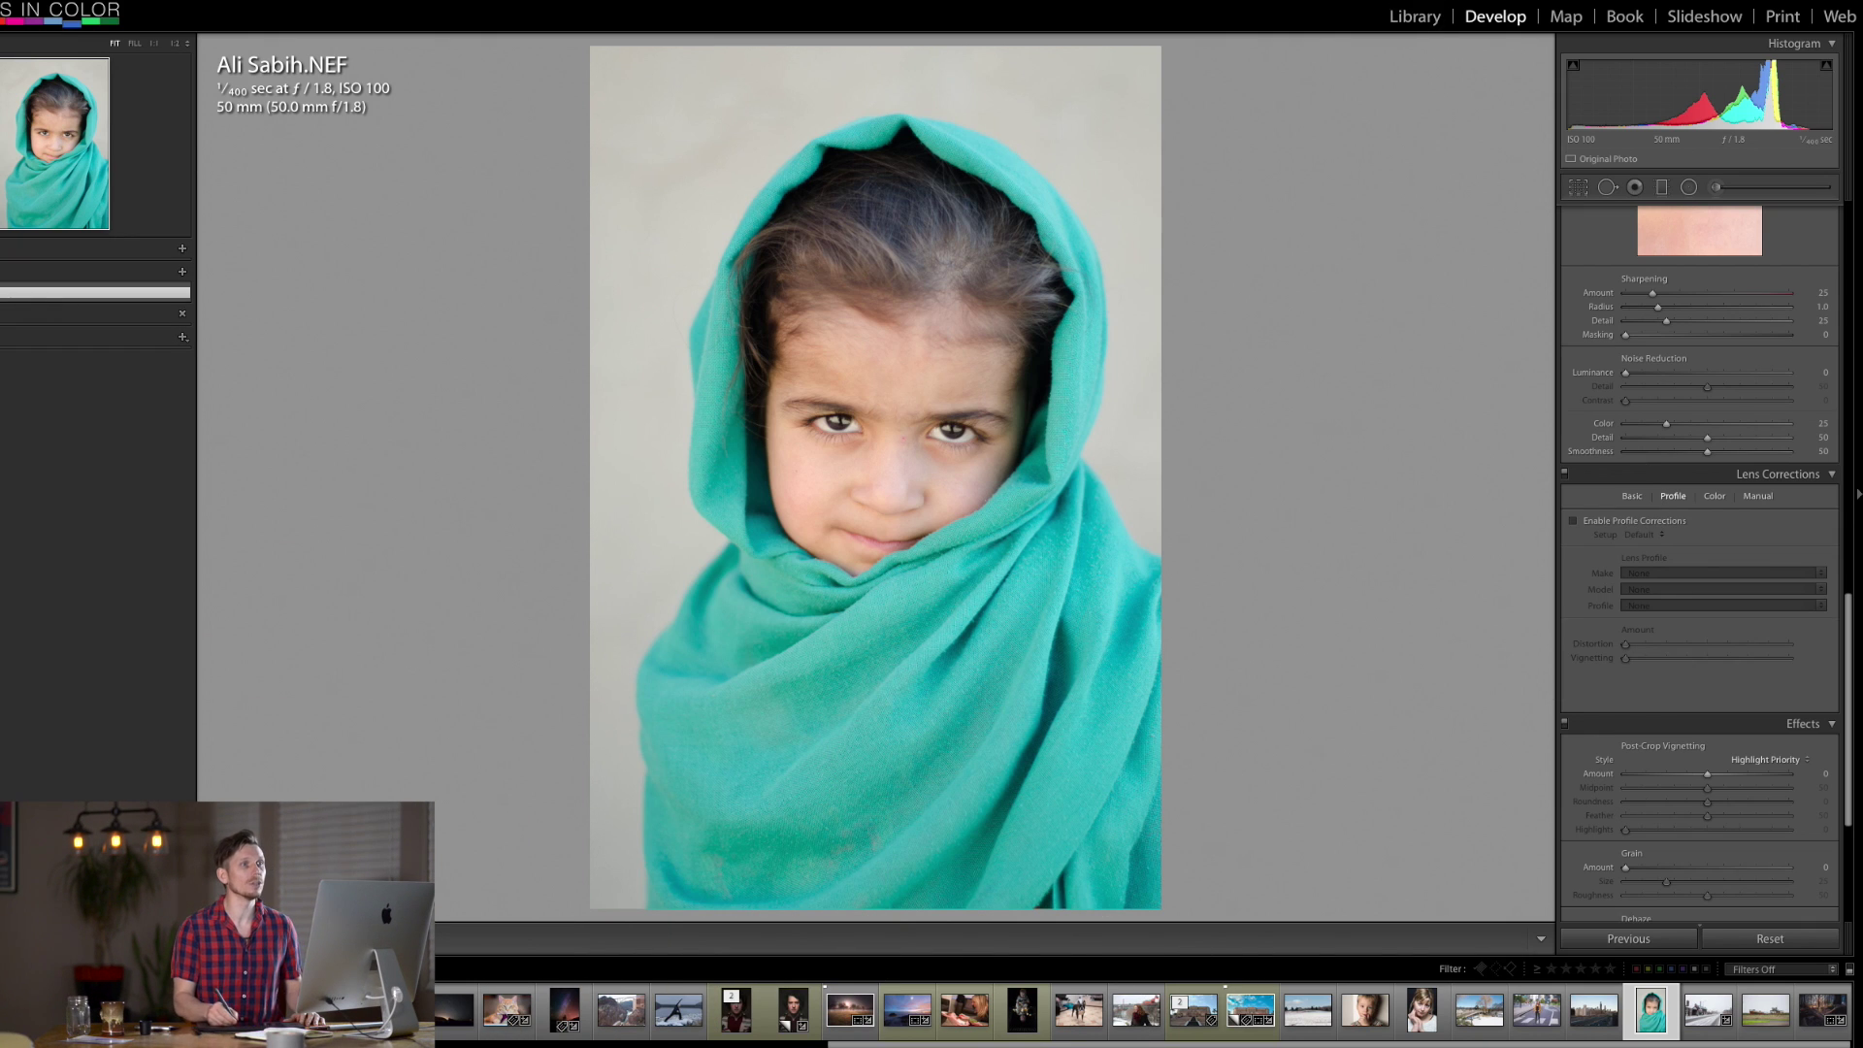
# Review the portrait's metadata in the Library, and inspect the child's face and eyes up close in Develop.
pyautogui.click(1415, 17)
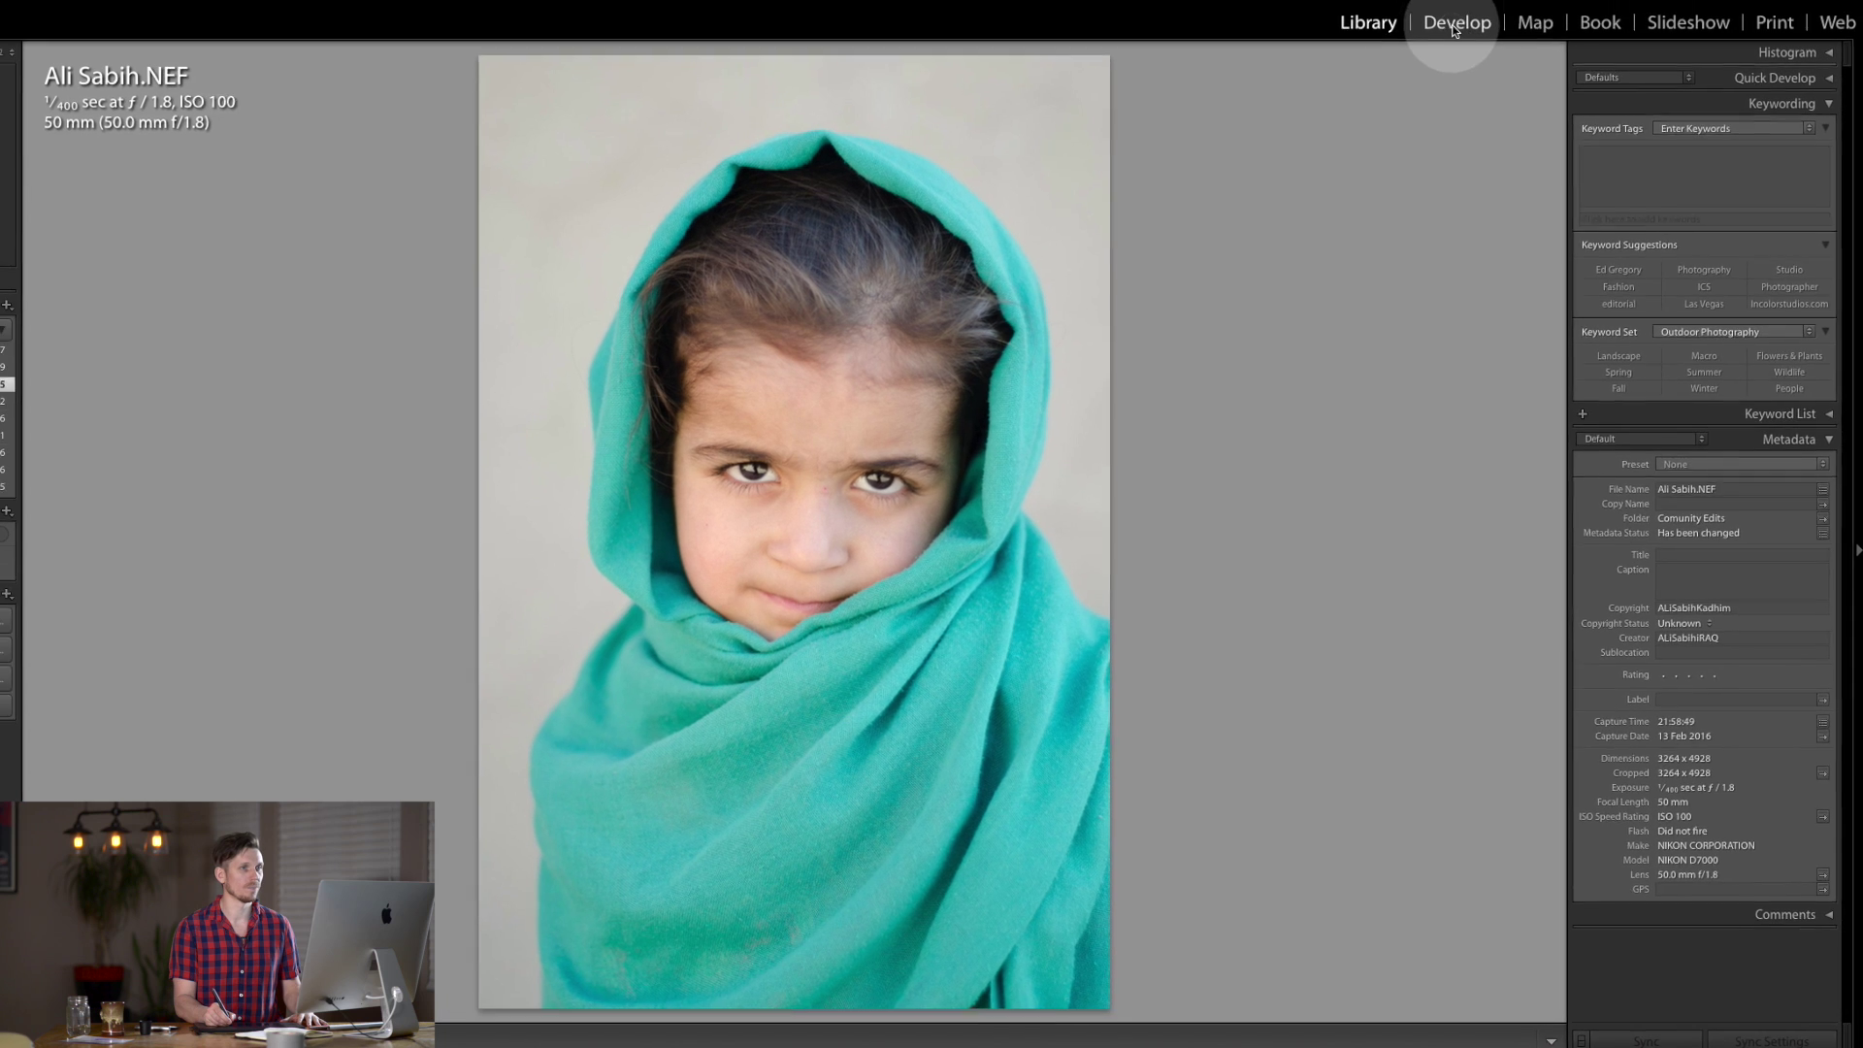
pyautogui.click(1380, 0)
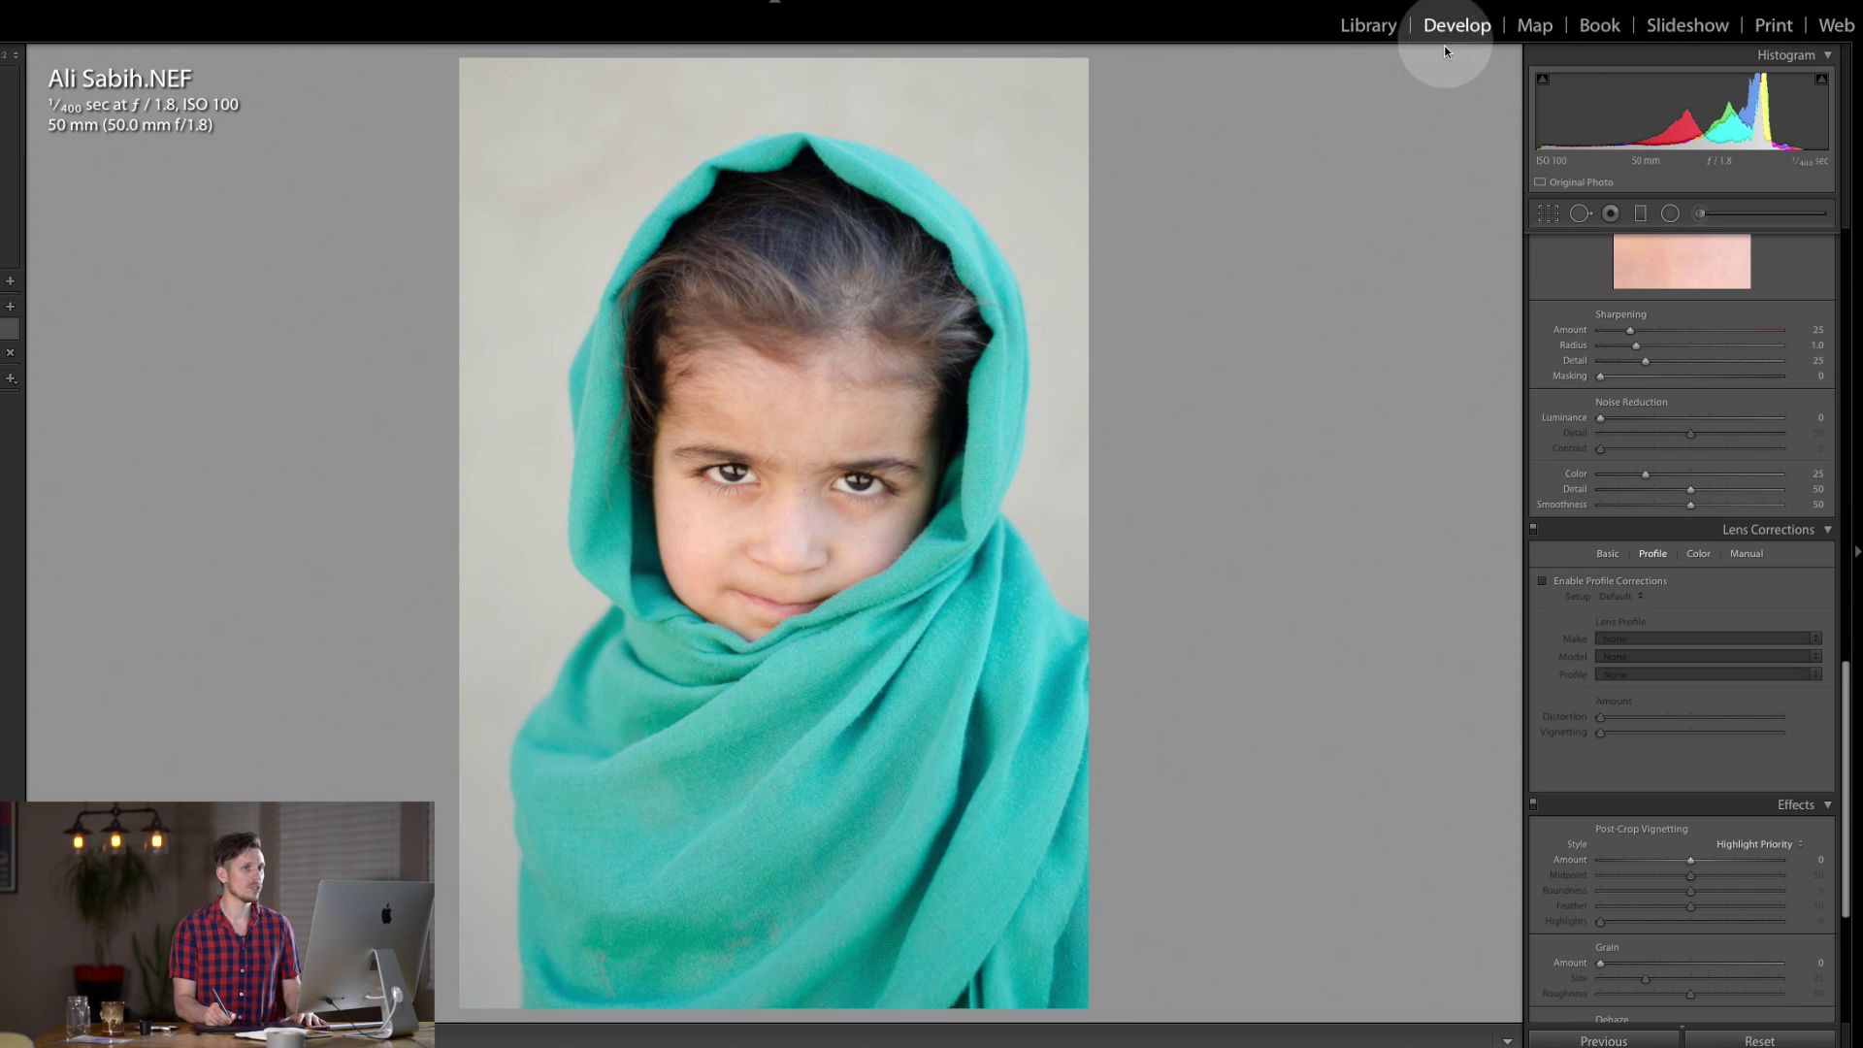
pyautogui.click(745, 492)
pyautogui.moveTo(774, 590); pyautogui.dragTo(741, 511)
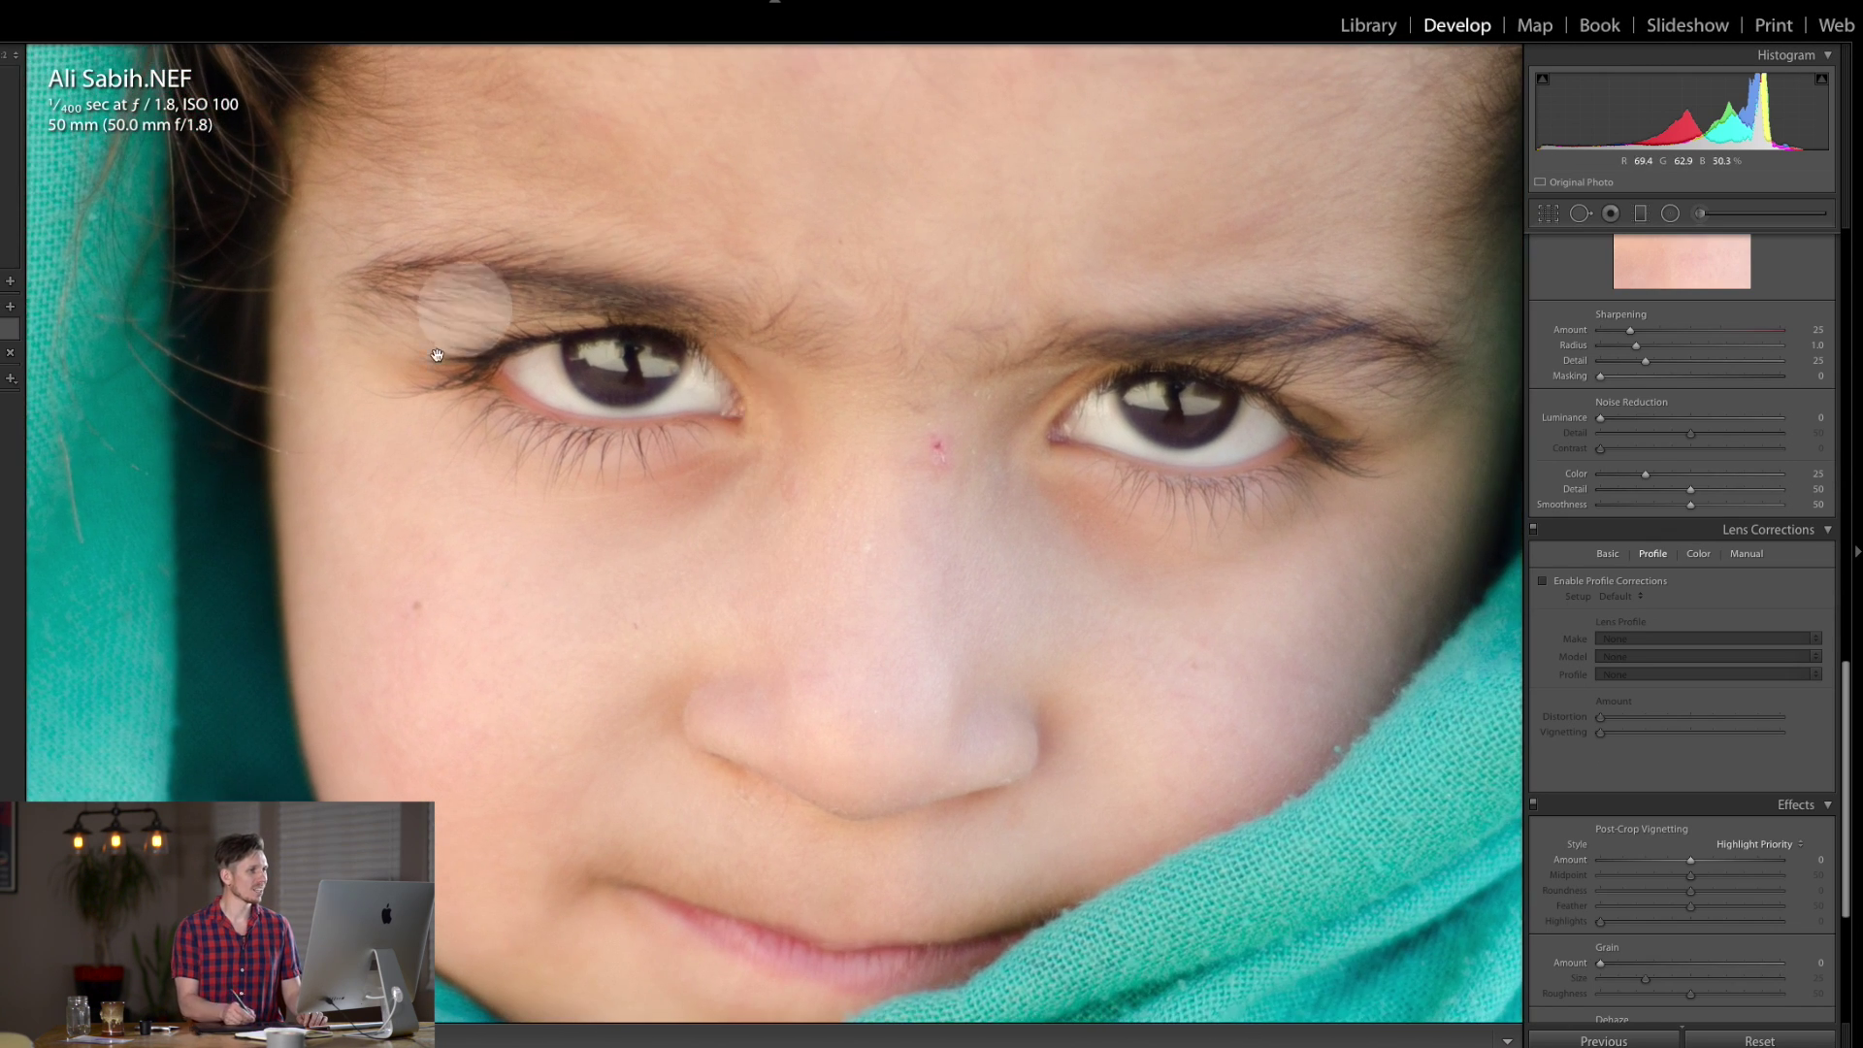
pyautogui.moveTo(1123, 553); pyautogui.dragTo(1023, 582)
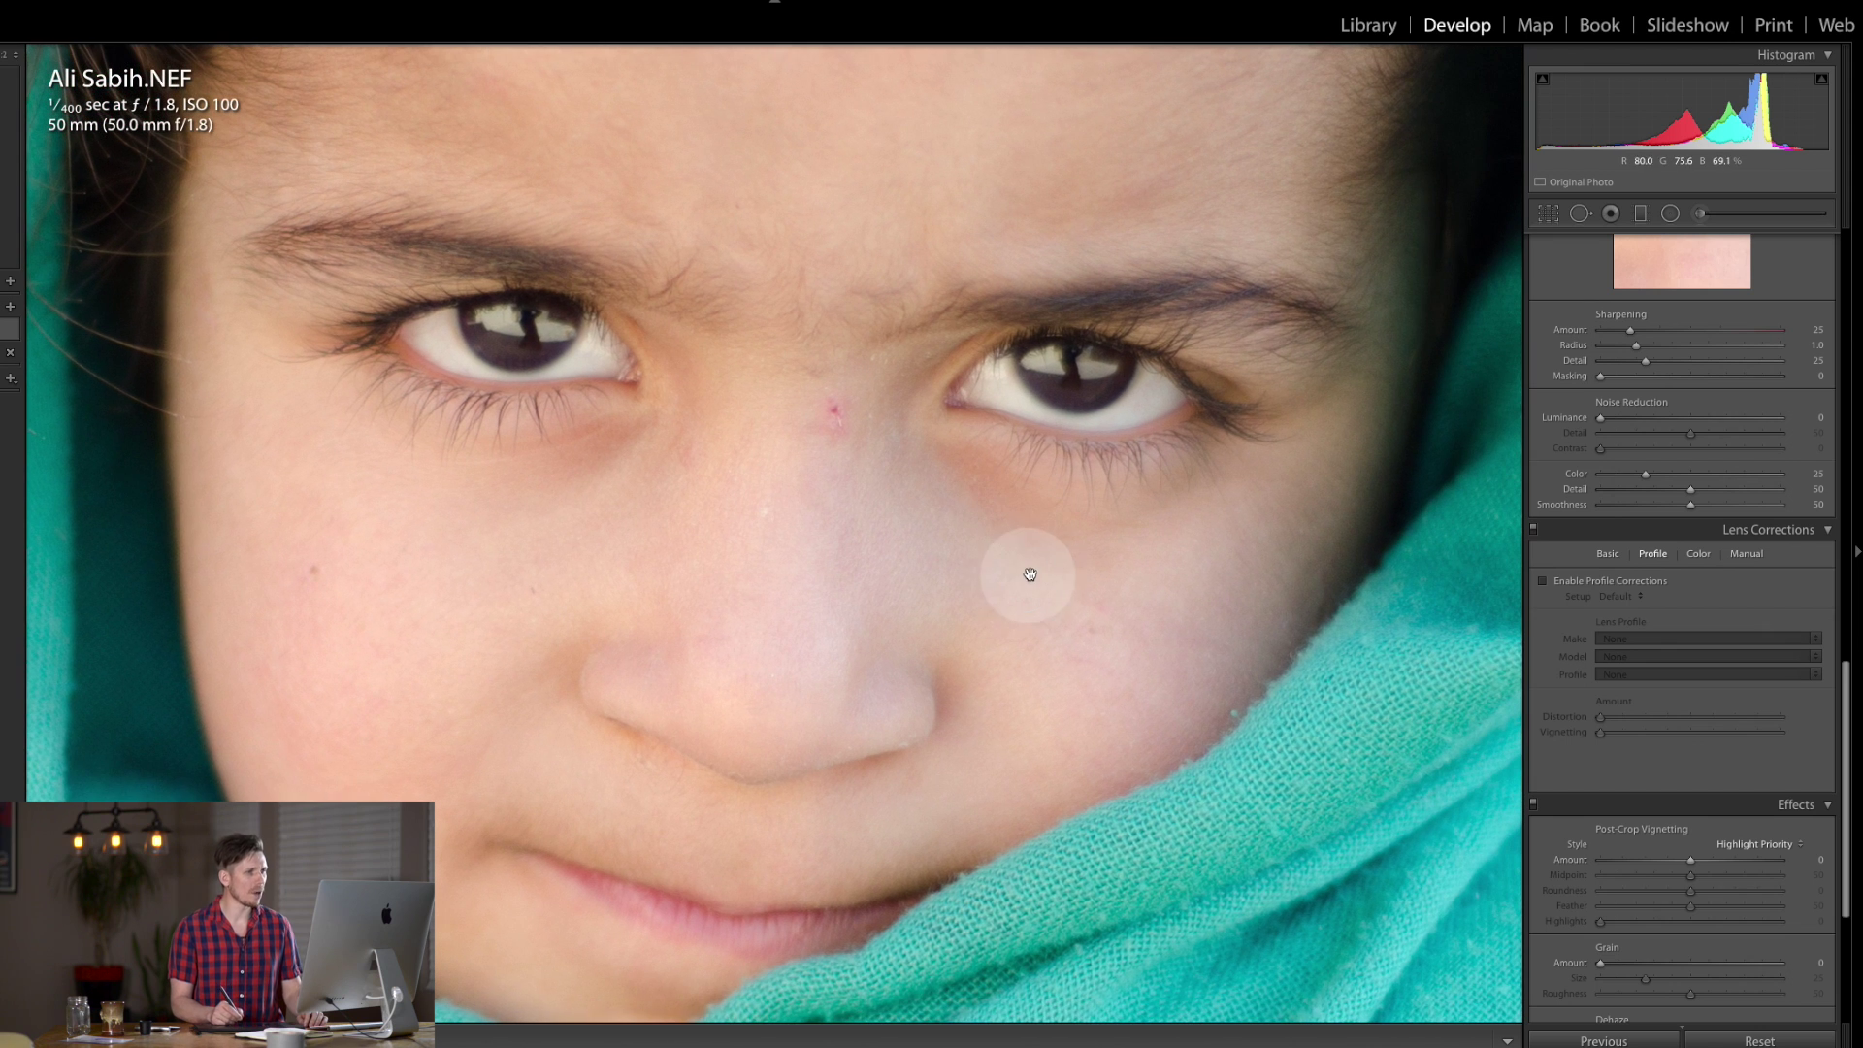
pyautogui.click(1088, 570)
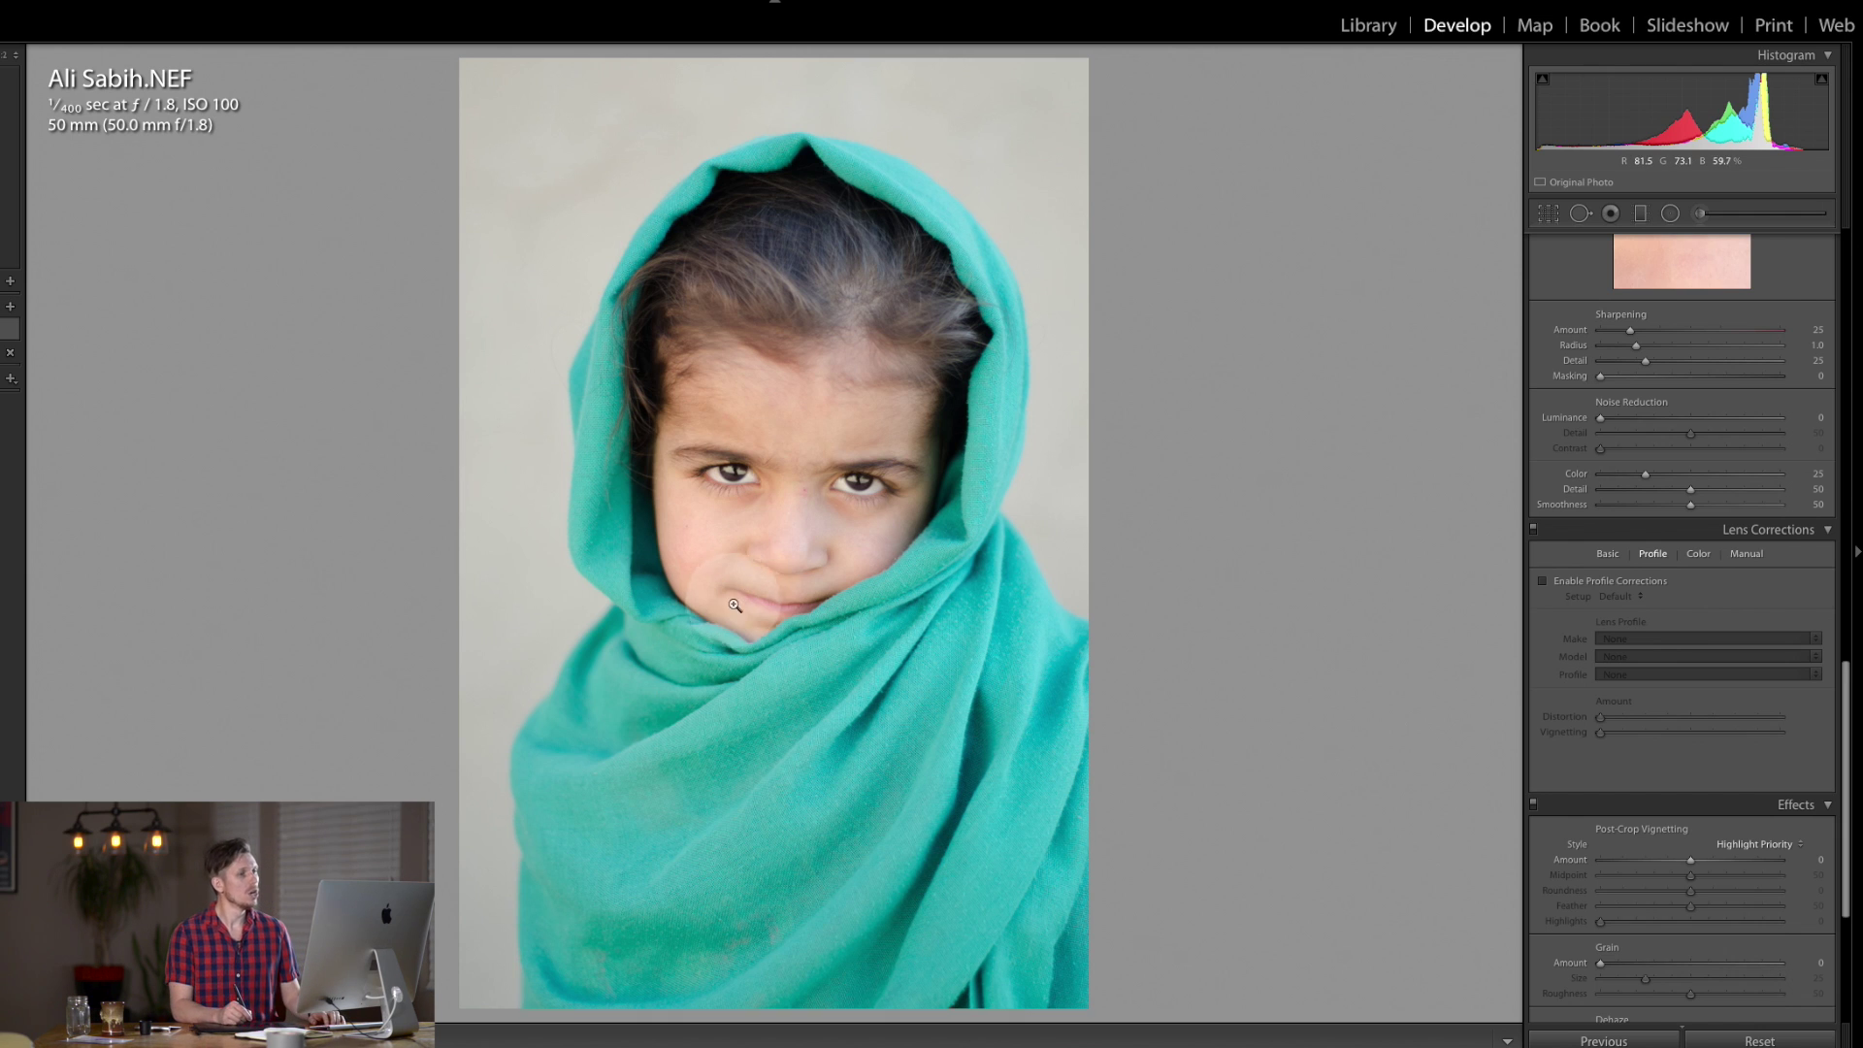
# Set the white balance by sampling the pale background wall, and lower Highlights to -59 and Shadows to -26.
pyautogui.moveTo(1845, 704); pyautogui.dragTo(1839, 262)
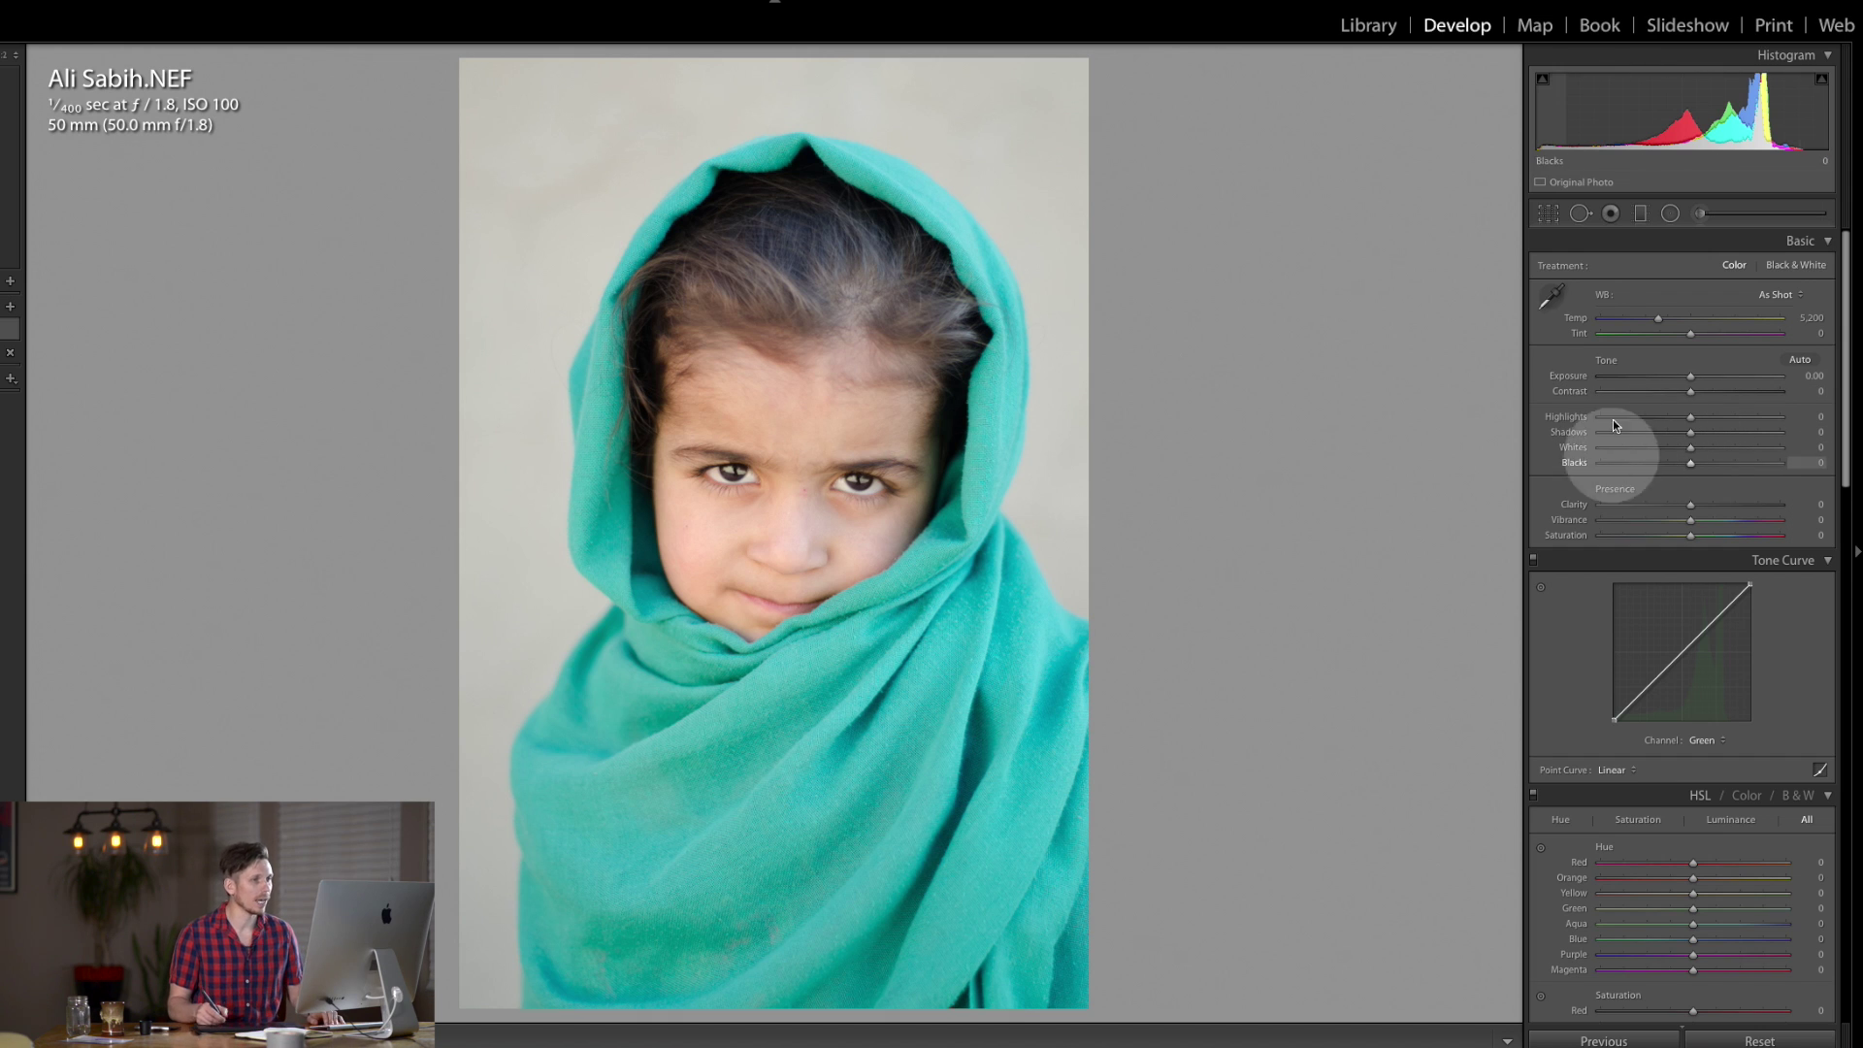
pyautogui.click(1556, 299)
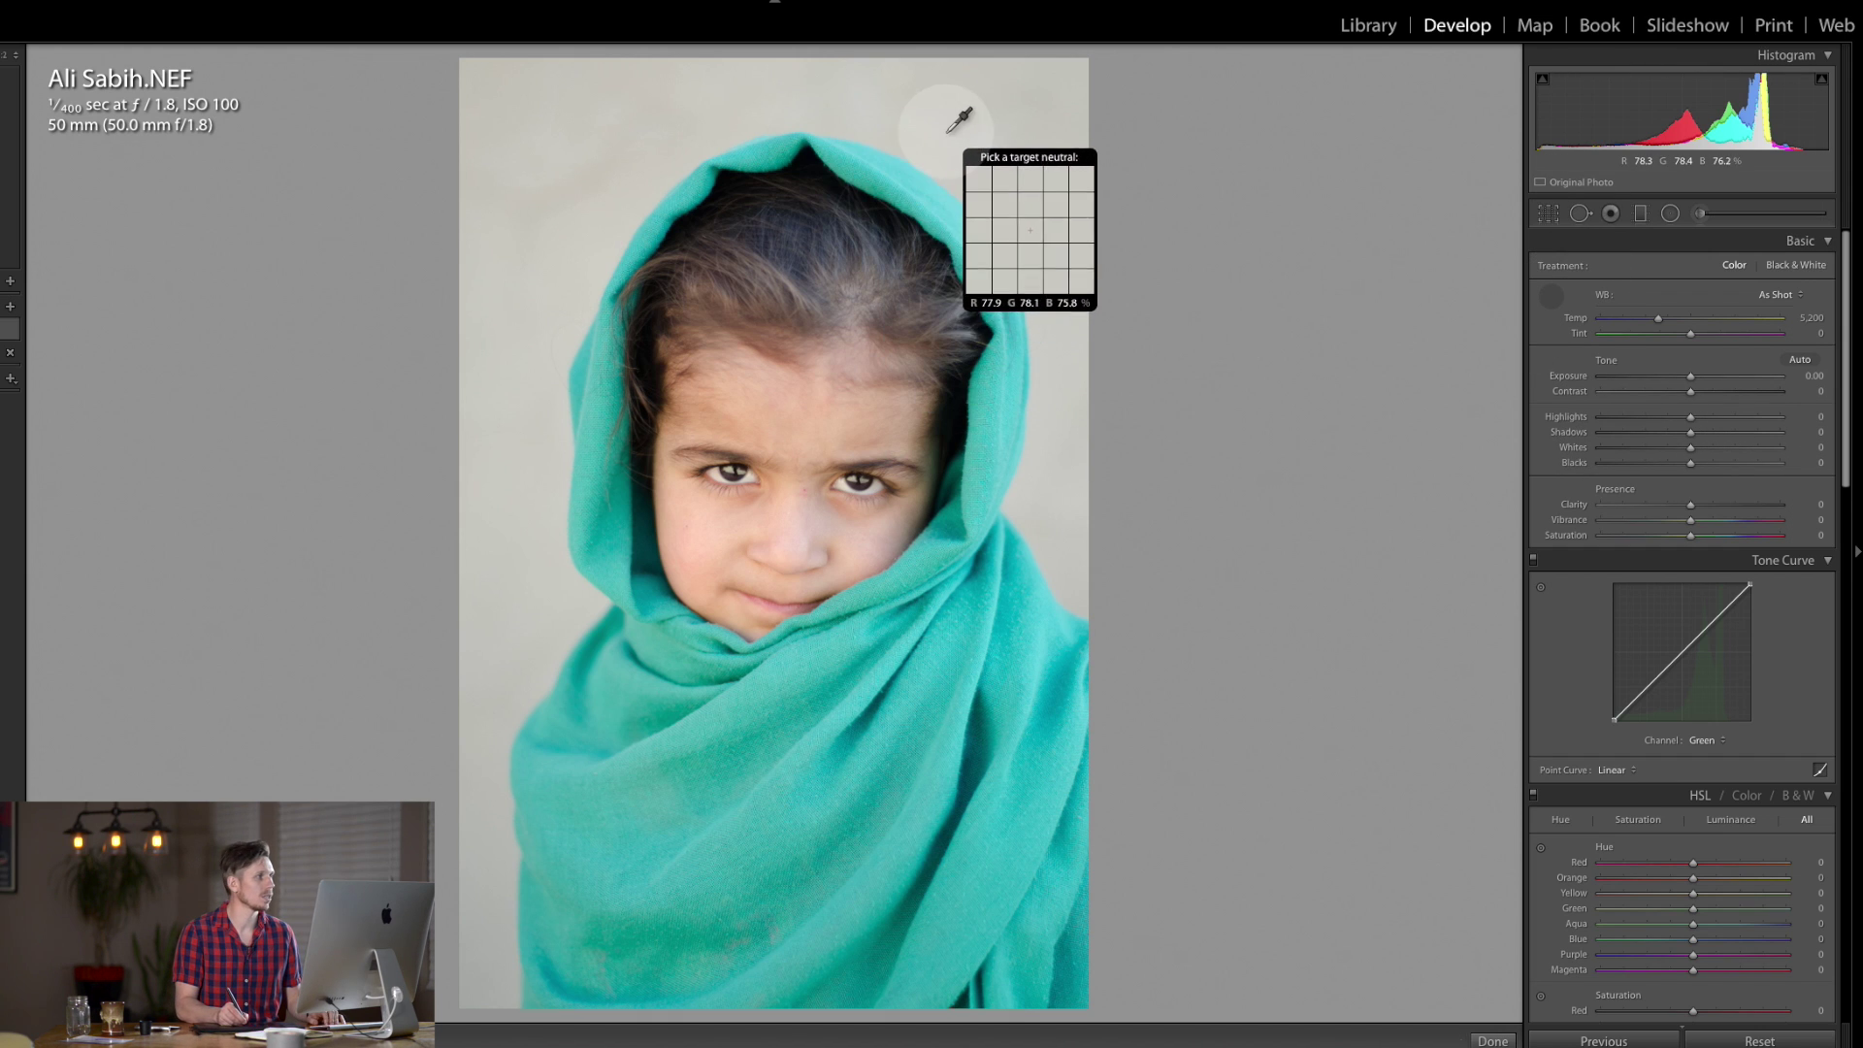
pyautogui.click(946, 161)
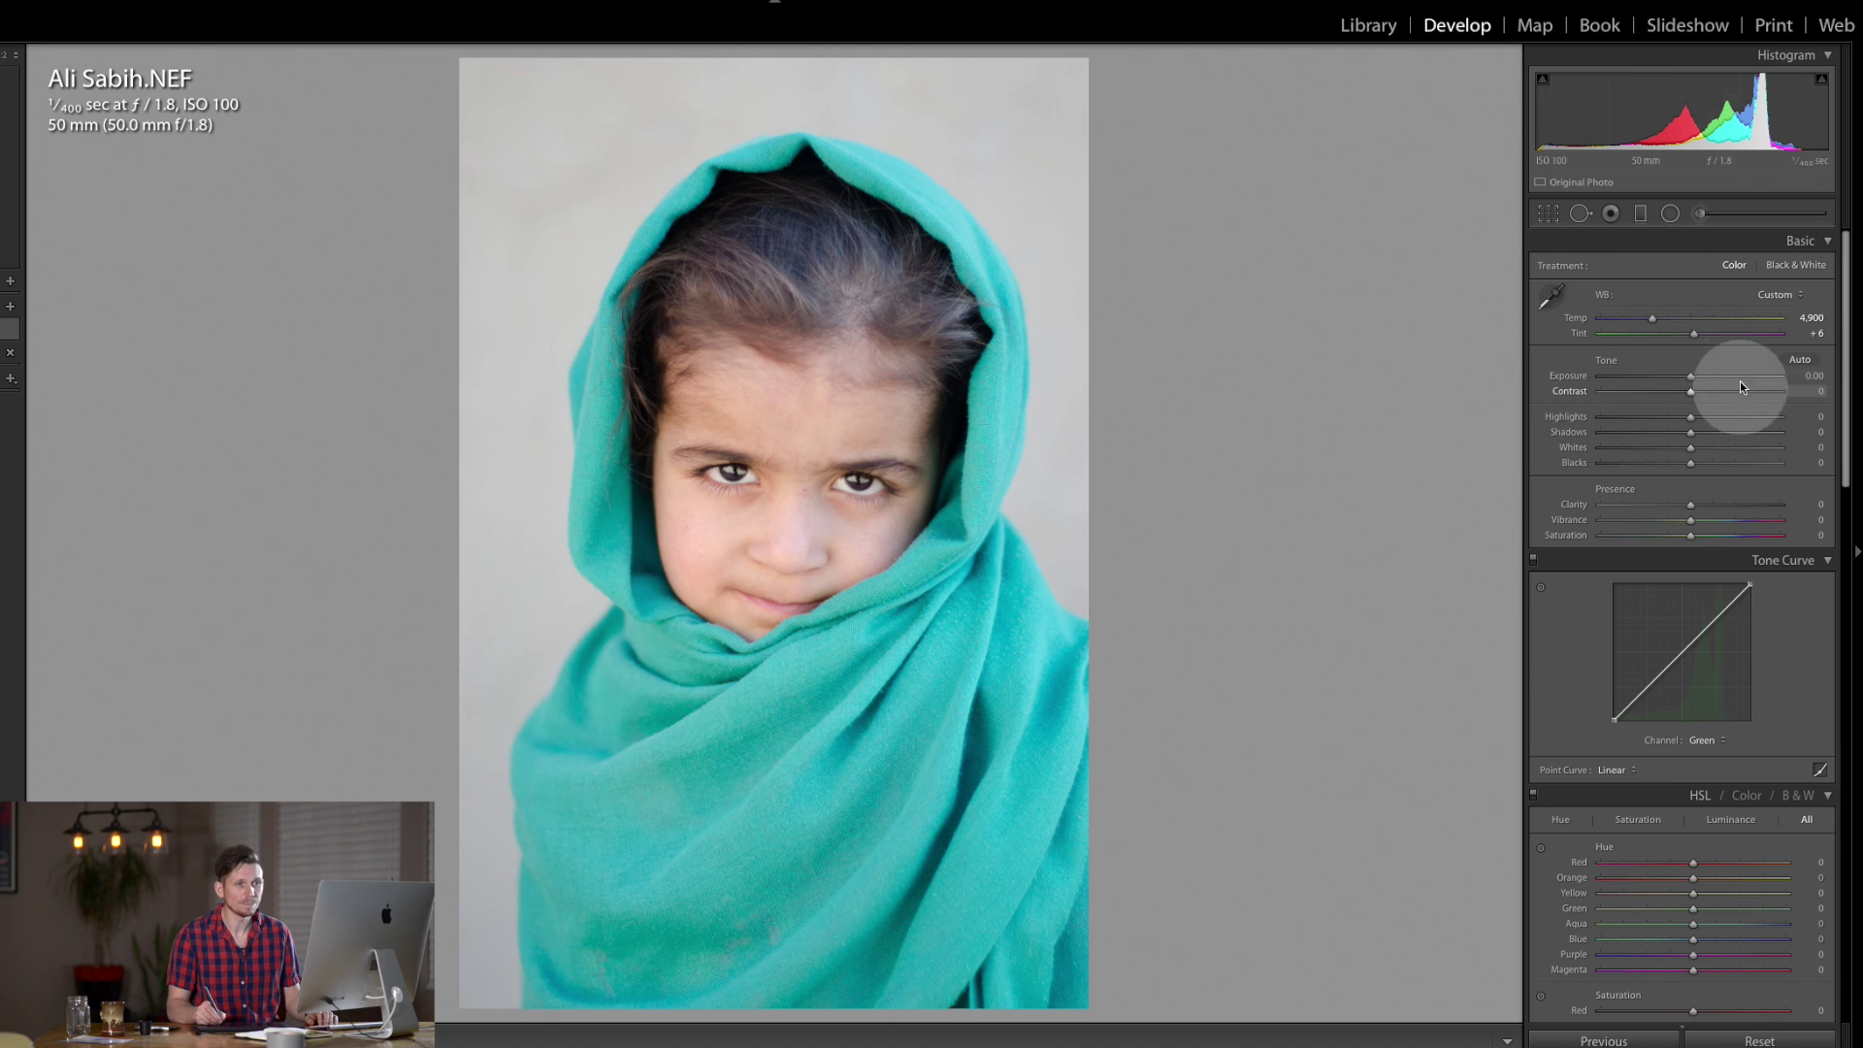
pyautogui.moveTo(1691, 419)
pyautogui.mouseDown()
pyautogui.moveTo(1627, 423)
pyautogui.moveTo(1672, 432)
pyautogui.mouseUp()
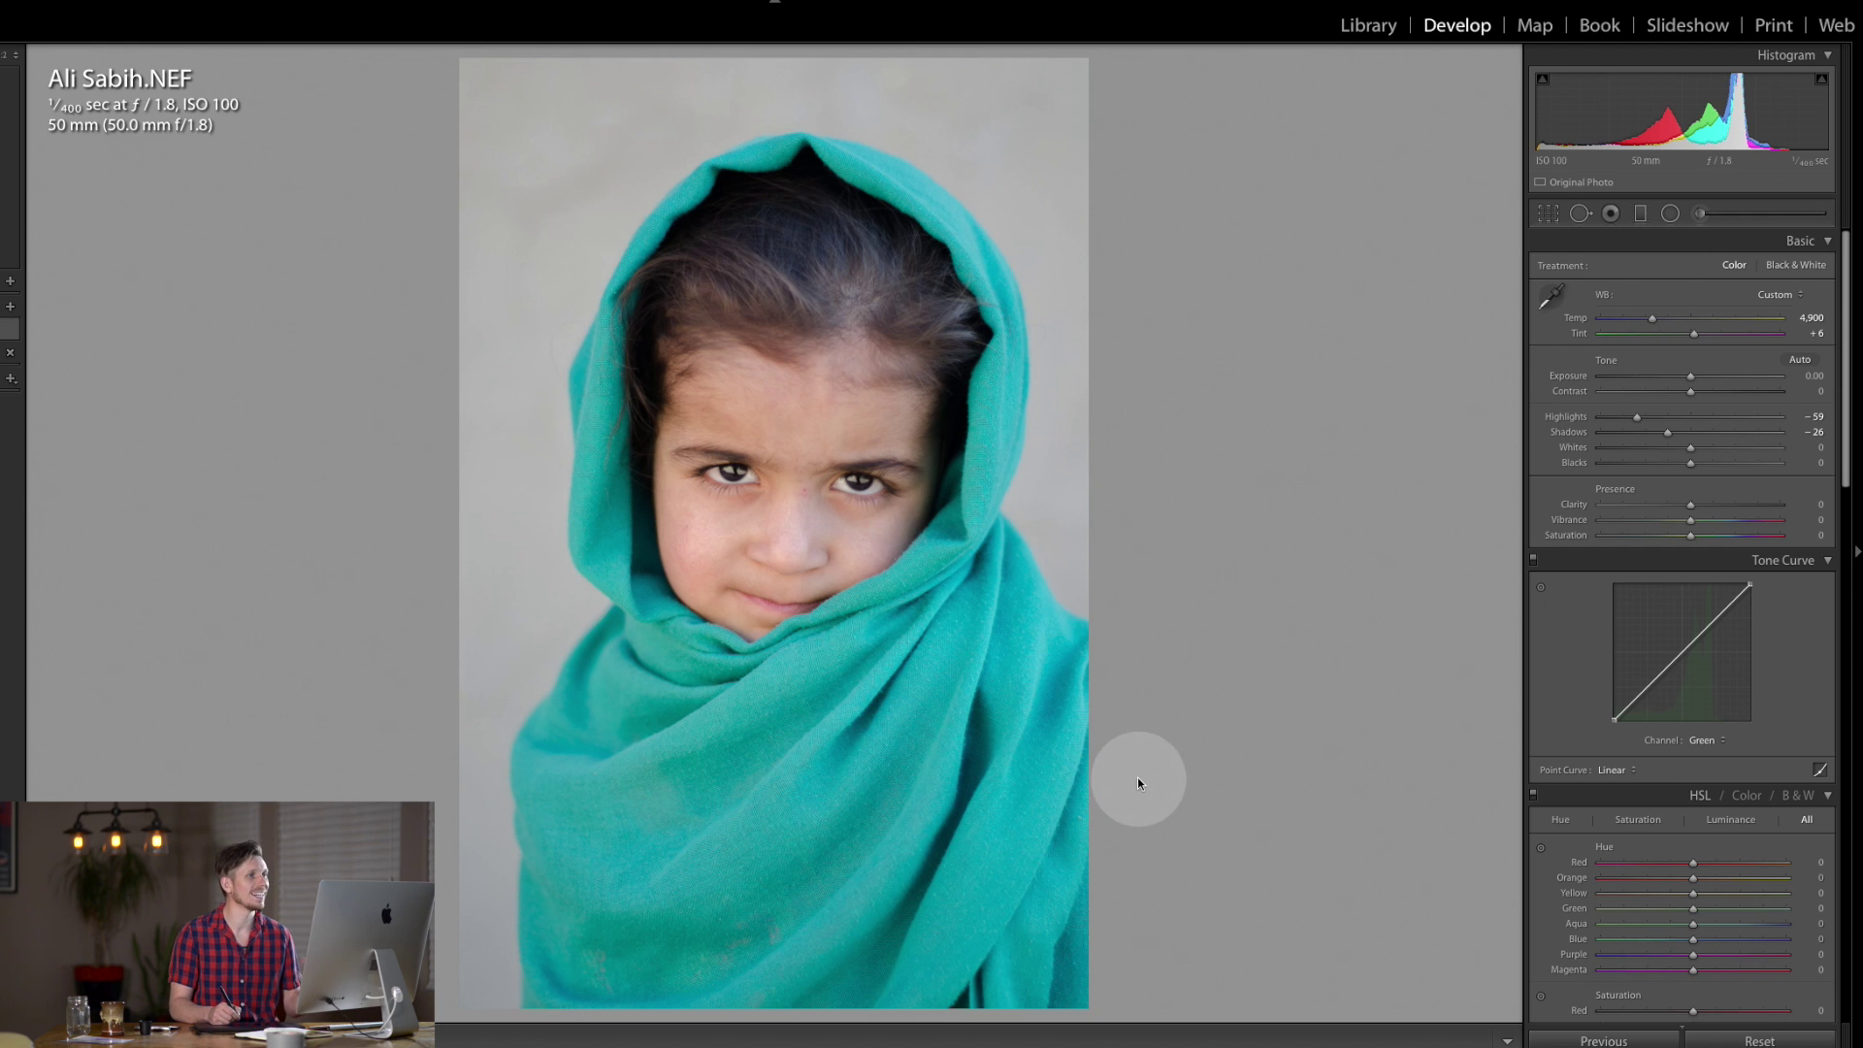
# Paint both eyes with a reset Adjustment Brush using Exposure 0.46, Clarity 34 and brush size 7.
pyautogui.click(803, 487)
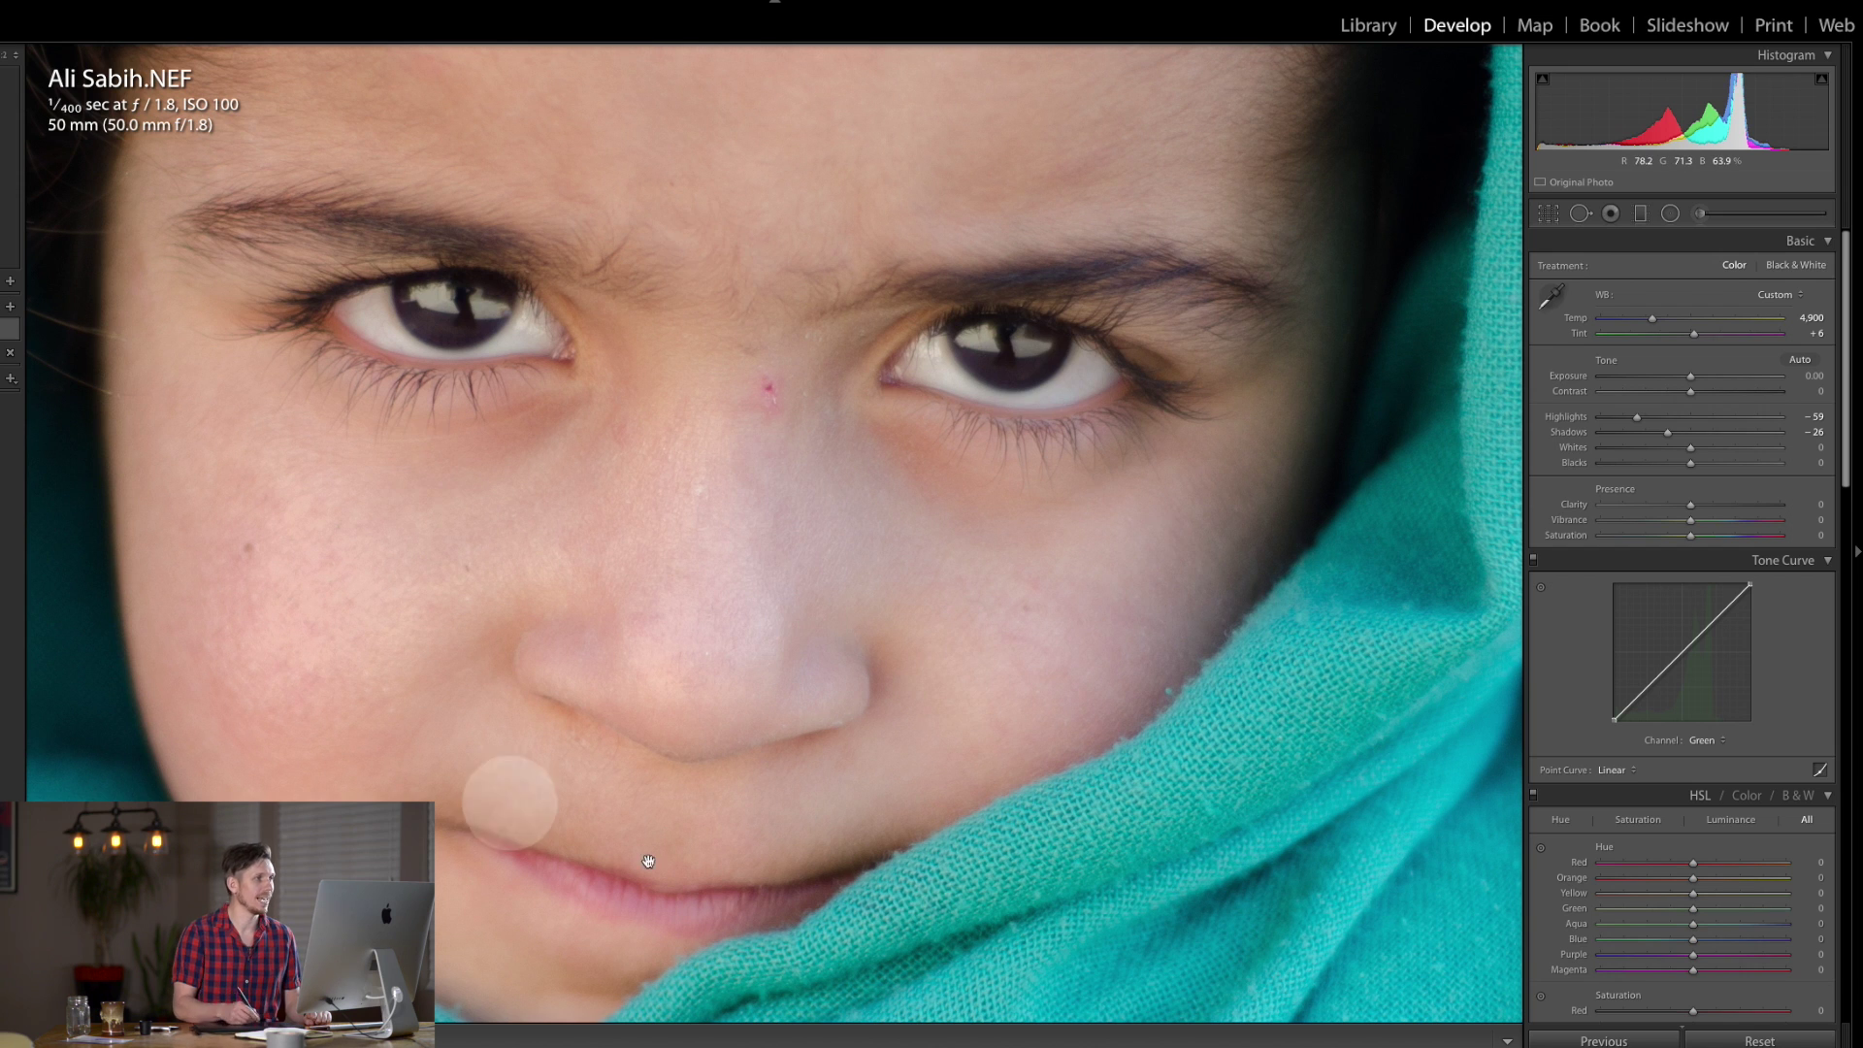
pyautogui.click(1700, 212)
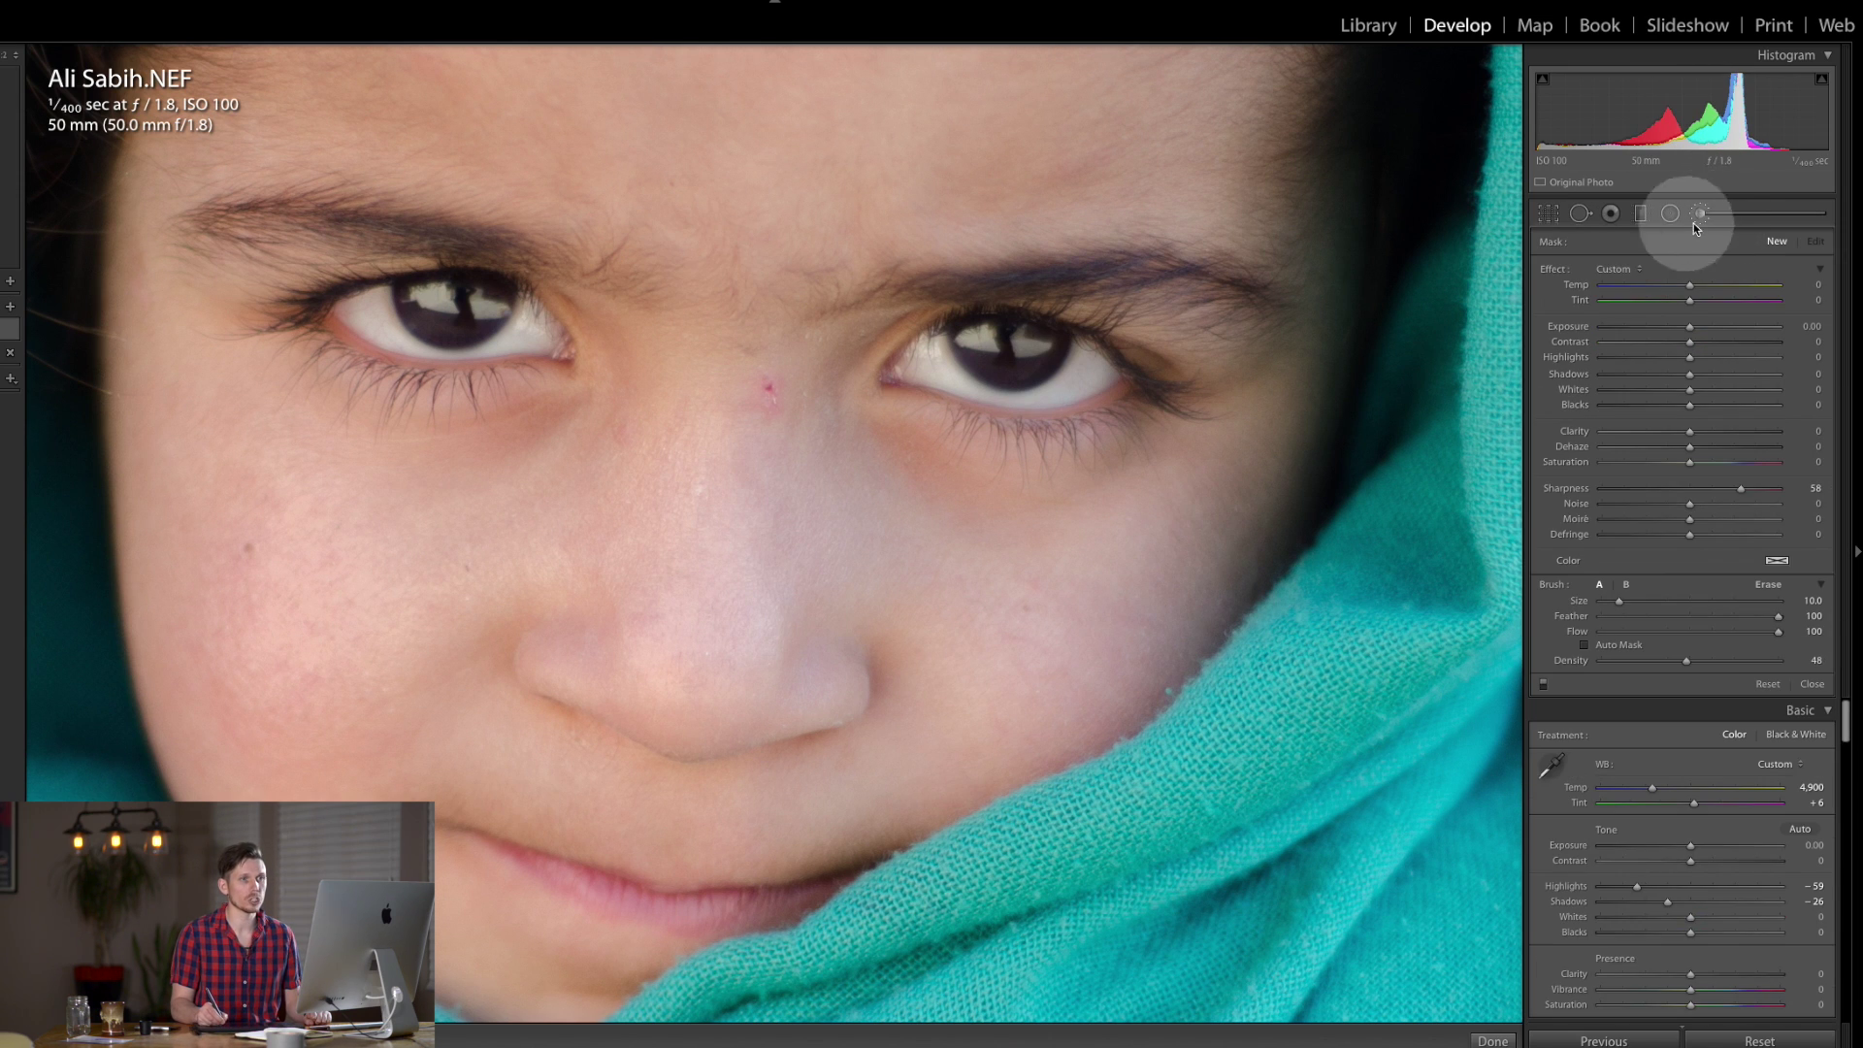
pyautogui.doubleClick(1561, 277)
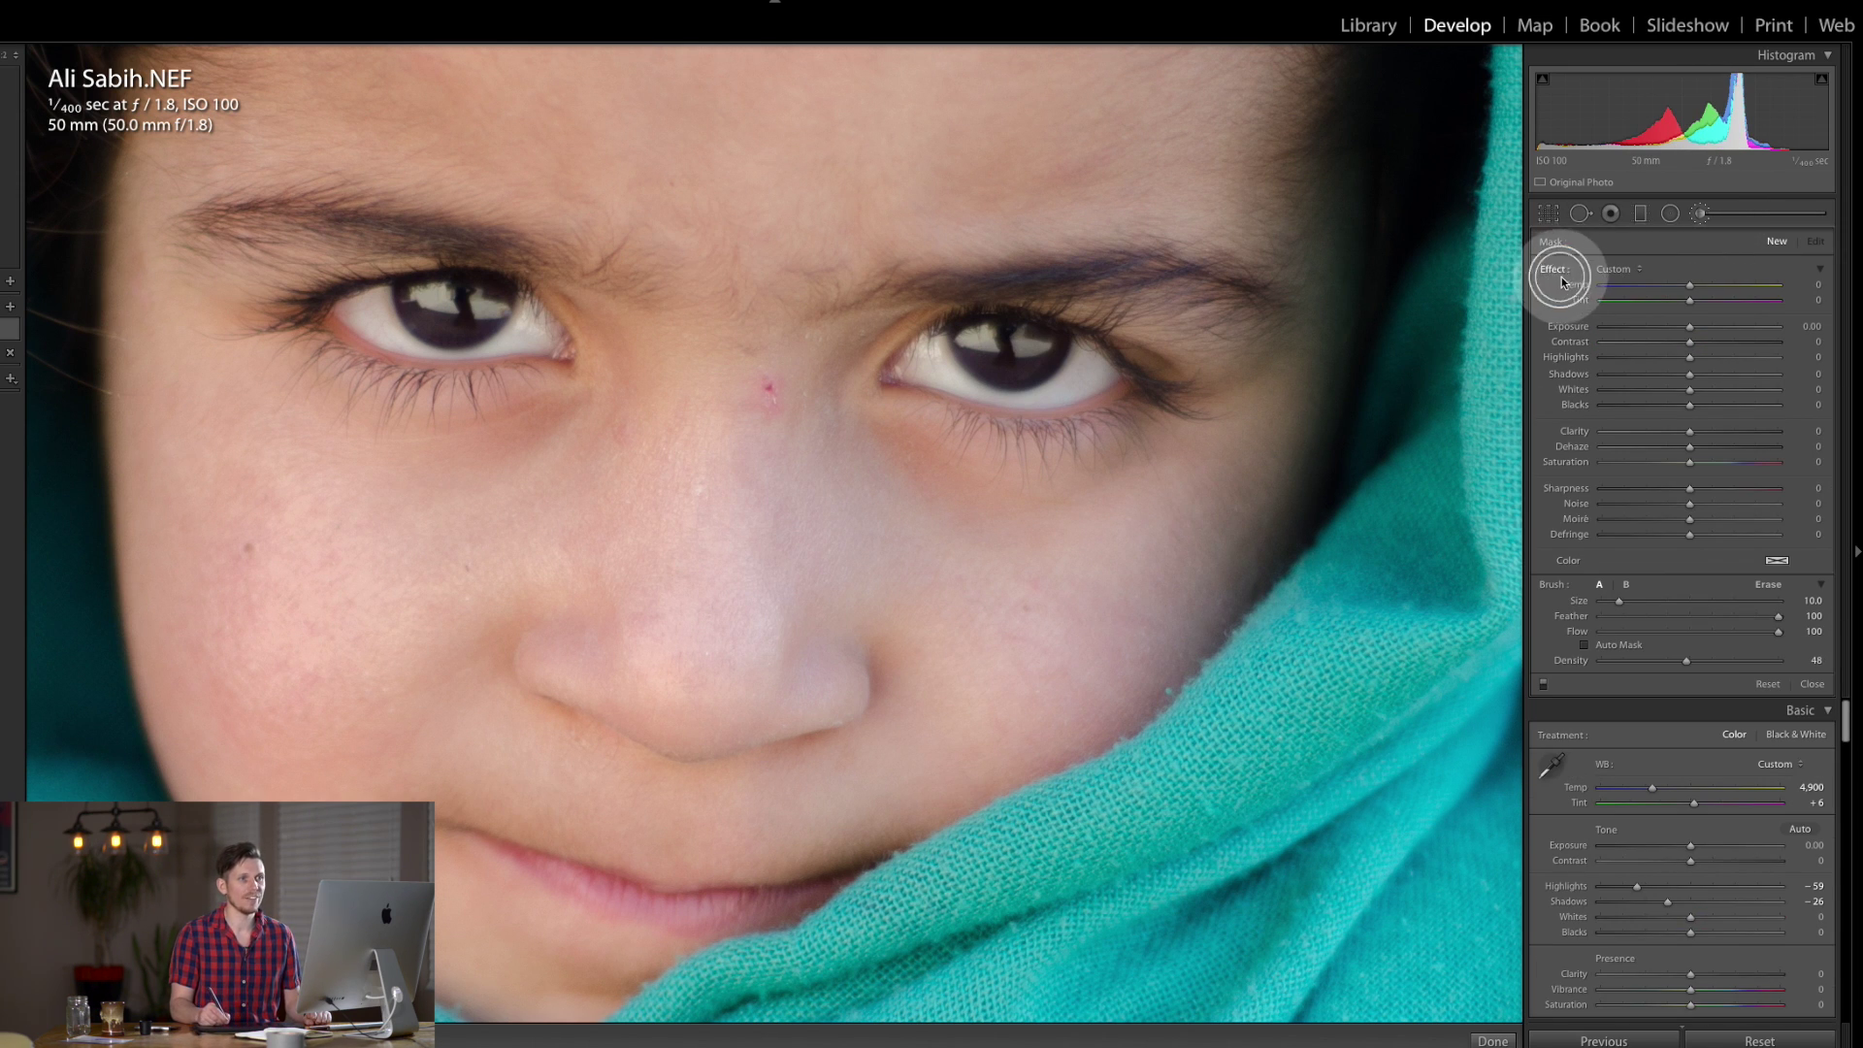
pyautogui.moveTo(1691, 431); pyautogui.dragTo(1722, 429)
pyautogui.moveTo(1690, 328); pyautogui.dragTo(1699, 328)
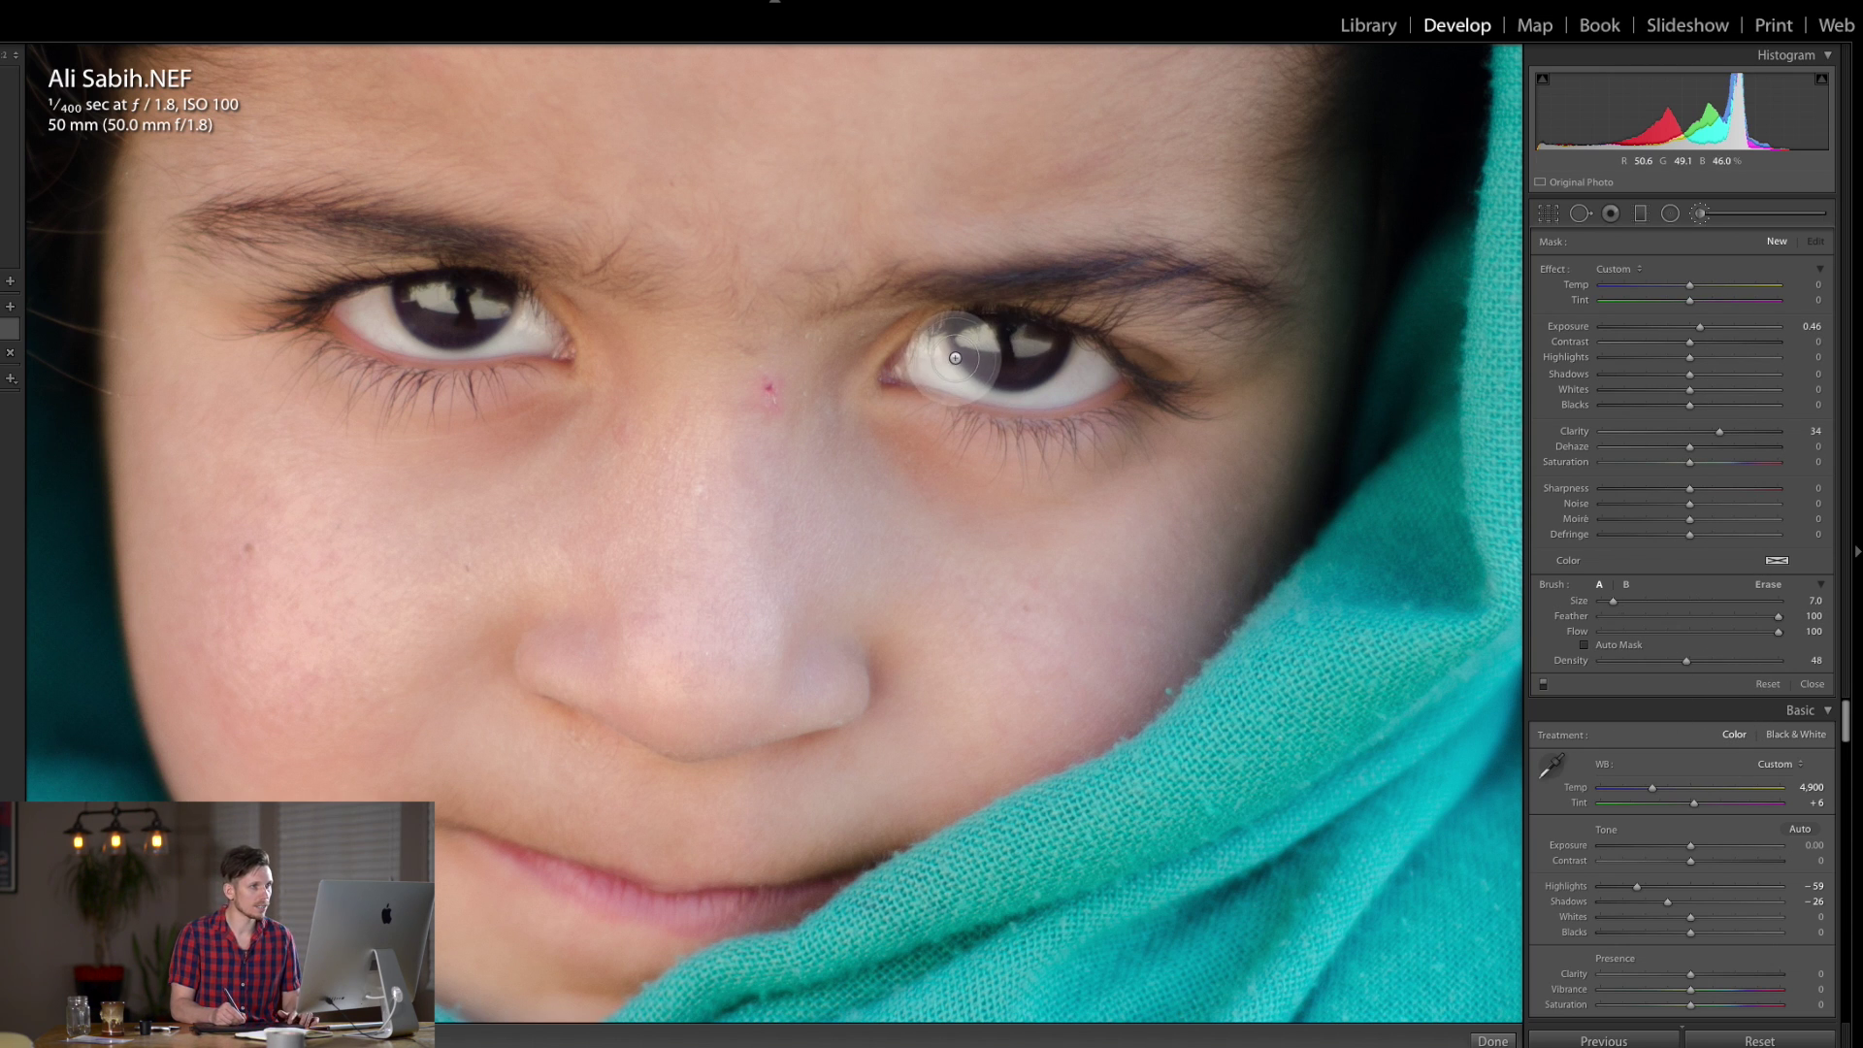
pyautogui.moveTo(948, 346)
pyautogui.mouseDown()
pyautogui.moveTo(1000, 331)
pyautogui.moveTo(1029, 348)
pyautogui.moveTo(1006, 374)
pyautogui.moveTo(1088, 368)
pyautogui.moveTo(1024, 357)
pyautogui.moveTo(1087, 367)
pyautogui.moveTo(1014, 389)
pyautogui.moveTo(1048, 374)
pyautogui.mouseUp()
pyautogui.moveTo(450, 334)
pyautogui.mouseDown()
pyautogui.moveTo(380, 317)
pyautogui.moveTo(500, 308)
pyautogui.moveTo(538, 340)
pyautogui.moveTo(420, 348)
pyautogui.mouseUp()
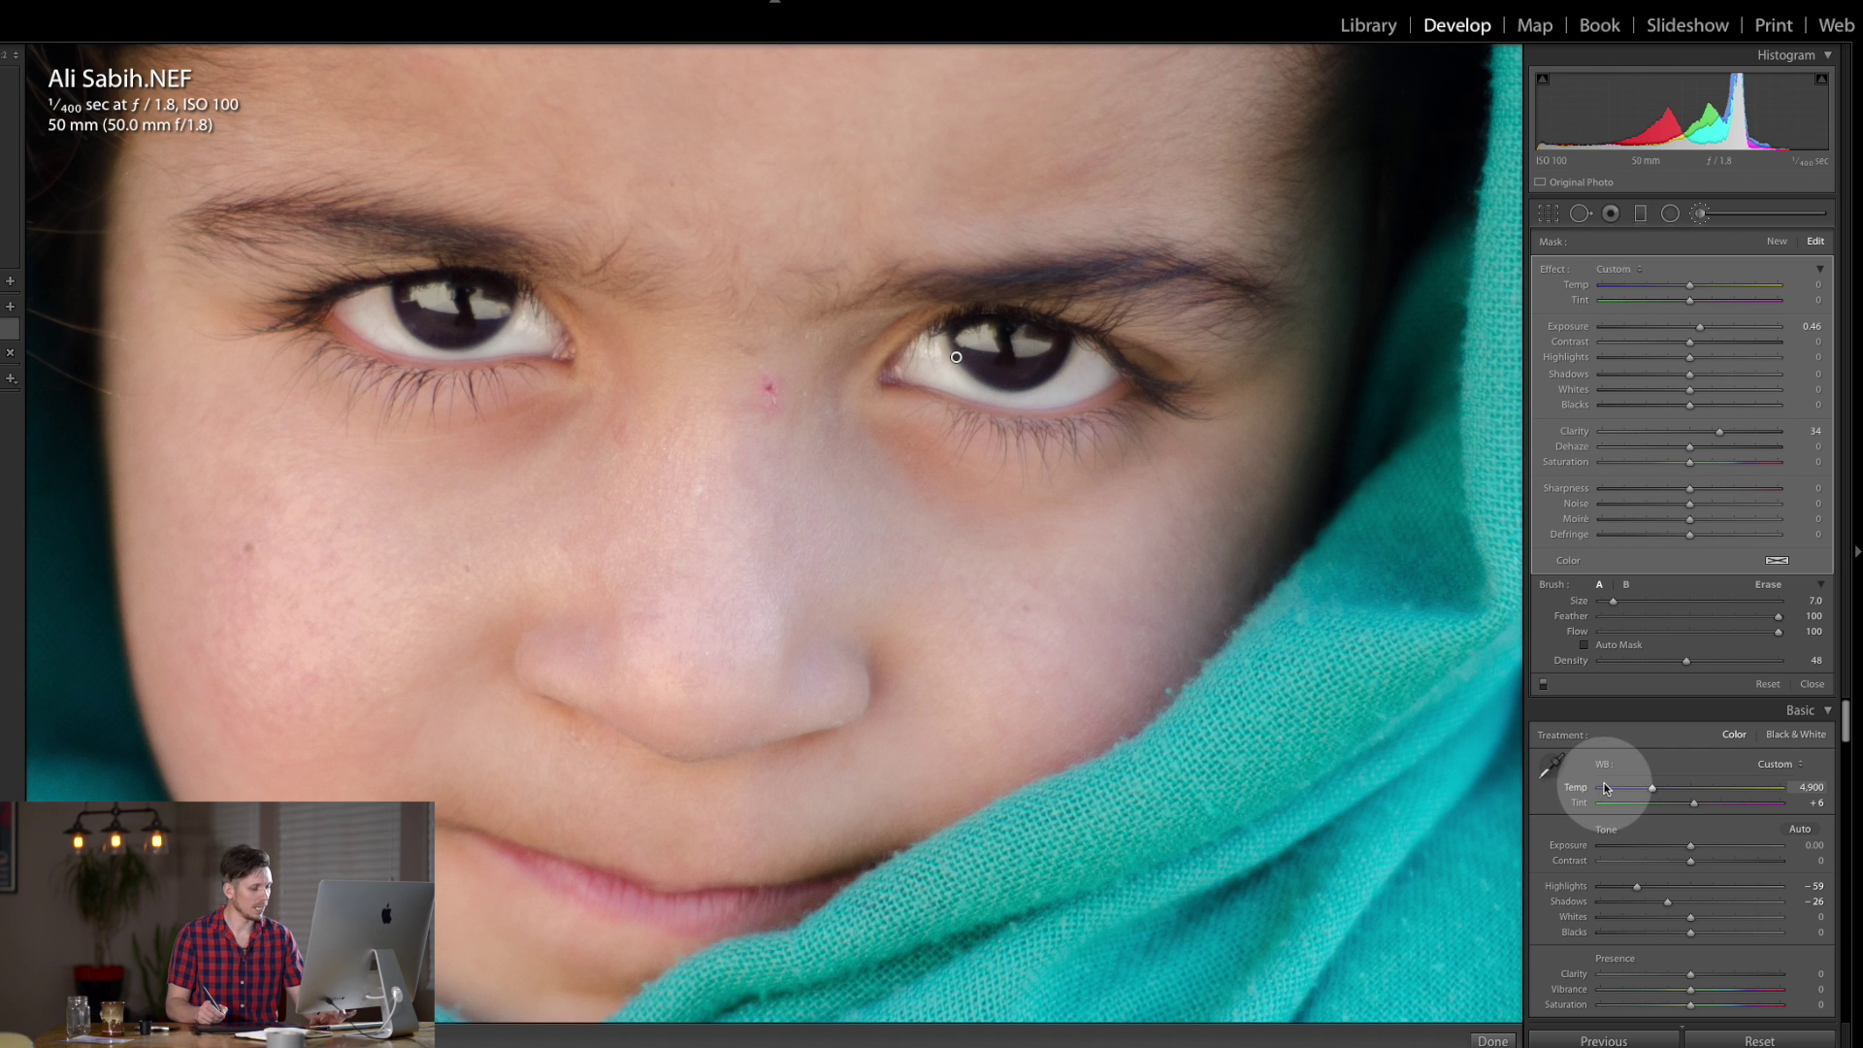
# Check the before view and mask overlay of the eye brushwork, and set its Exposure to 0.74 and Sharpness to 32.
pyautogui.press('\\')
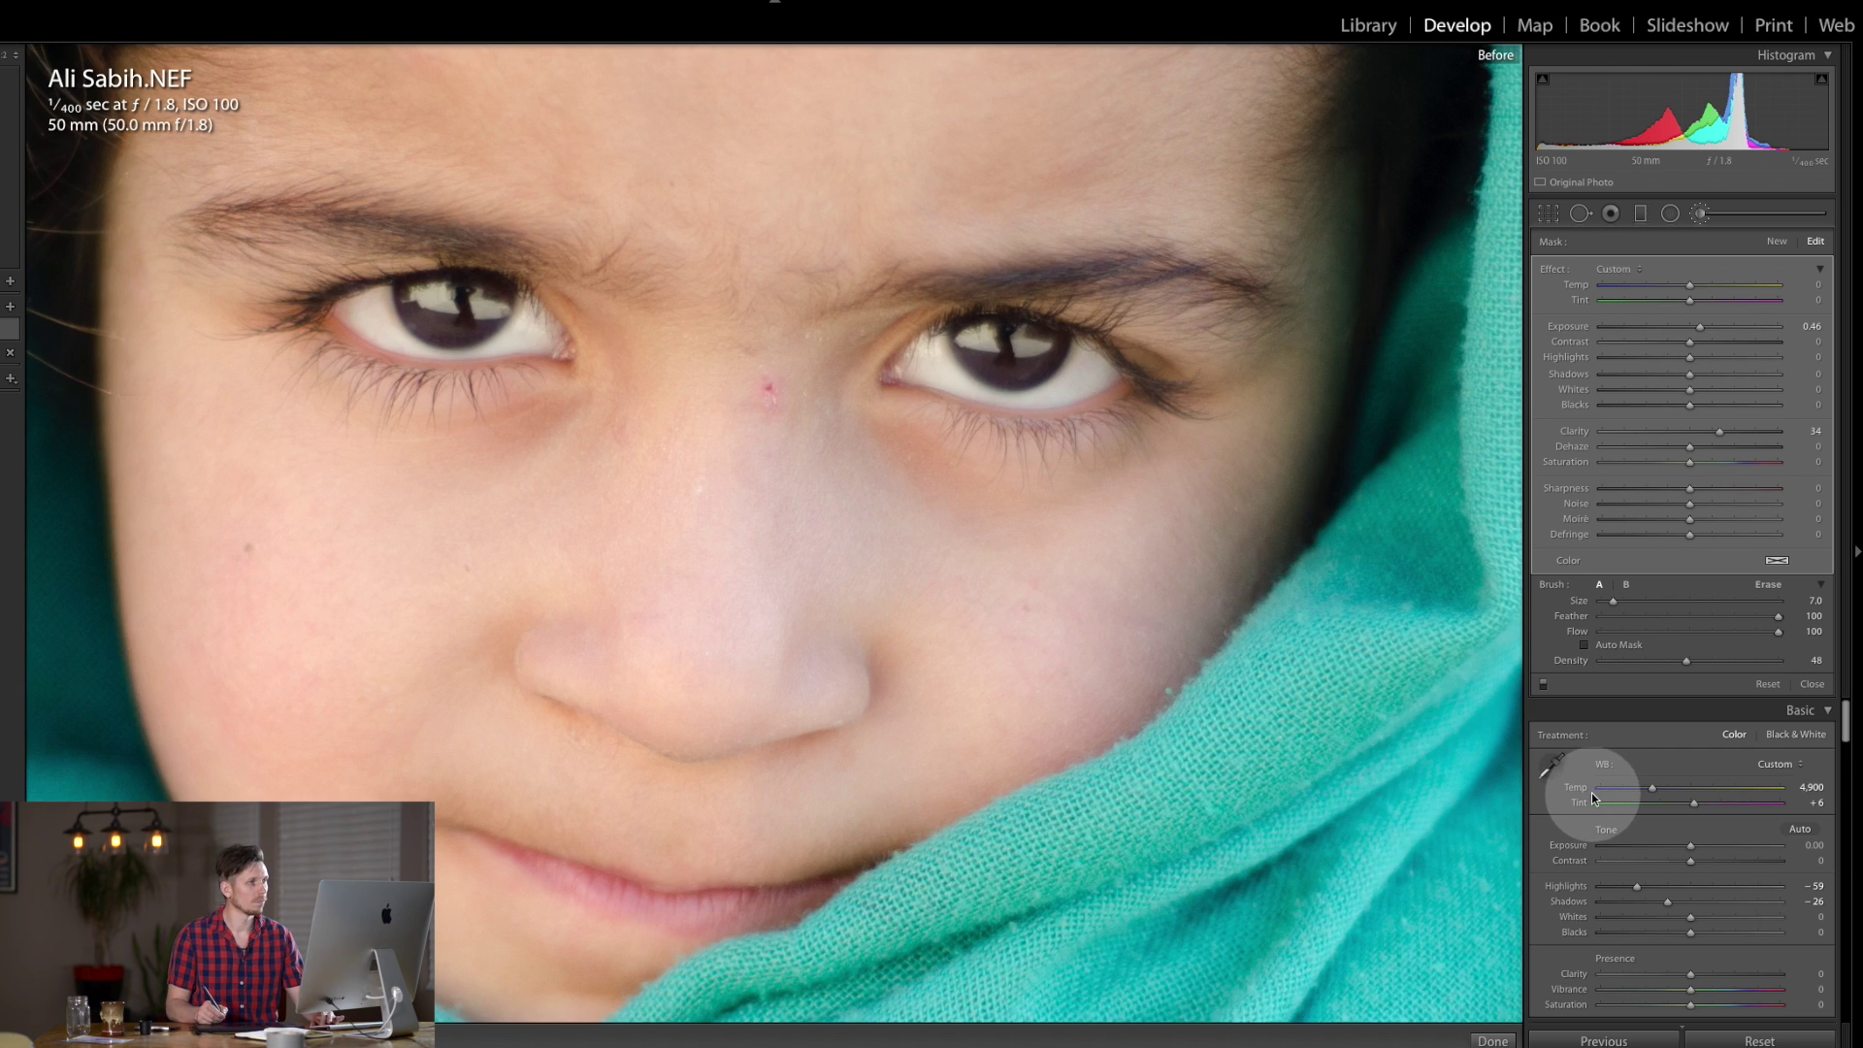
pyautogui.press('\\')
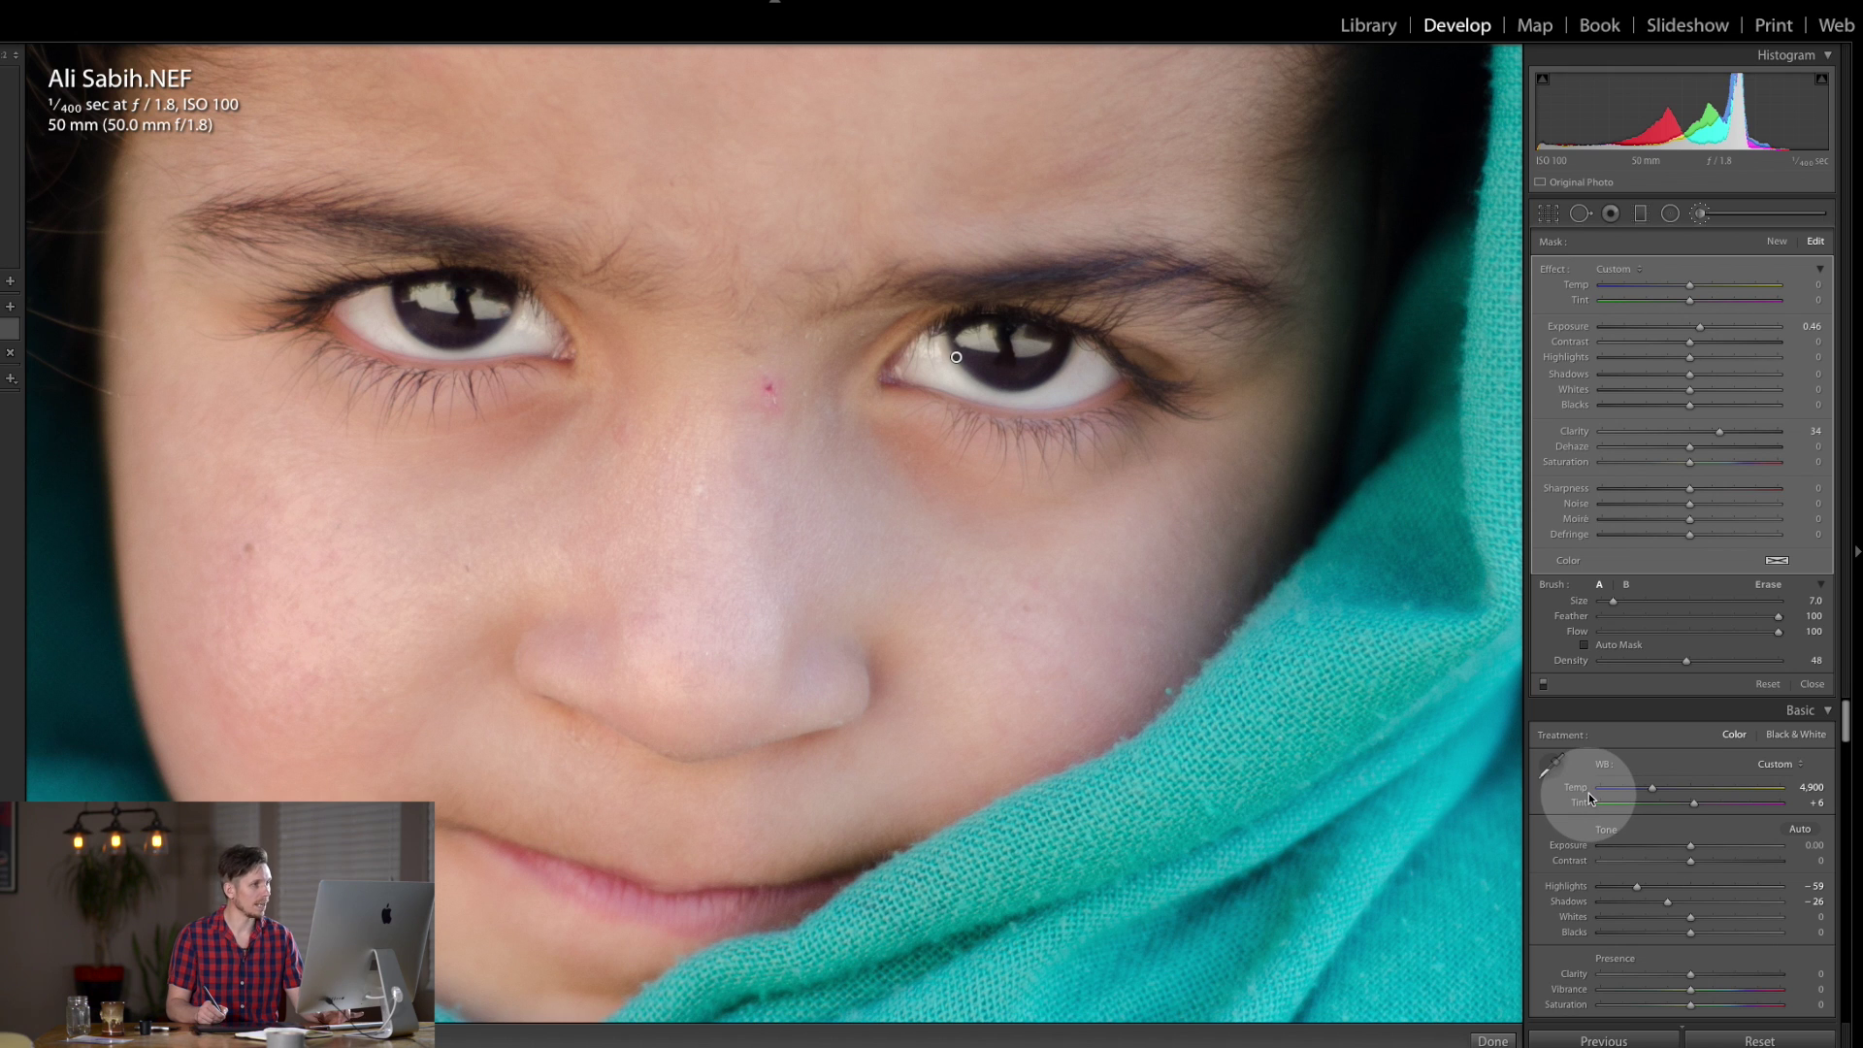
pyautogui.press('o')
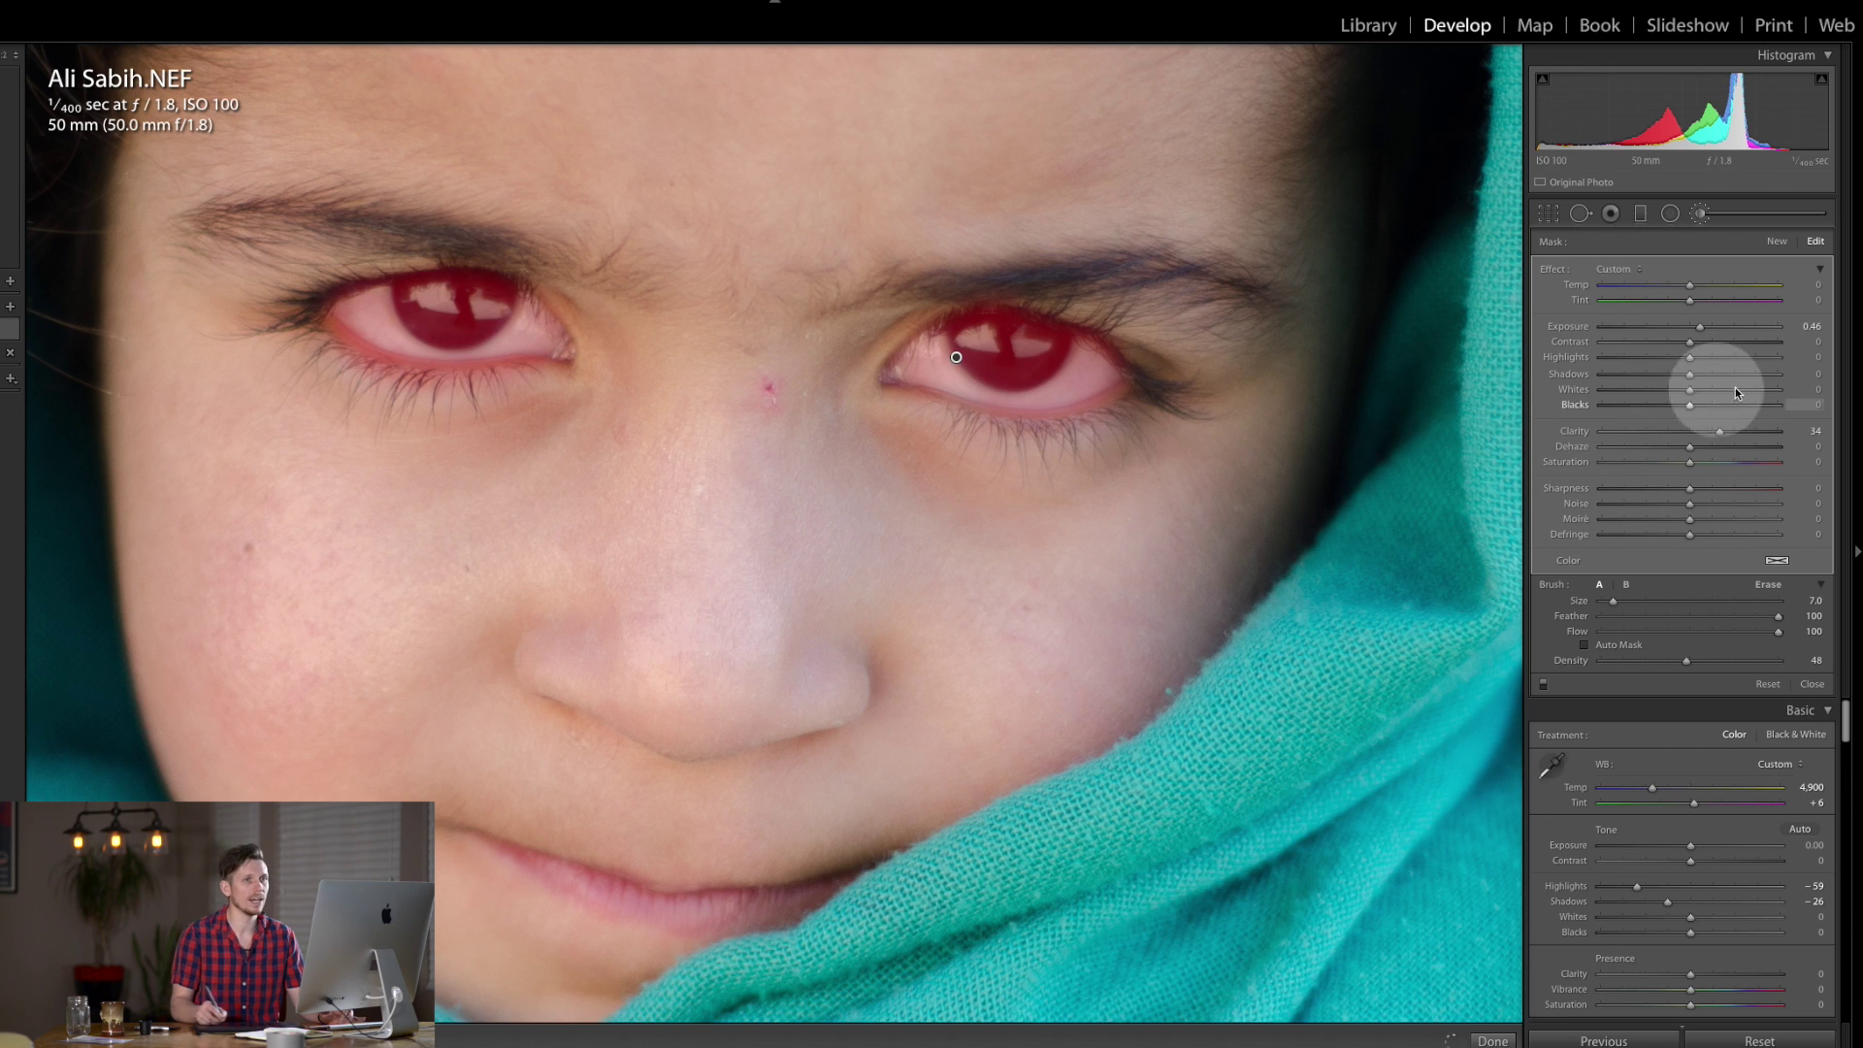
pyautogui.press('o')
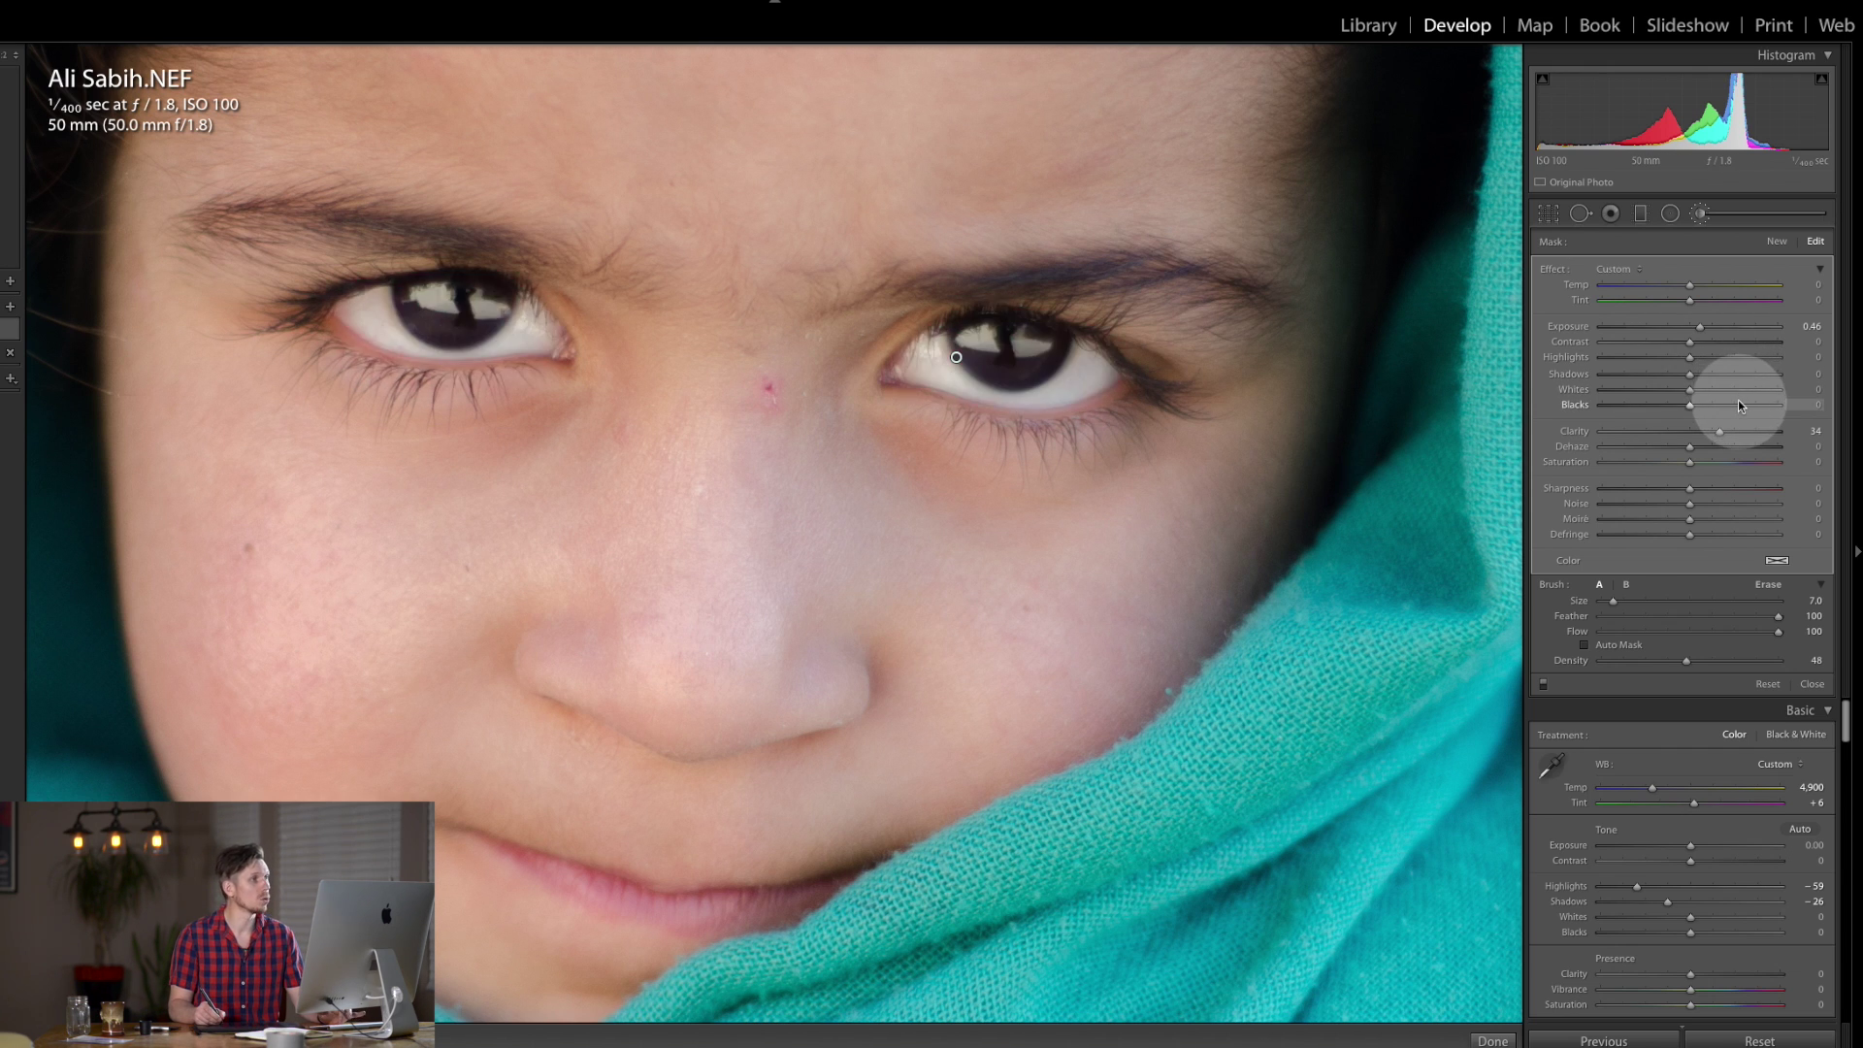
pyautogui.moveTo(1700, 330); pyautogui.dragTo(1706, 332)
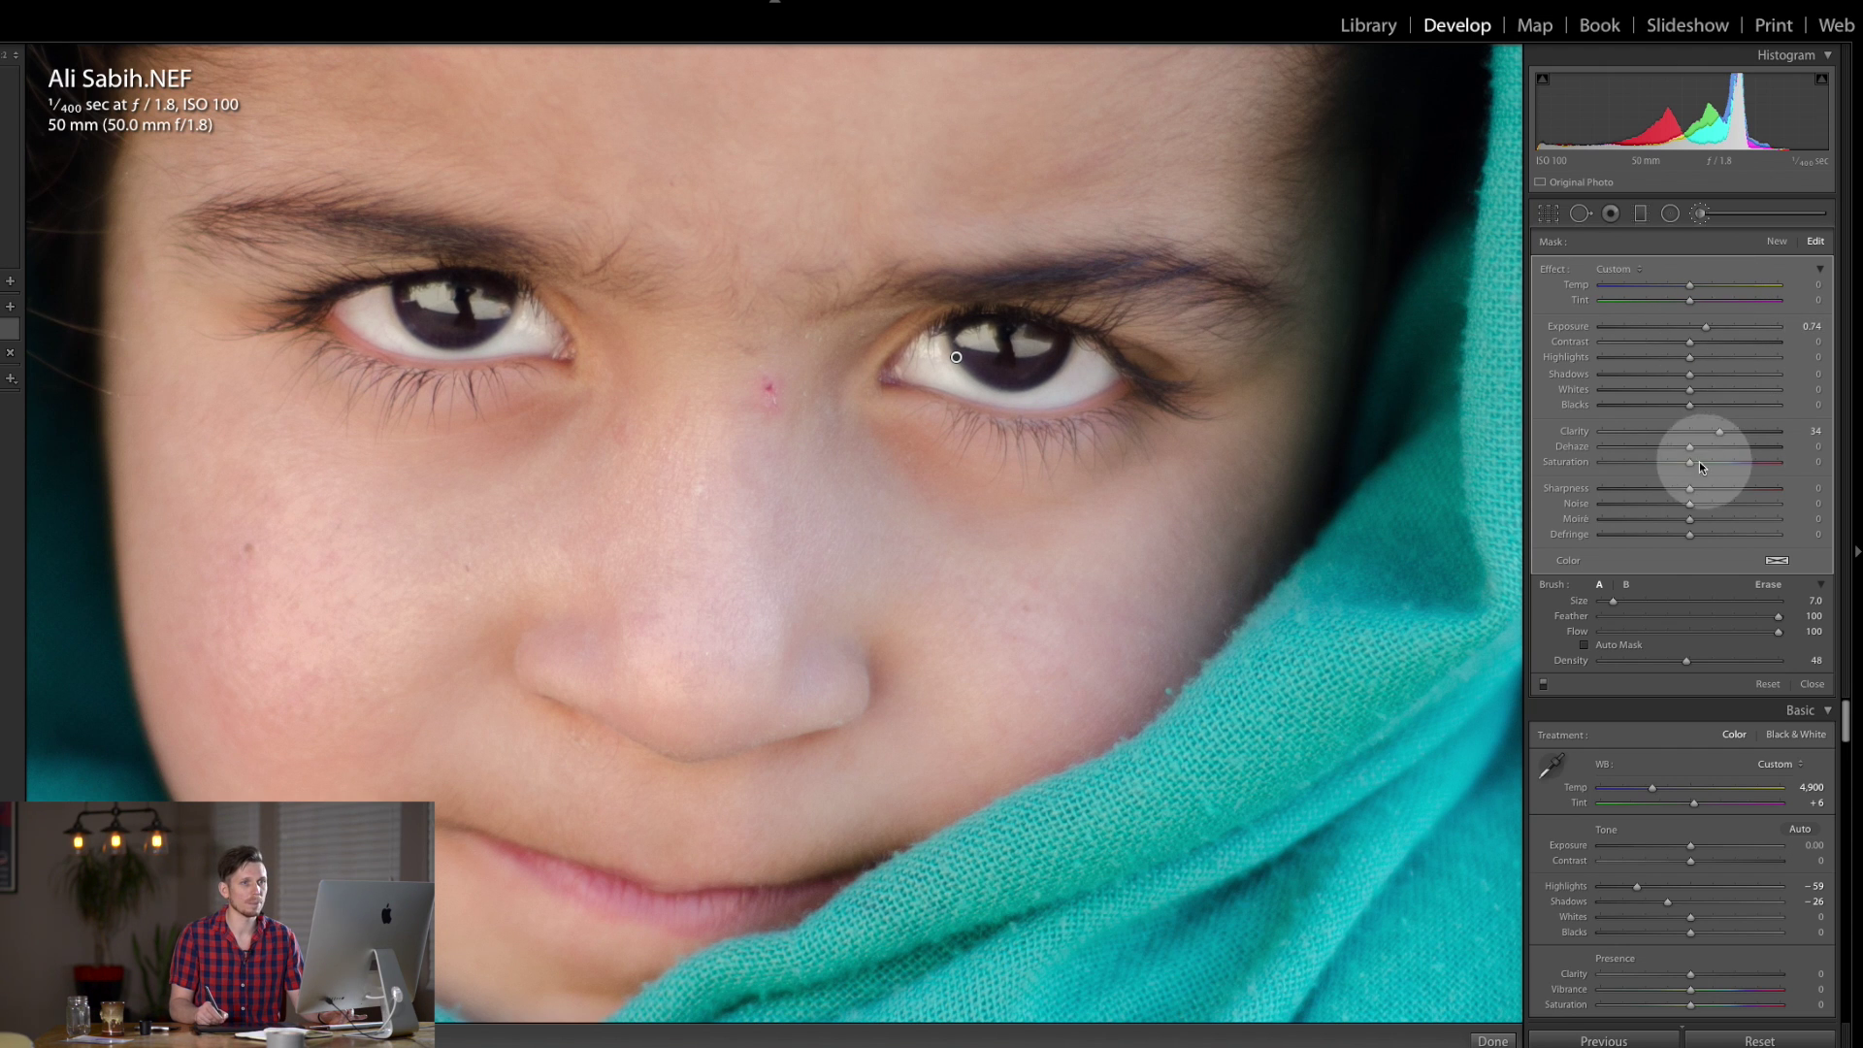
pyautogui.moveTo(1691, 492); pyautogui.dragTo(1751, 493)
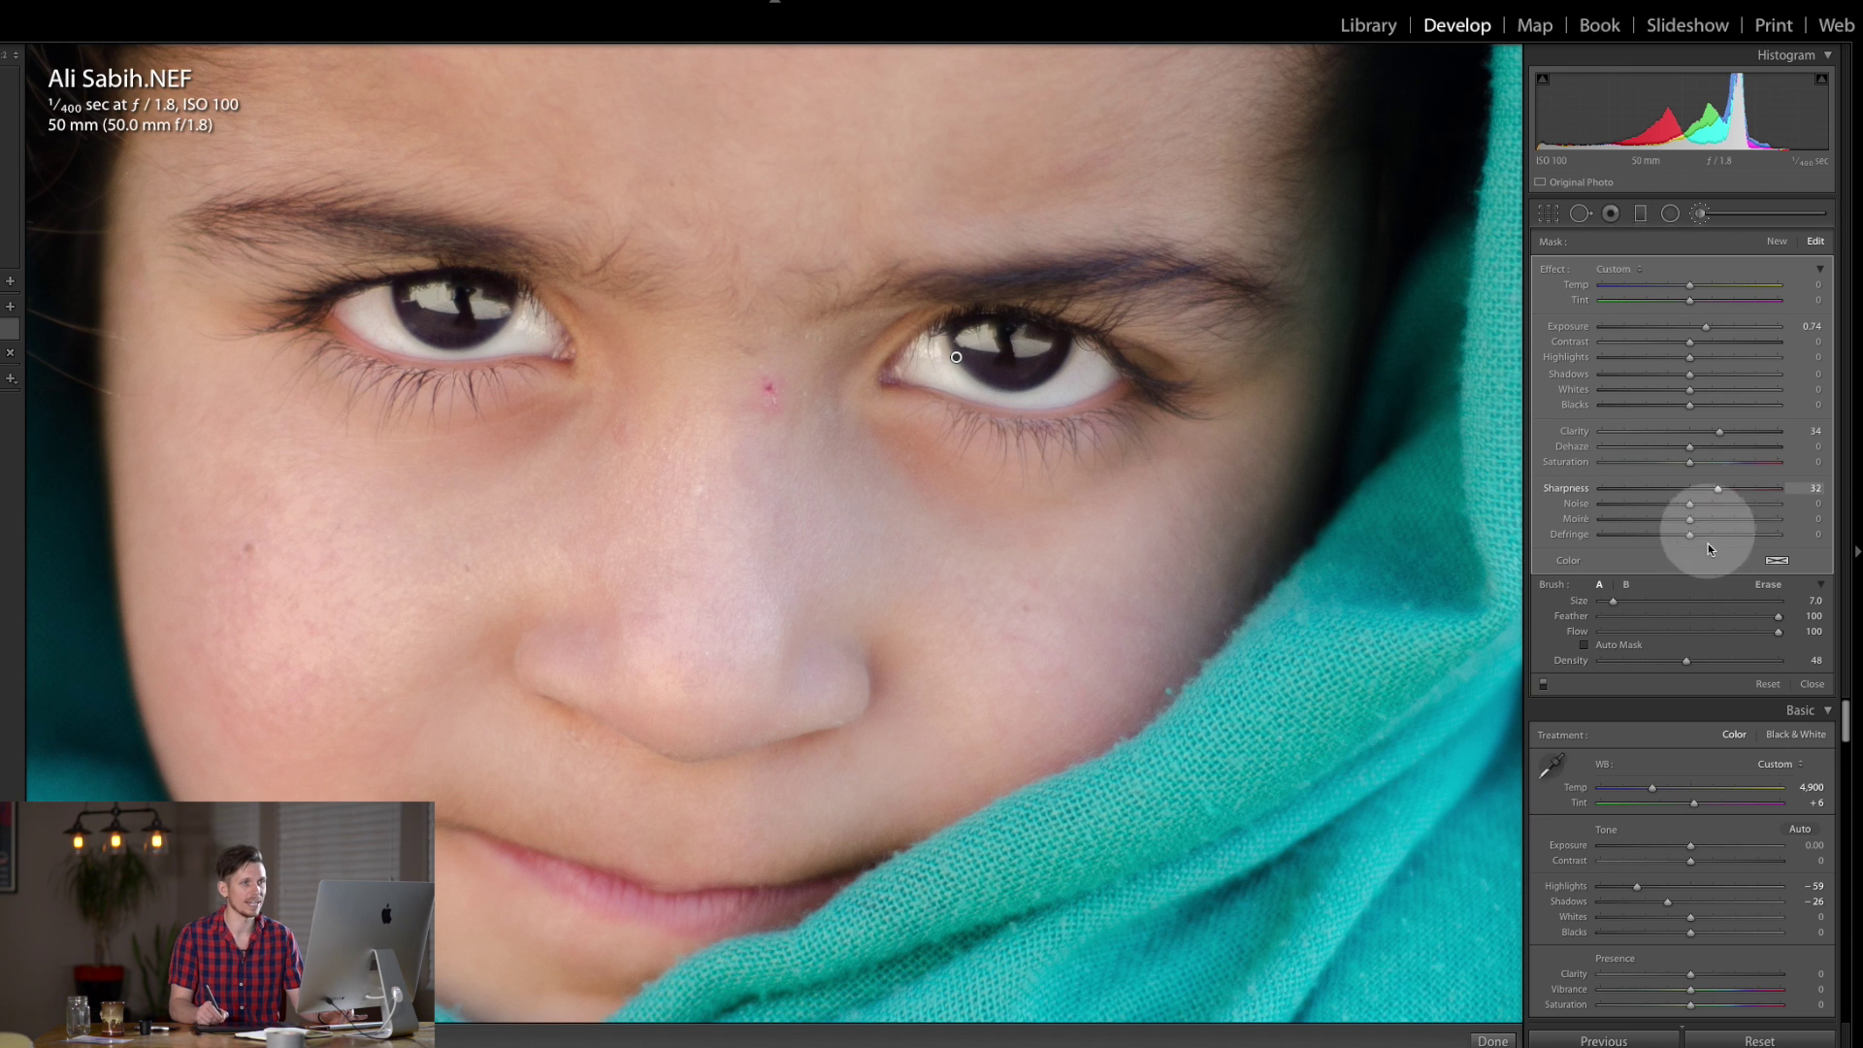
# Paint a new brush mask over both irises with Exposure -0.02, Shadows 24, Clarity 23 and brush size 4.
pyautogui.click(1777, 243)
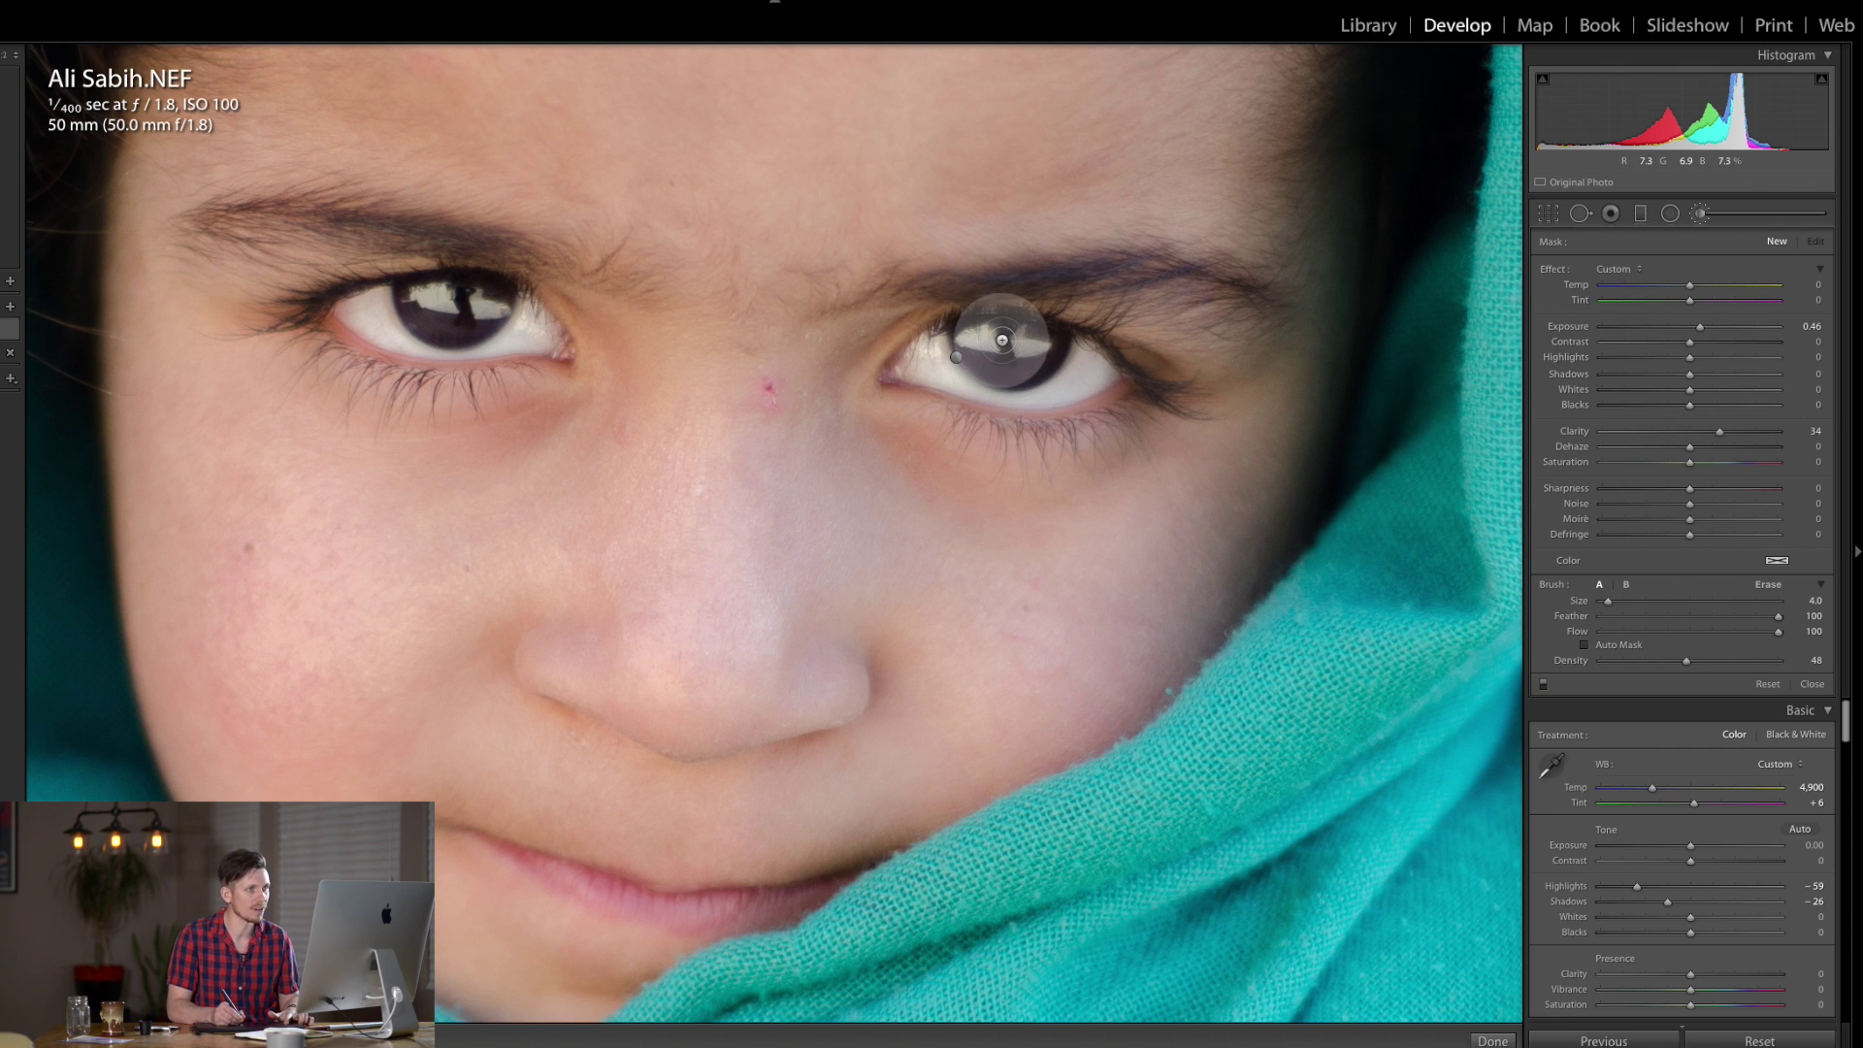
pyautogui.press(']')
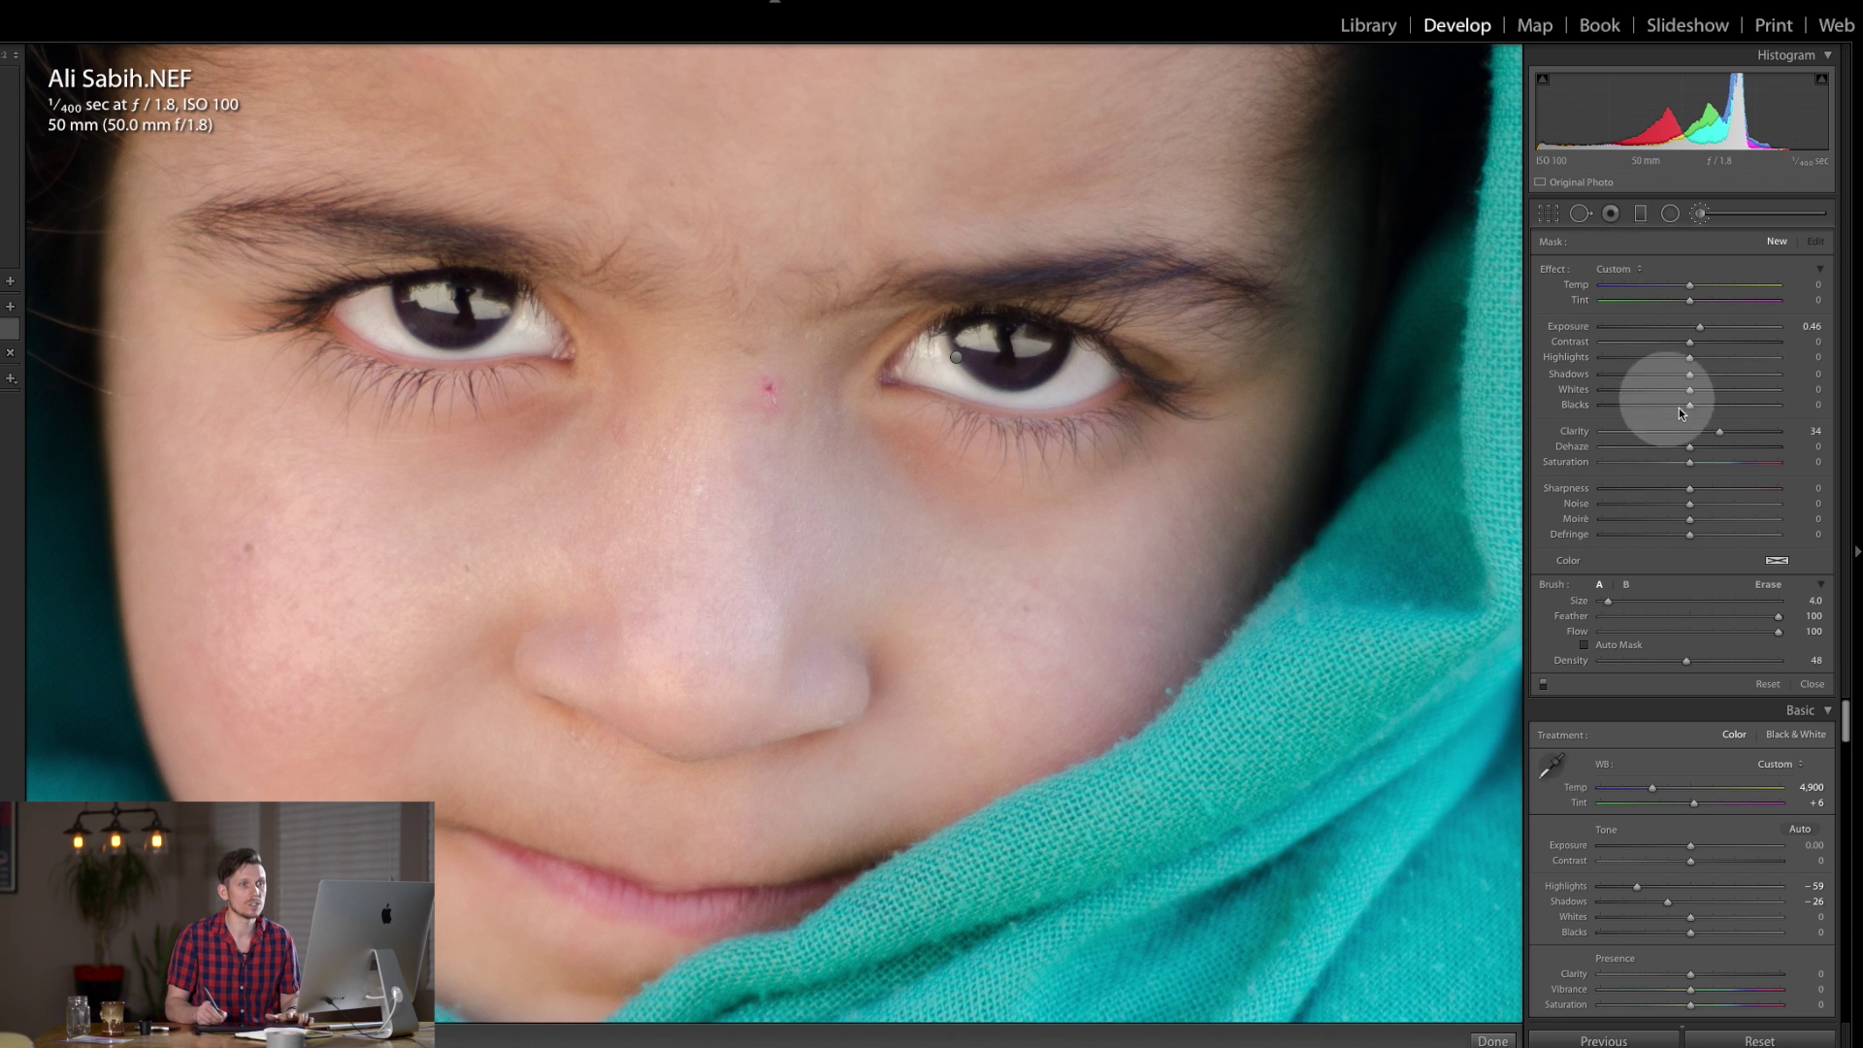
pyautogui.moveTo(1704, 433); pyautogui.dragTo(1710, 433)
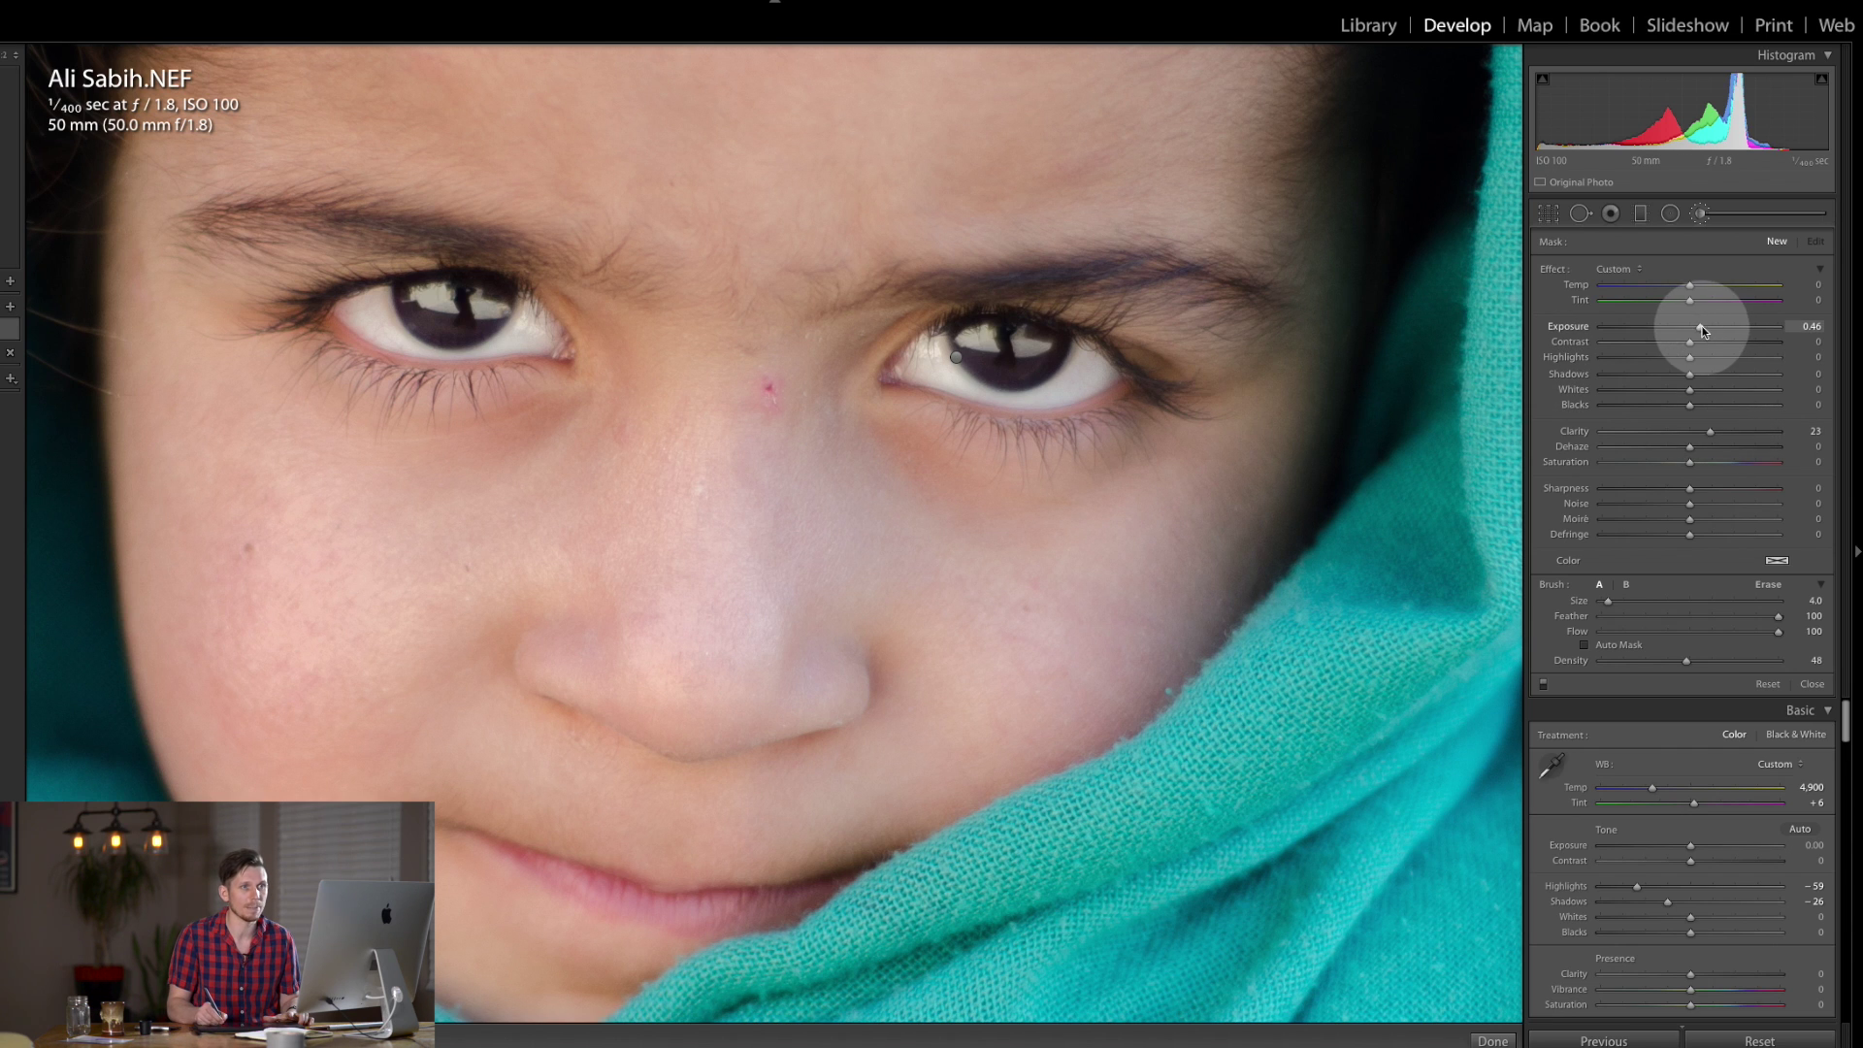
pyautogui.moveTo(1694, 330); pyautogui.dragTo(1713, 381)
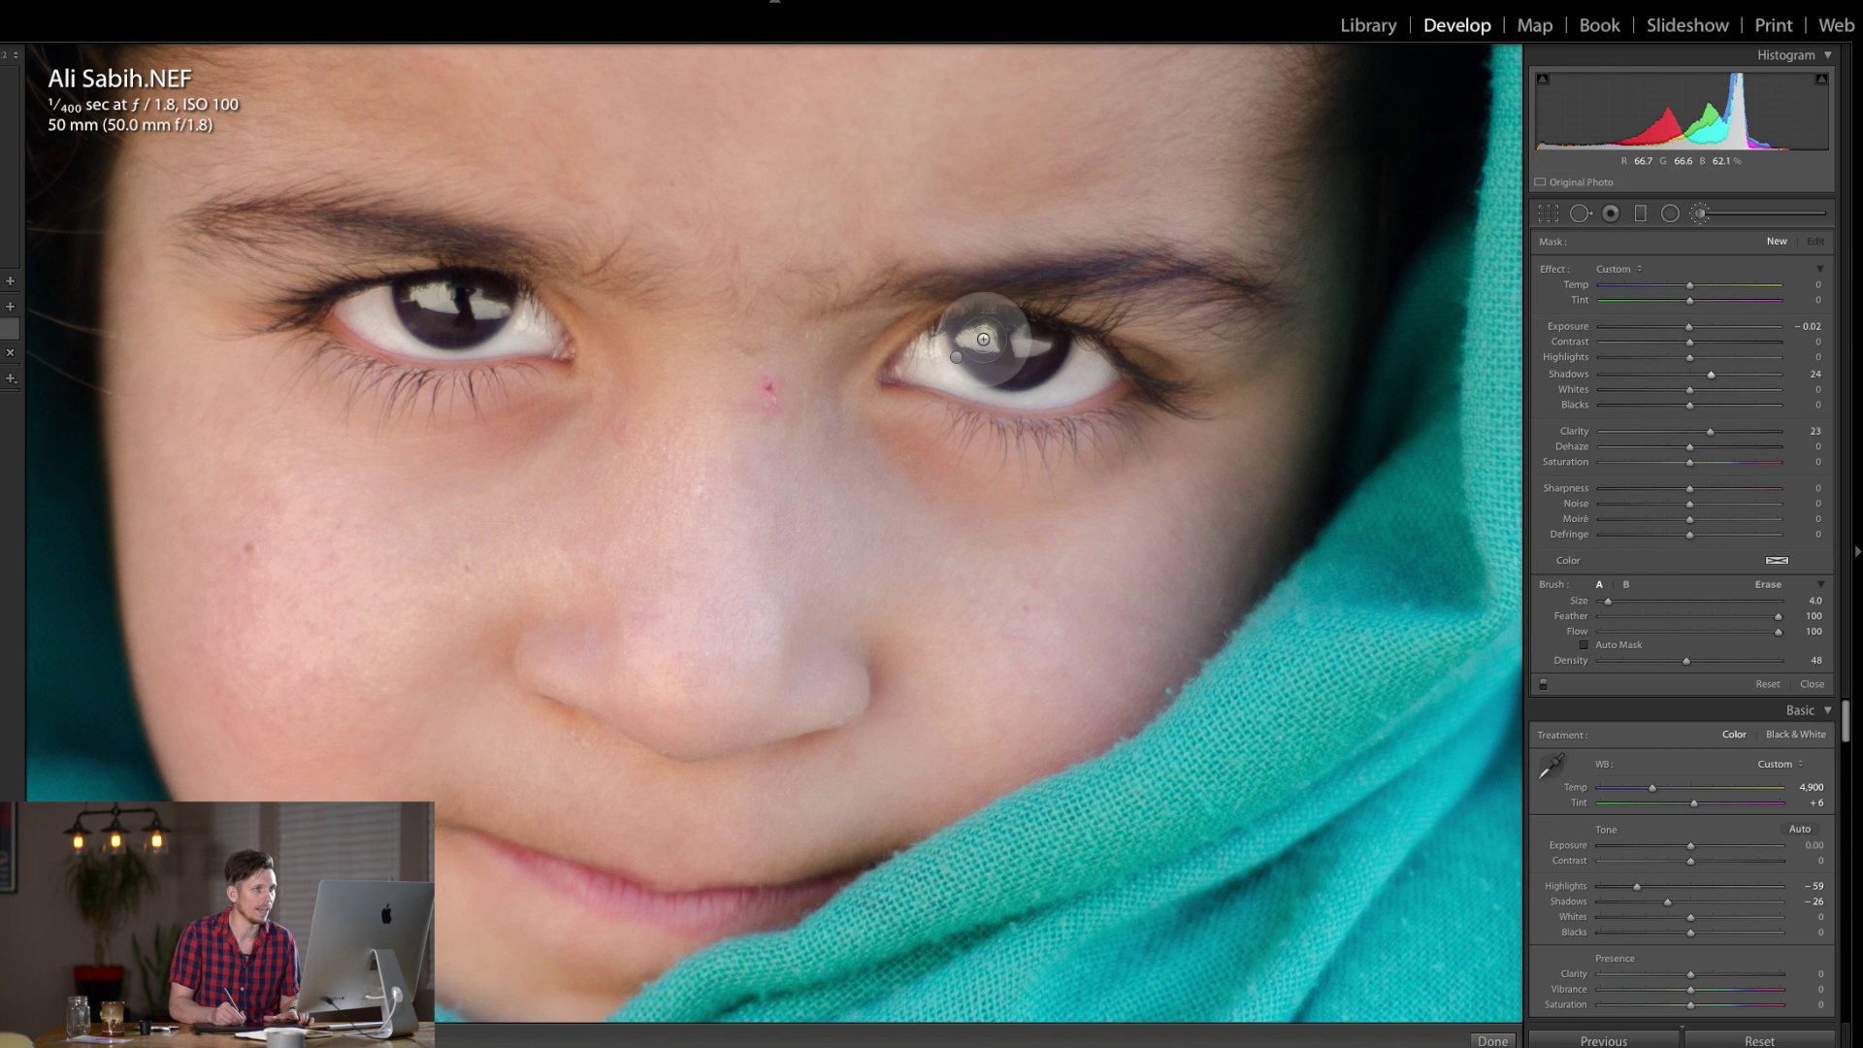
pyautogui.moveTo(981, 339)
pyautogui.mouseDown()
pyautogui.moveTo(1051, 348)
pyautogui.moveTo(996, 344)
pyautogui.moveTo(1010, 363)
pyautogui.moveTo(1026, 340)
pyautogui.mouseUp()
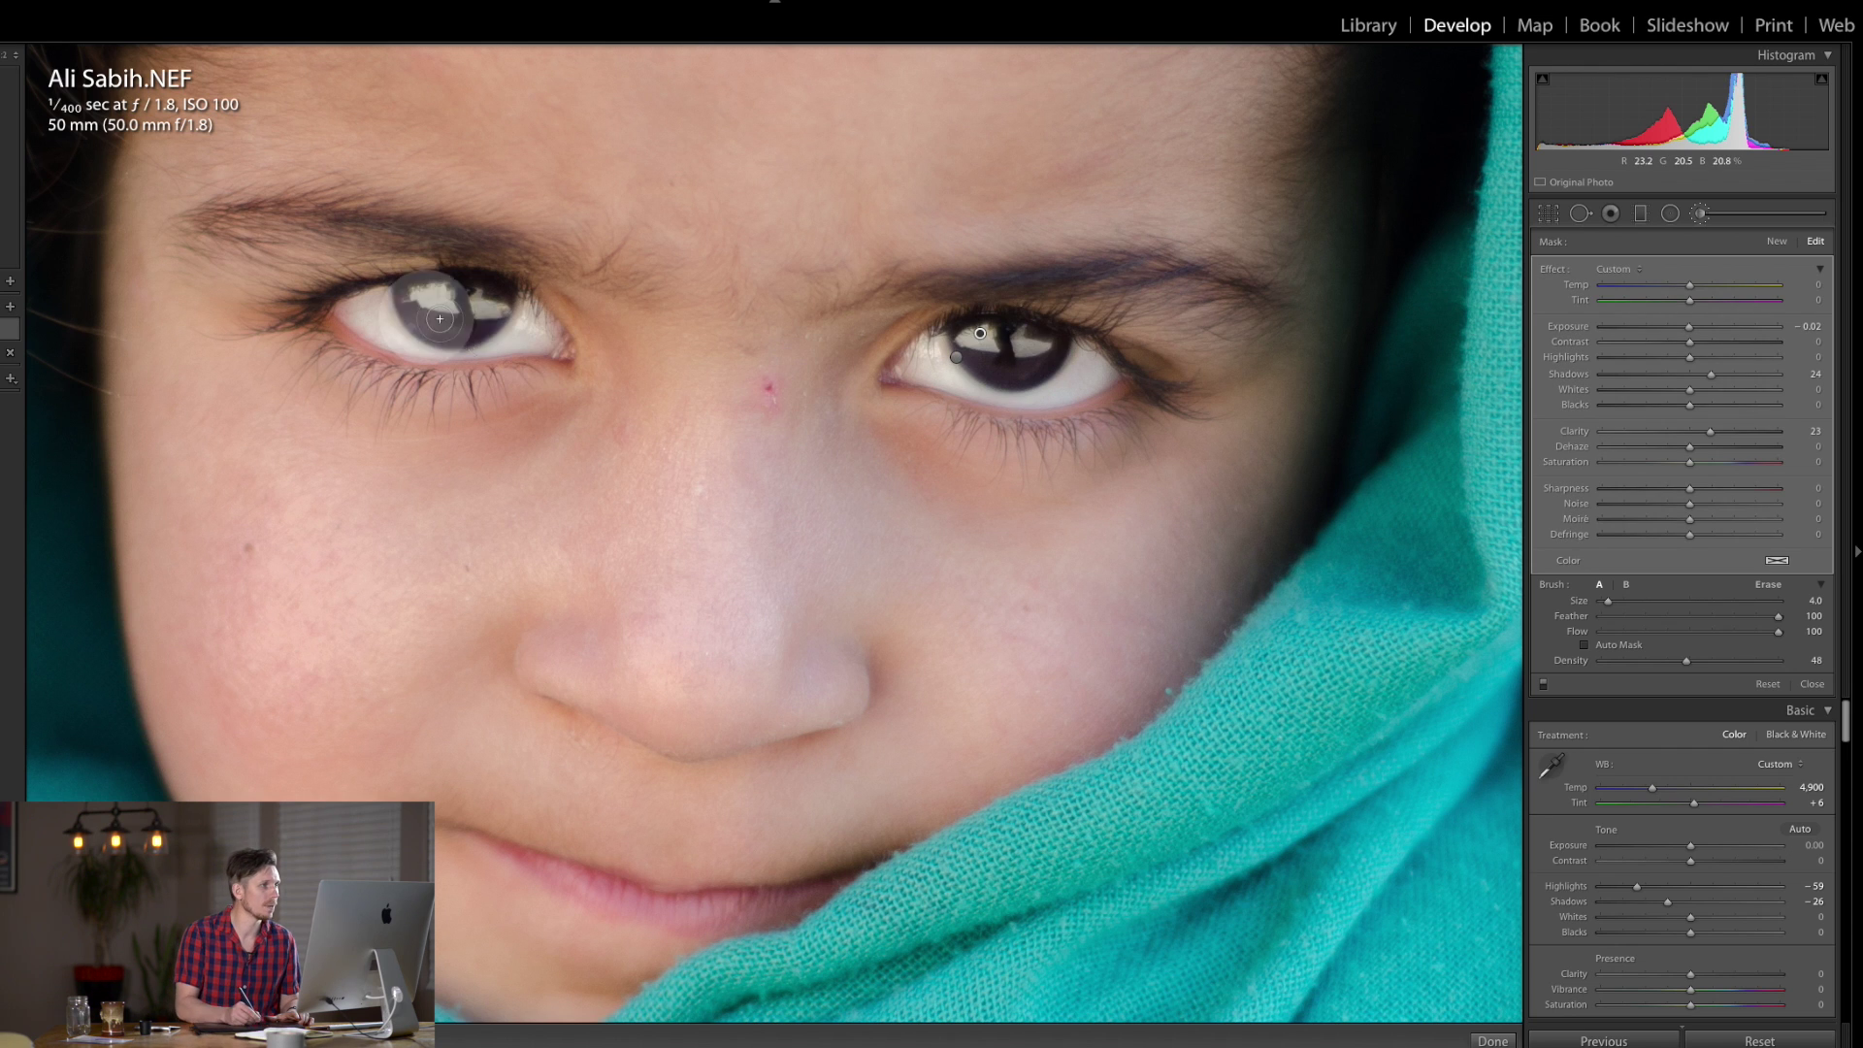
pyautogui.moveTo(438, 290)
pyautogui.mouseDown()
pyautogui.moveTo(475, 318)
pyautogui.moveTo(432, 301)
pyautogui.moveTo(443, 317)
pyautogui.moveTo(475, 291)
pyautogui.mouseUp()
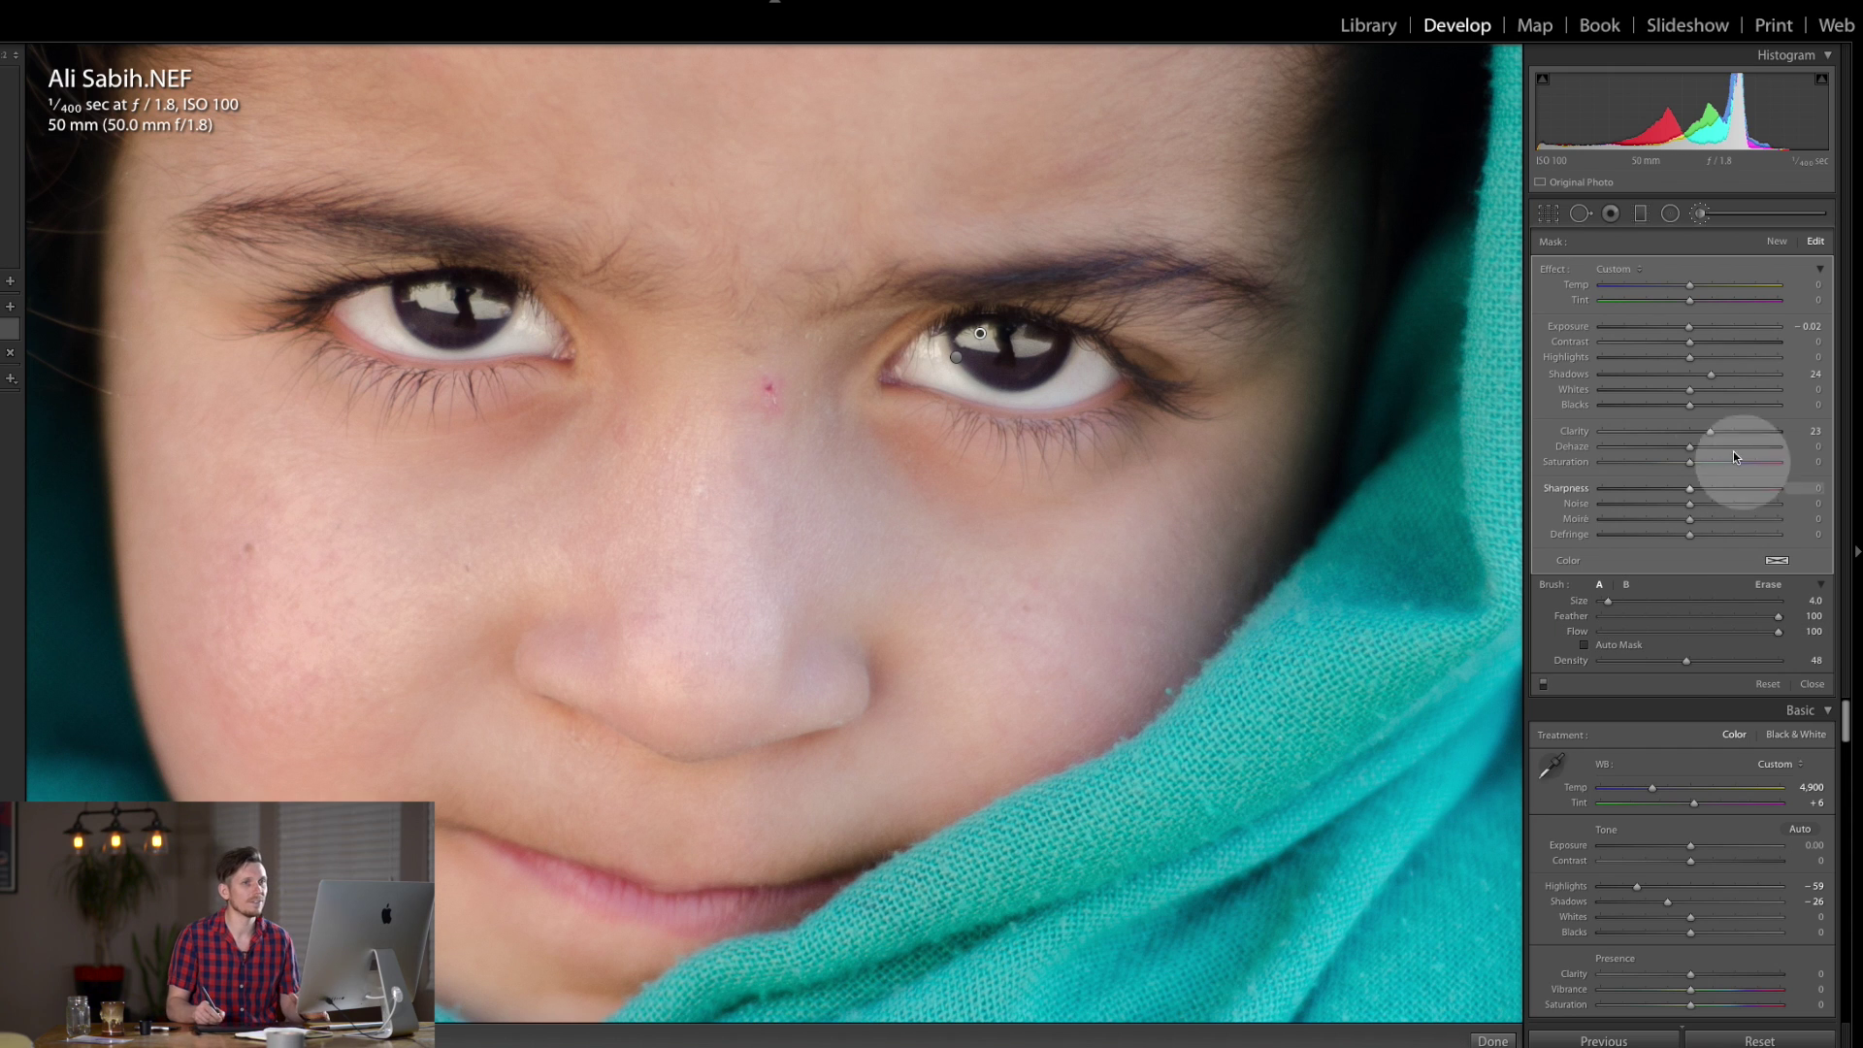
# Set the iris mask's Shadows to 22 and give it a reddish color tint with hue 12 and saturation 43.
pyautogui.moveTo(1716, 377); pyautogui.dragTo(1774, 374)
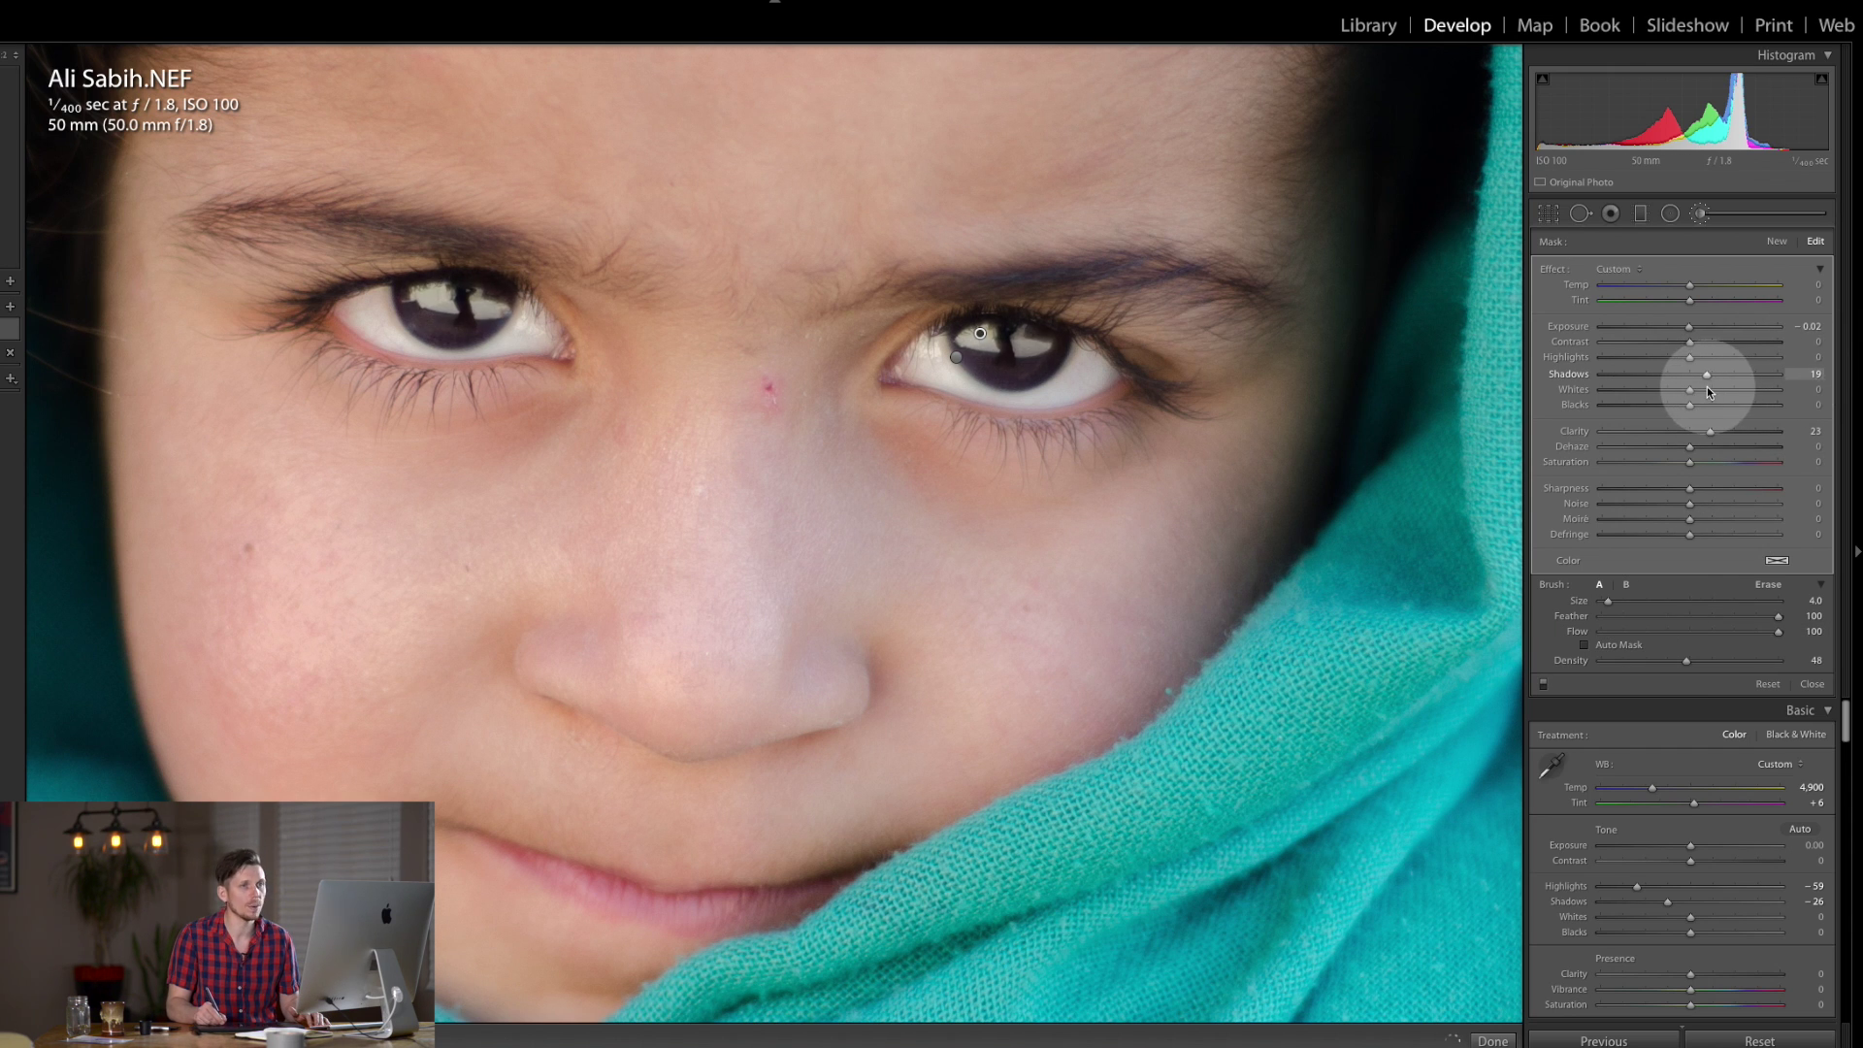
pyautogui.moveTo(1708, 386); pyautogui.dragTo(1711, 386)
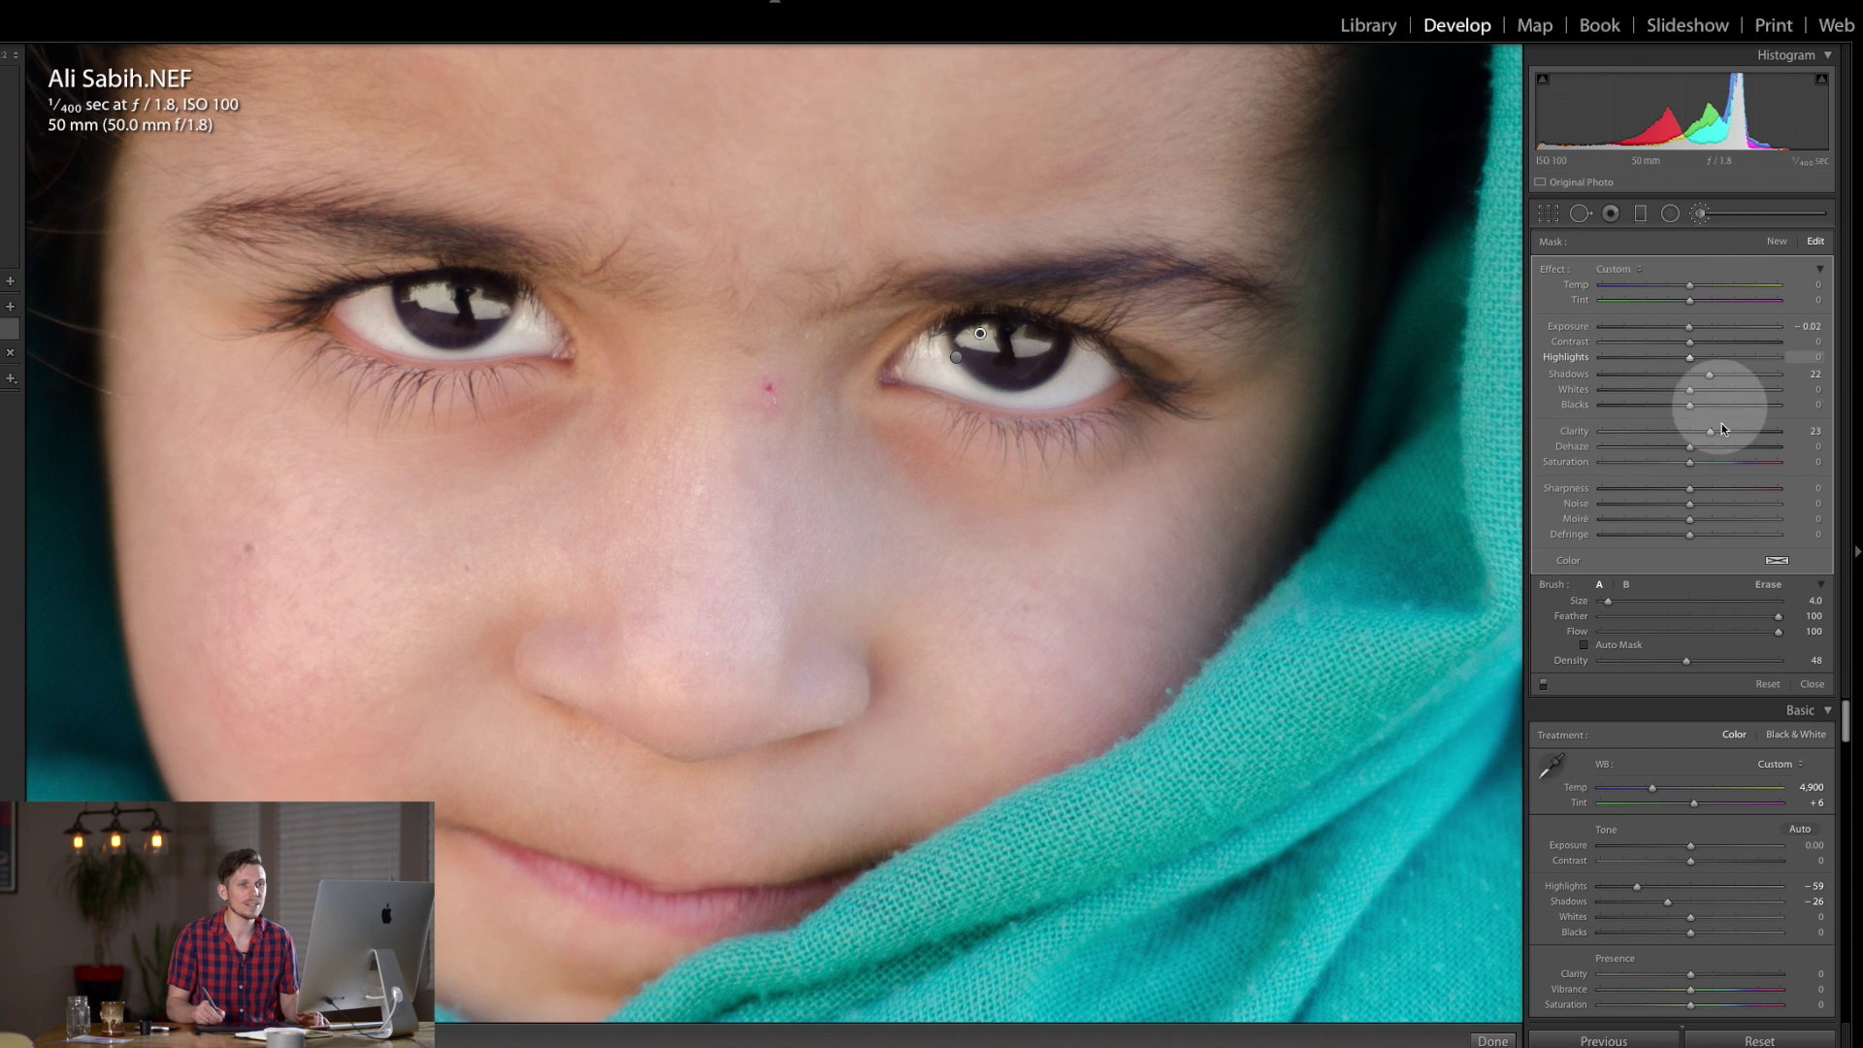
pyautogui.click(1777, 560)
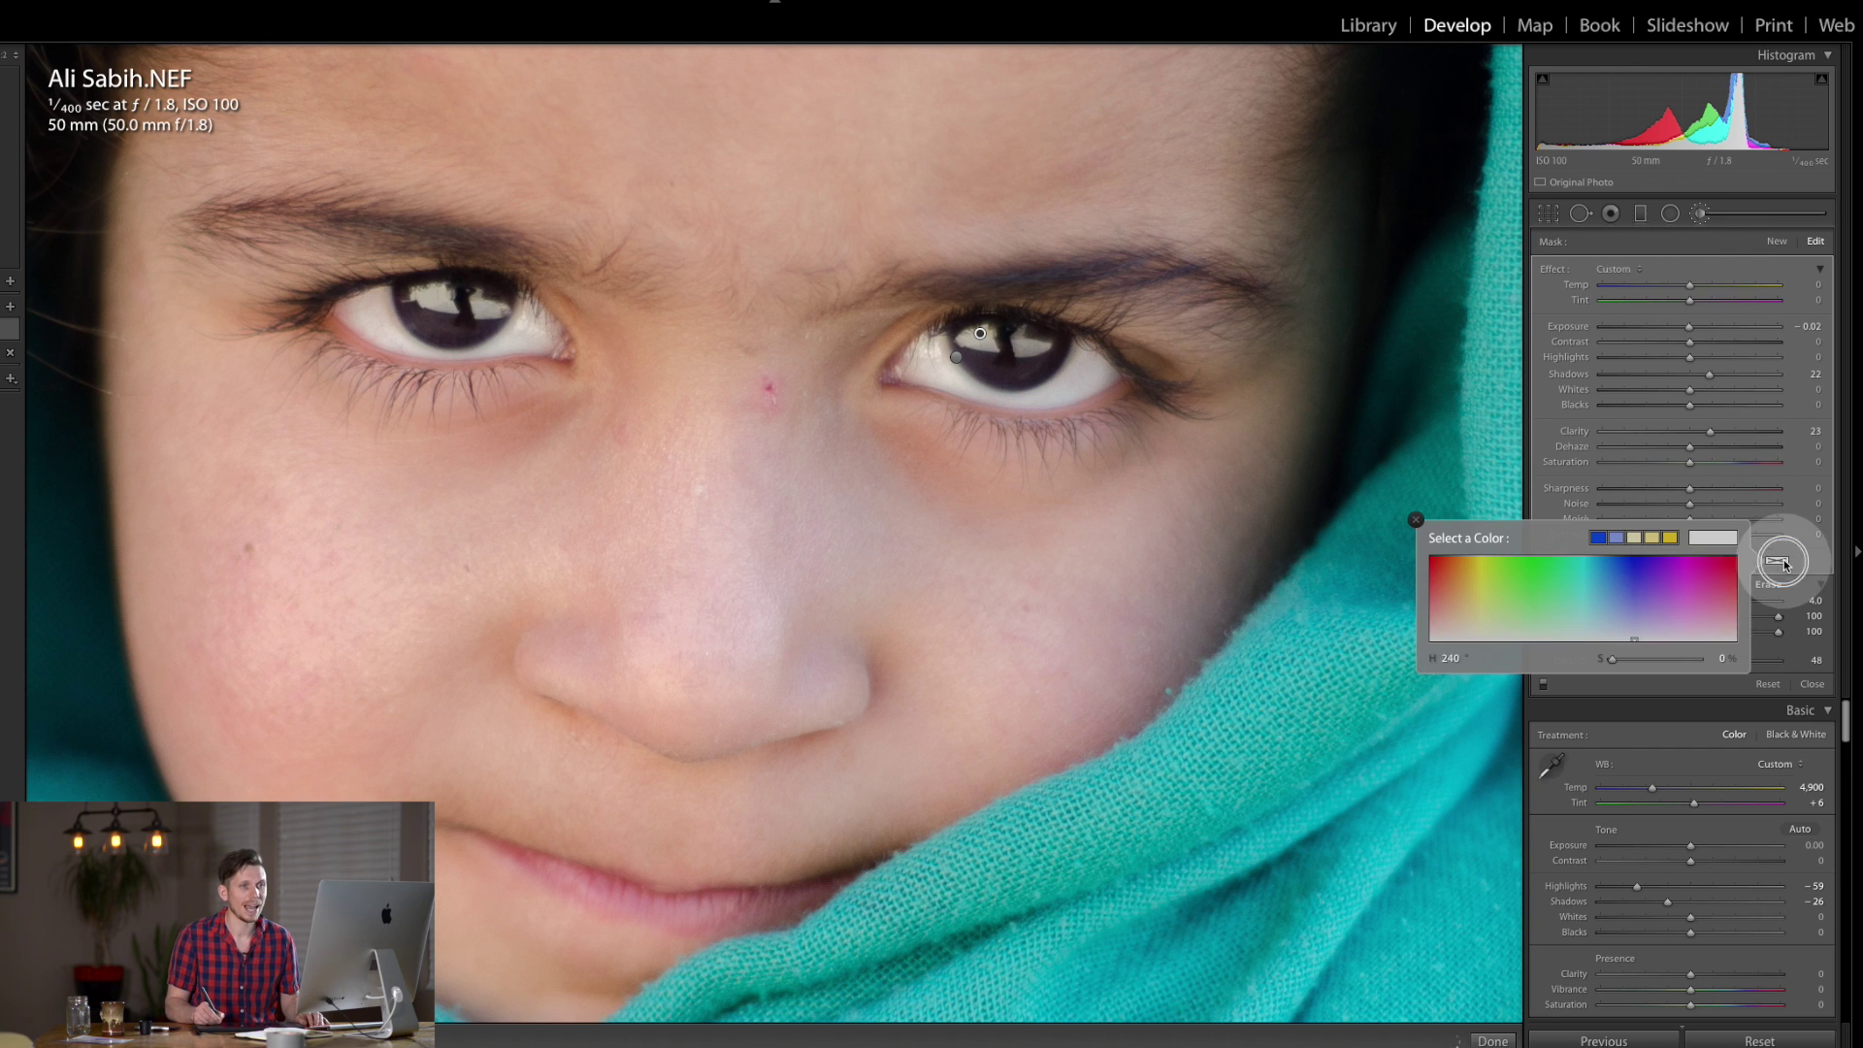
pyautogui.click(1445, 616)
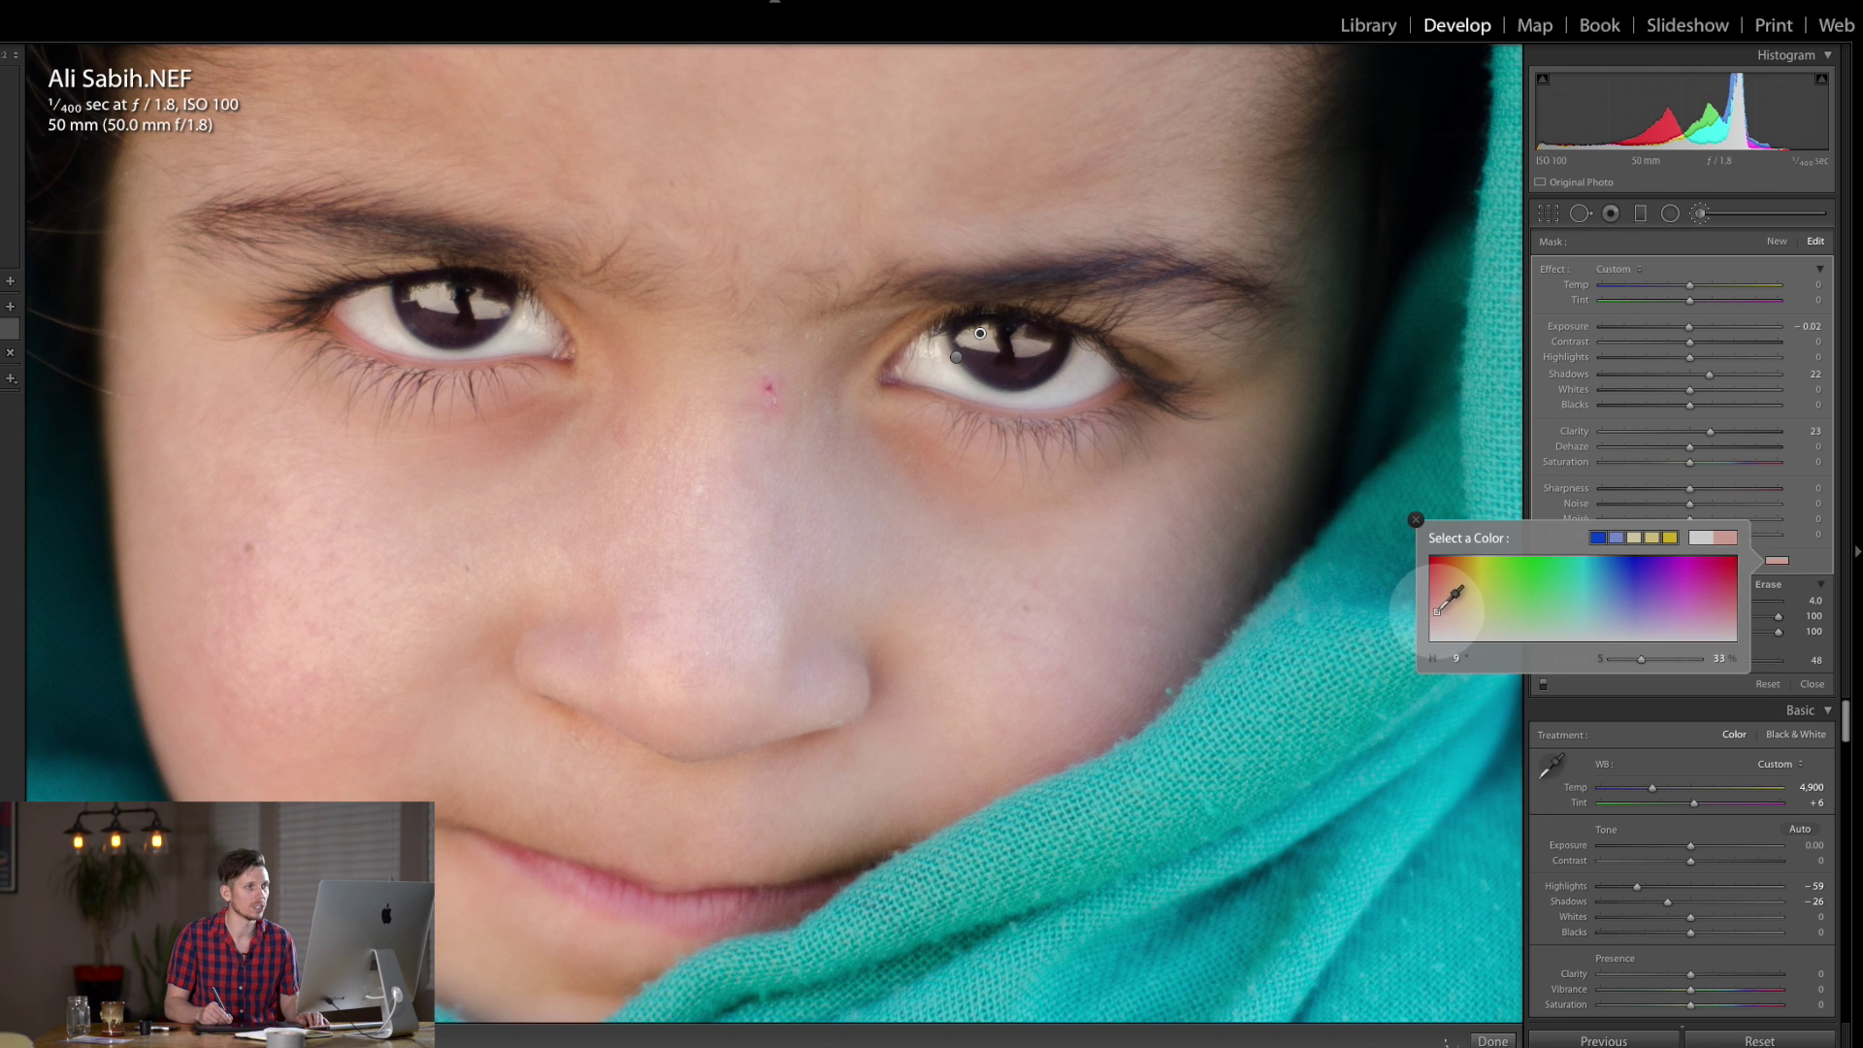
pyautogui.moveTo(1437, 611); pyautogui.dragTo(1436, 607)
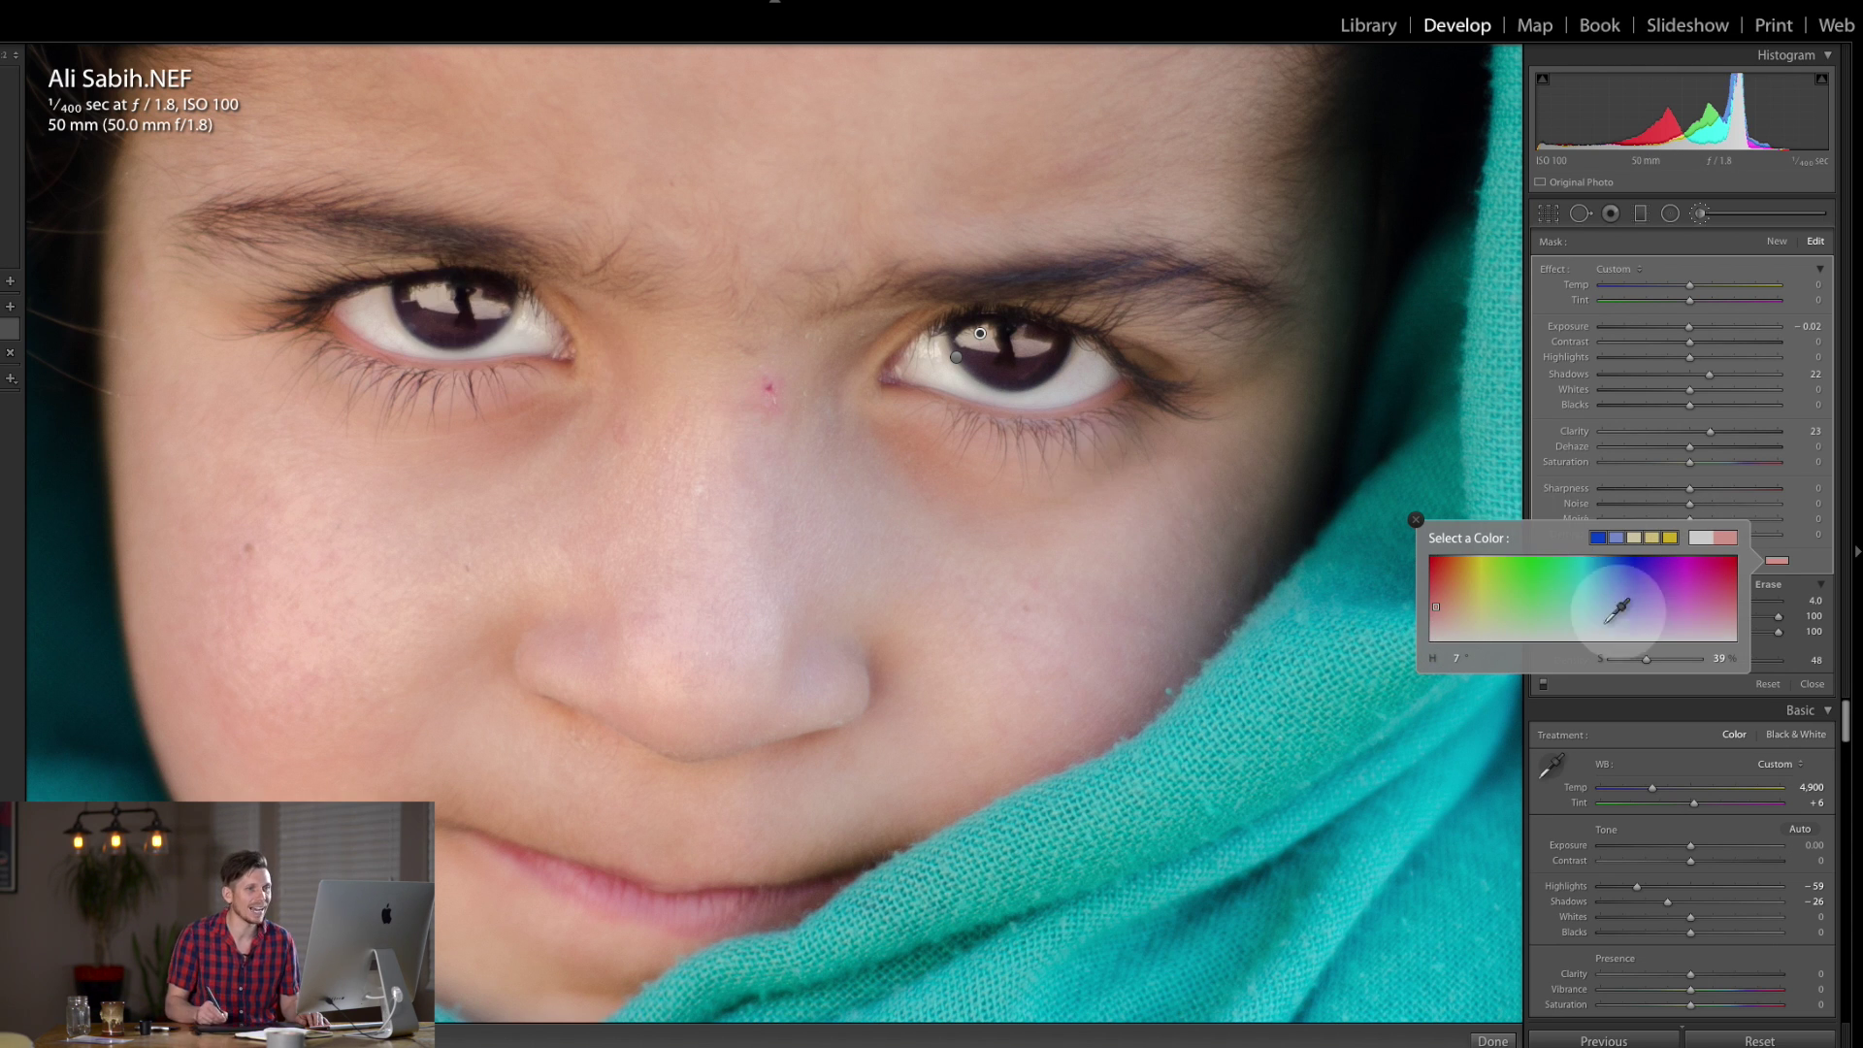
pyautogui.moveTo(1436, 609)
pyautogui.mouseDown()
pyautogui.moveTo(1455, 543)
pyautogui.moveTo(1453, 601)
pyautogui.mouseUp()
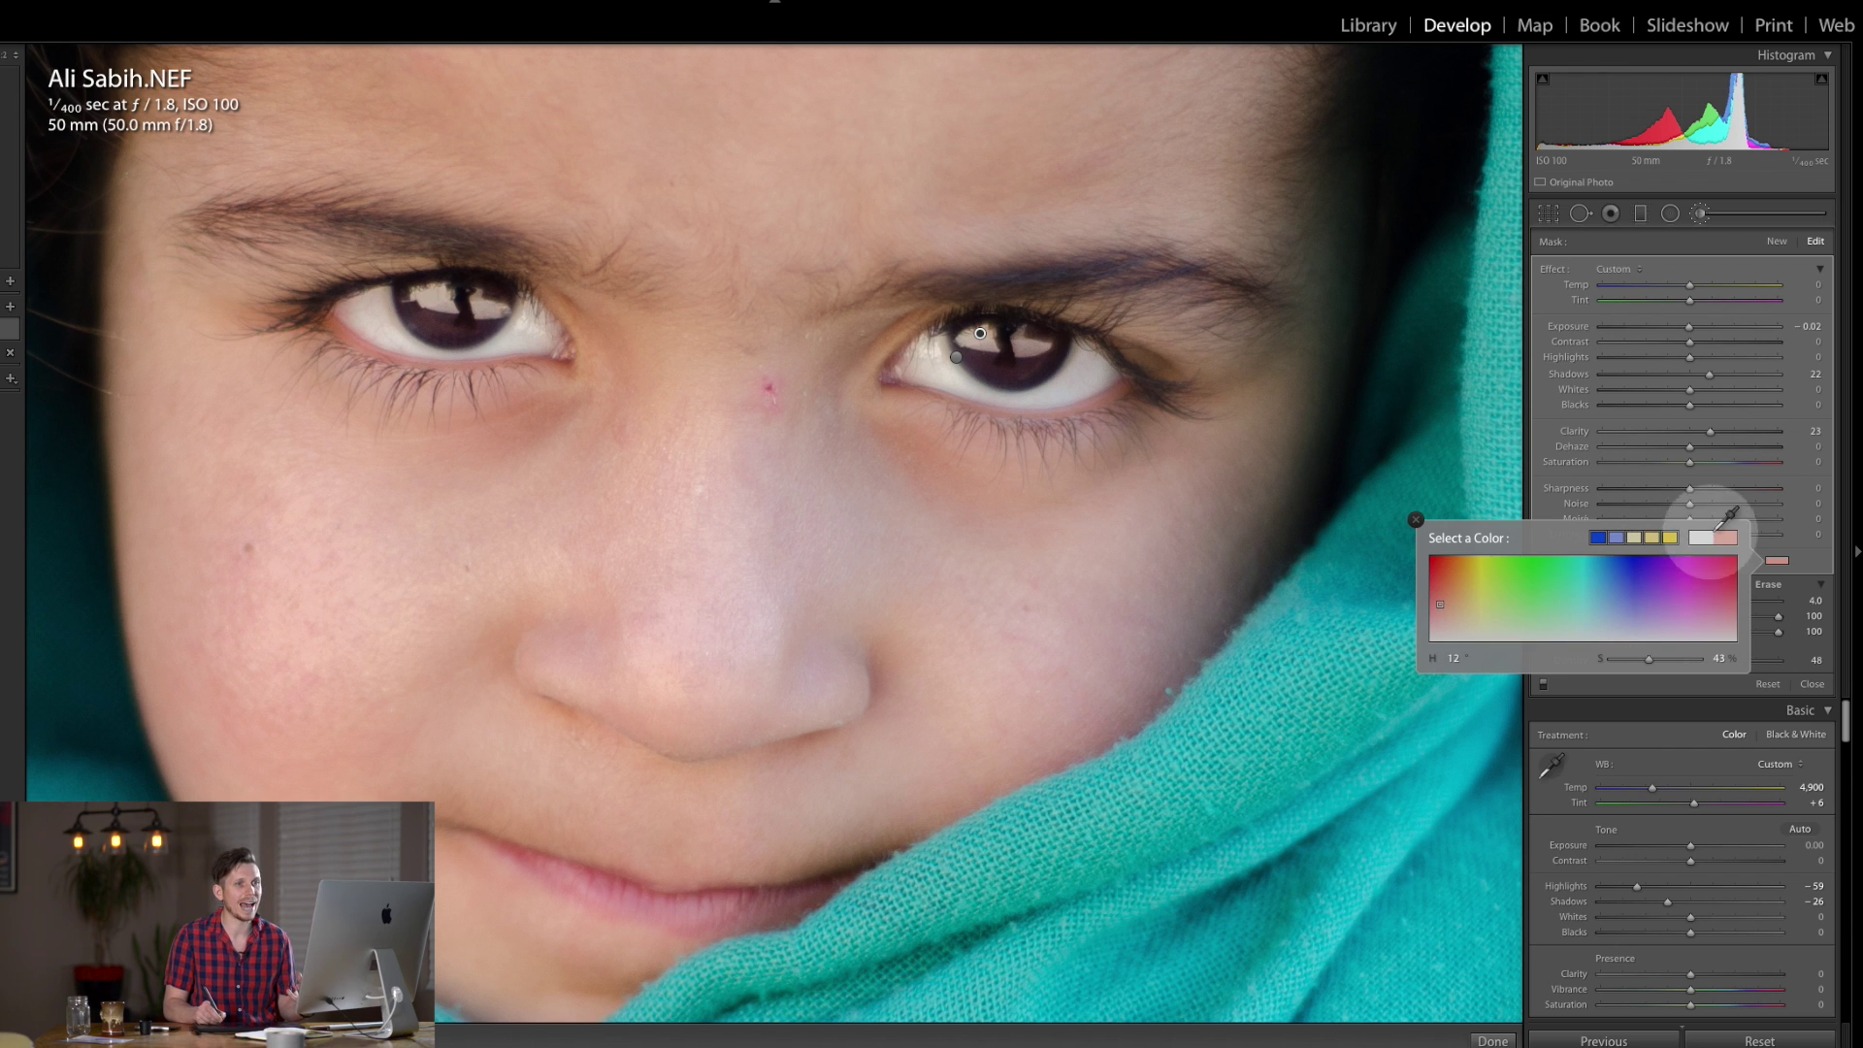
pyautogui.click(1763, 514)
# Set the iris mask's Exposure to 0.18 and finish the Adjustment Brush edit.
pyautogui.moveTo(1690, 326); pyautogui.dragTo(1697, 330)
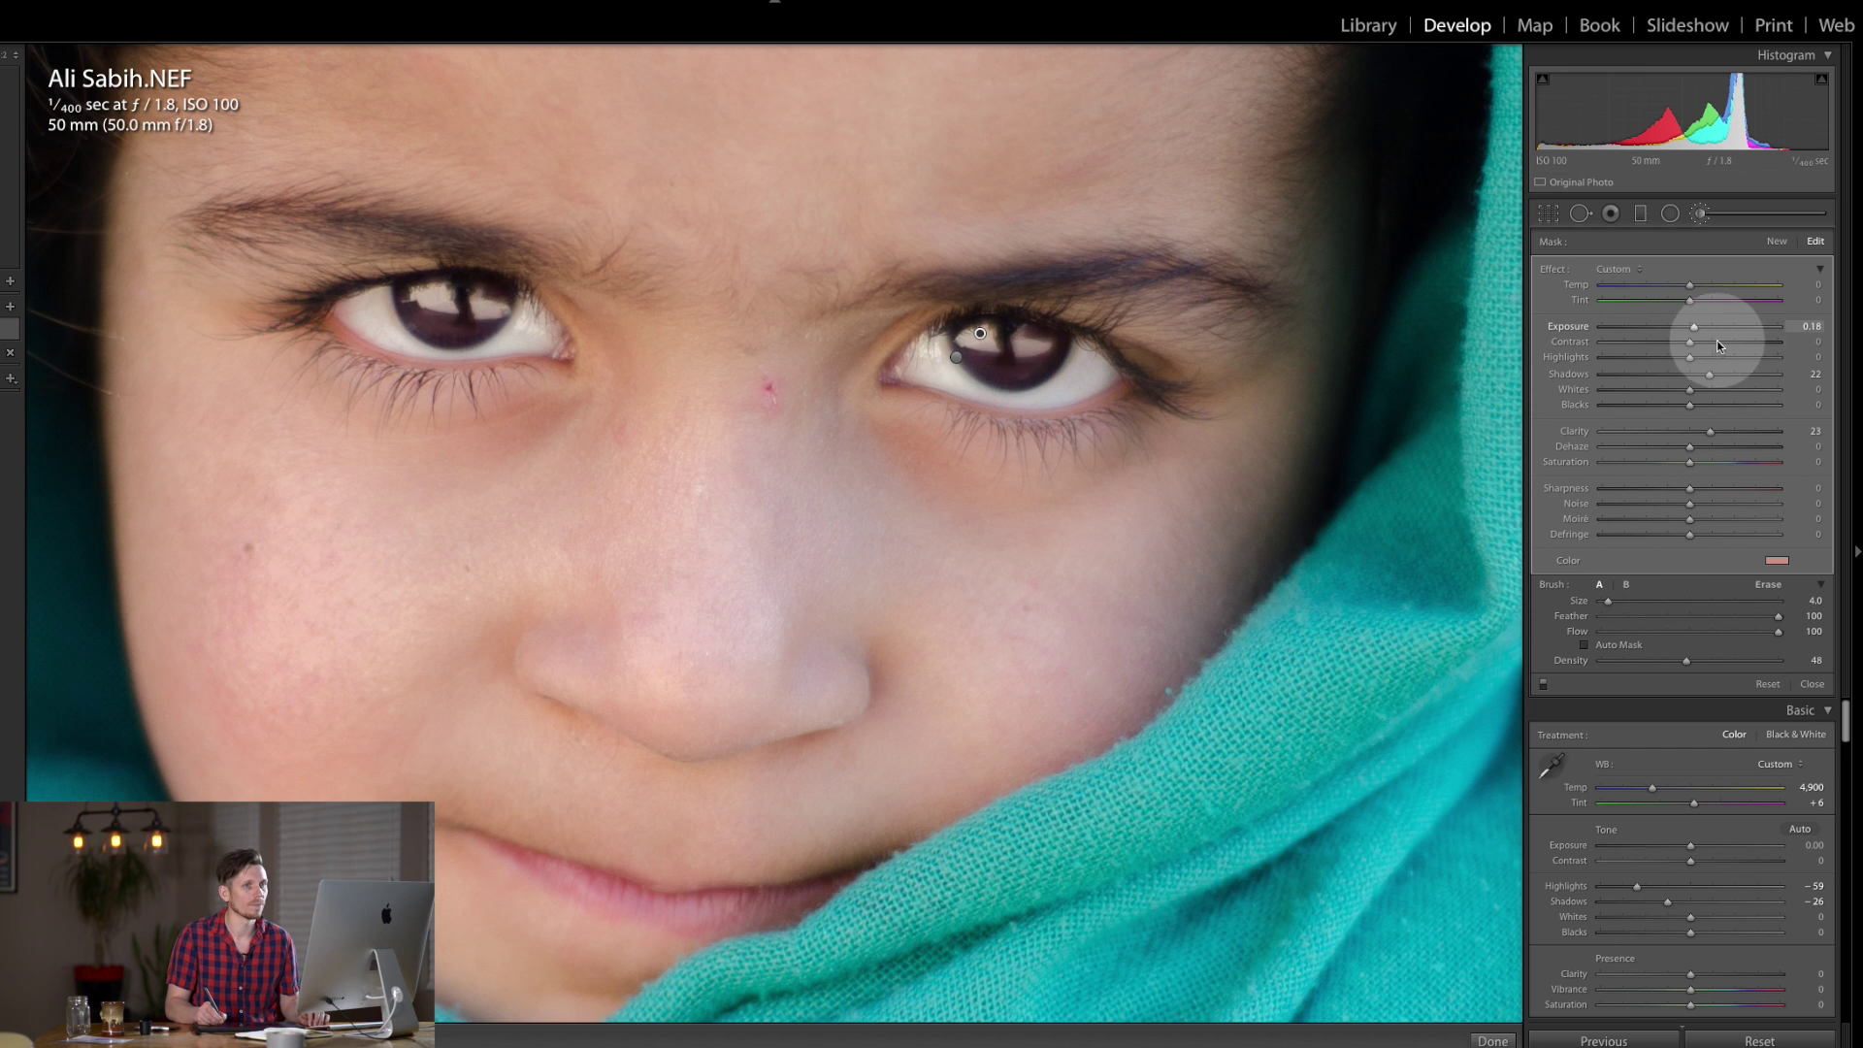
pyautogui.click(1702, 212)
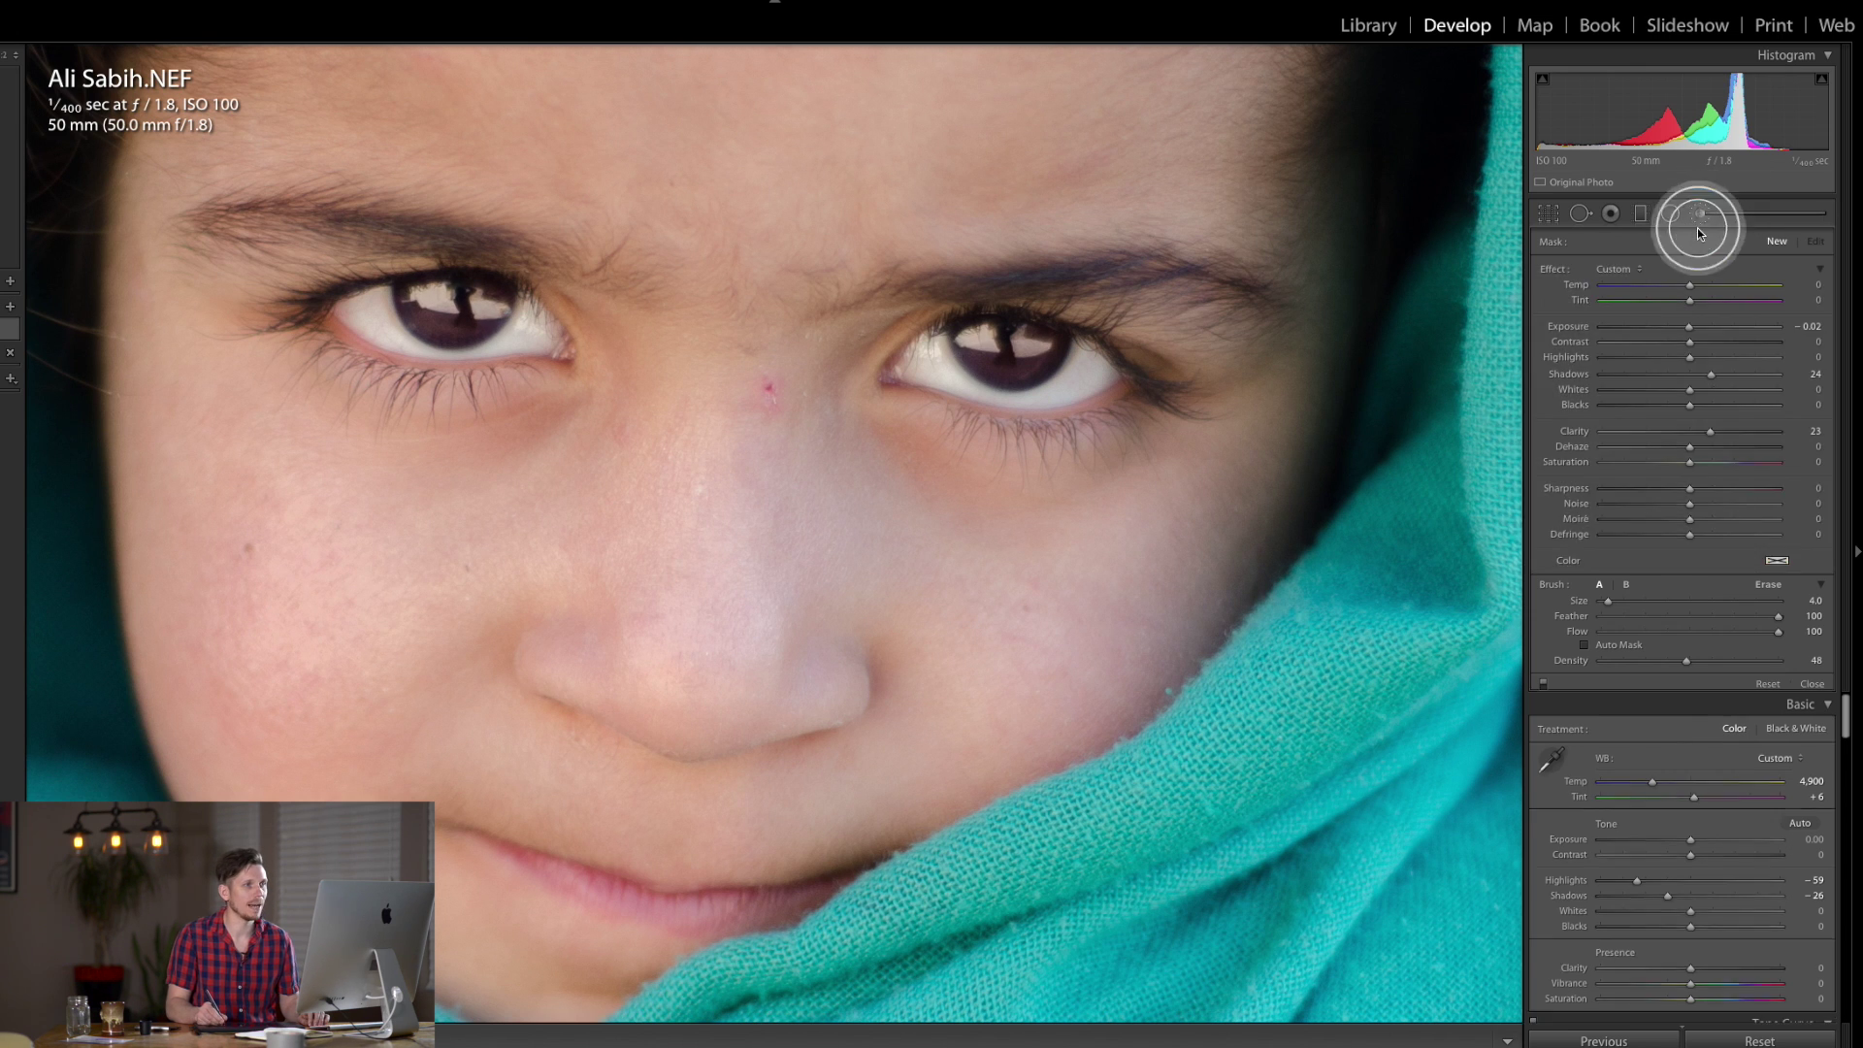
pyautogui.click(1245, 550)
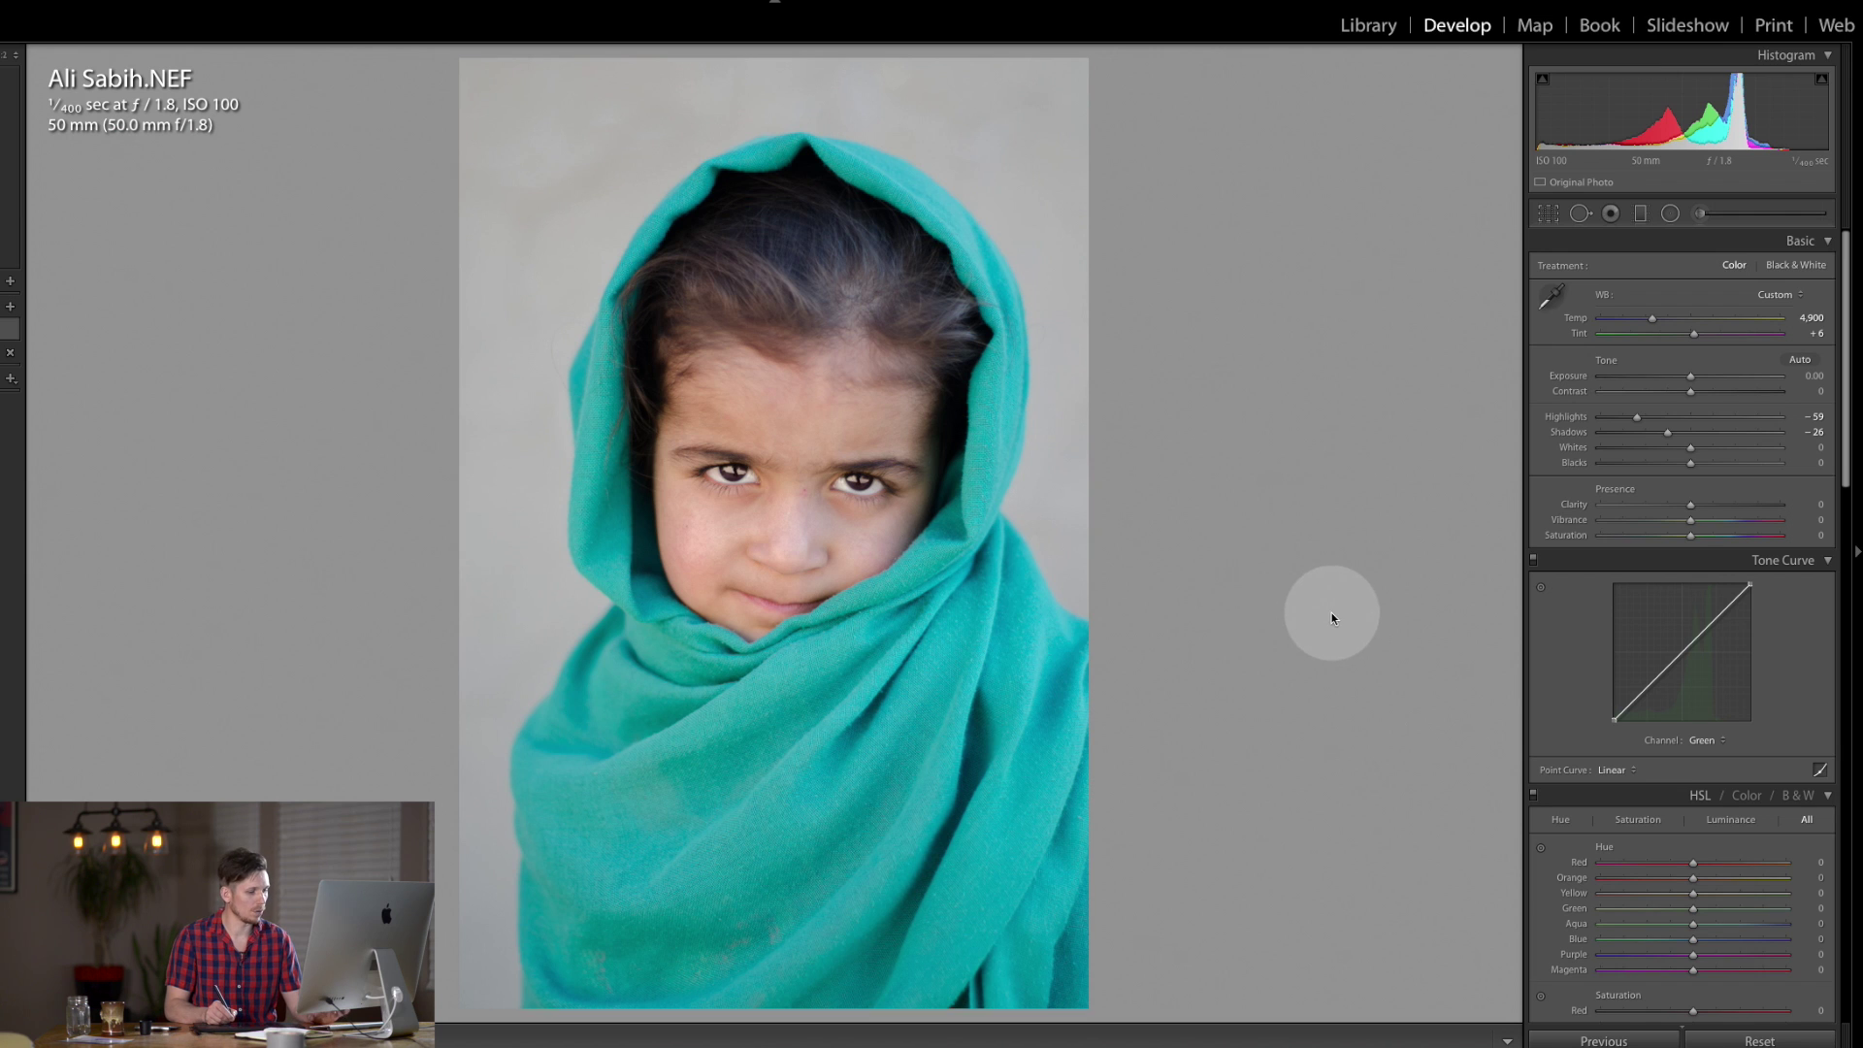
# Compare the portrait with its before view and inspect the hair, forehead and face up close for skin blemishes.
pyautogui.press('\\')
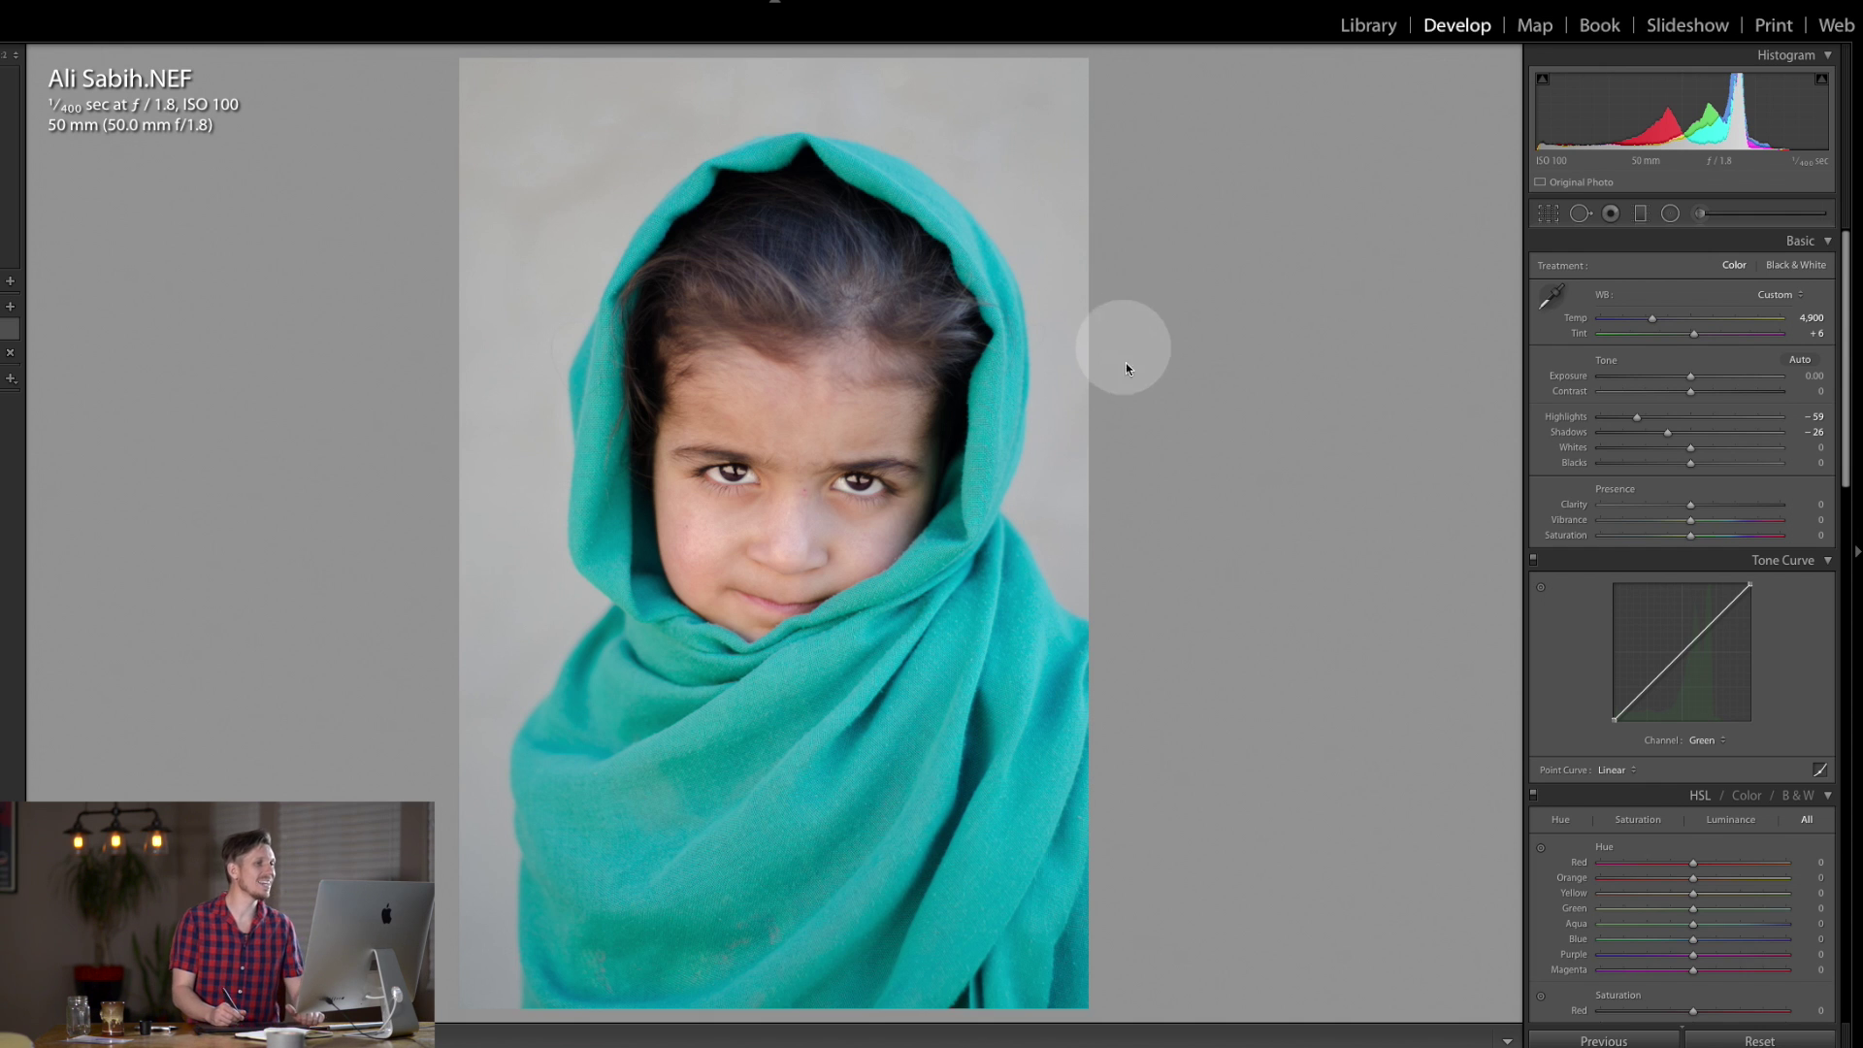
pyautogui.moveTo(776, 481); pyautogui.dragTo(1215, 924)
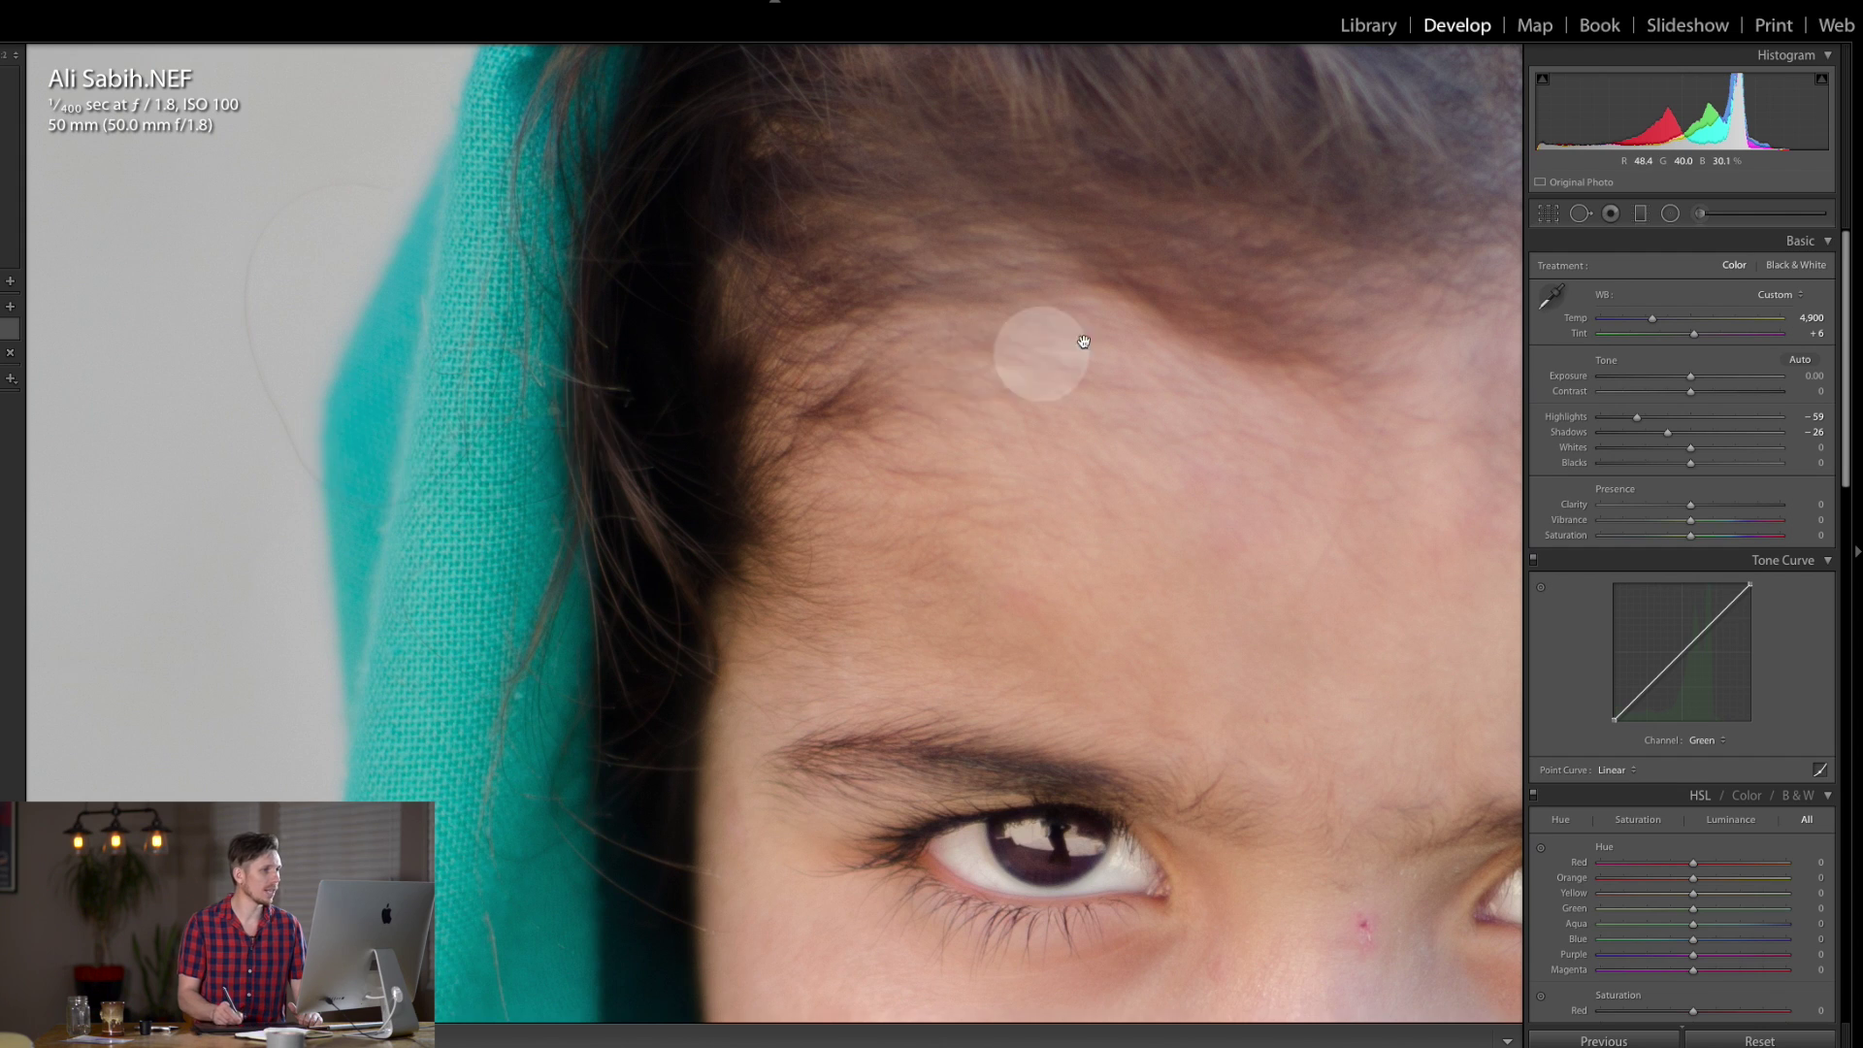
pyautogui.moveTo(1084, 341); pyautogui.dragTo(923, 911)
pyautogui.moveTo(923, 282); pyautogui.dragTo(657, 682)
pyautogui.moveTo(1031, 657); pyautogui.dragTo(1181, 166)
pyautogui.click(917, 602)
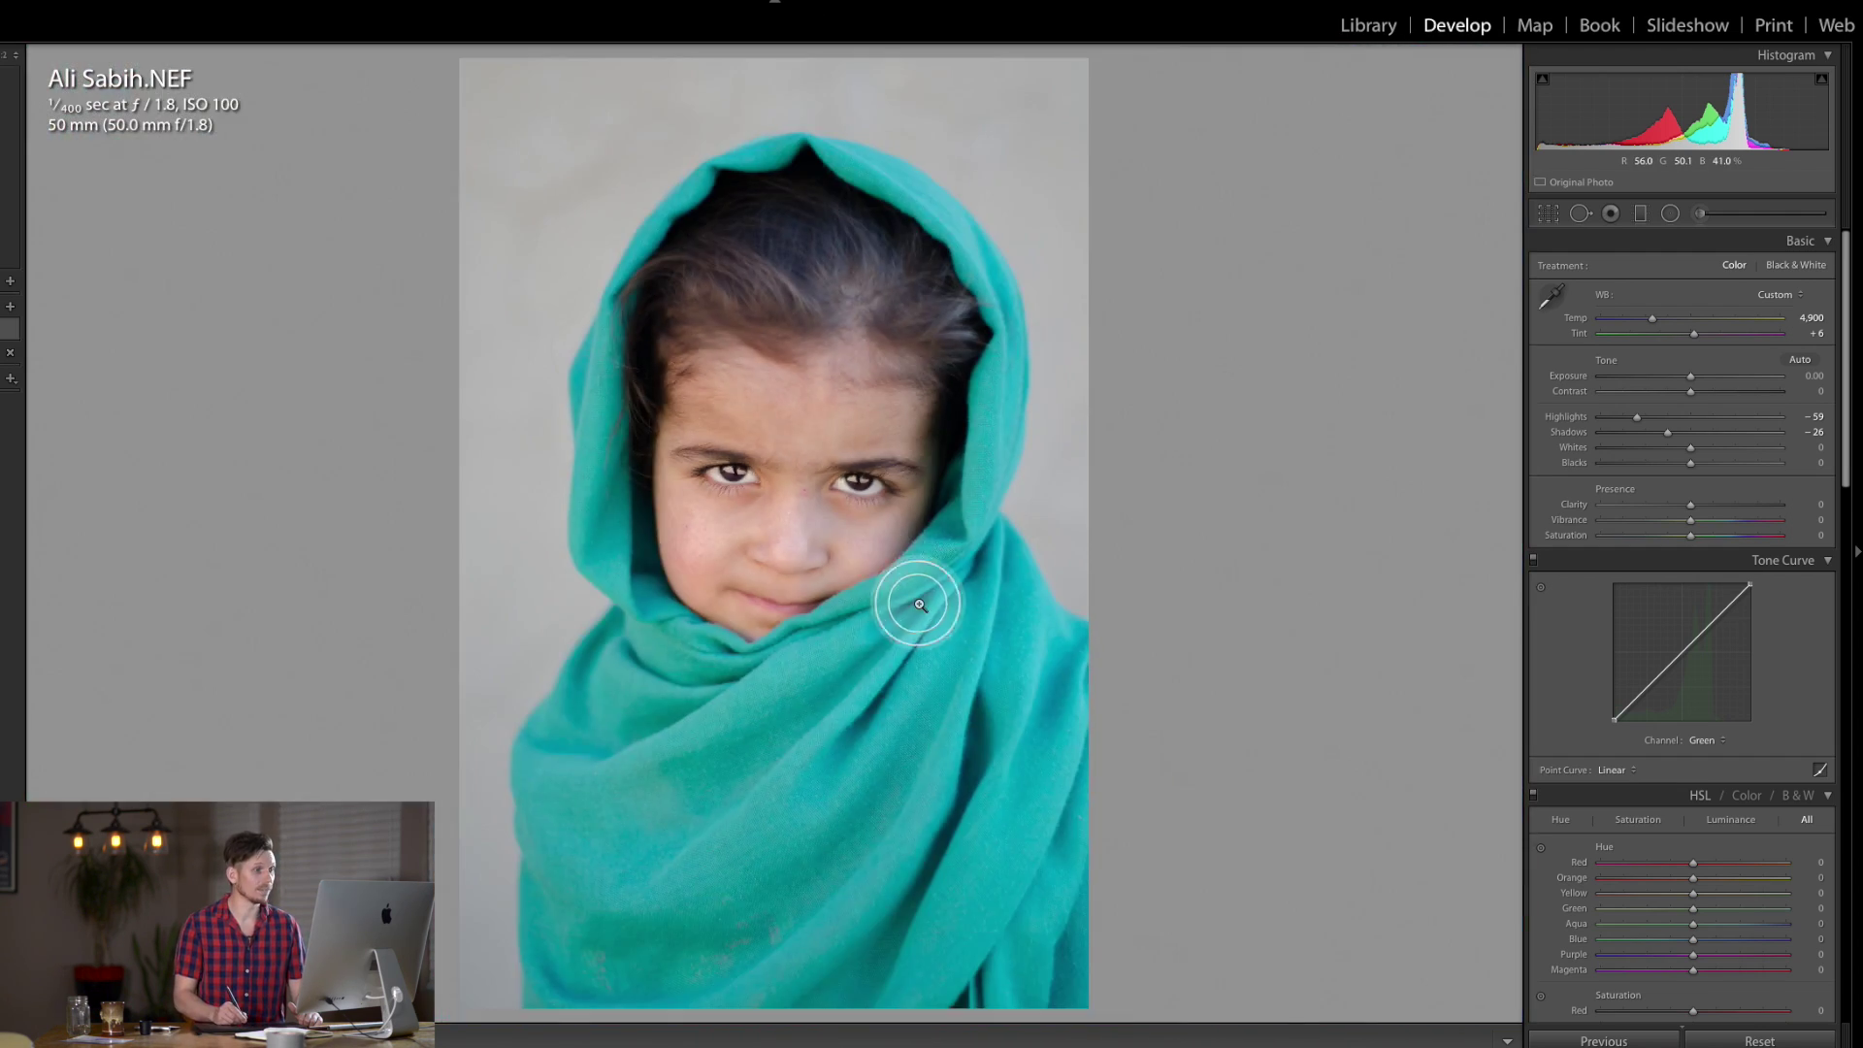
# Heal the red spot on the bridge of the nose and the dark spot on the cheek, and finish the Spot Removal edit.
pyautogui.click(791, 490)
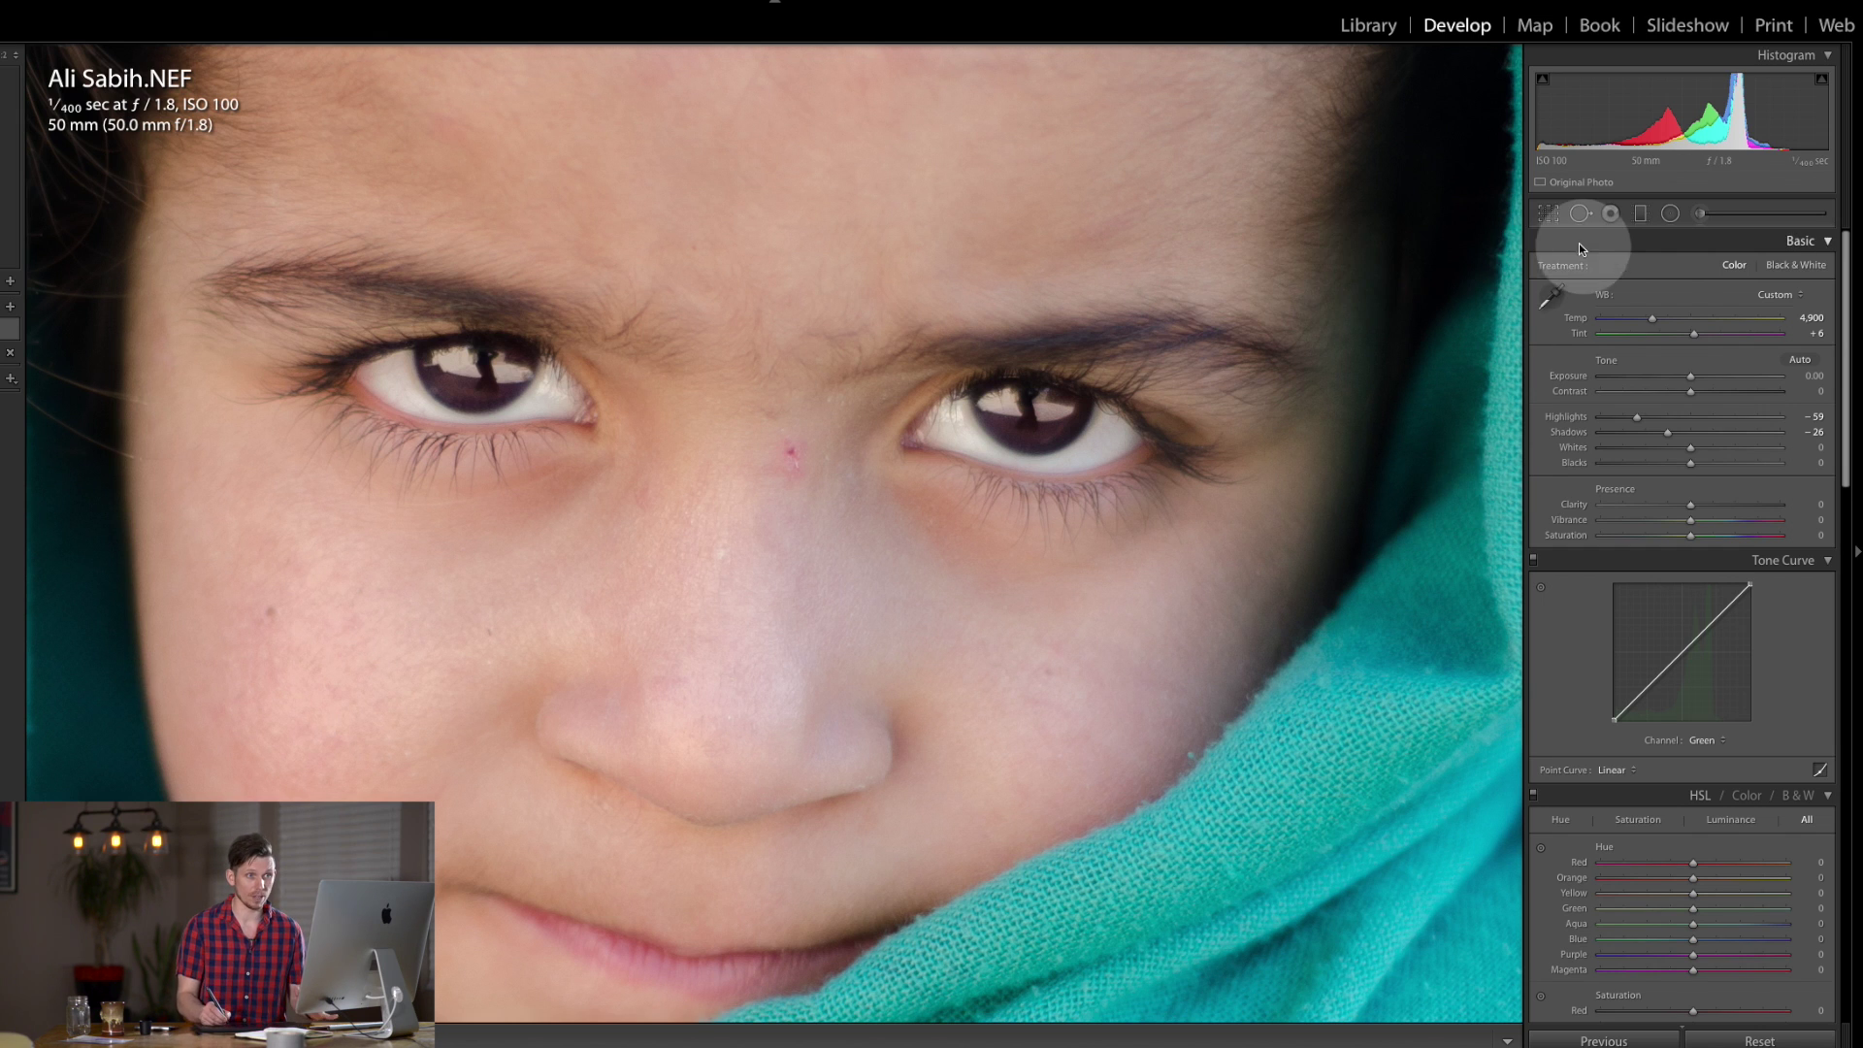
pyautogui.click(1579, 216)
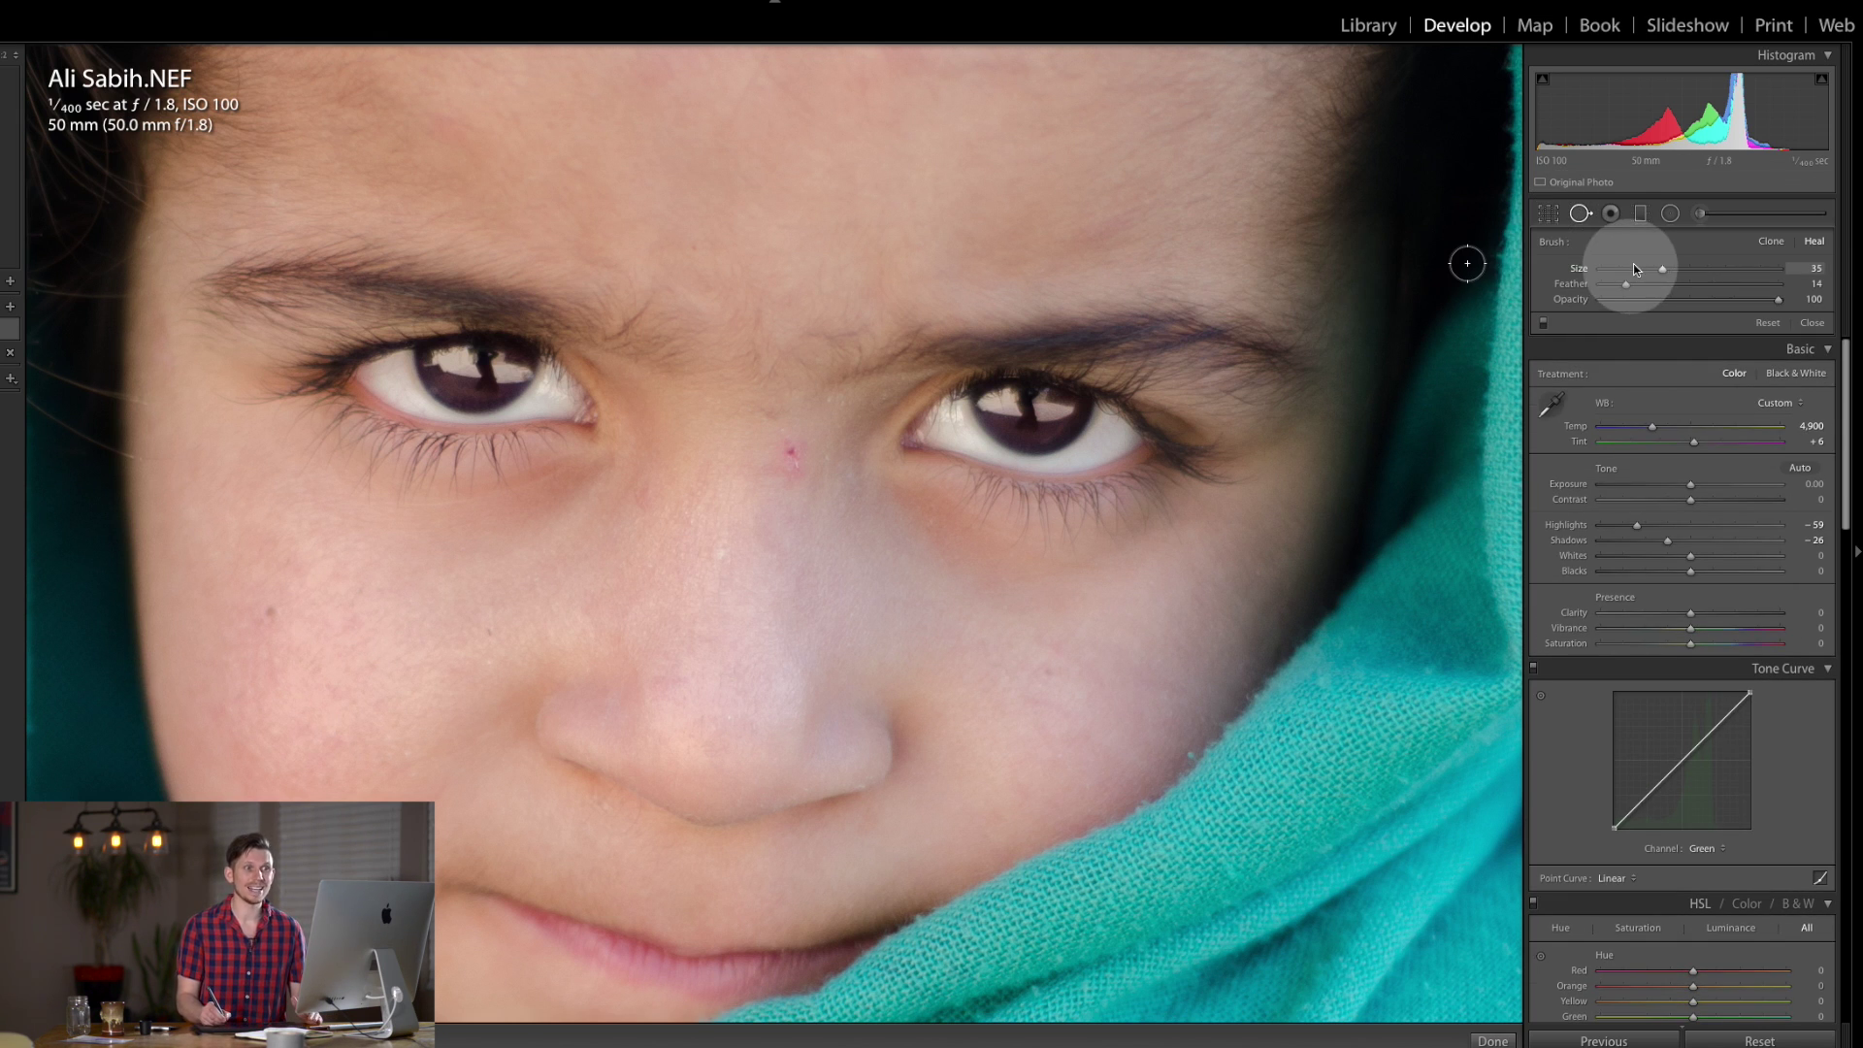
pyautogui.click(792, 454)
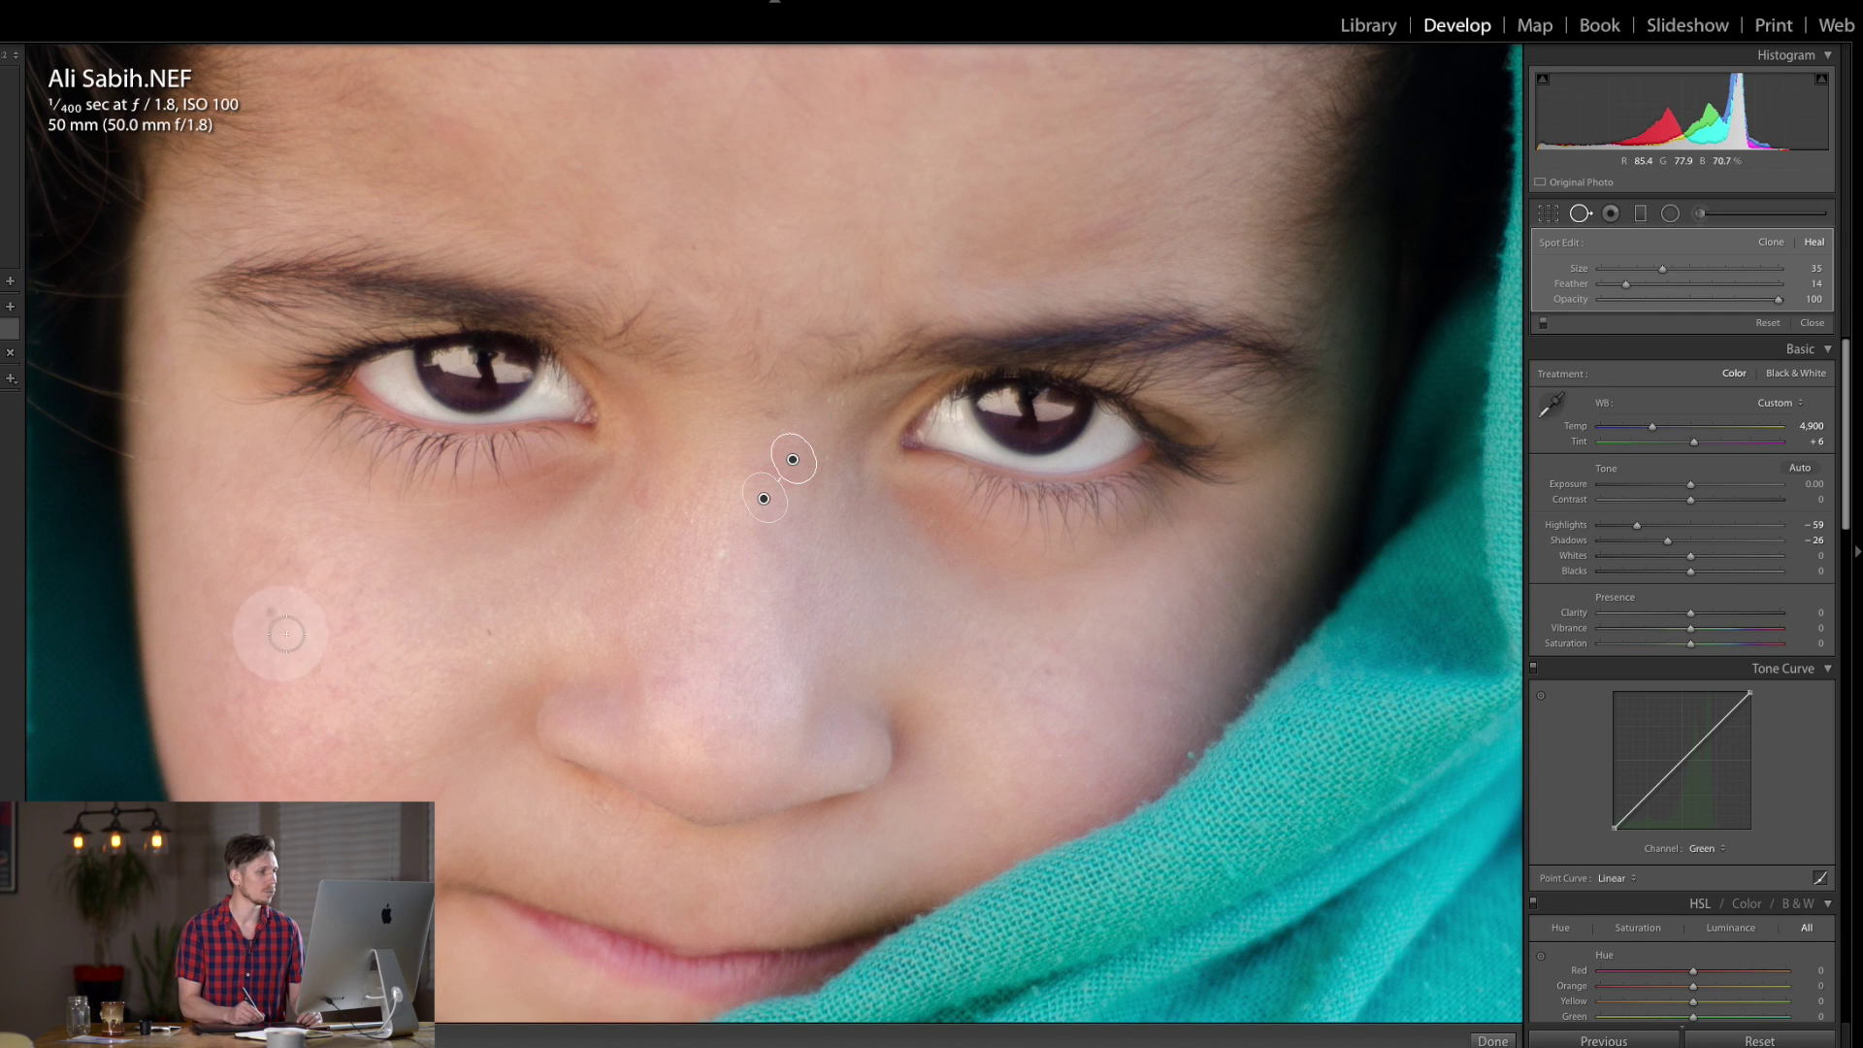
pyautogui.click(268, 610)
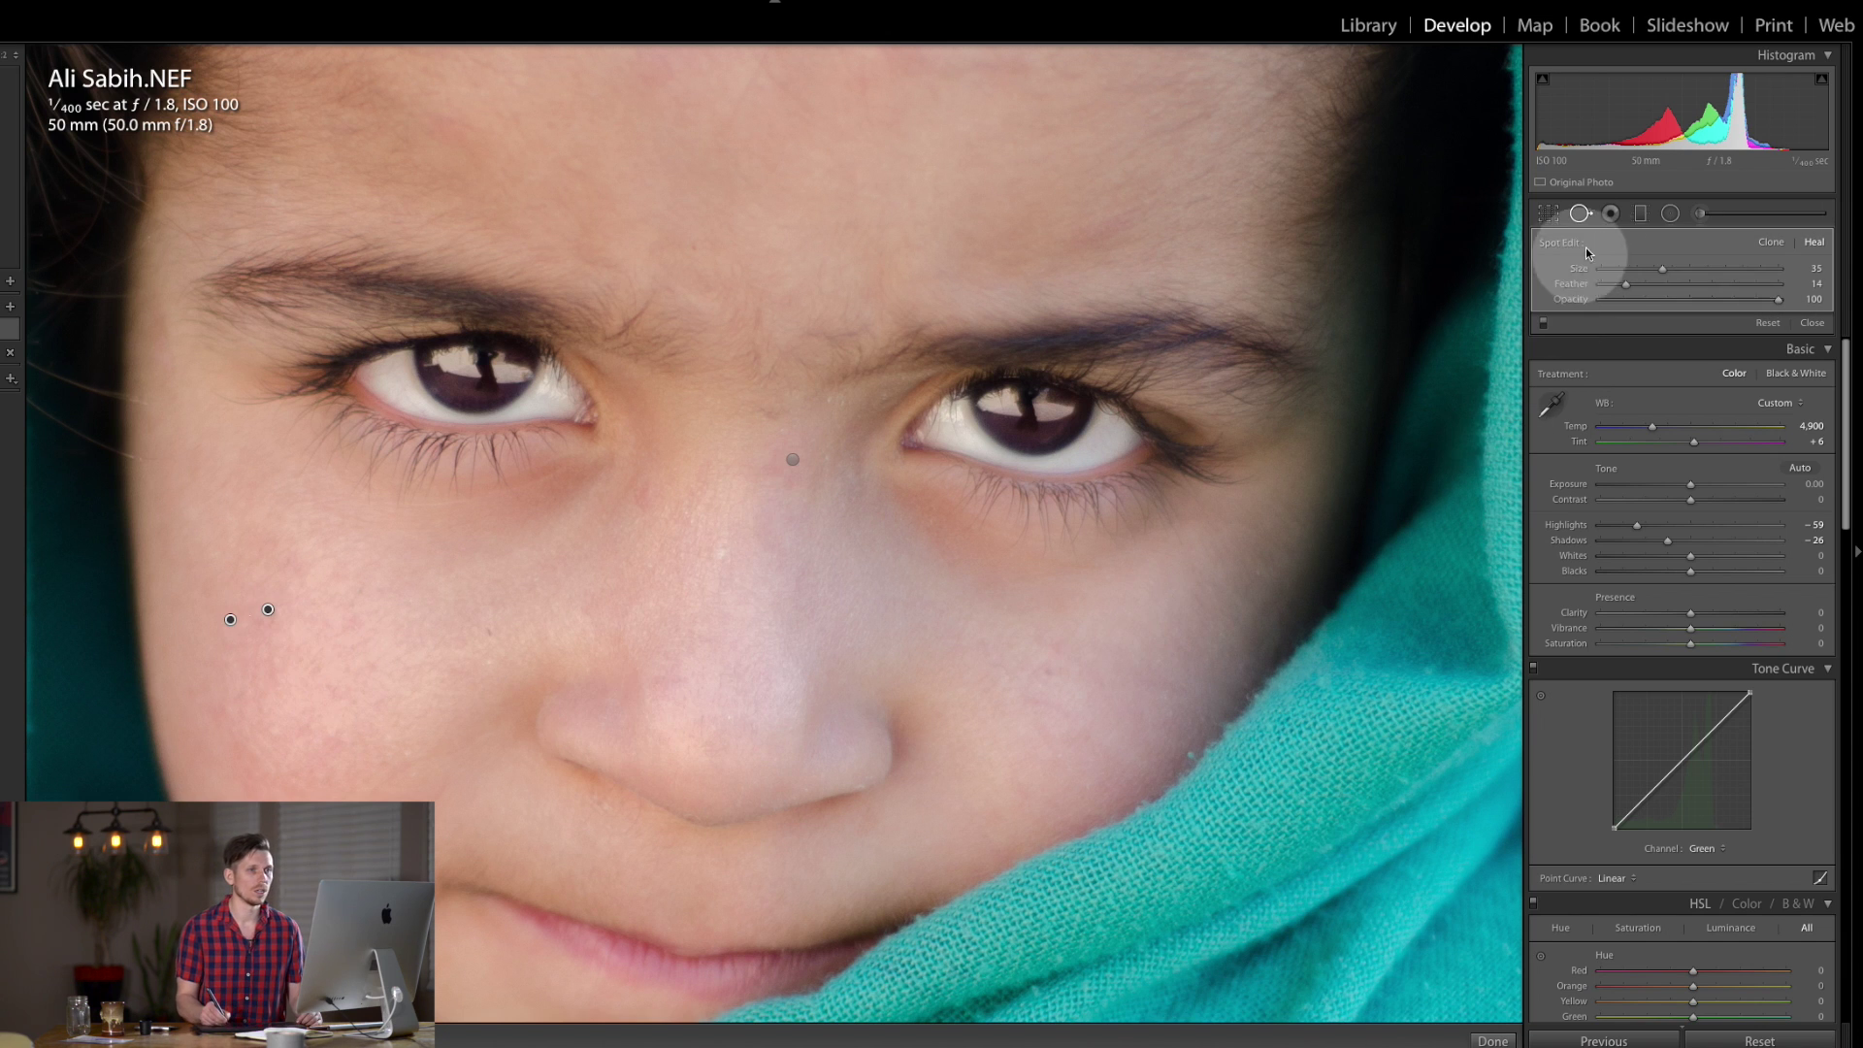
pyautogui.click(1581, 212)
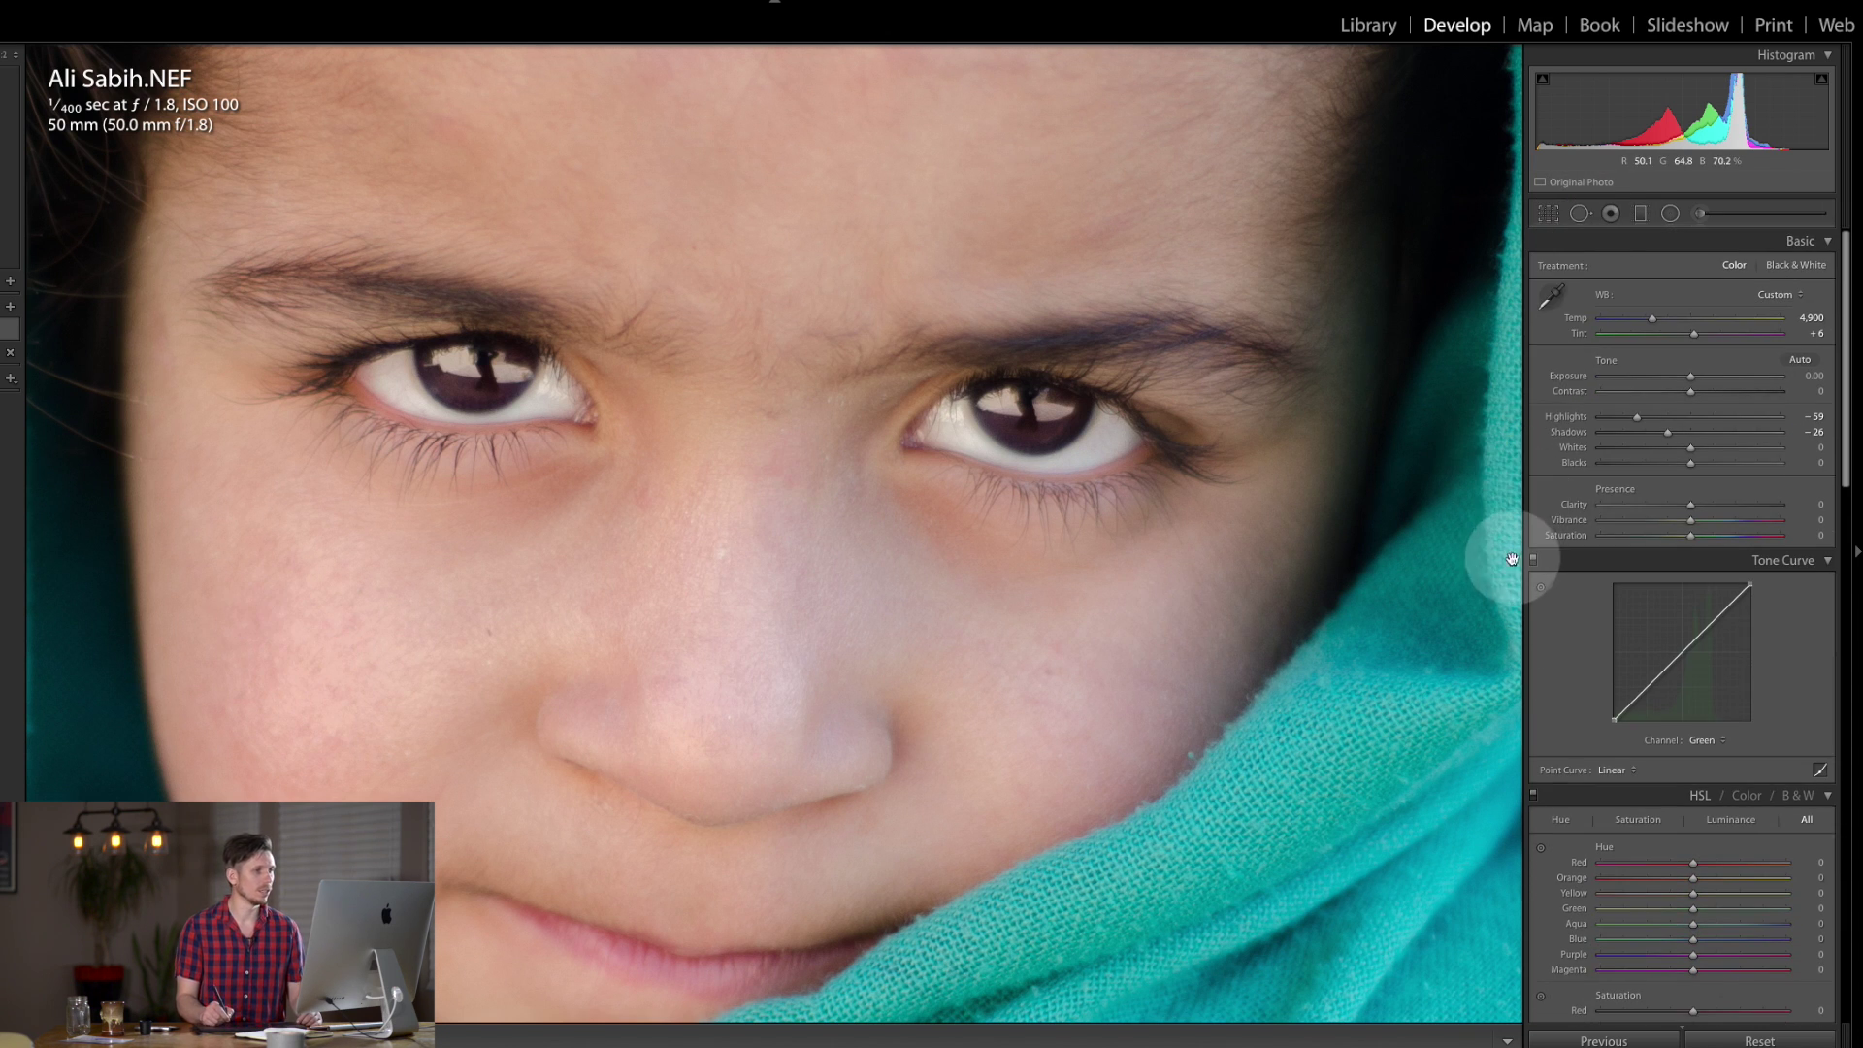
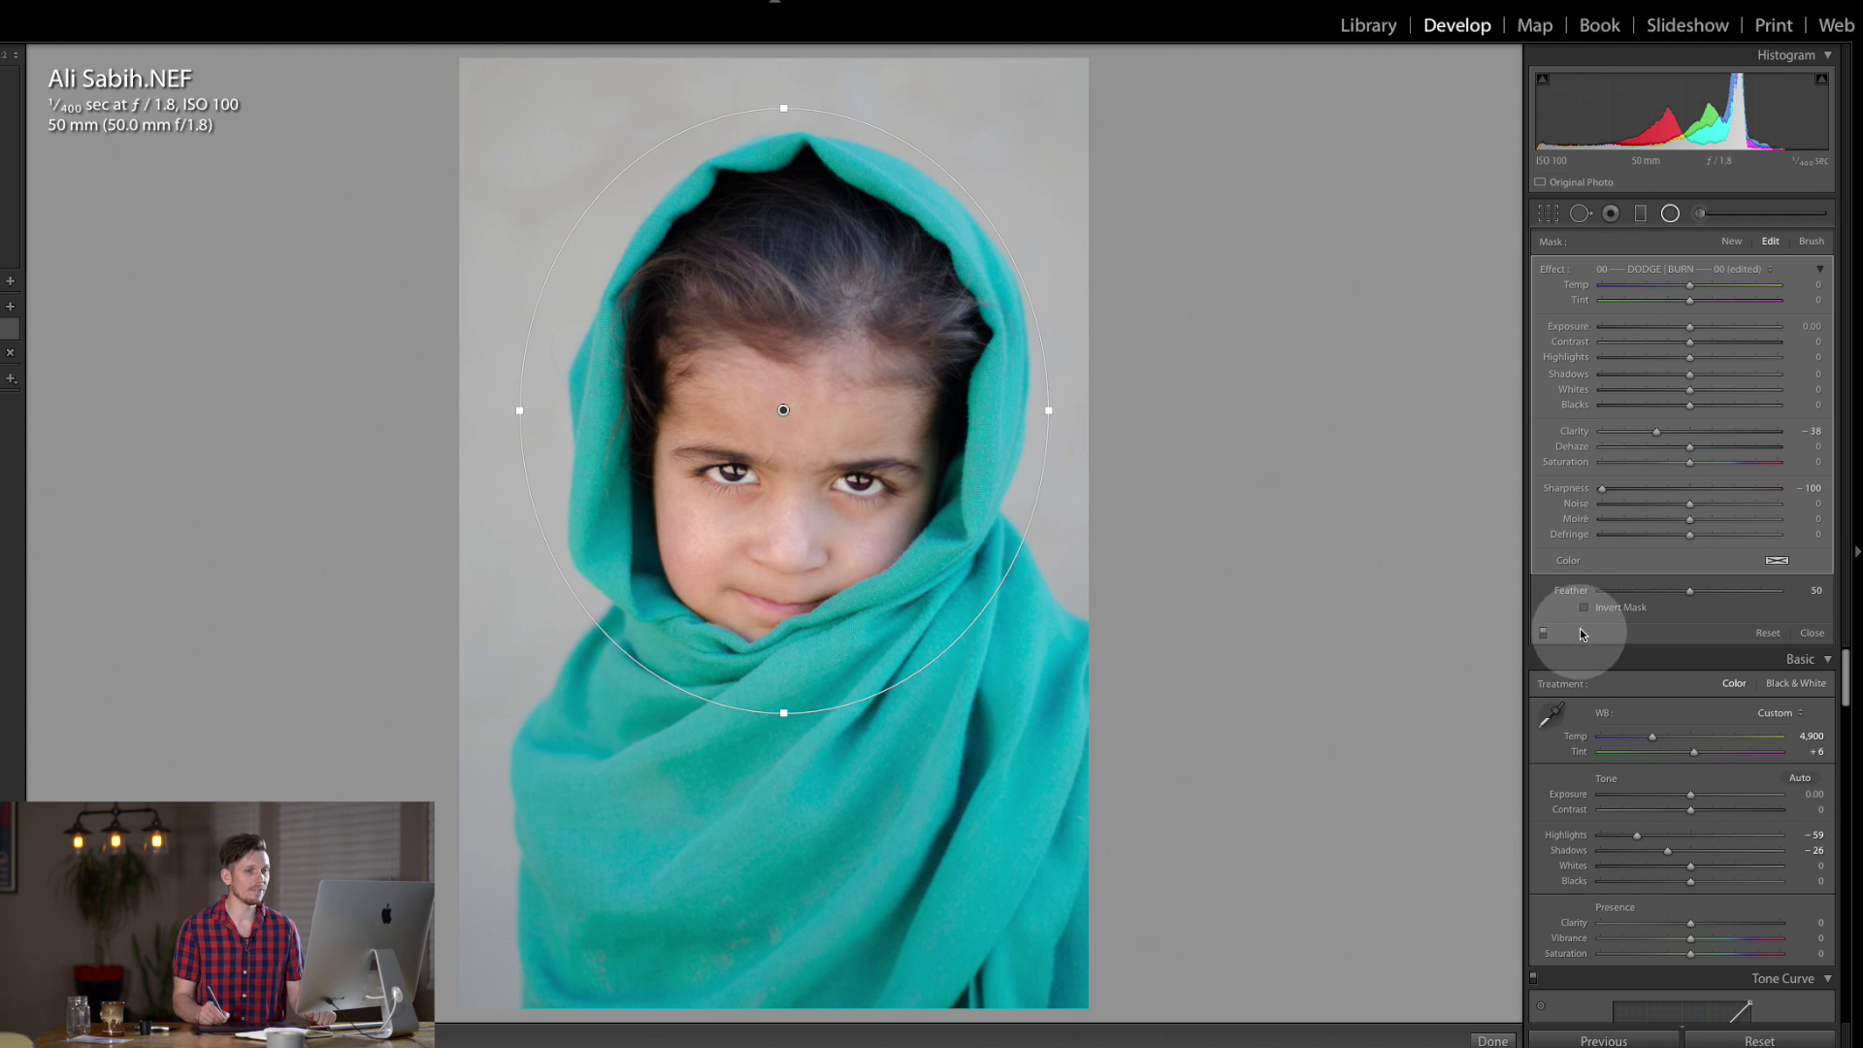
# Show the radial filter's mask overlay, try its Feather at 0 and about 53, and reset the Feather to 50.
pyautogui.press('o')
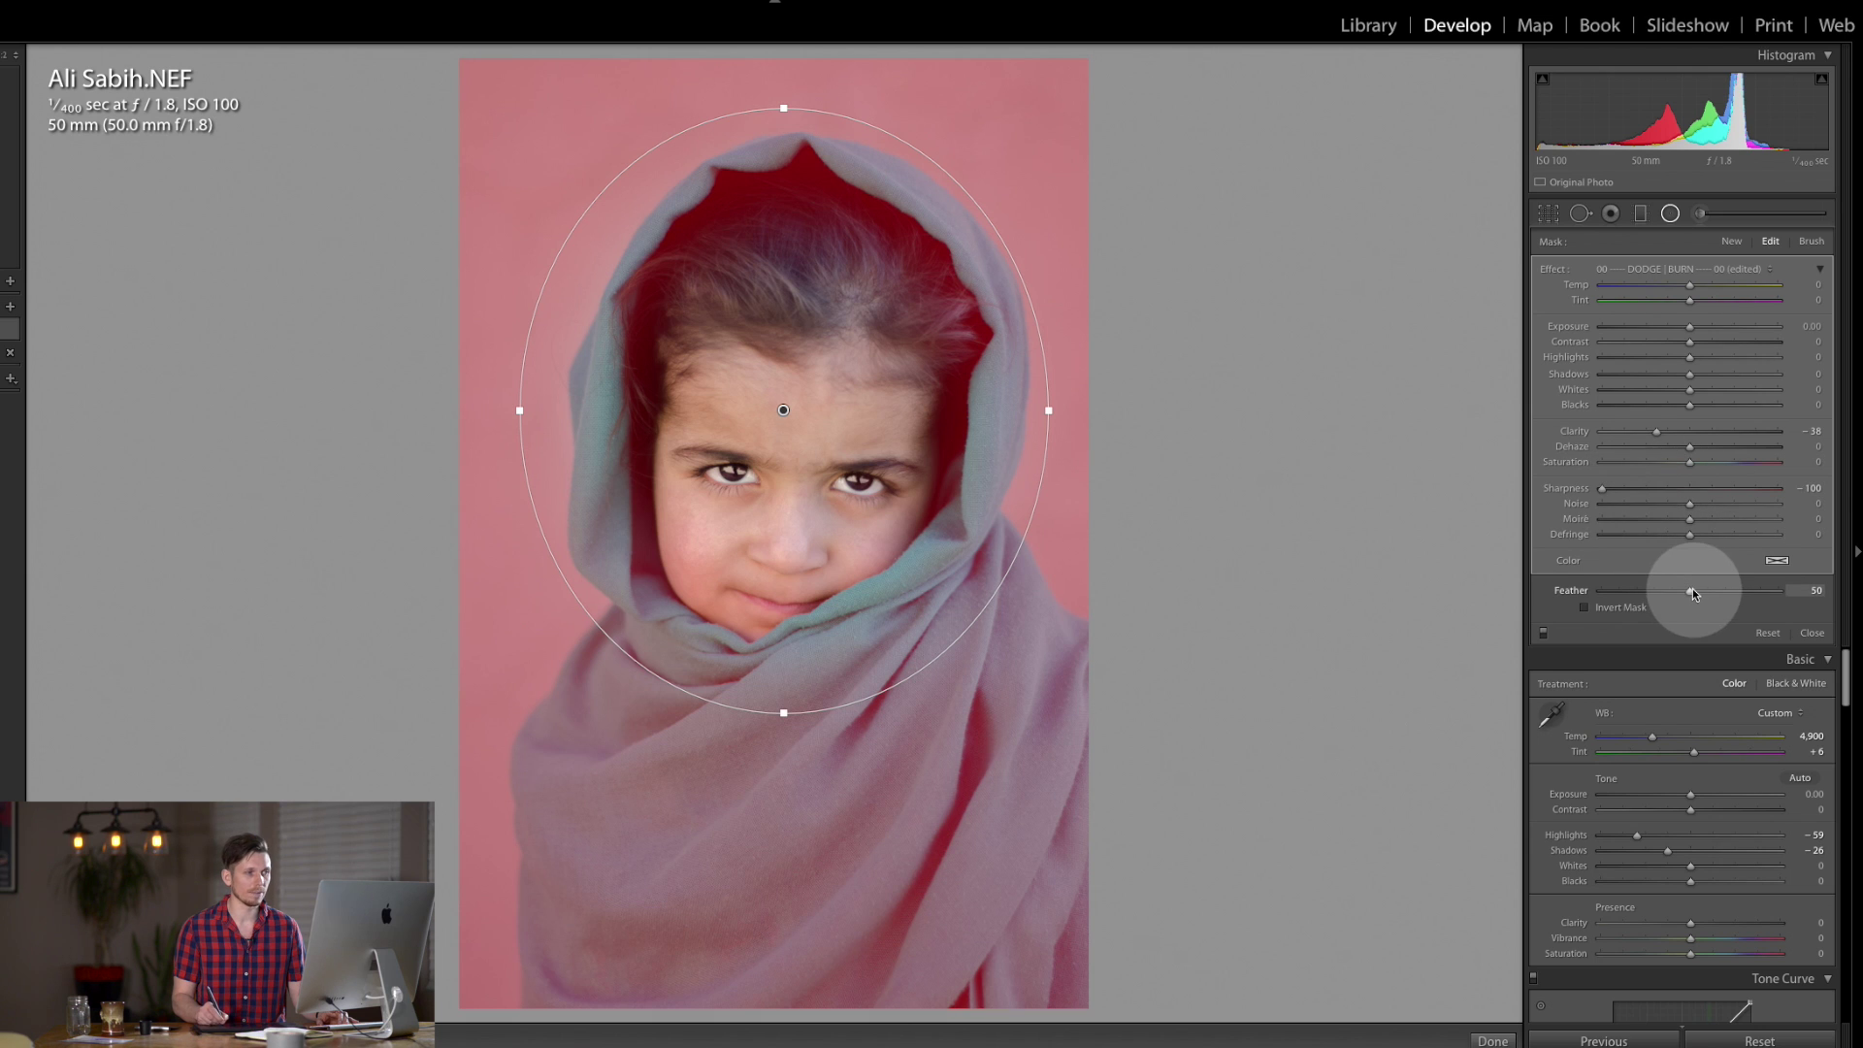
pyautogui.moveTo(1690, 590); pyautogui.dragTo(1530, 582)
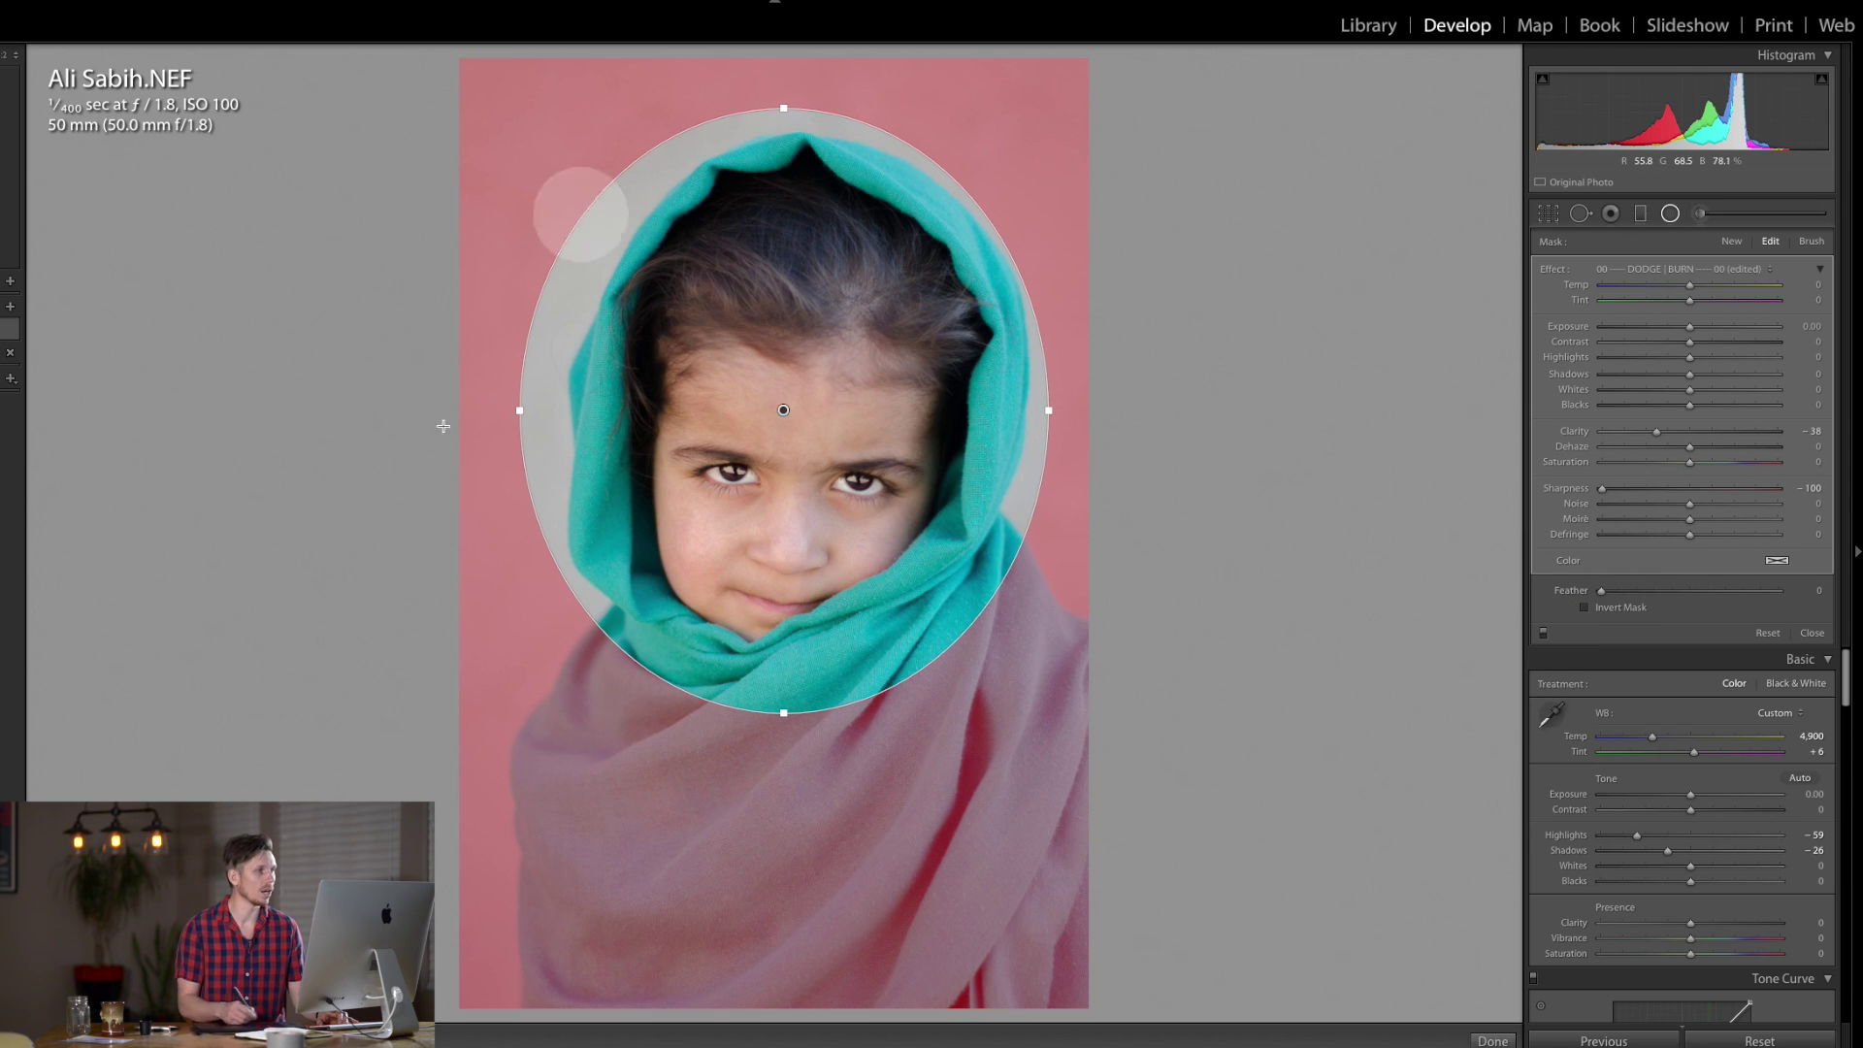
pyautogui.moveTo(1601, 590); pyautogui.dragTo(1737, 594)
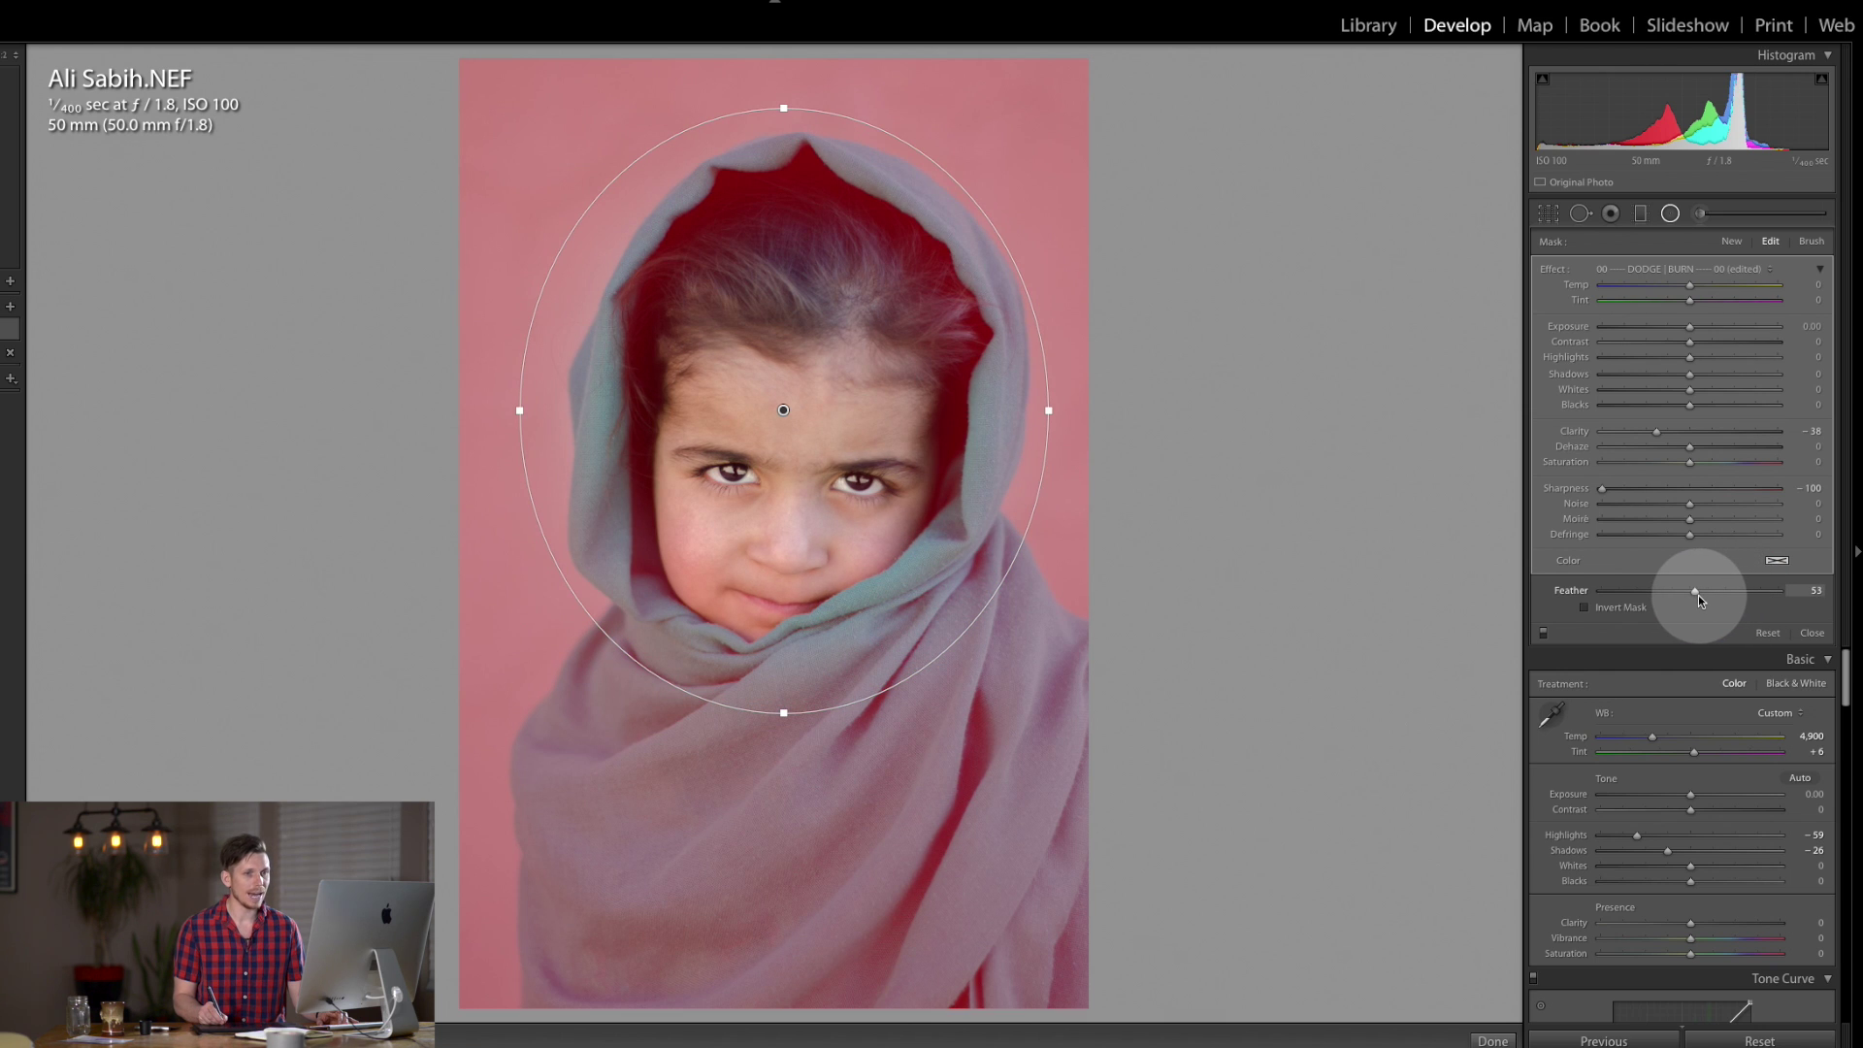
pyautogui.doubleClick(1697, 594)
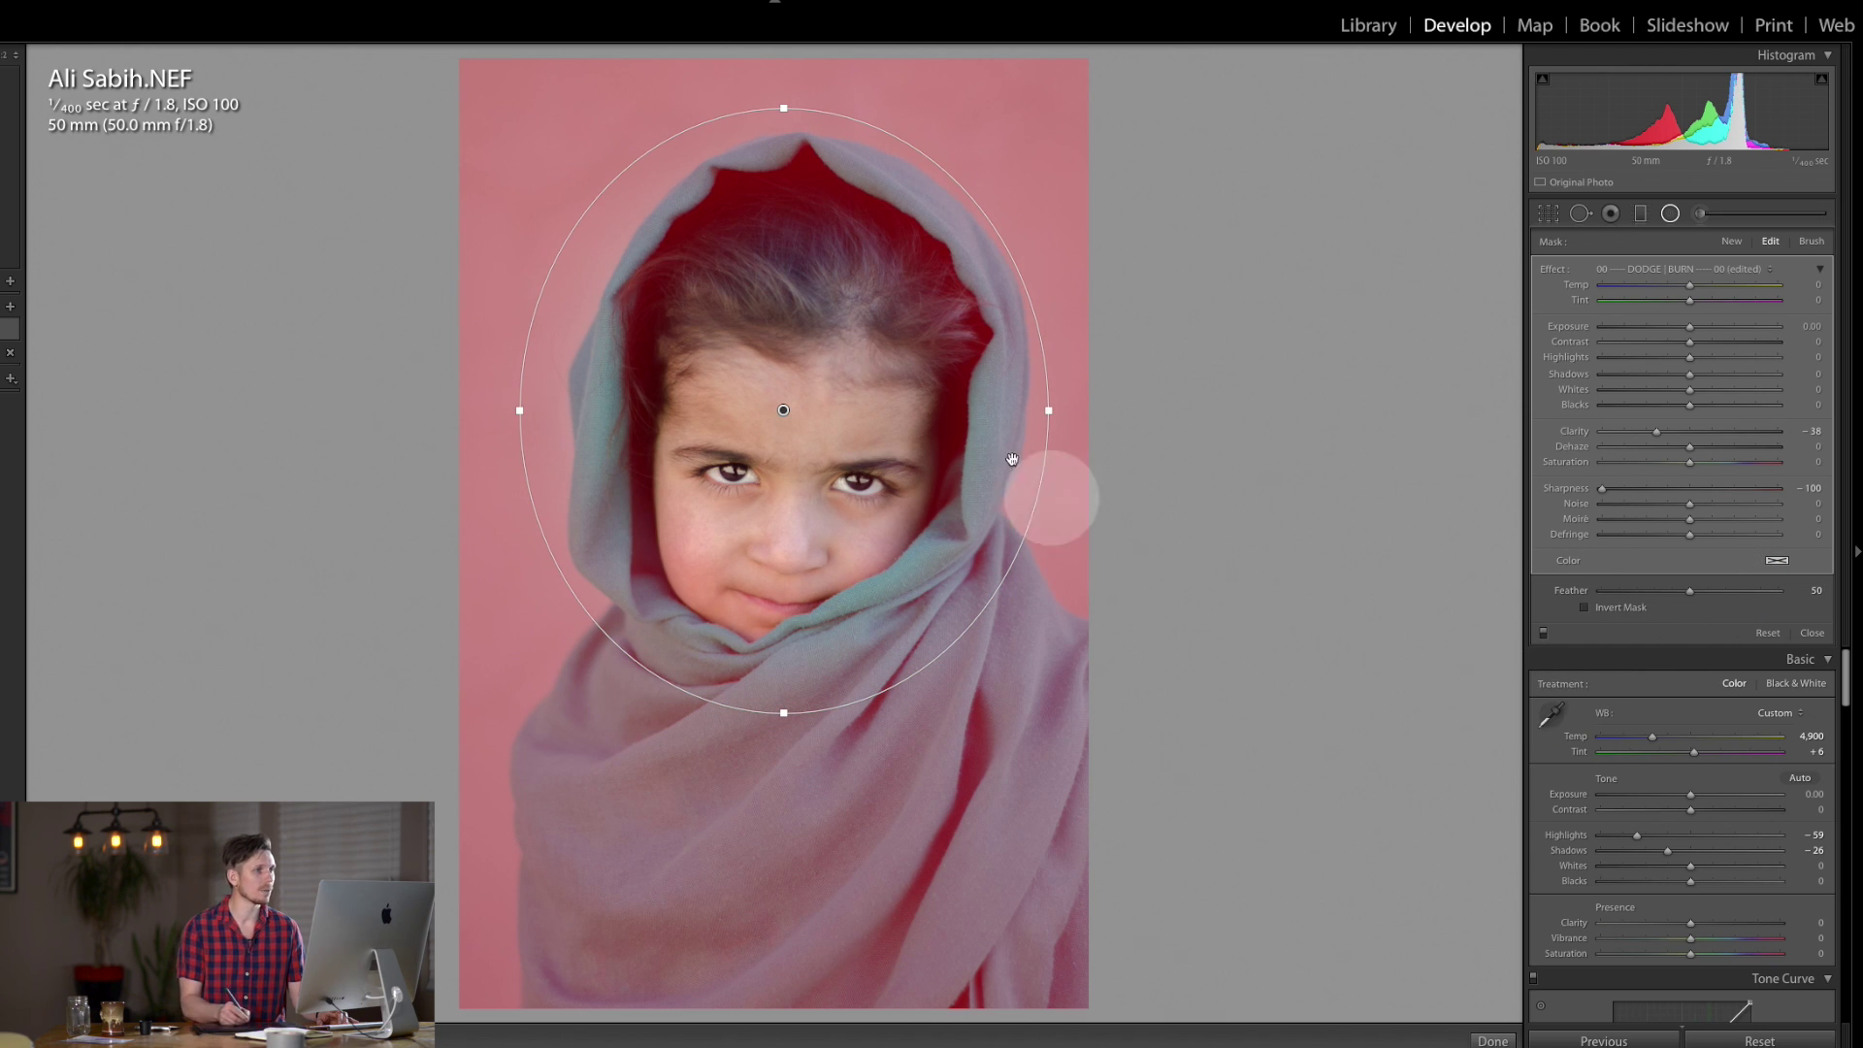
# Reshape the radial filter's ellipse around the head to be taller and slightly narrower.
pyautogui.moveTo(786, 108); pyautogui.dragTo(789, 74)
pyautogui.moveTo(1048, 411); pyautogui.dragTo(1032, 411)
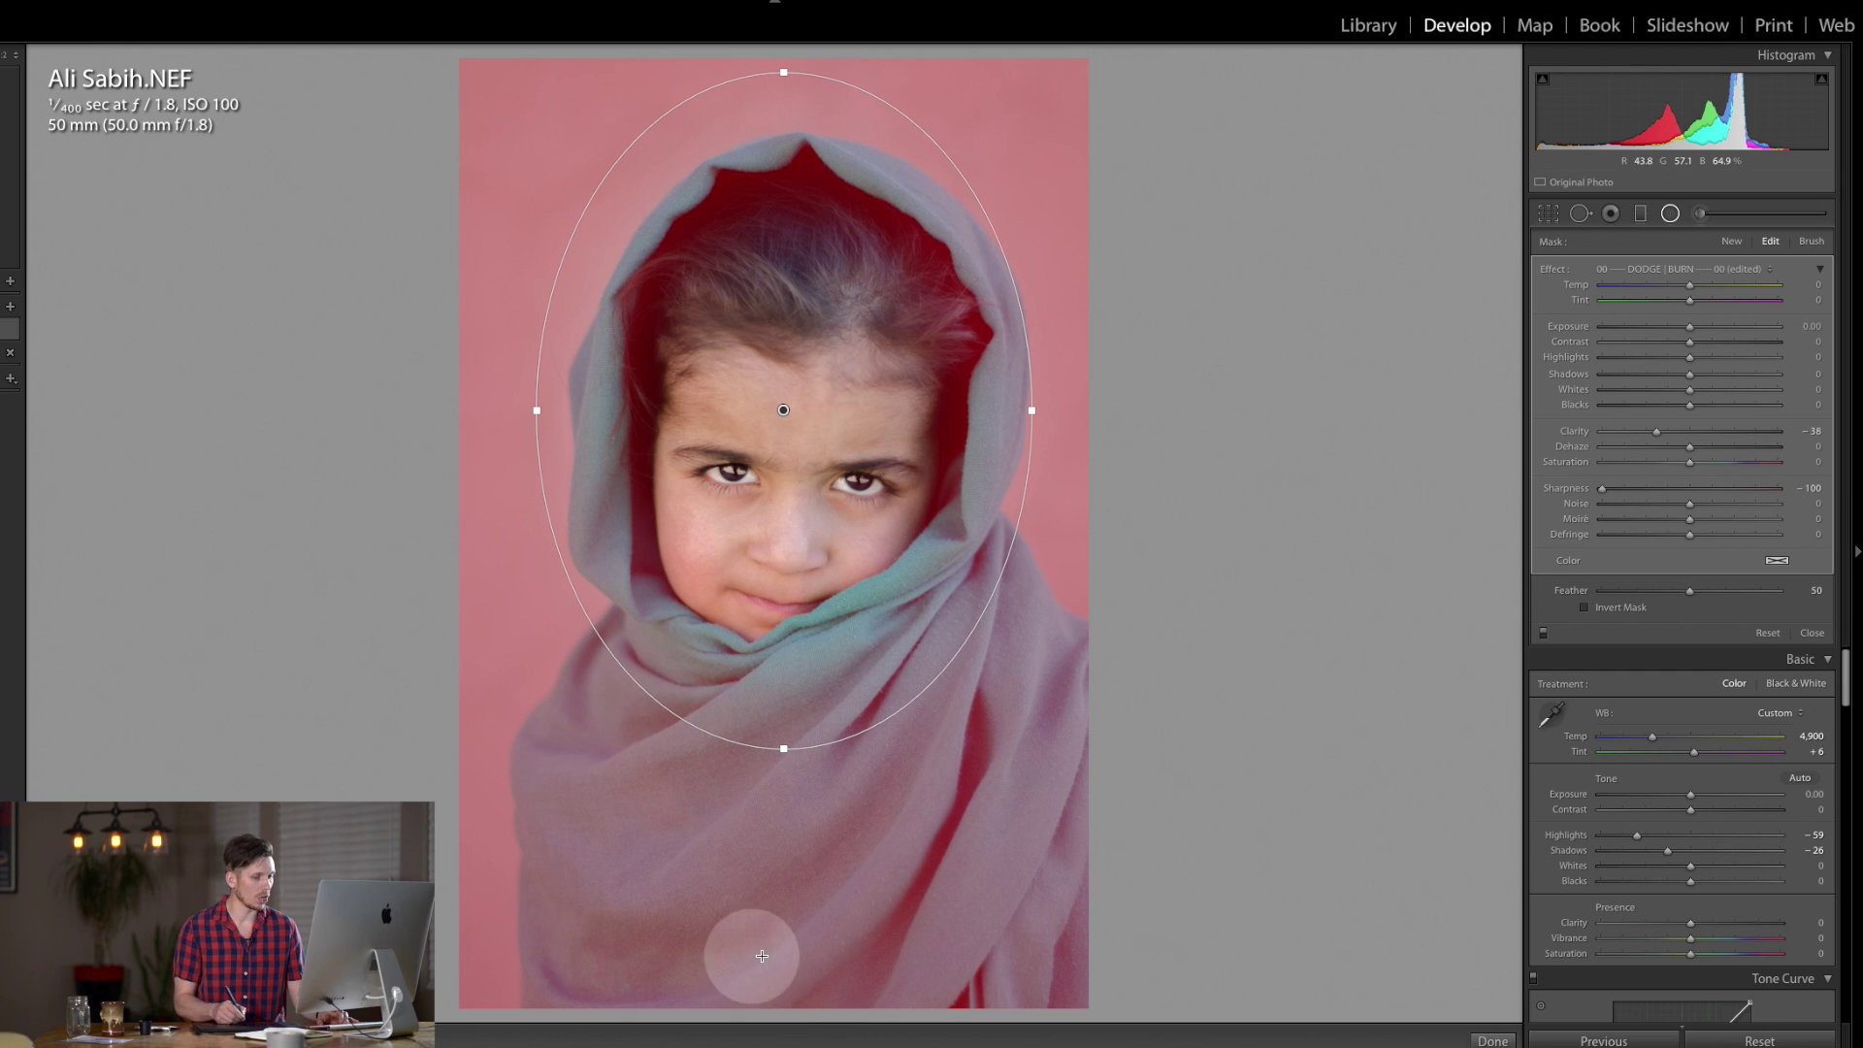
# Erase the radial filter's mask from the scarf below the face, starting with a brush size of about 33, and hide the mask overlay.
pyautogui.click(1811, 241)
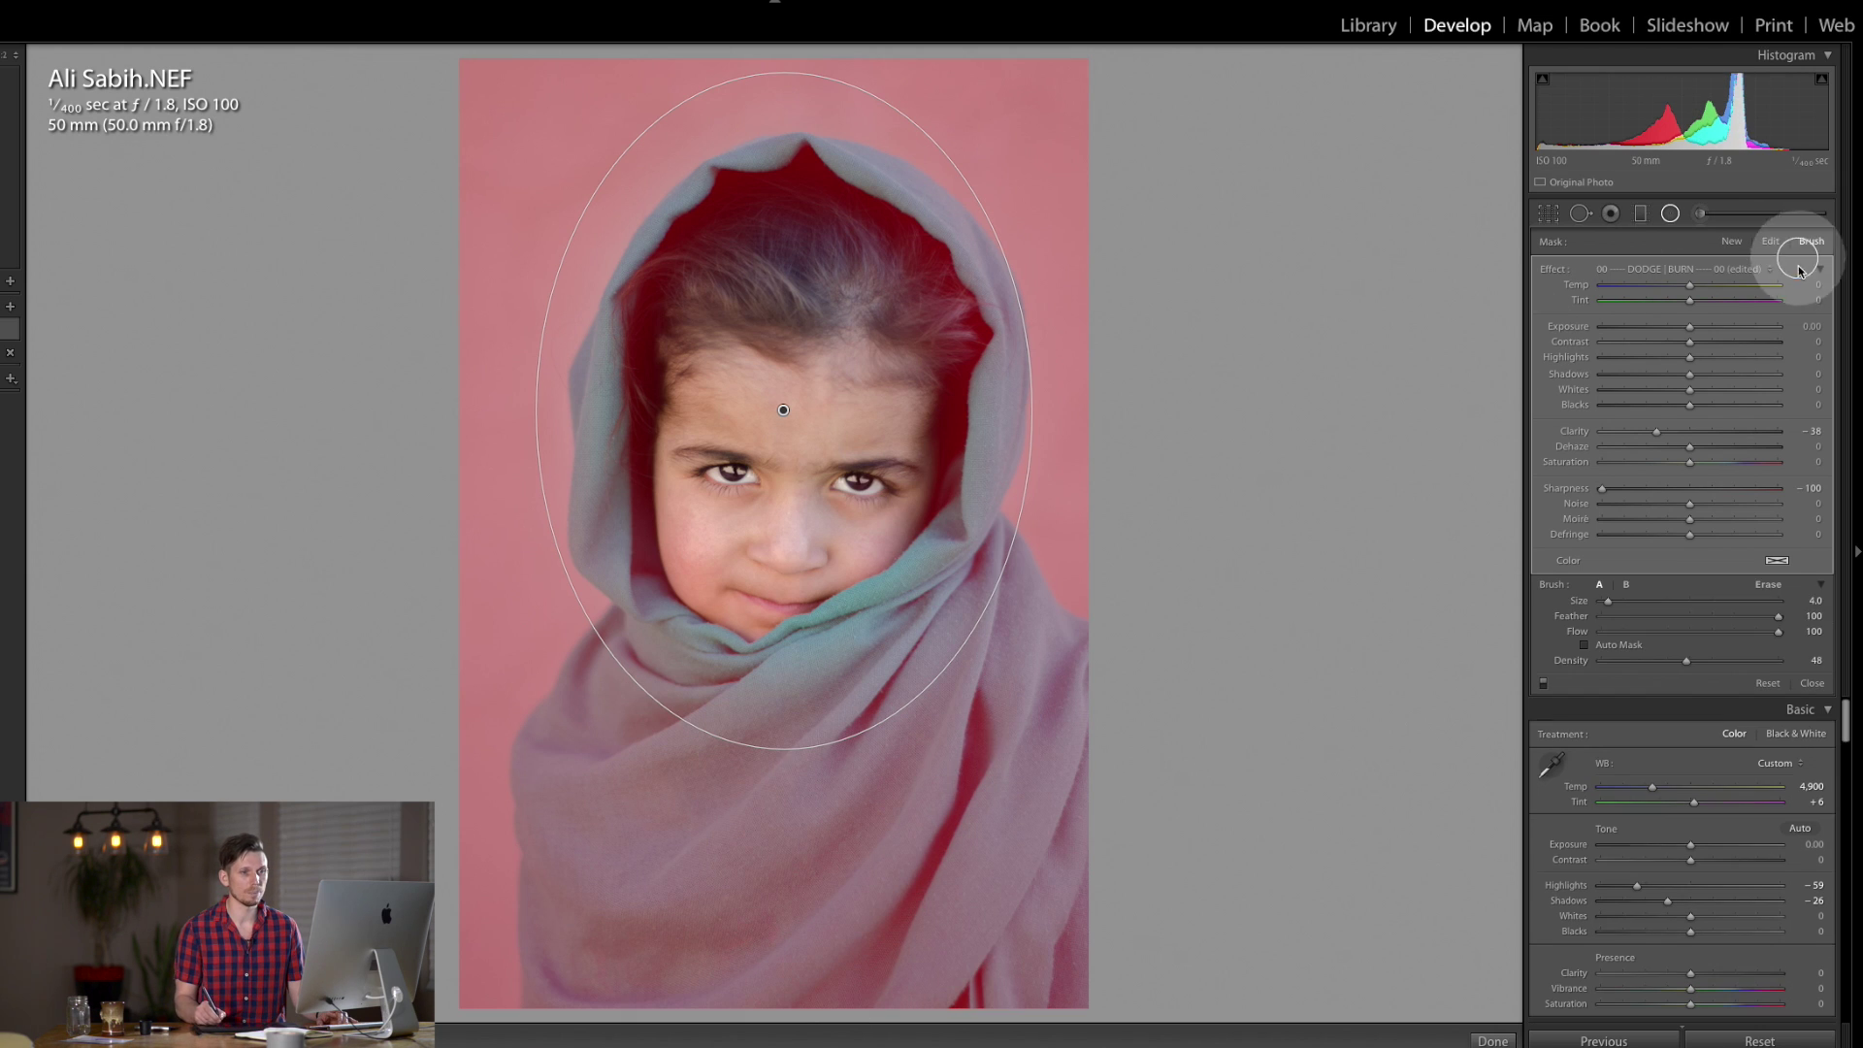
pyautogui.click(1769, 585)
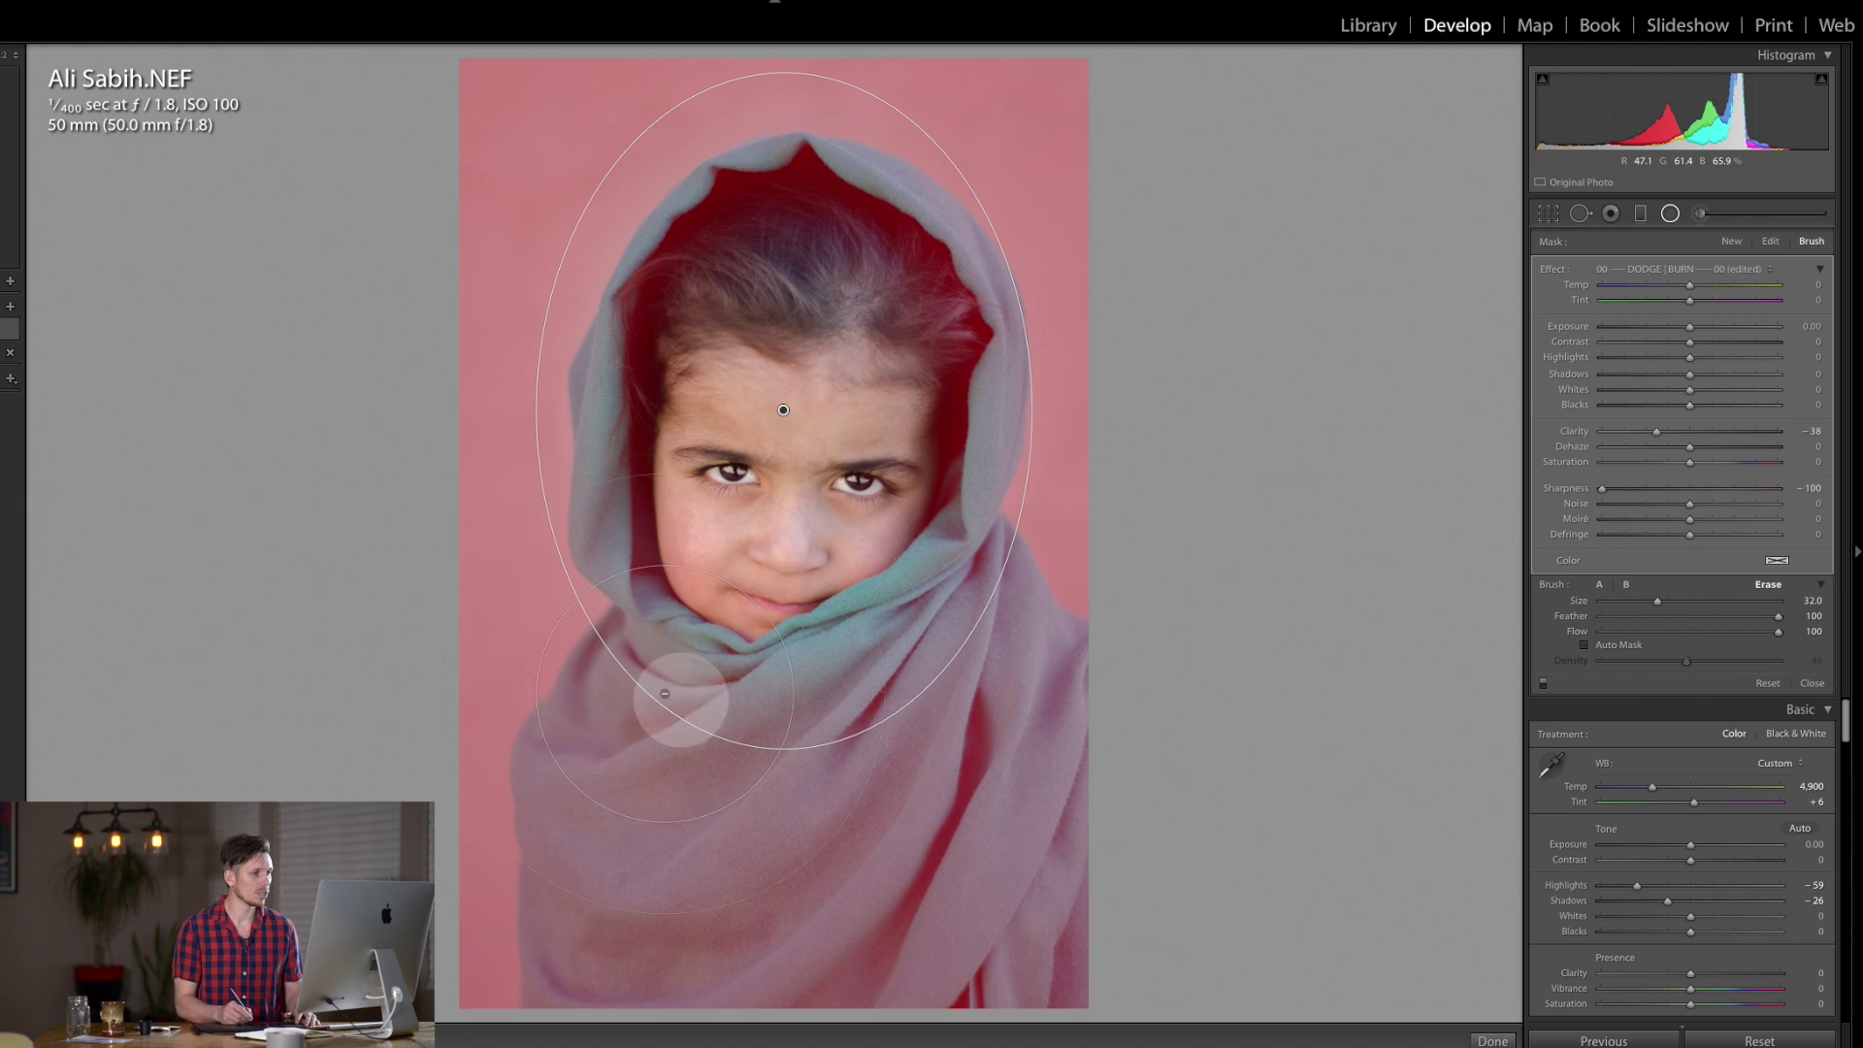
pyautogui.press(']')
pyautogui.click(719, 662)
pyautogui.moveTo(741, 736)
pyautogui.mouseDown()
pyautogui.moveTo(708, 886)
pyautogui.moveTo(698, 790)
pyautogui.moveTo(813, 630)
pyautogui.moveTo(913, 1031)
pyautogui.mouseUp()
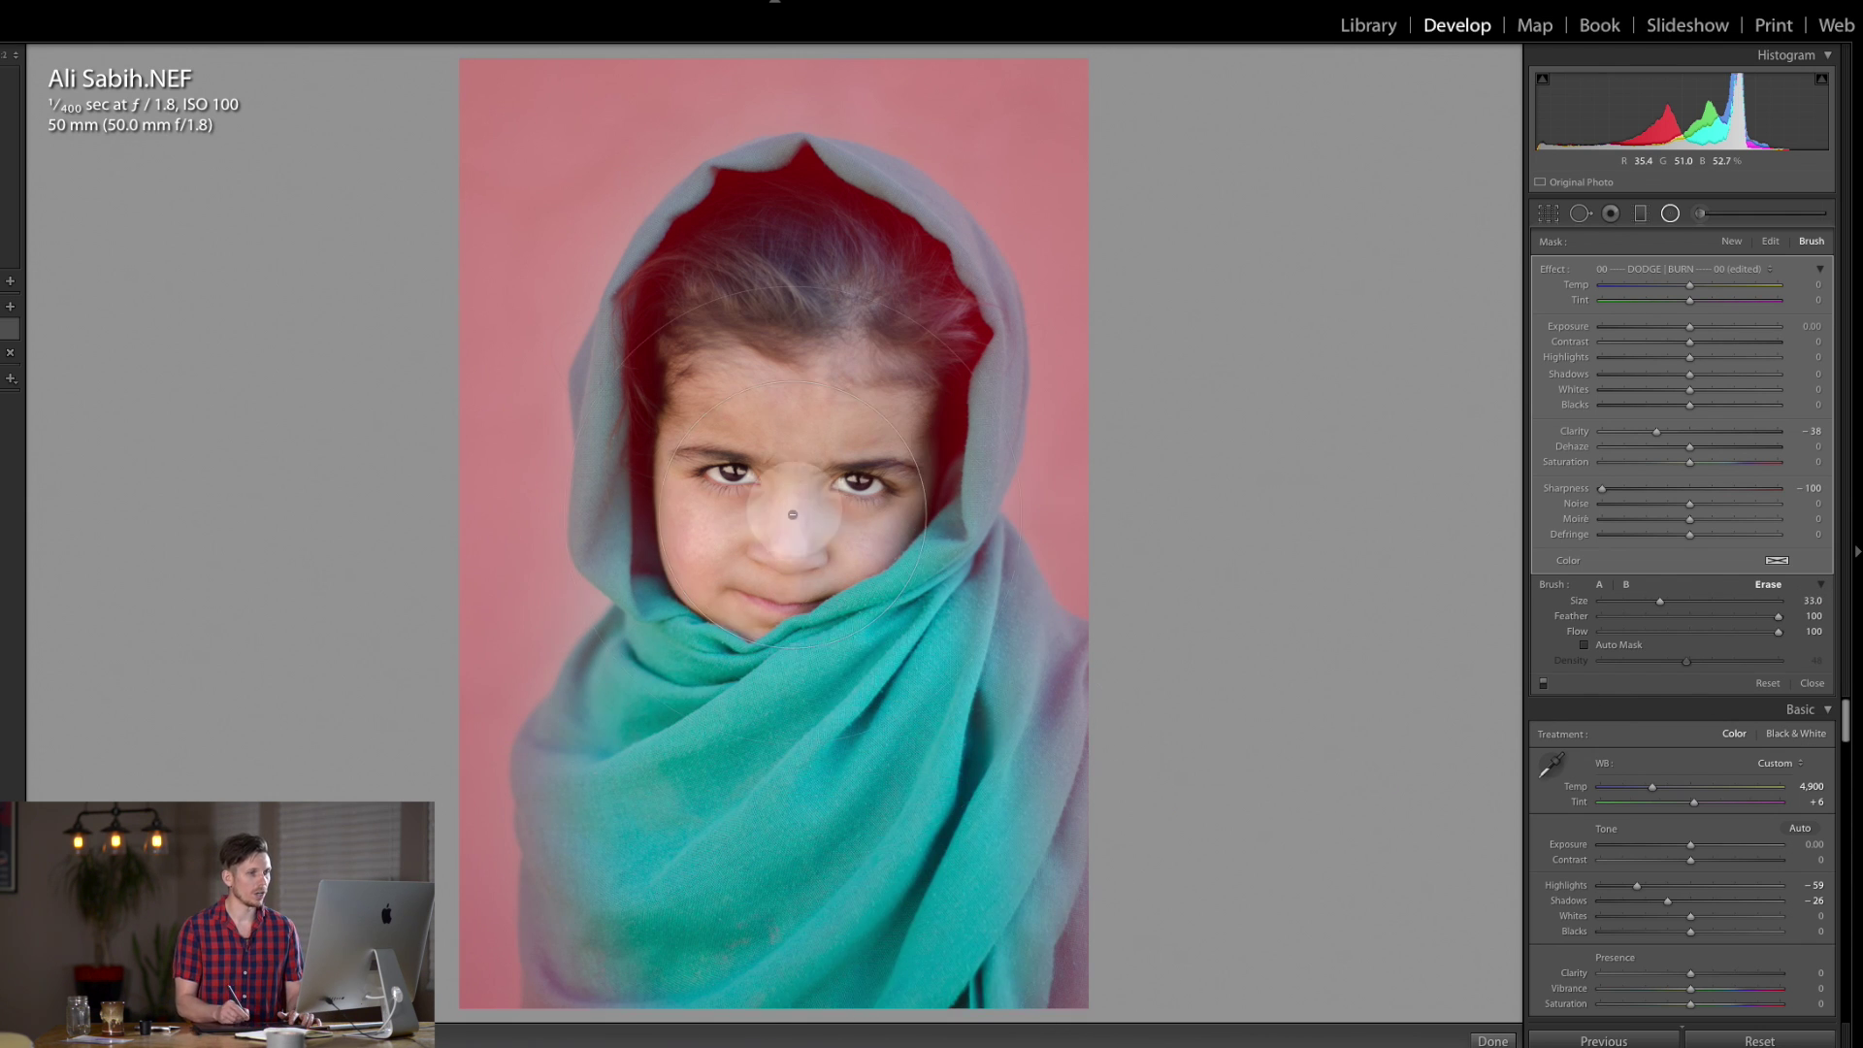
pyautogui.scroll(-4, 831, 728)
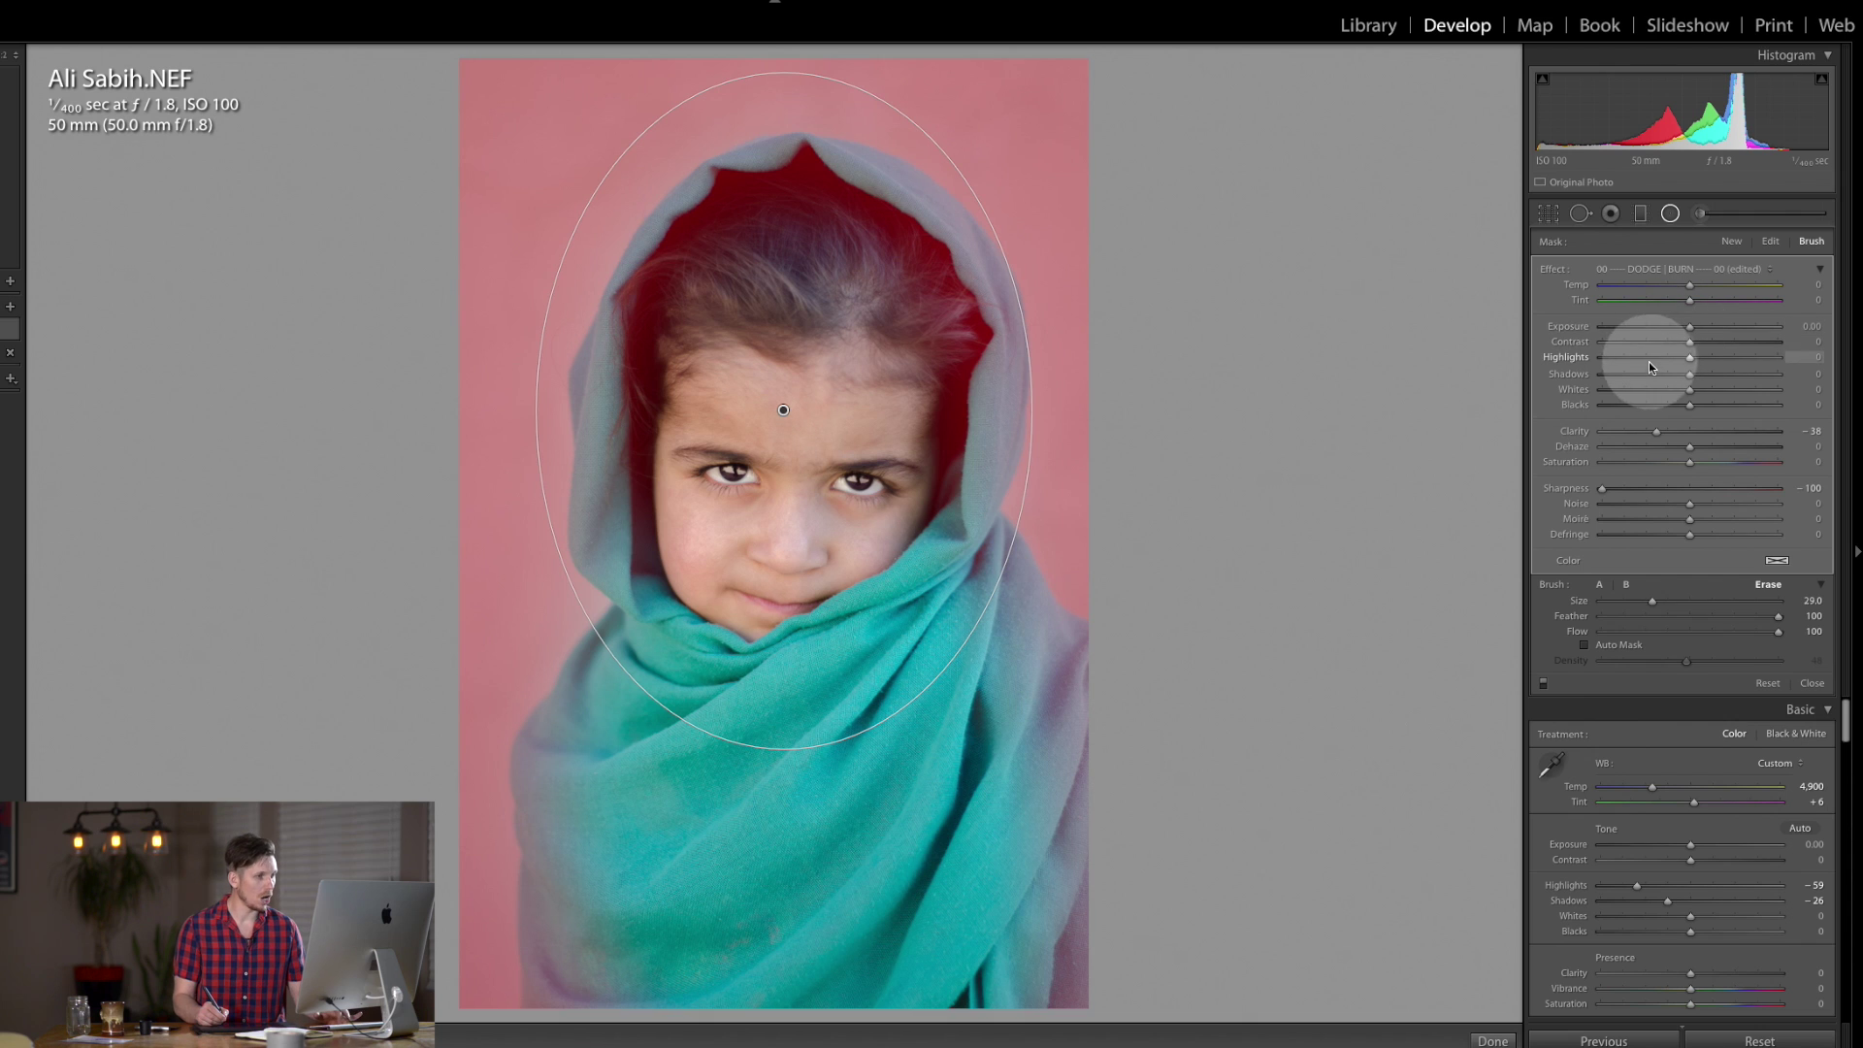
pyautogui.press('o')
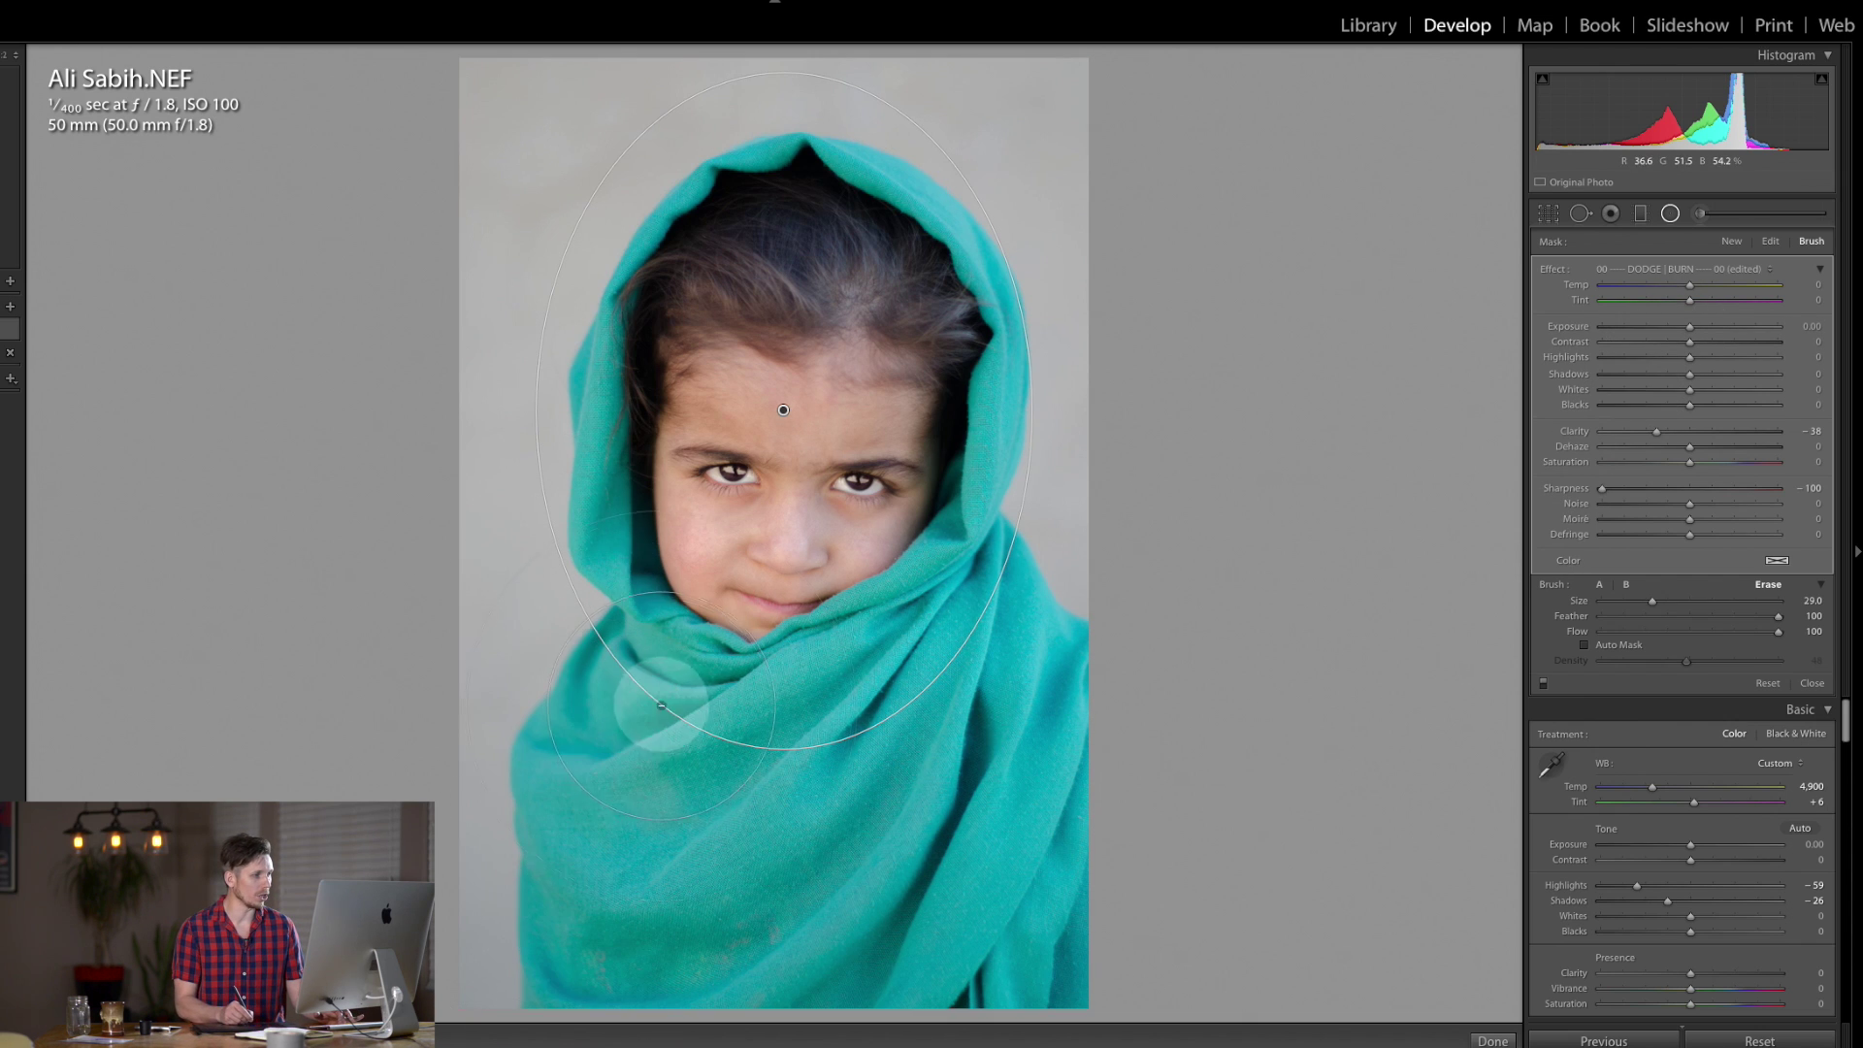
pyautogui.press('[')
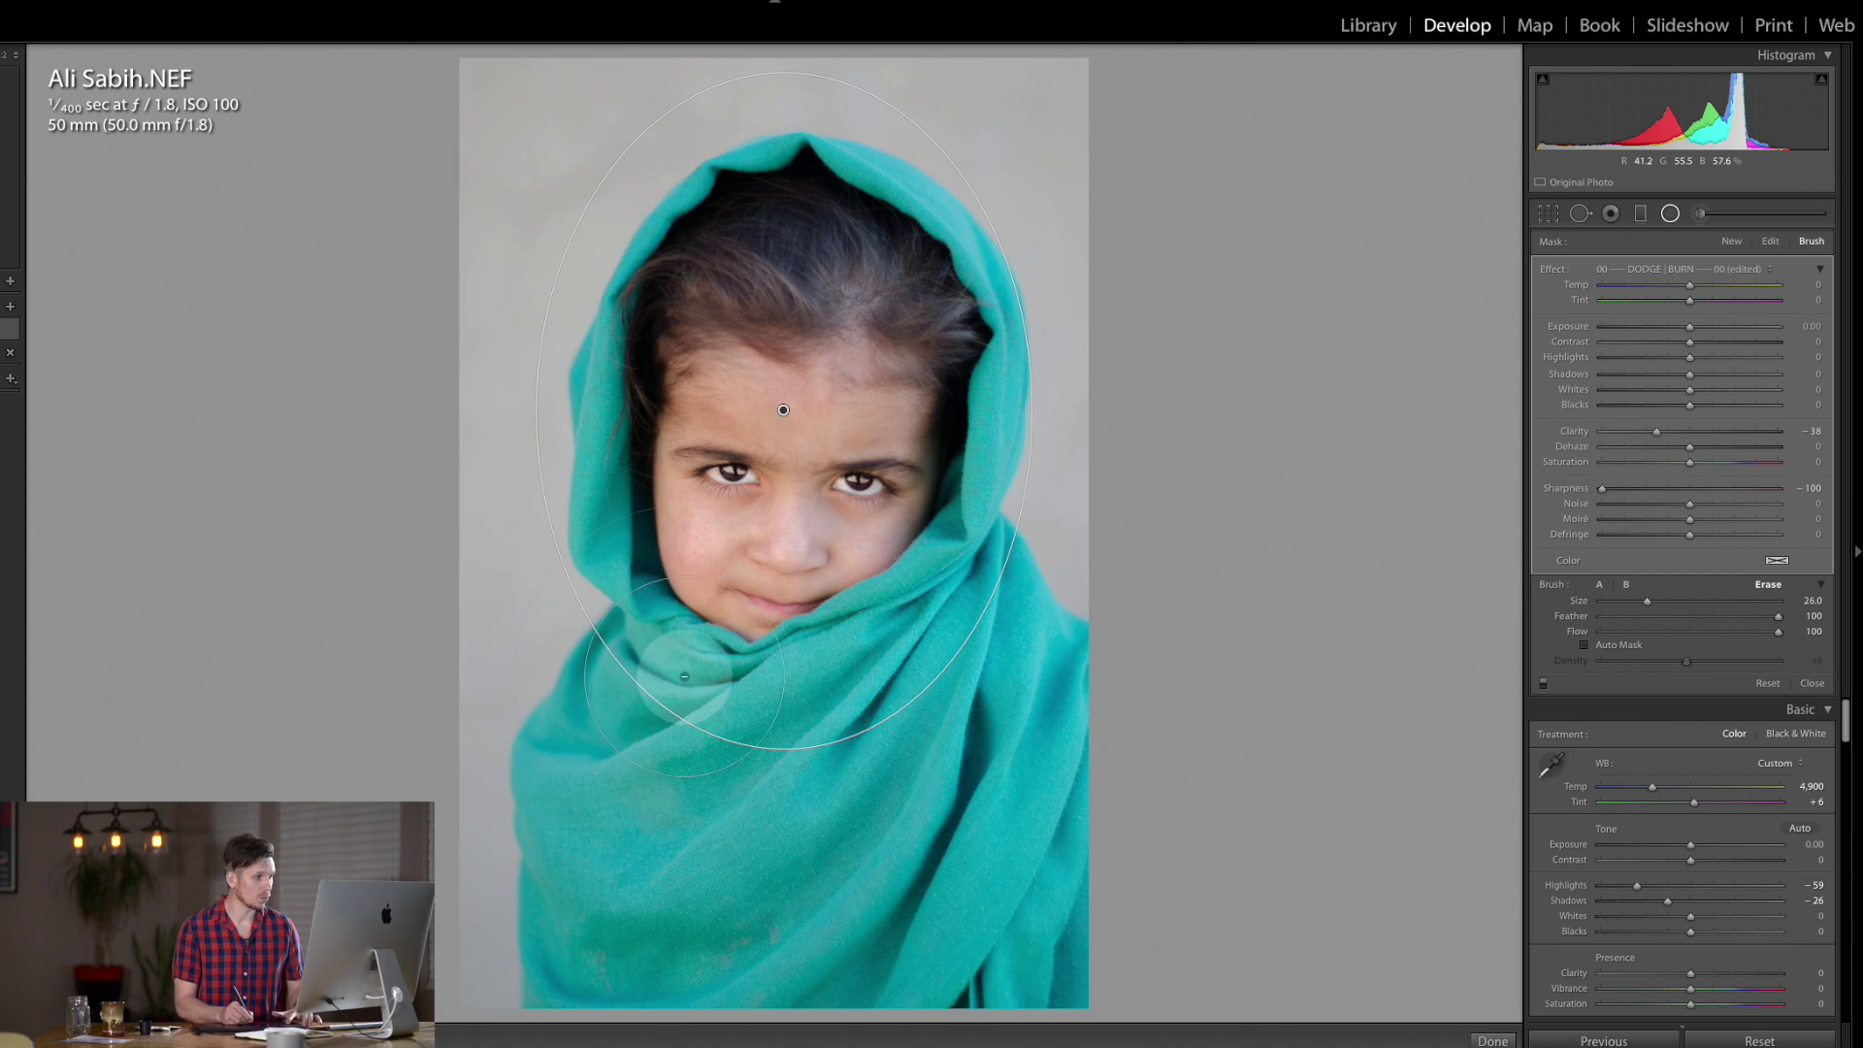
pyautogui.press('[')
pyautogui.moveTo(683, 669)
pyautogui.mouseDown()
pyautogui.moveTo(636, 719)
pyautogui.moveTo(670, 854)
pyautogui.moveTo(656, 822)
pyautogui.moveTo(808, 901)
pyautogui.mouseUp()
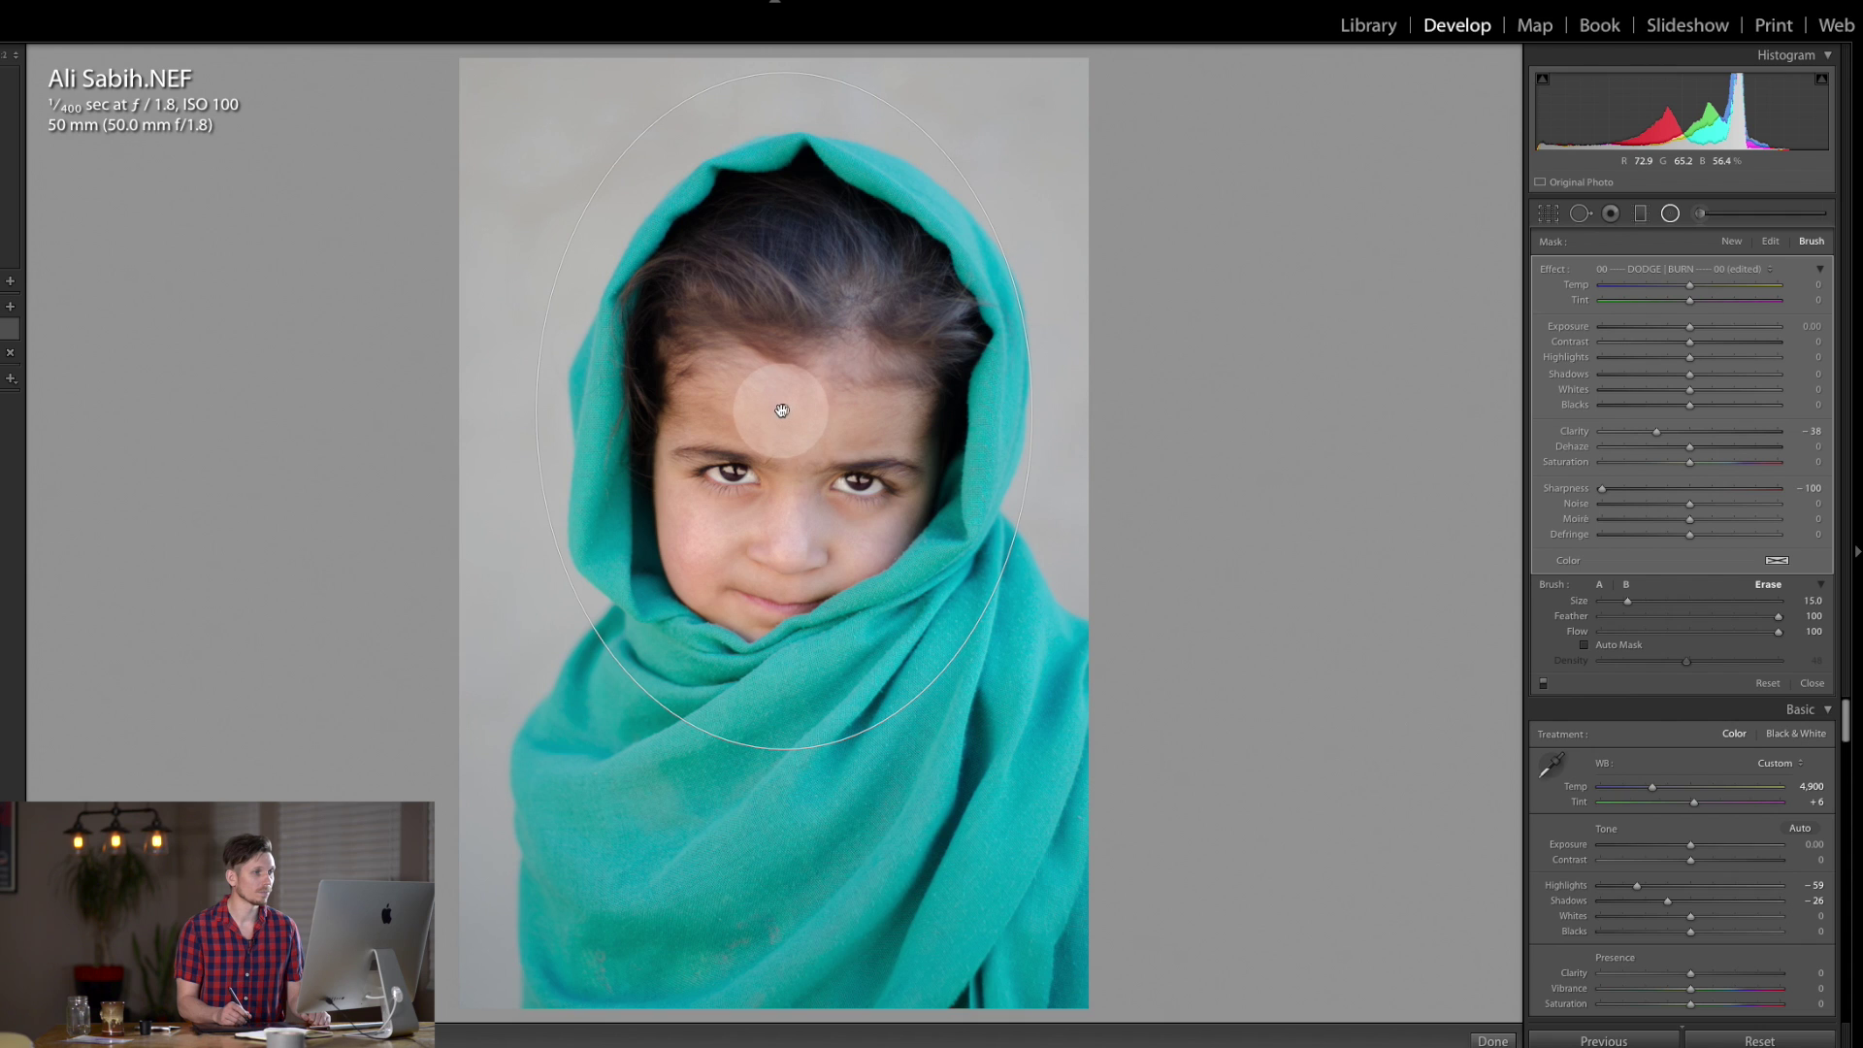
# Duplicate the radial filter, set the copy's Shadows to -65, and finish the Radial Filter edit.
pyautogui.rightClick(783, 410)
pyautogui.click(834, 419)
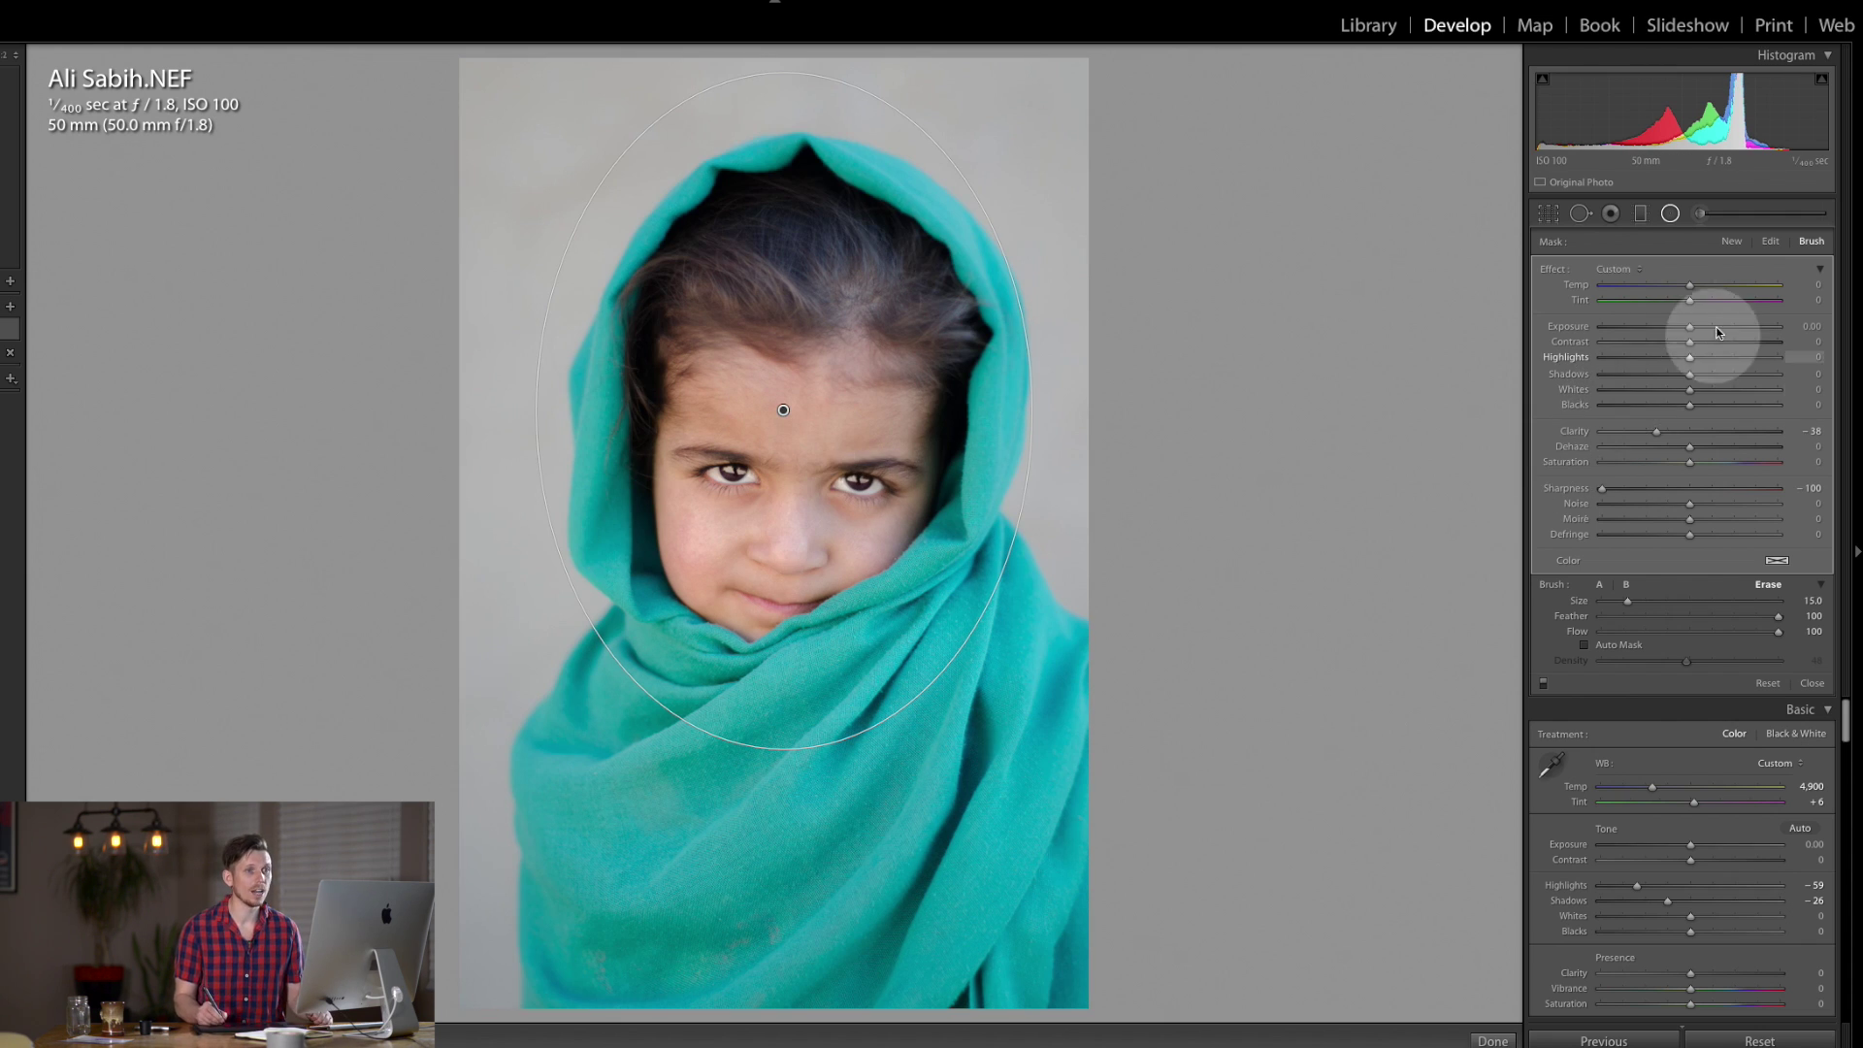
pyautogui.moveTo(1689, 377); pyautogui.dragTo(1636, 377)
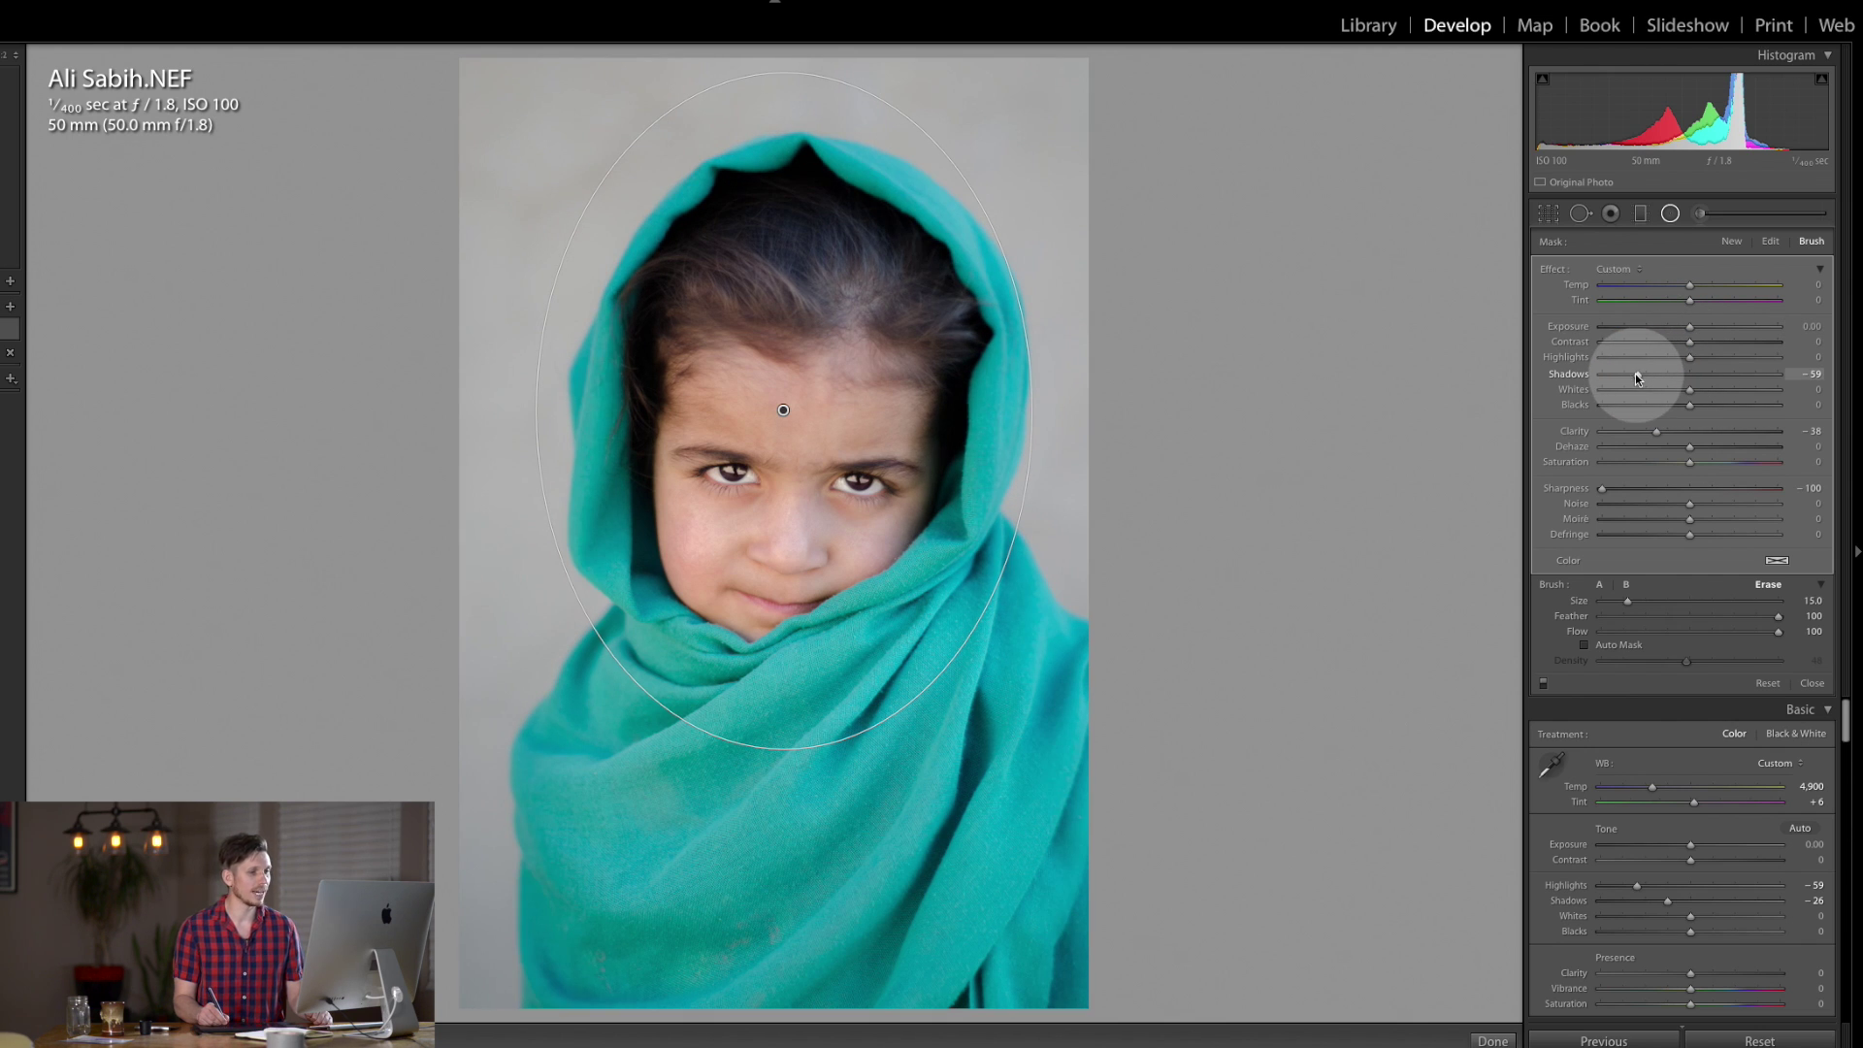
pyautogui.moveTo(1637, 377); pyautogui.dragTo(1629, 377)
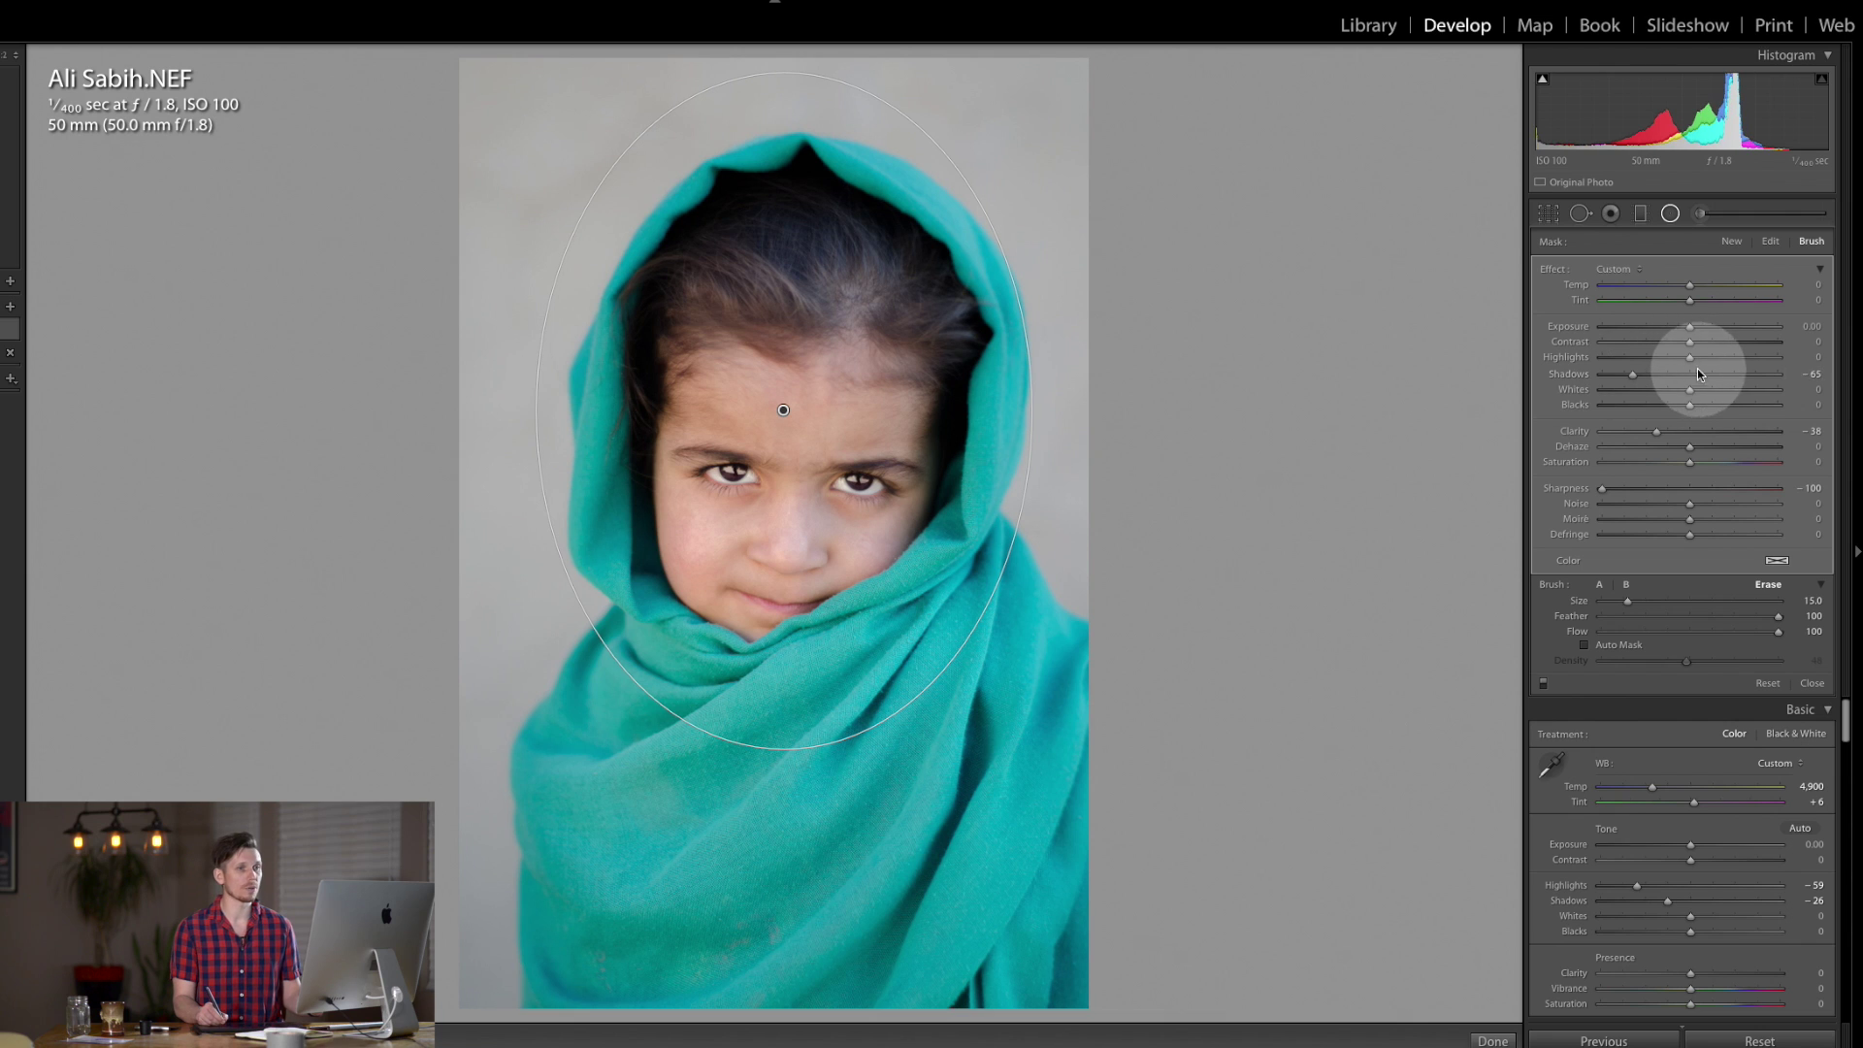
pyautogui.click(1670, 215)
# Compare the softened and darkened portrait with its before view.
pyautogui.press('\\')
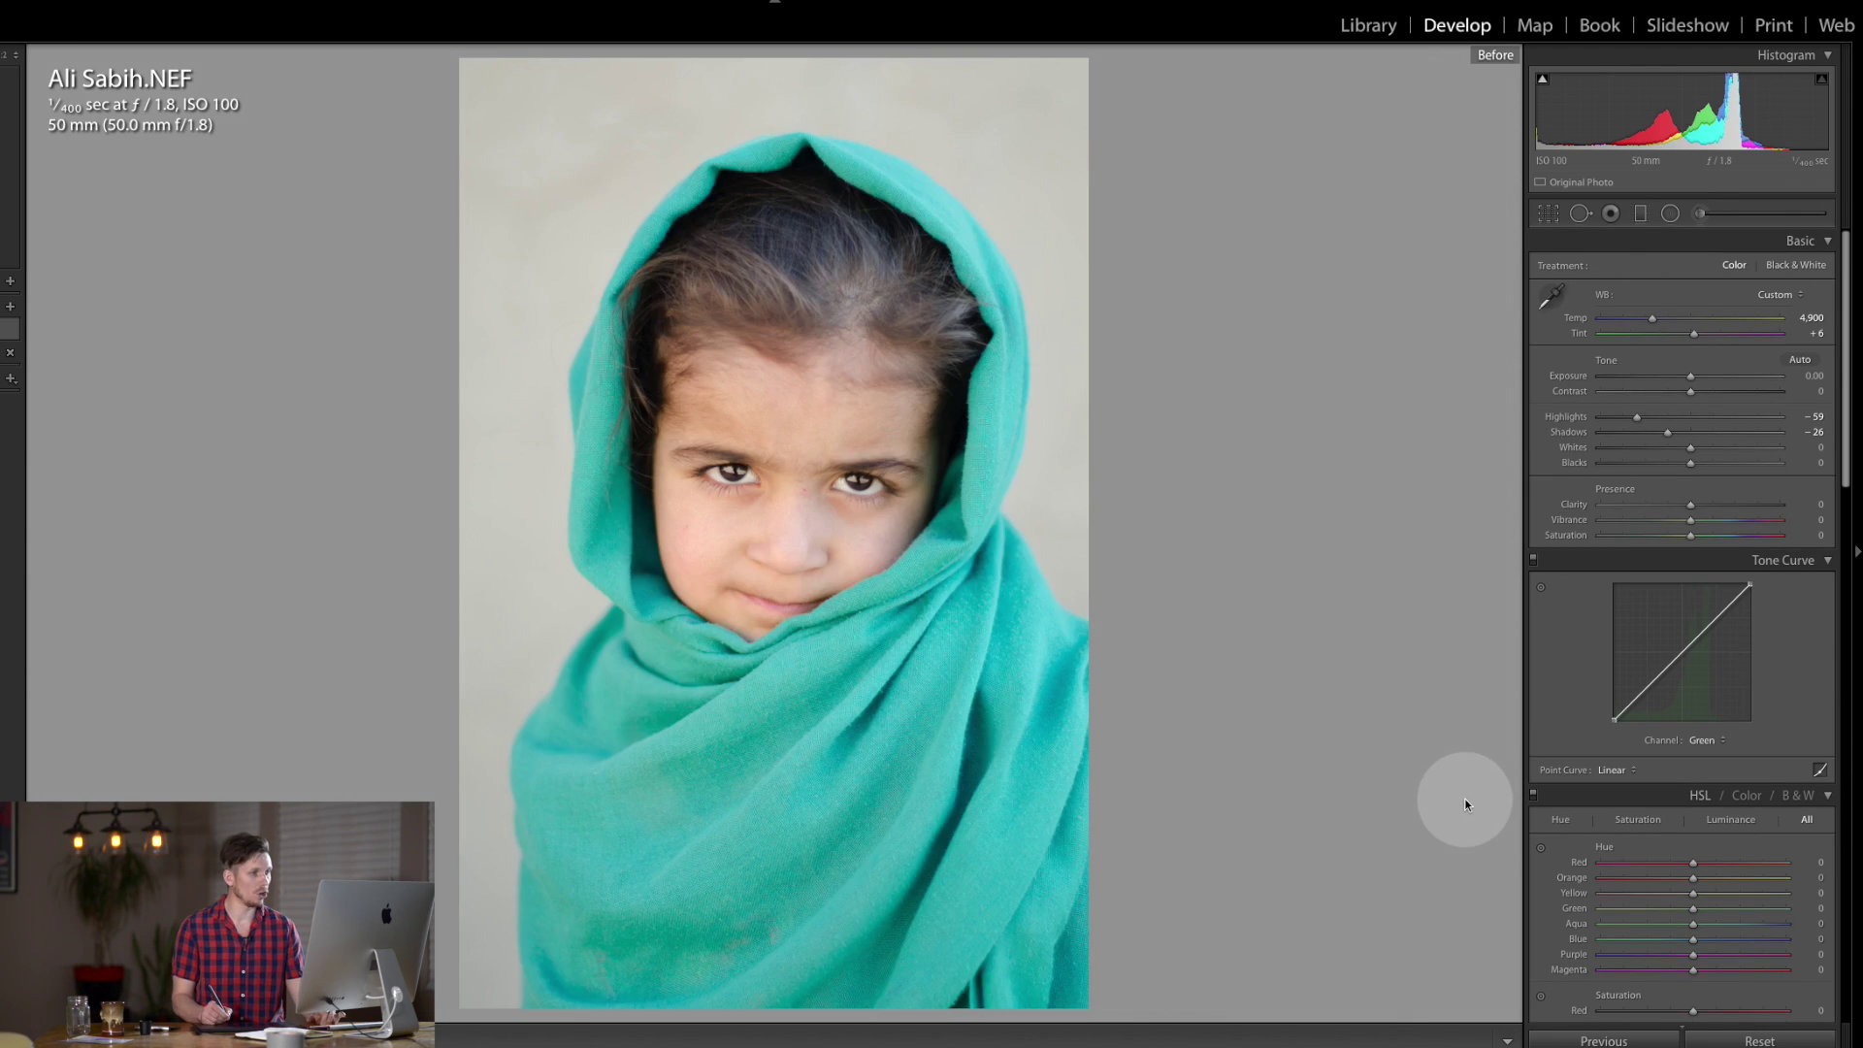
pyautogui.press('\\')
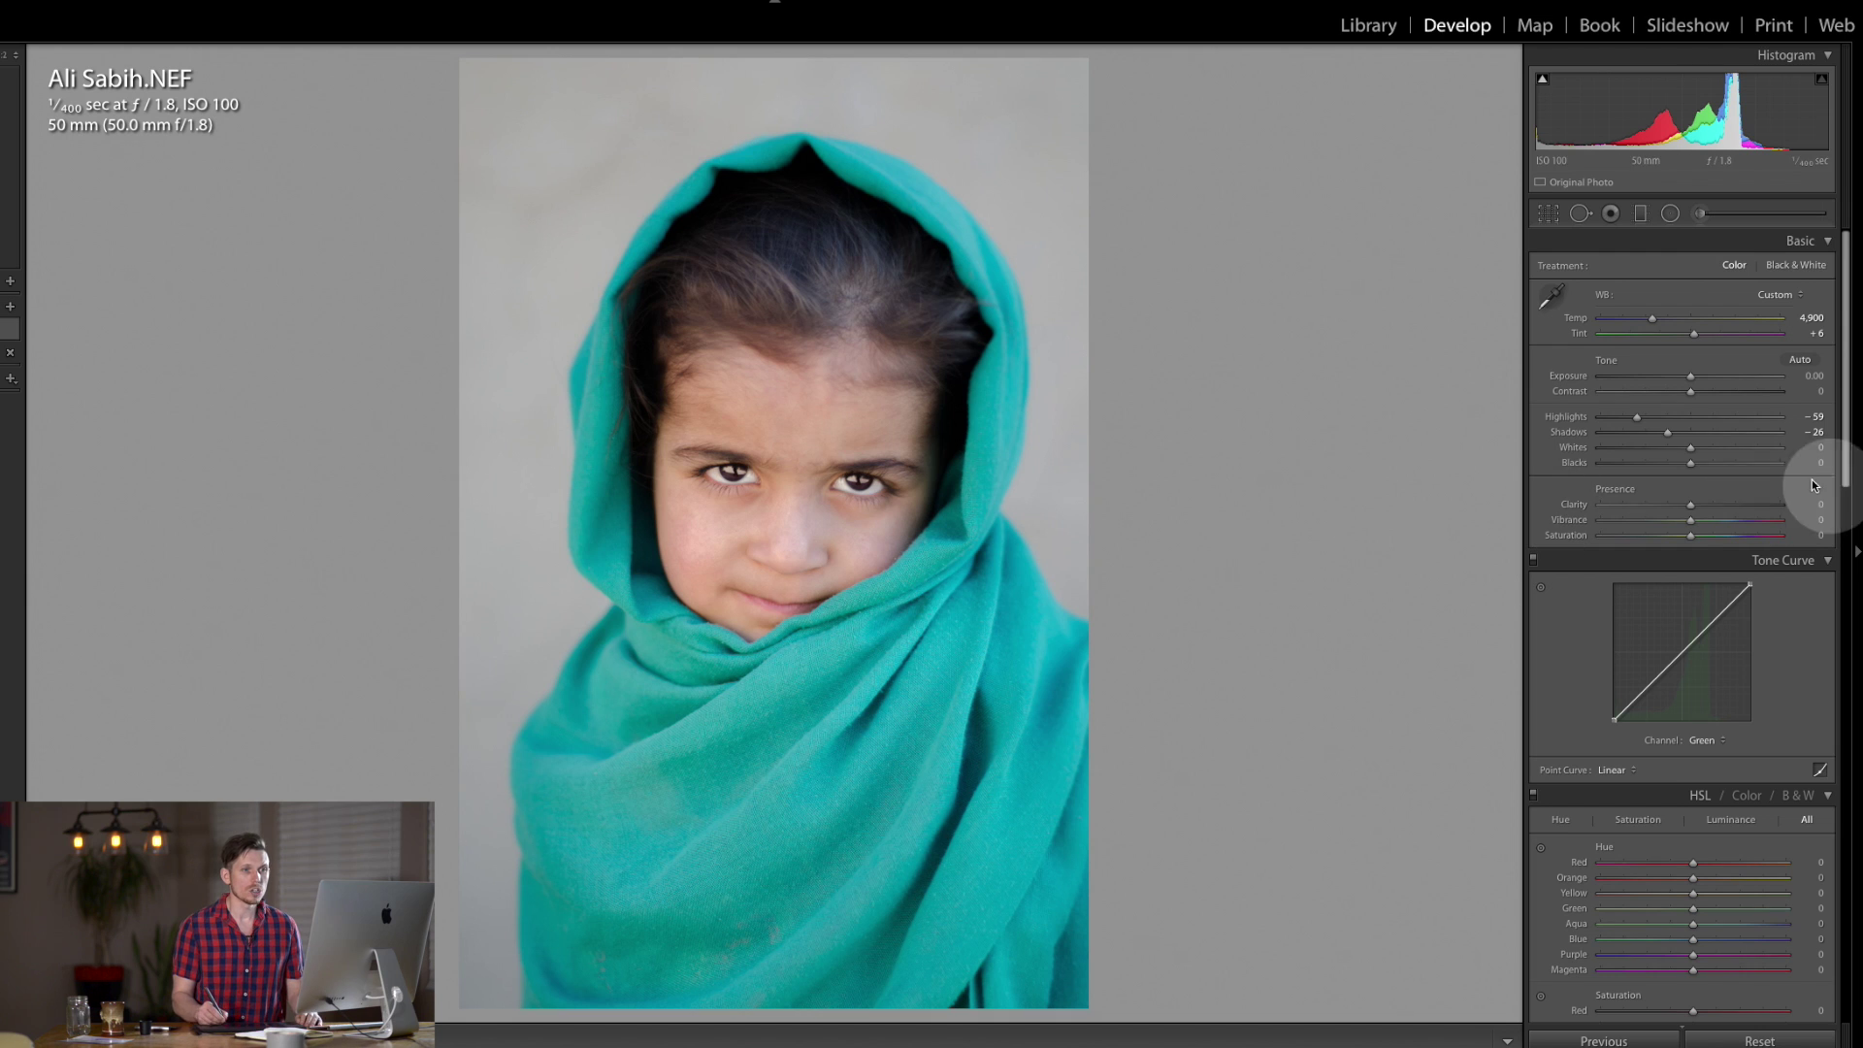
# Set Clarity to +7 and Vibrance to +16, and shift the HSL Hue of Aqua to +22 and Blue to +18.
pyautogui.moveTo(1691, 507); pyautogui.dragTo(1709, 523)
pyautogui.moveTo(1841, 433); pyautogui.dragTo(1831, 563)
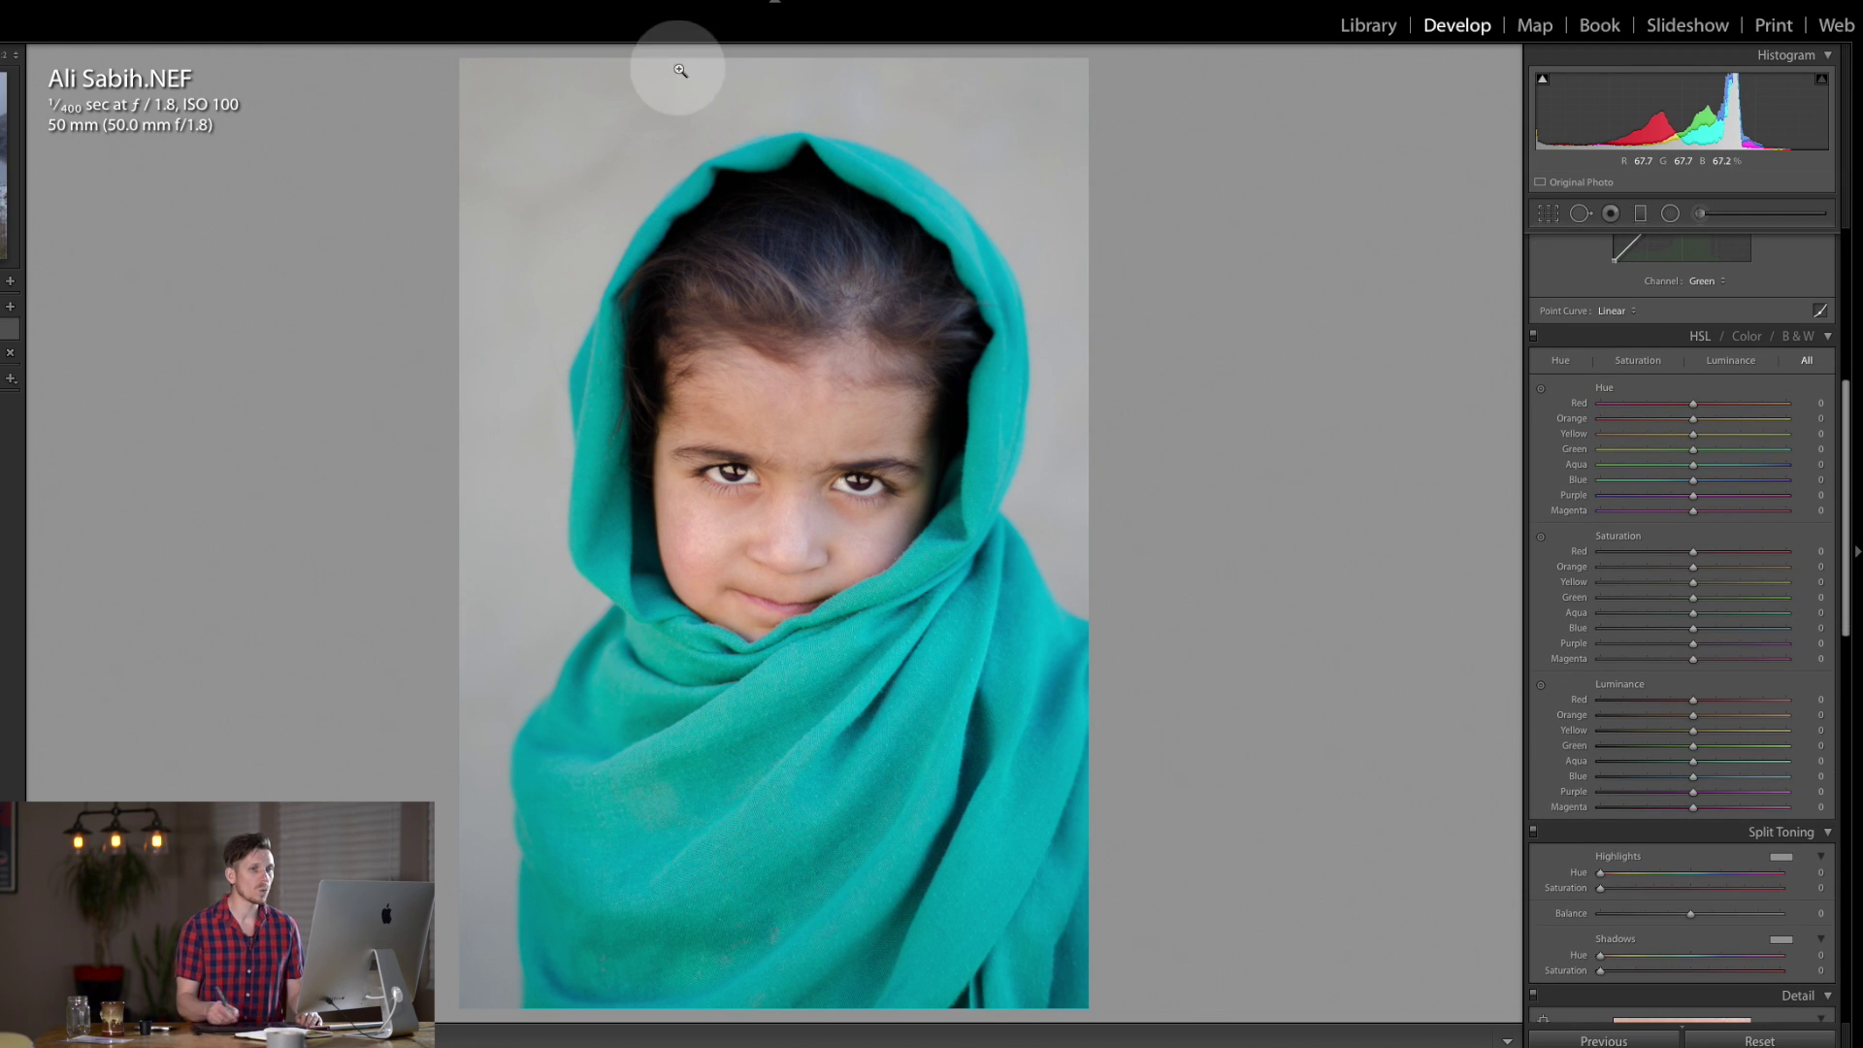
pyautogui.moveTo(1694, 469)
pyautogui.mouseDown()
pyautogui.moveTo(1718, 473)
pyautogui.moveTo(1656, 482)
pyautogui.moveTo(1710, 480)
pyautogui.mouseUp()
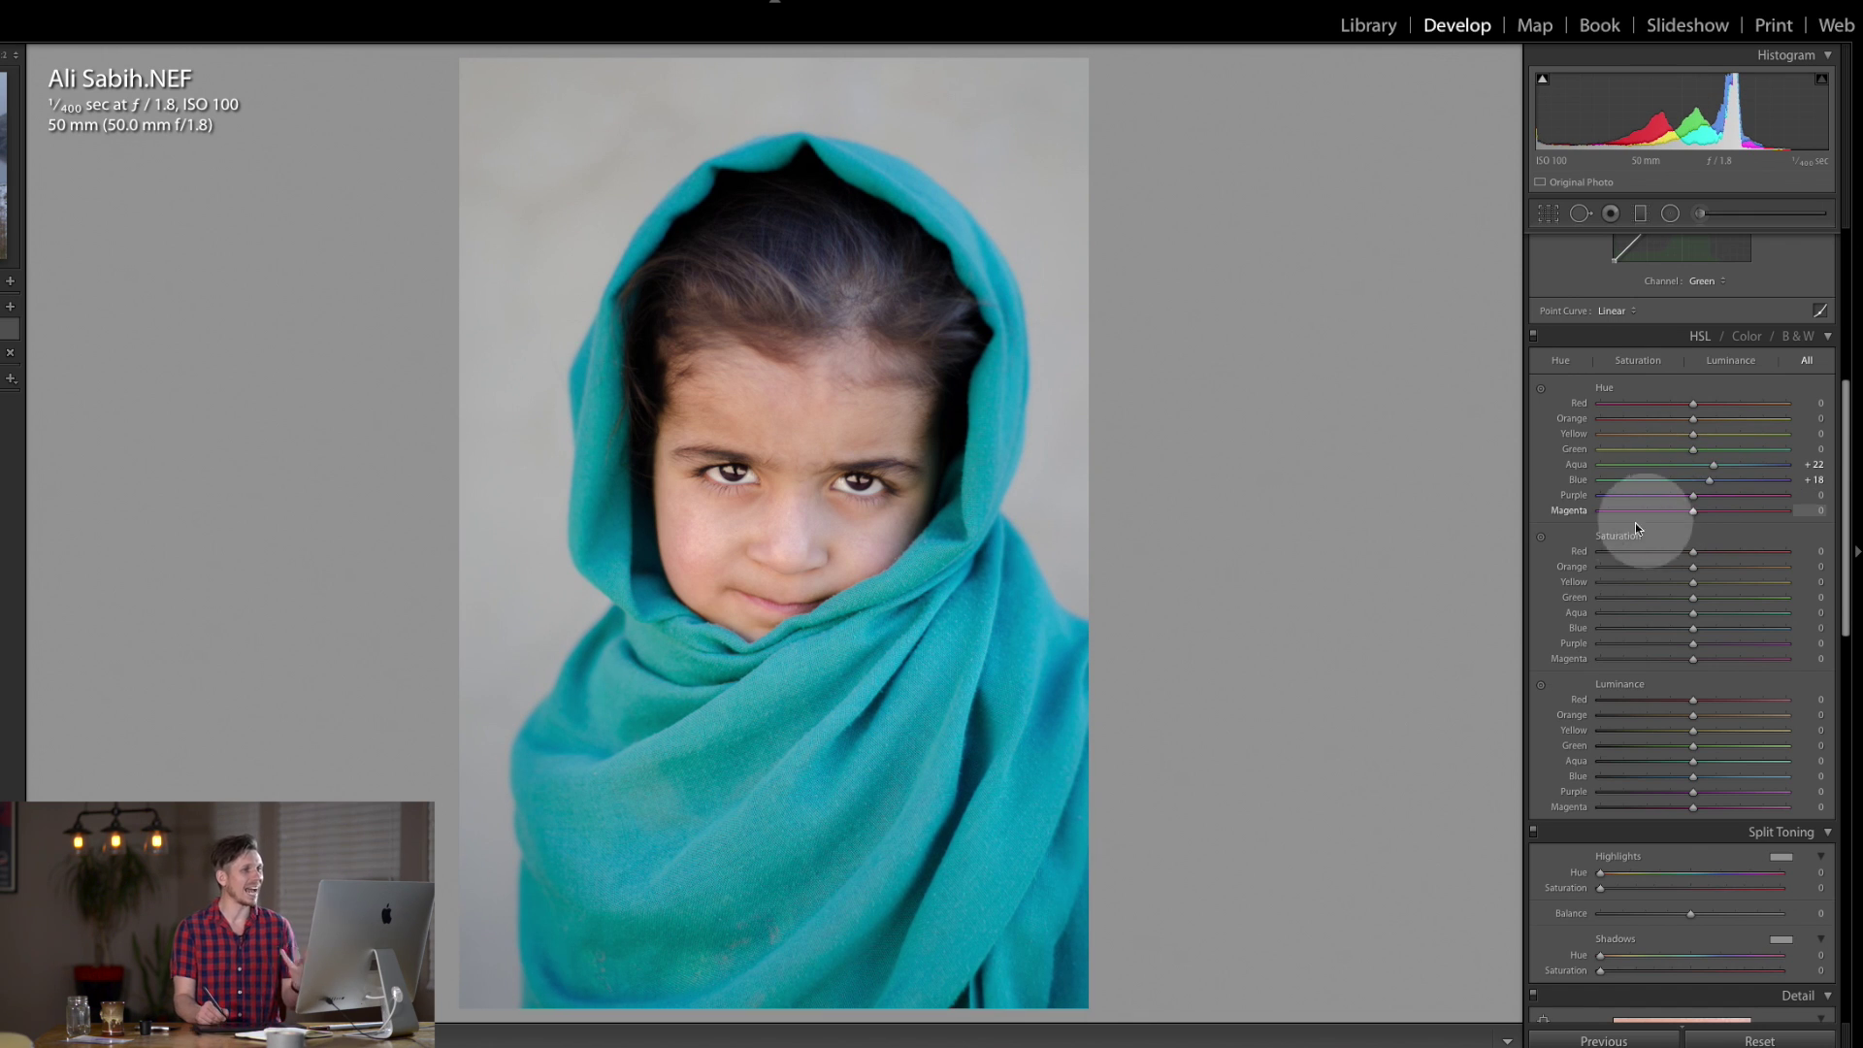
# Set the HSL Luminance of Aqua to -27 and Blue to +21.
pyautogui.moveTo(1848, 488); pyautogui.dragTo(1848, 529)
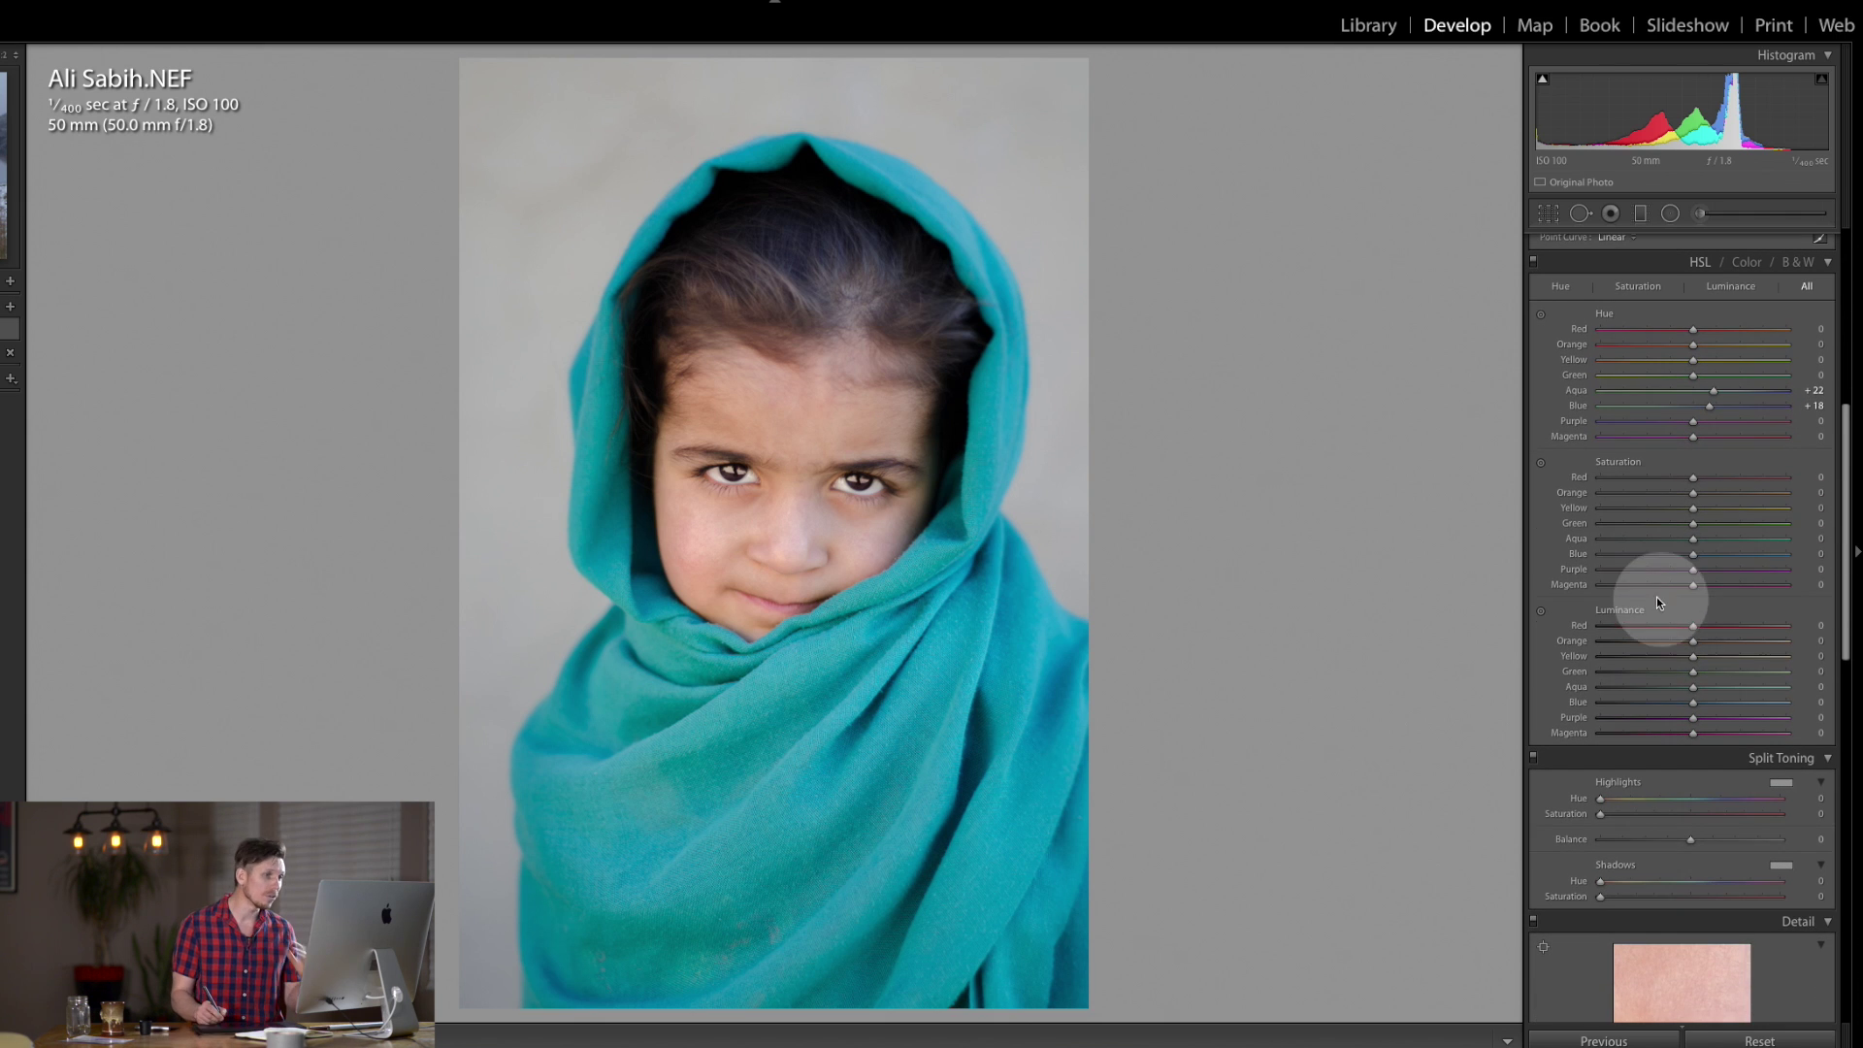
pyautogui.moveTo(1693, 691); pyautogui.dragTo(1694, 648)
pyautogui.click(1698, 644)
pyautogui.moveTo(1696, 659); pyautogui.dragTo(1668, 691)
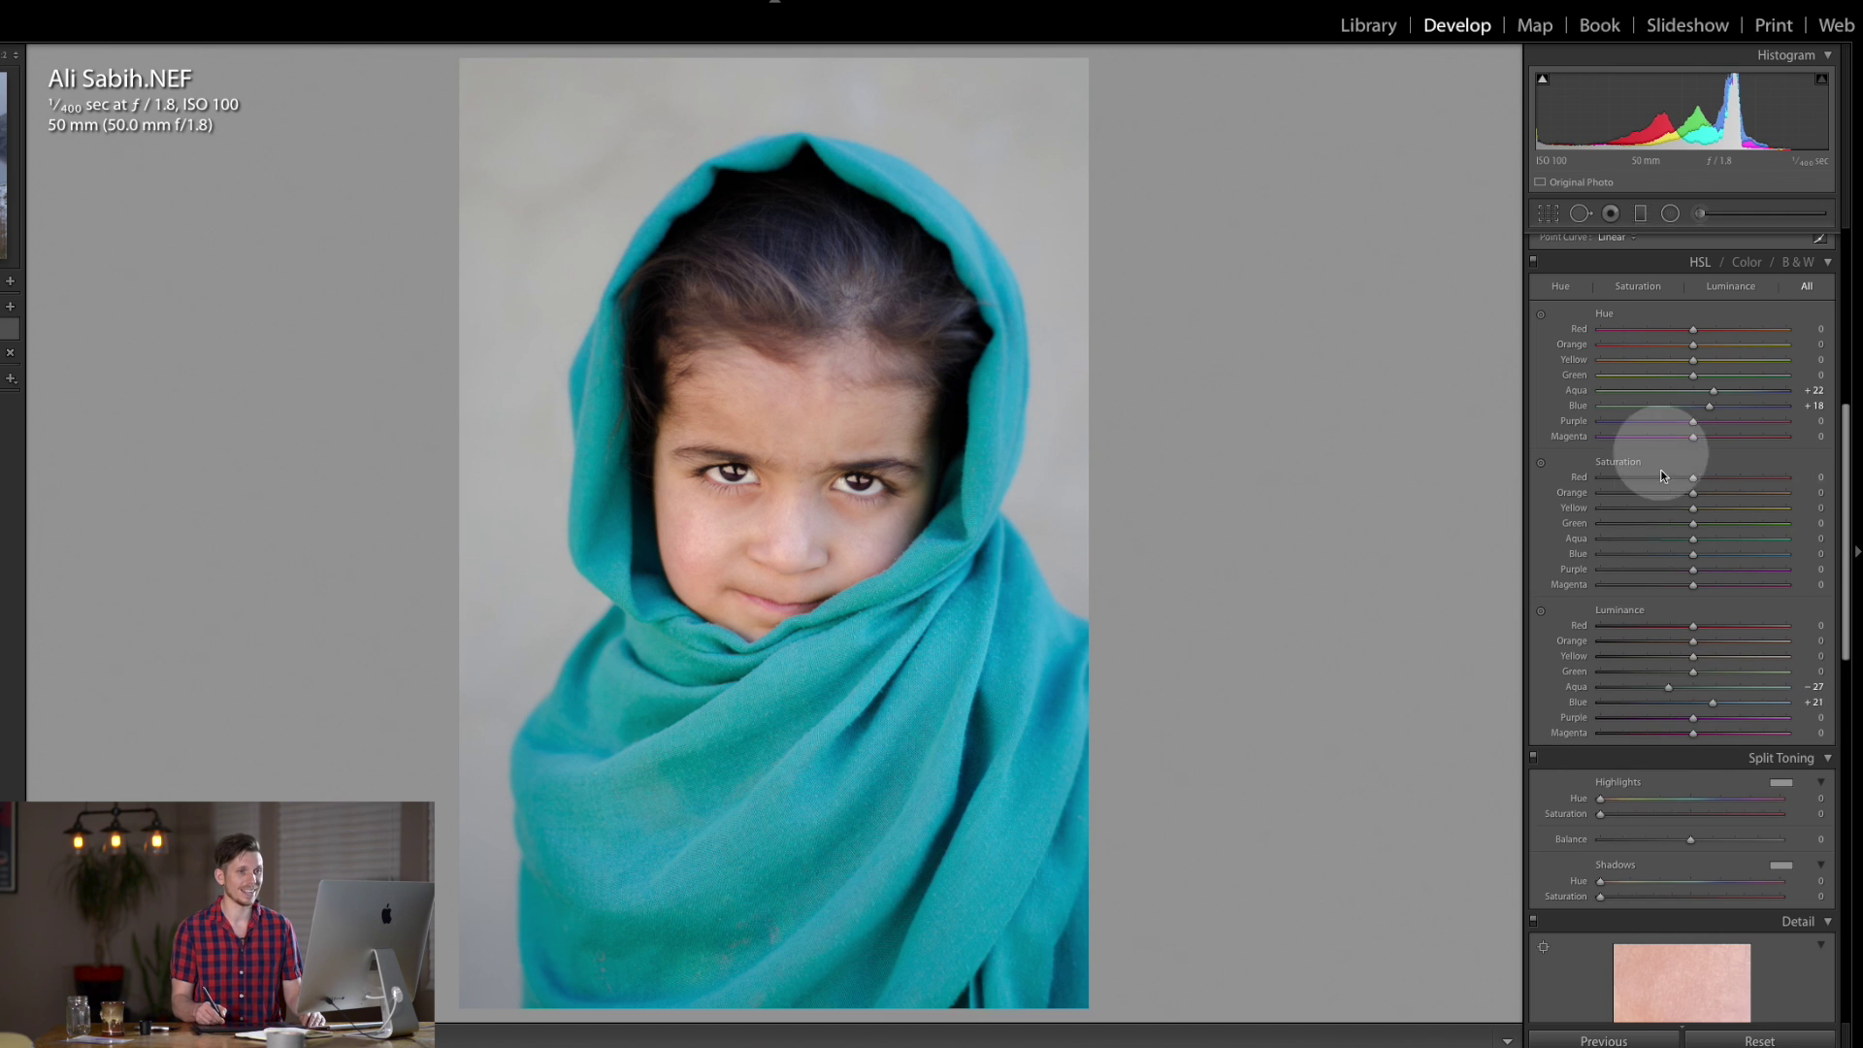
# Set the HSL Saturation to Red +2, Orange +8, Yellow +3, Aqua -10 and Blue -4, and compare with the before view.
pyautogui.moveTo(1693, 499)
pyautogui.mouseDown()
pyautogui.moveTo(1735, 497)
pyautogui.moveTo(1699, 480)
pyautogui.mouseUp()
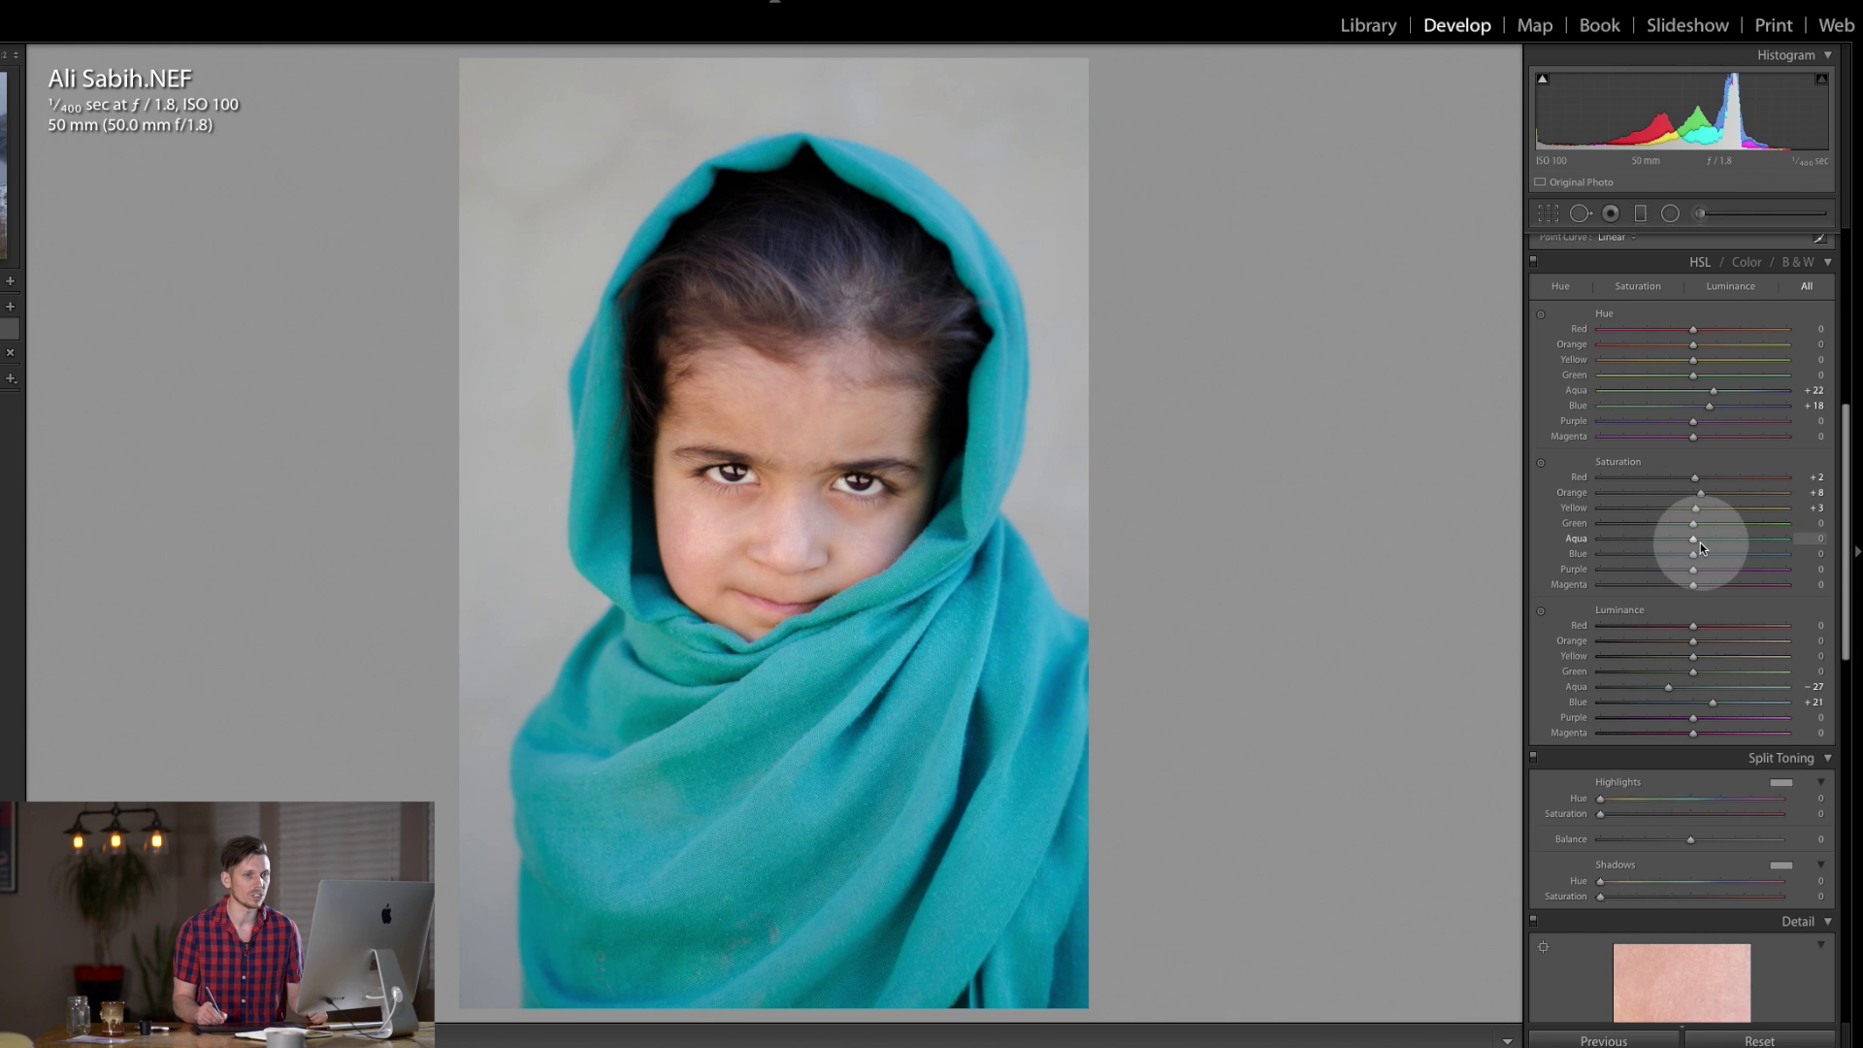
pyautogui.moveTo(1694, 544)
pyautogui.mouseDown()
pyautogui.moveTo(1753, 540)
pyautogui.moveTo(1642, 544)
pyautogui.moveTo(1690, 555)
pyautogui.mouseUp()
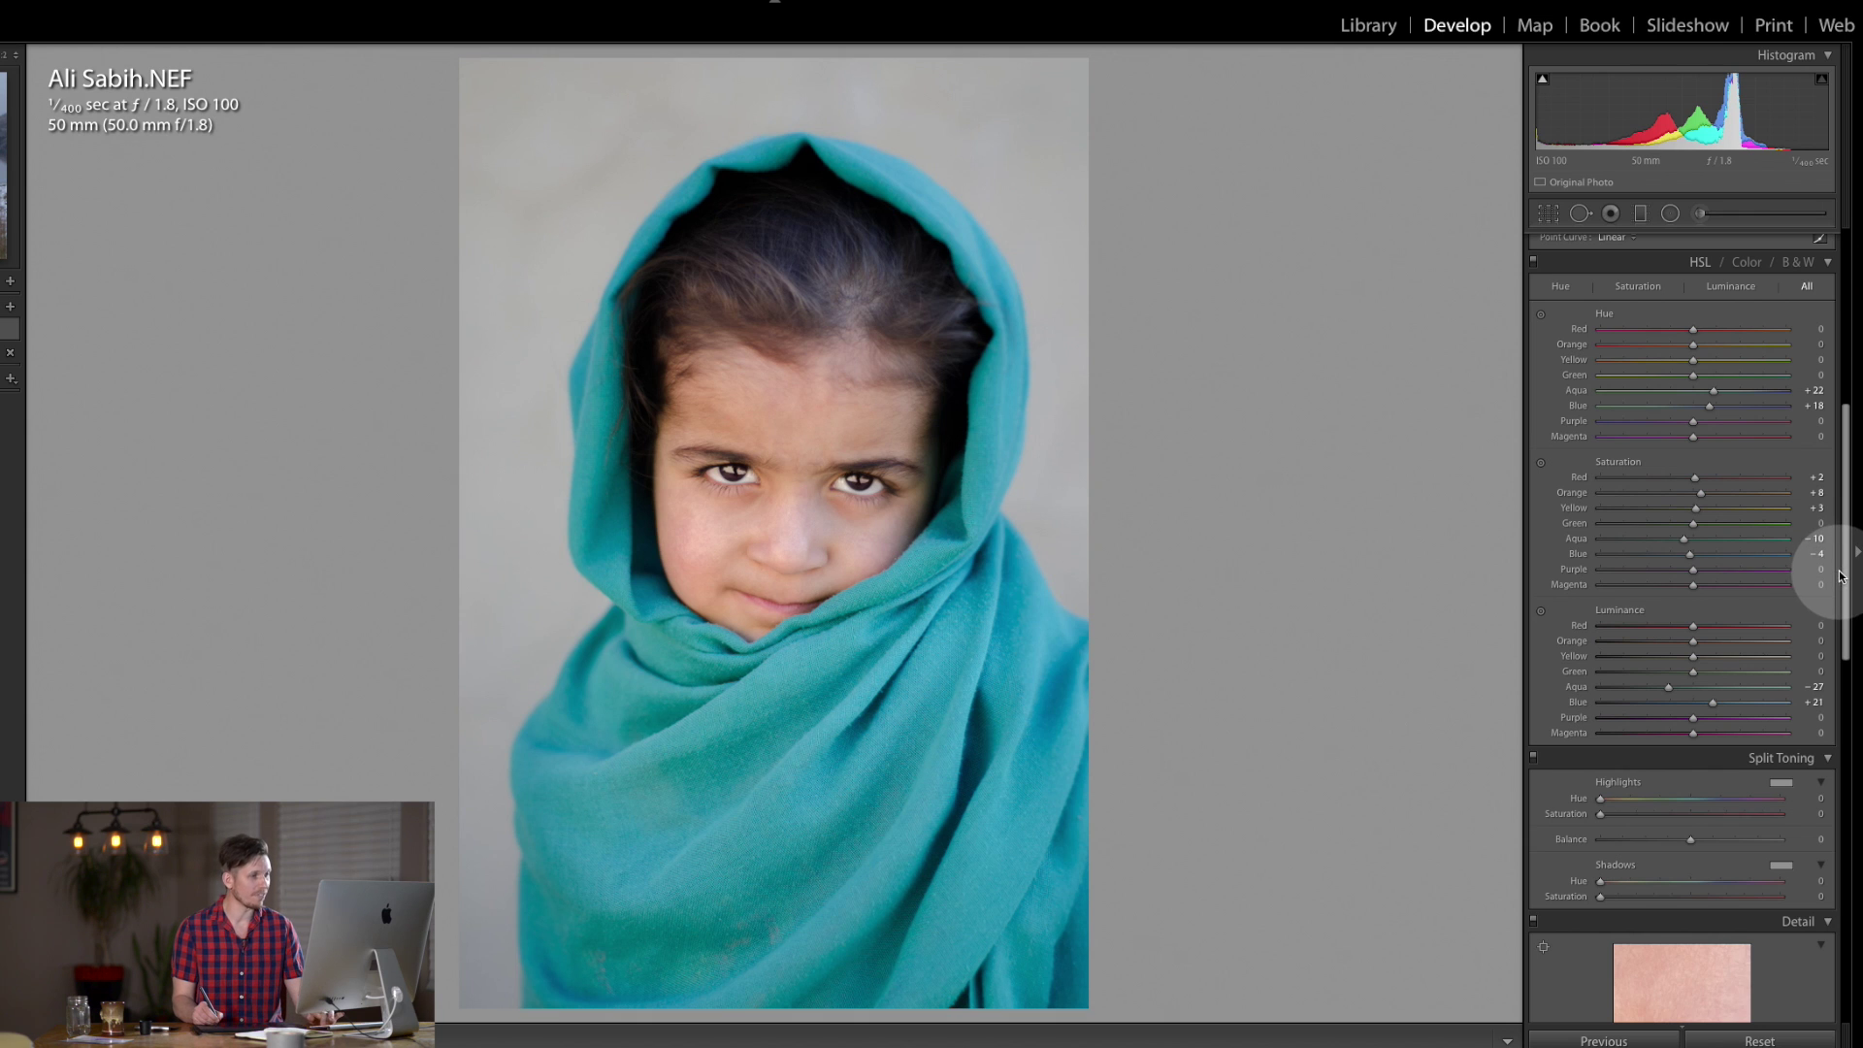
pyautogui.press('\\')
pyautogui.press('\\')
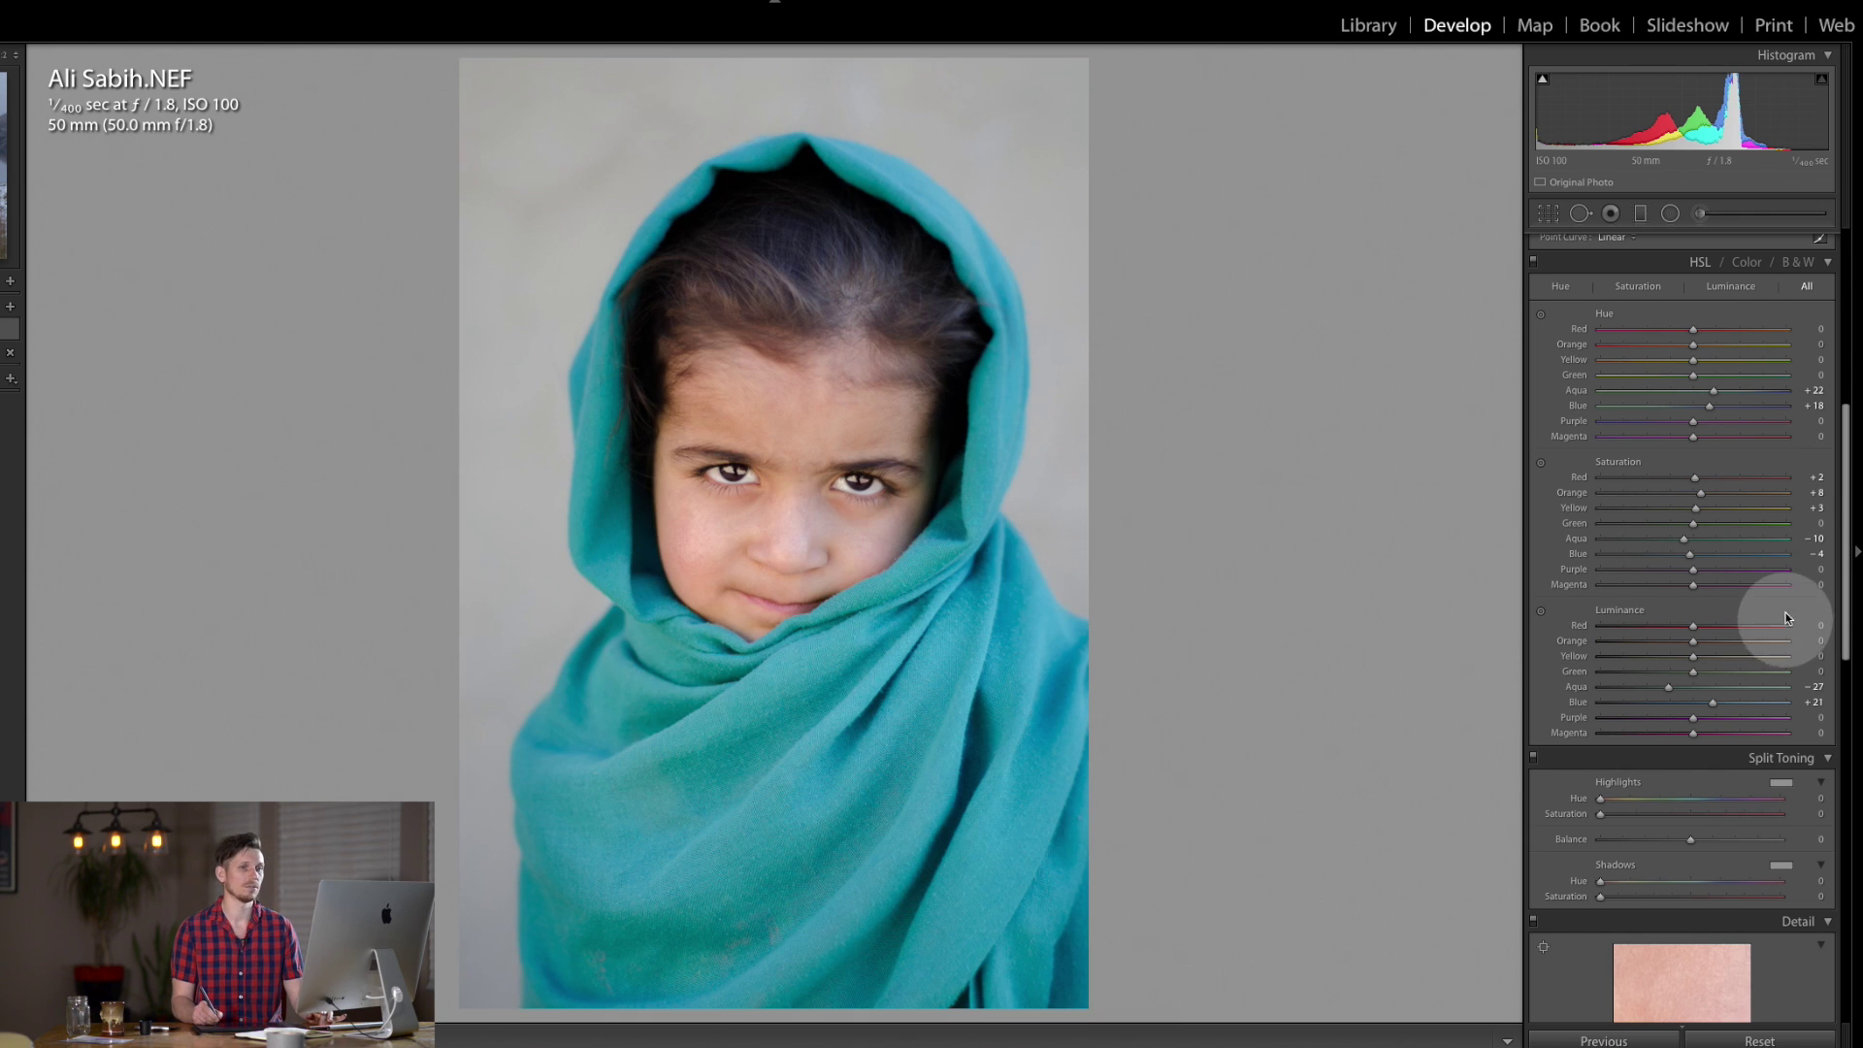
# Shape the RGB tone curve with a midtone anchor, a slightly raised upper-midtone point and a shadow point at about 26.3/24.7 %.
pyautogui.moveTo(1843, 575); pyautogui.dragTo(1843, 449)
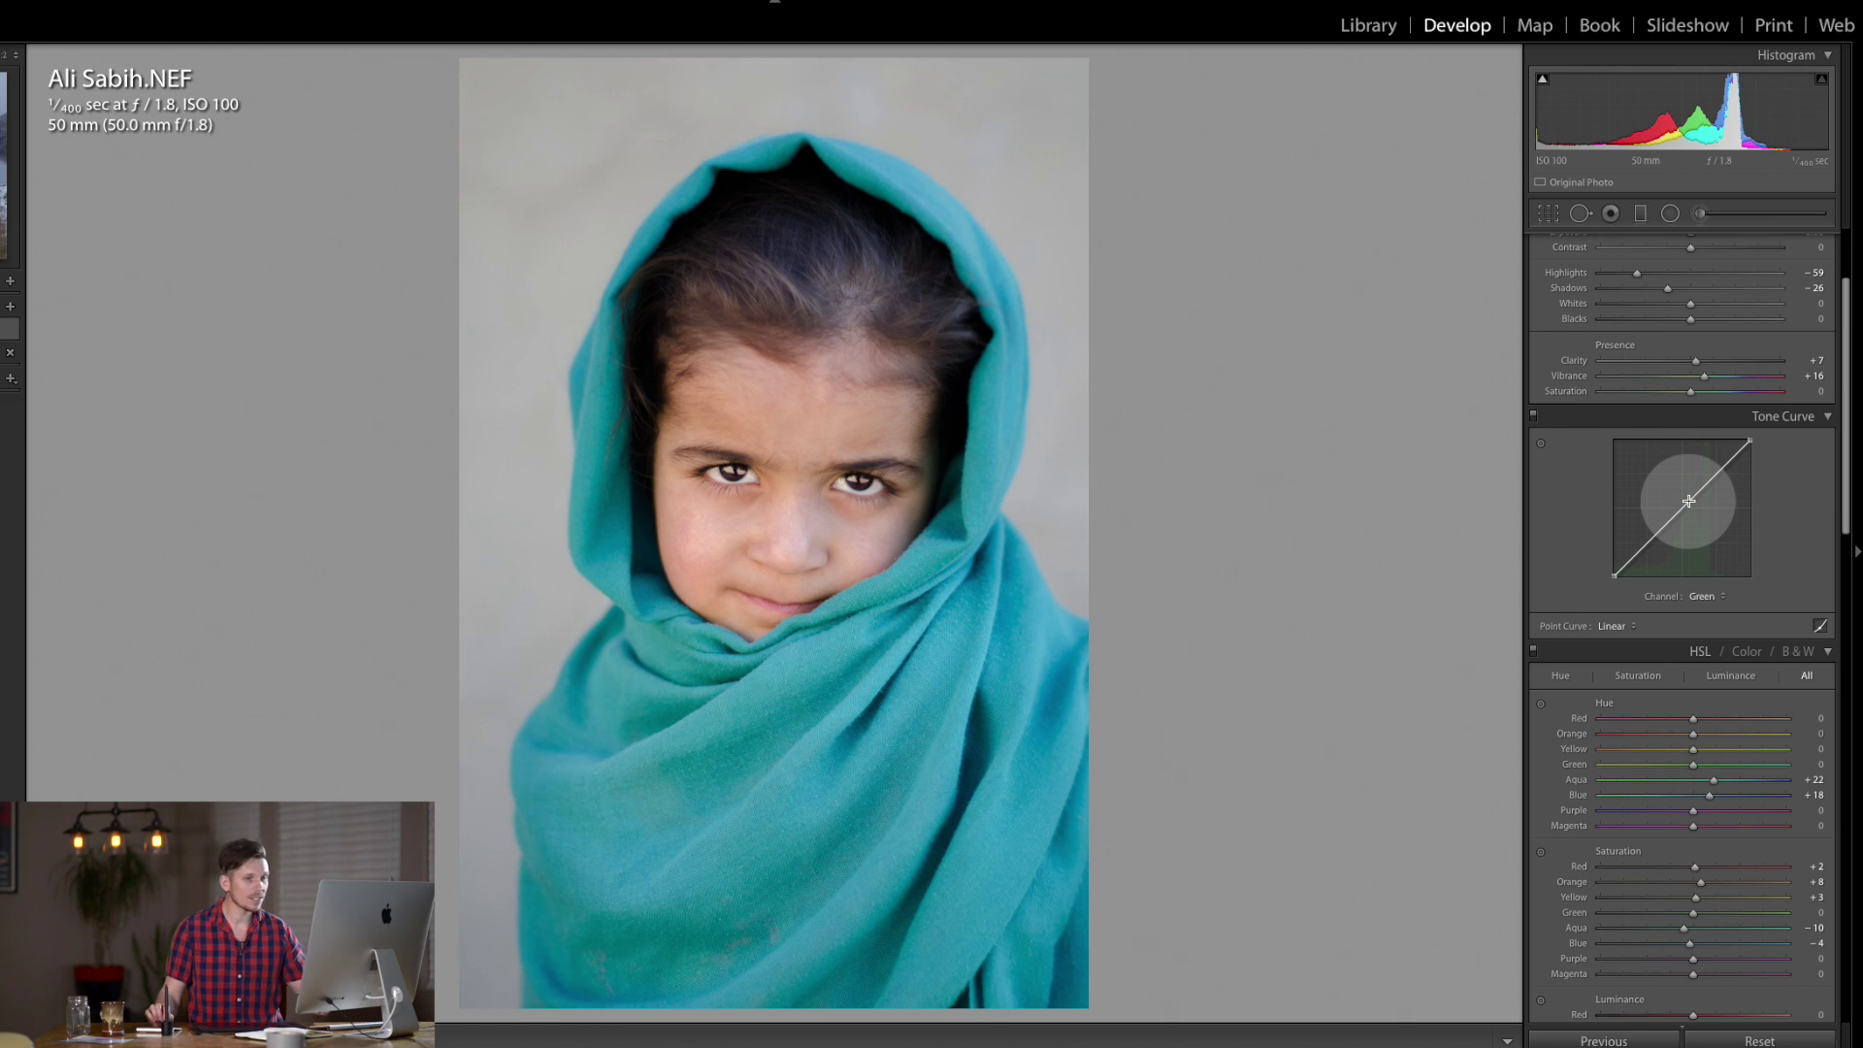
pyautogui.click(1706, 596)
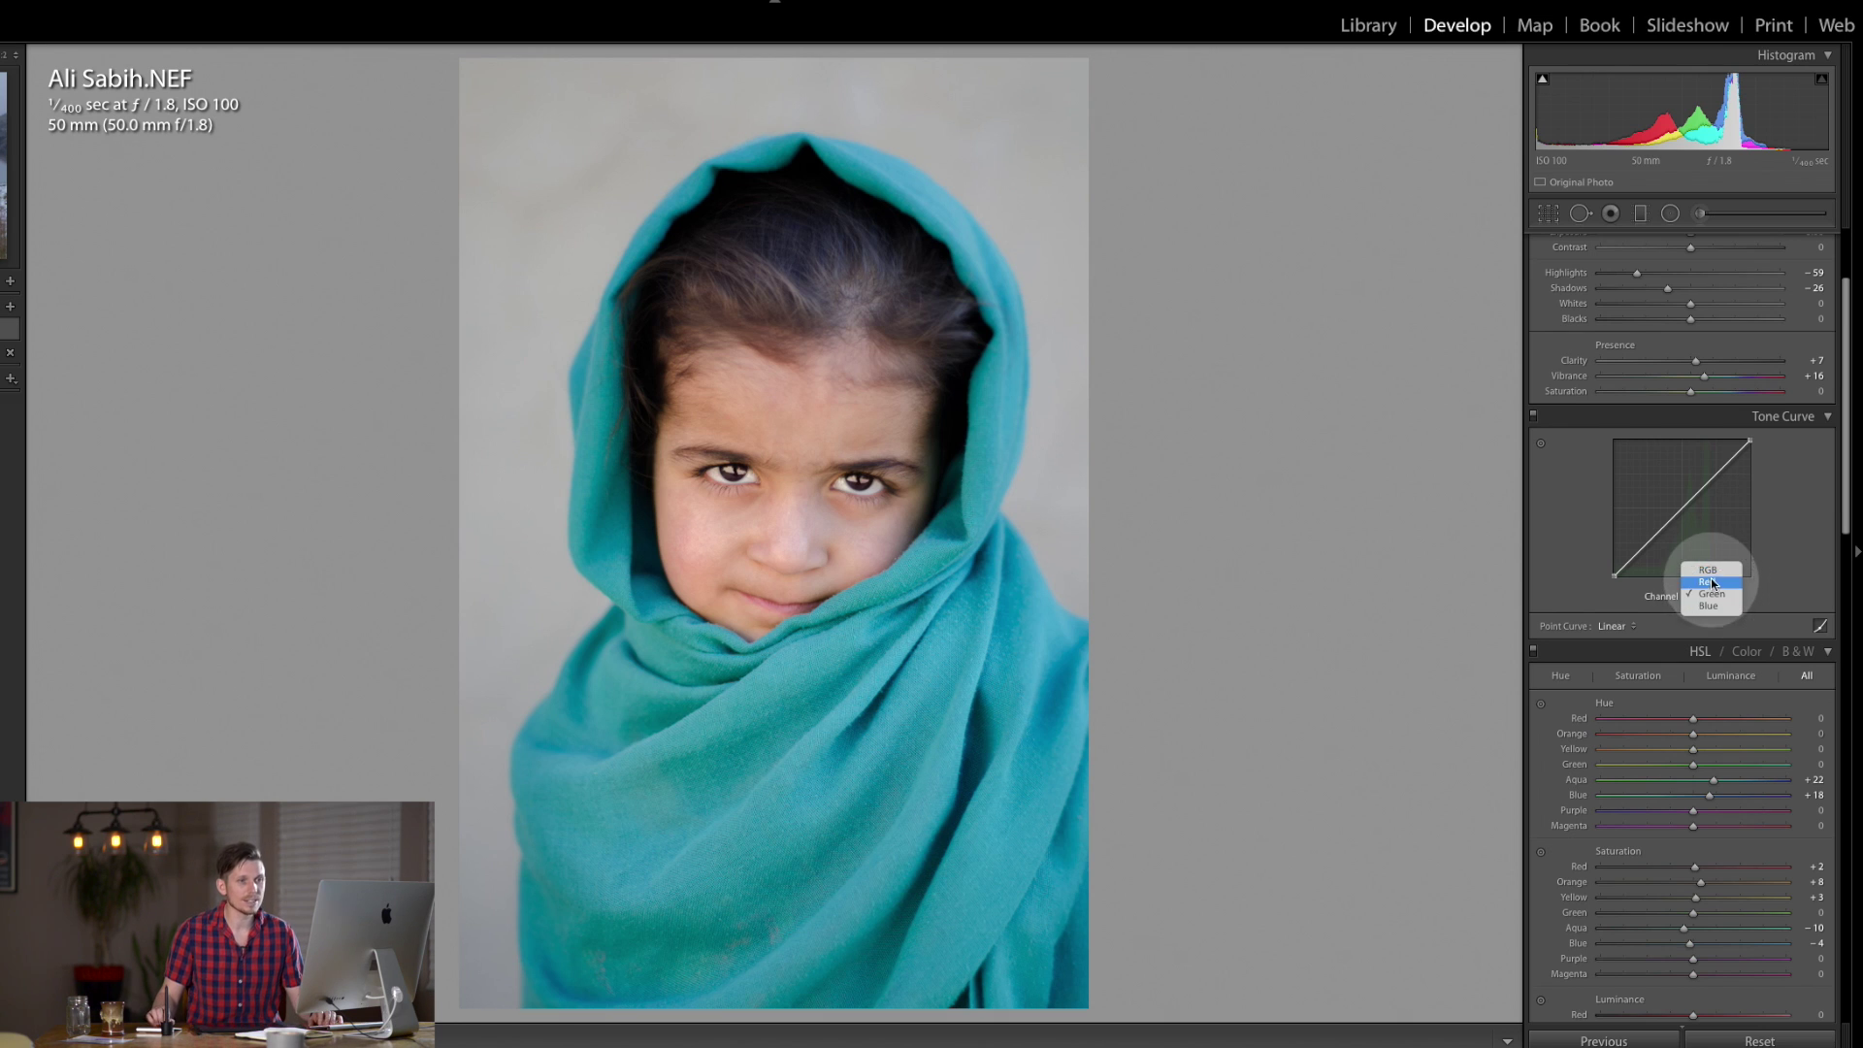
pyautogui.click(1709, 572)
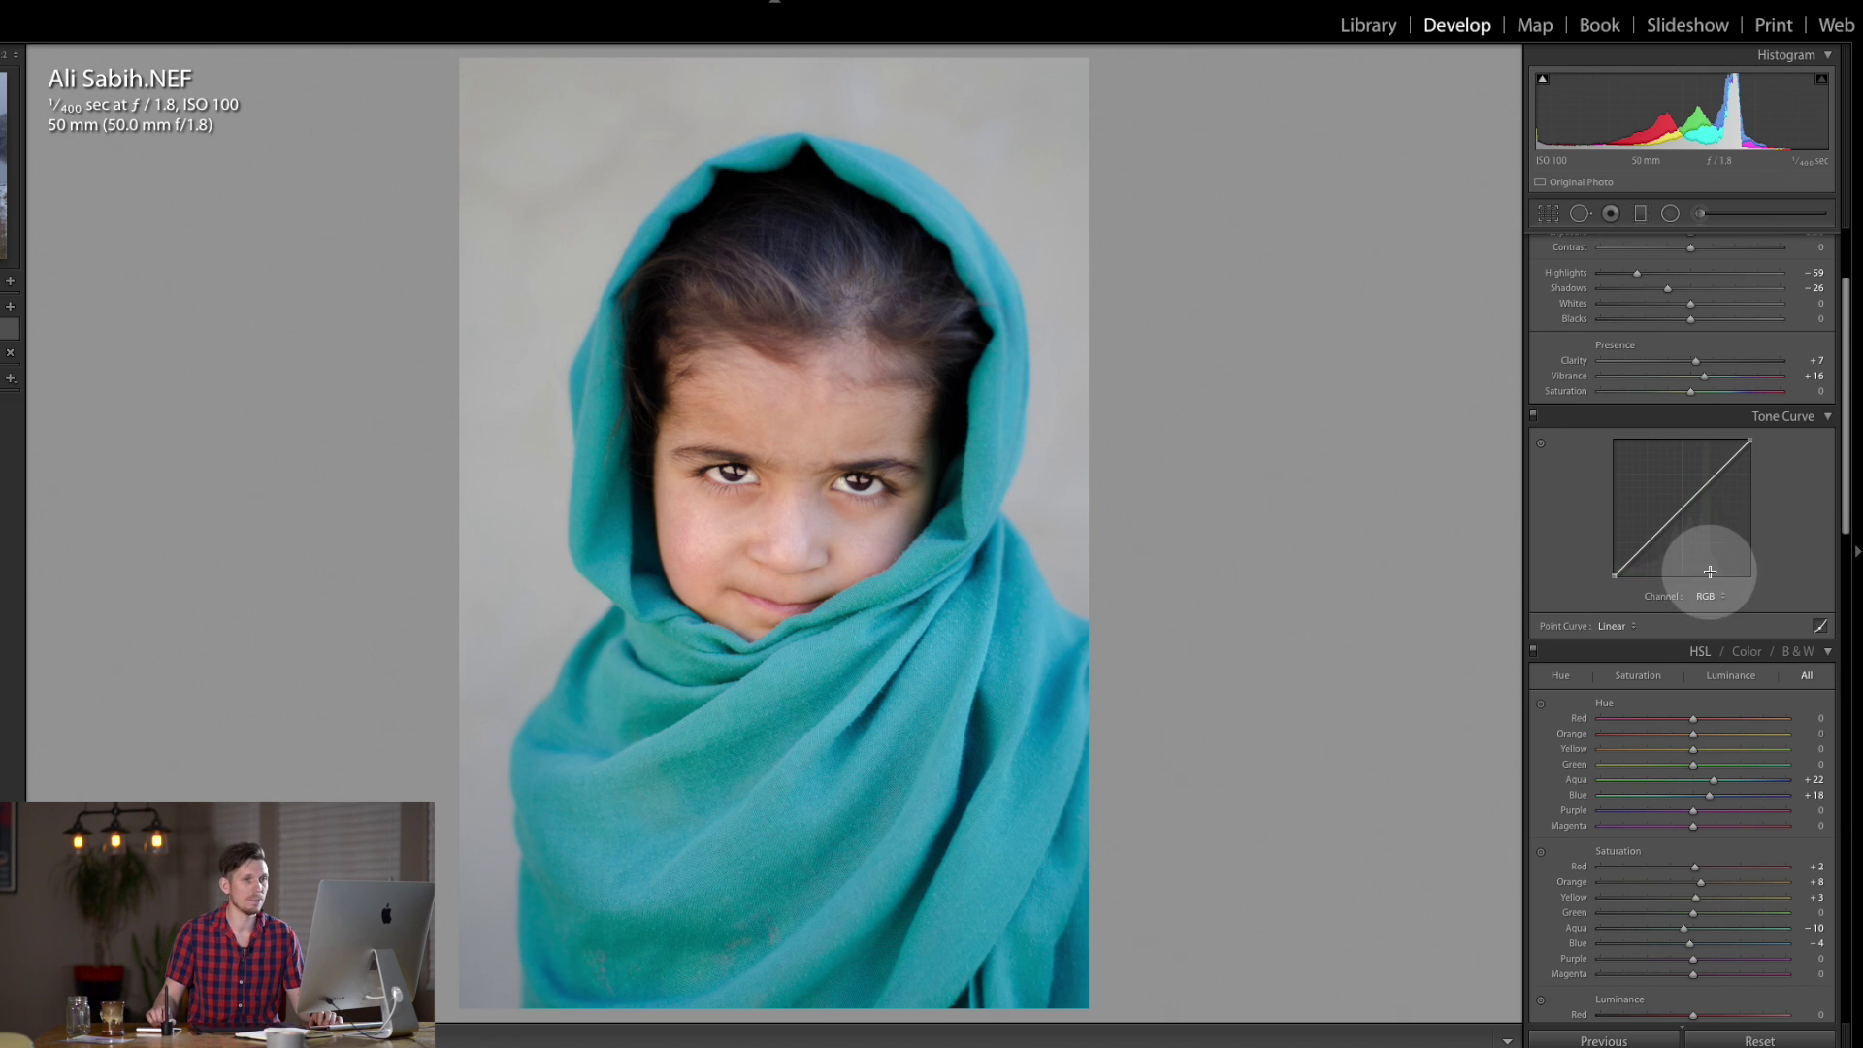
pyautogui.click(1677, 515)
pyautogui.moveTo(1703, 488); pyautogui.dragTo(1703, 485)
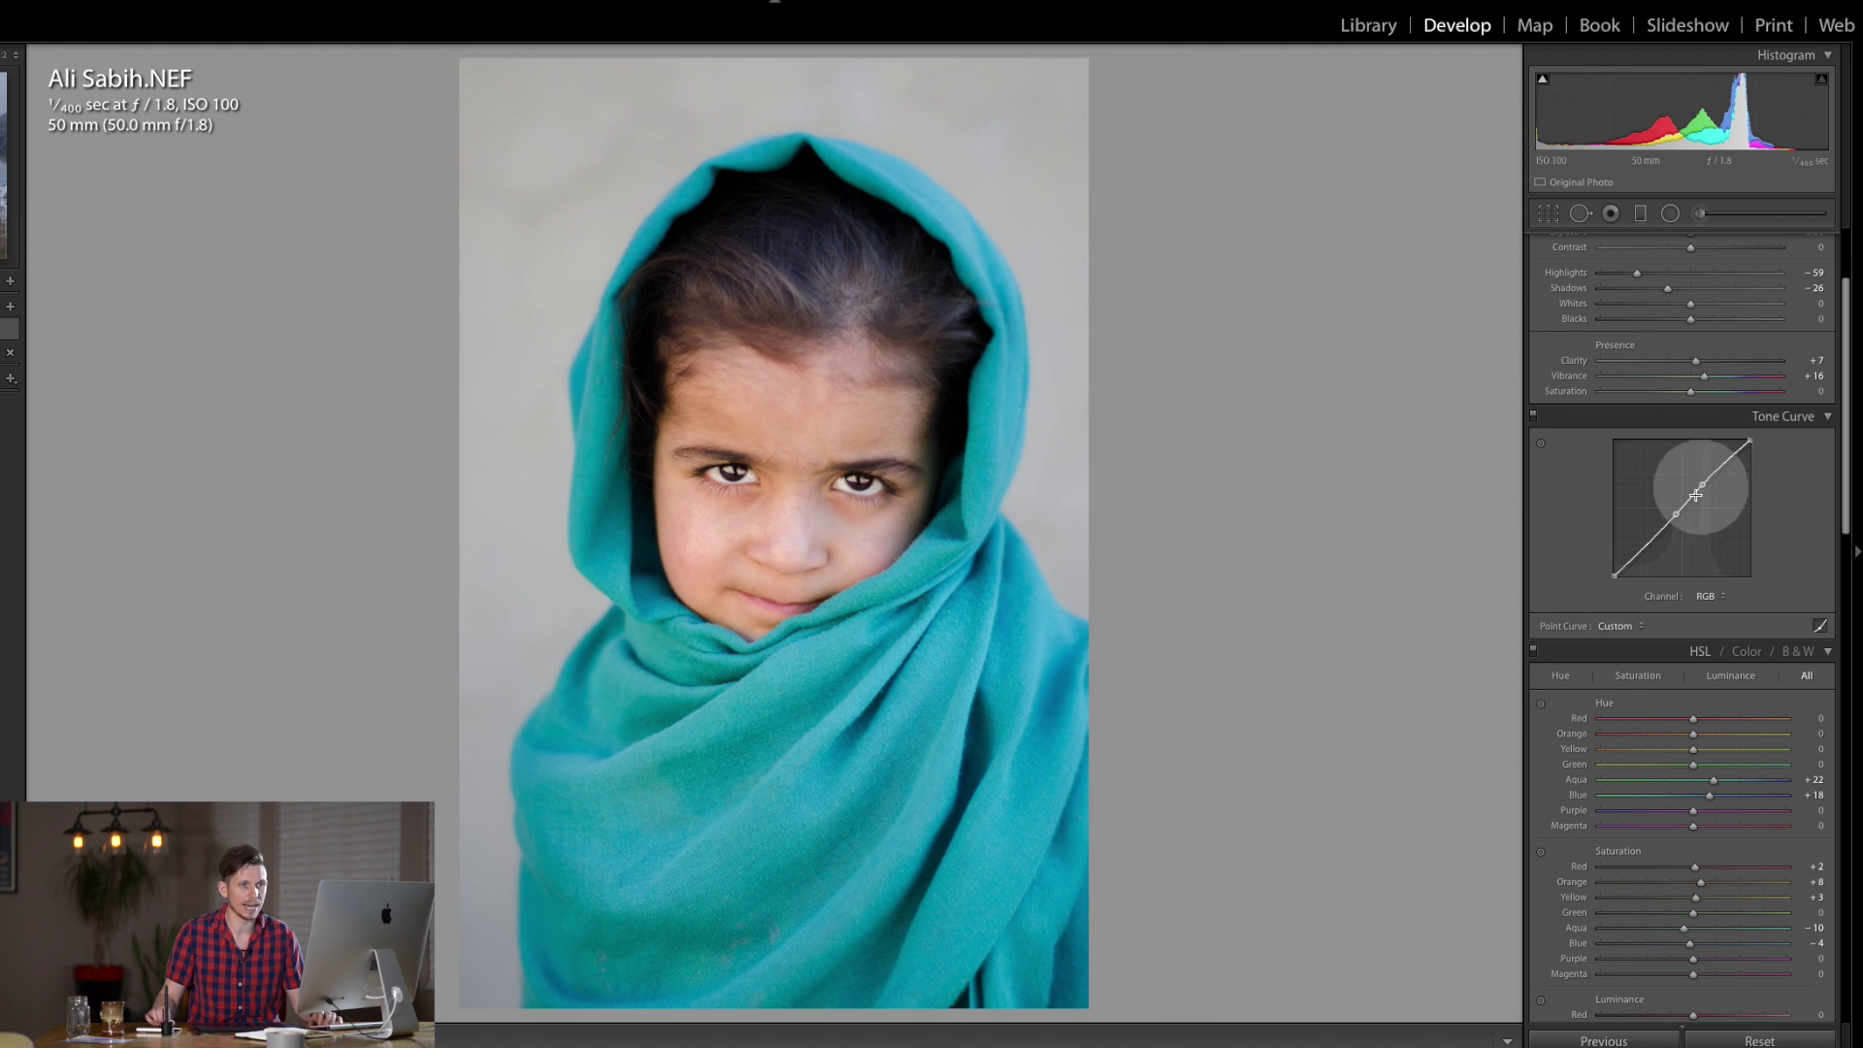
pyautogui.click(1649, 545)
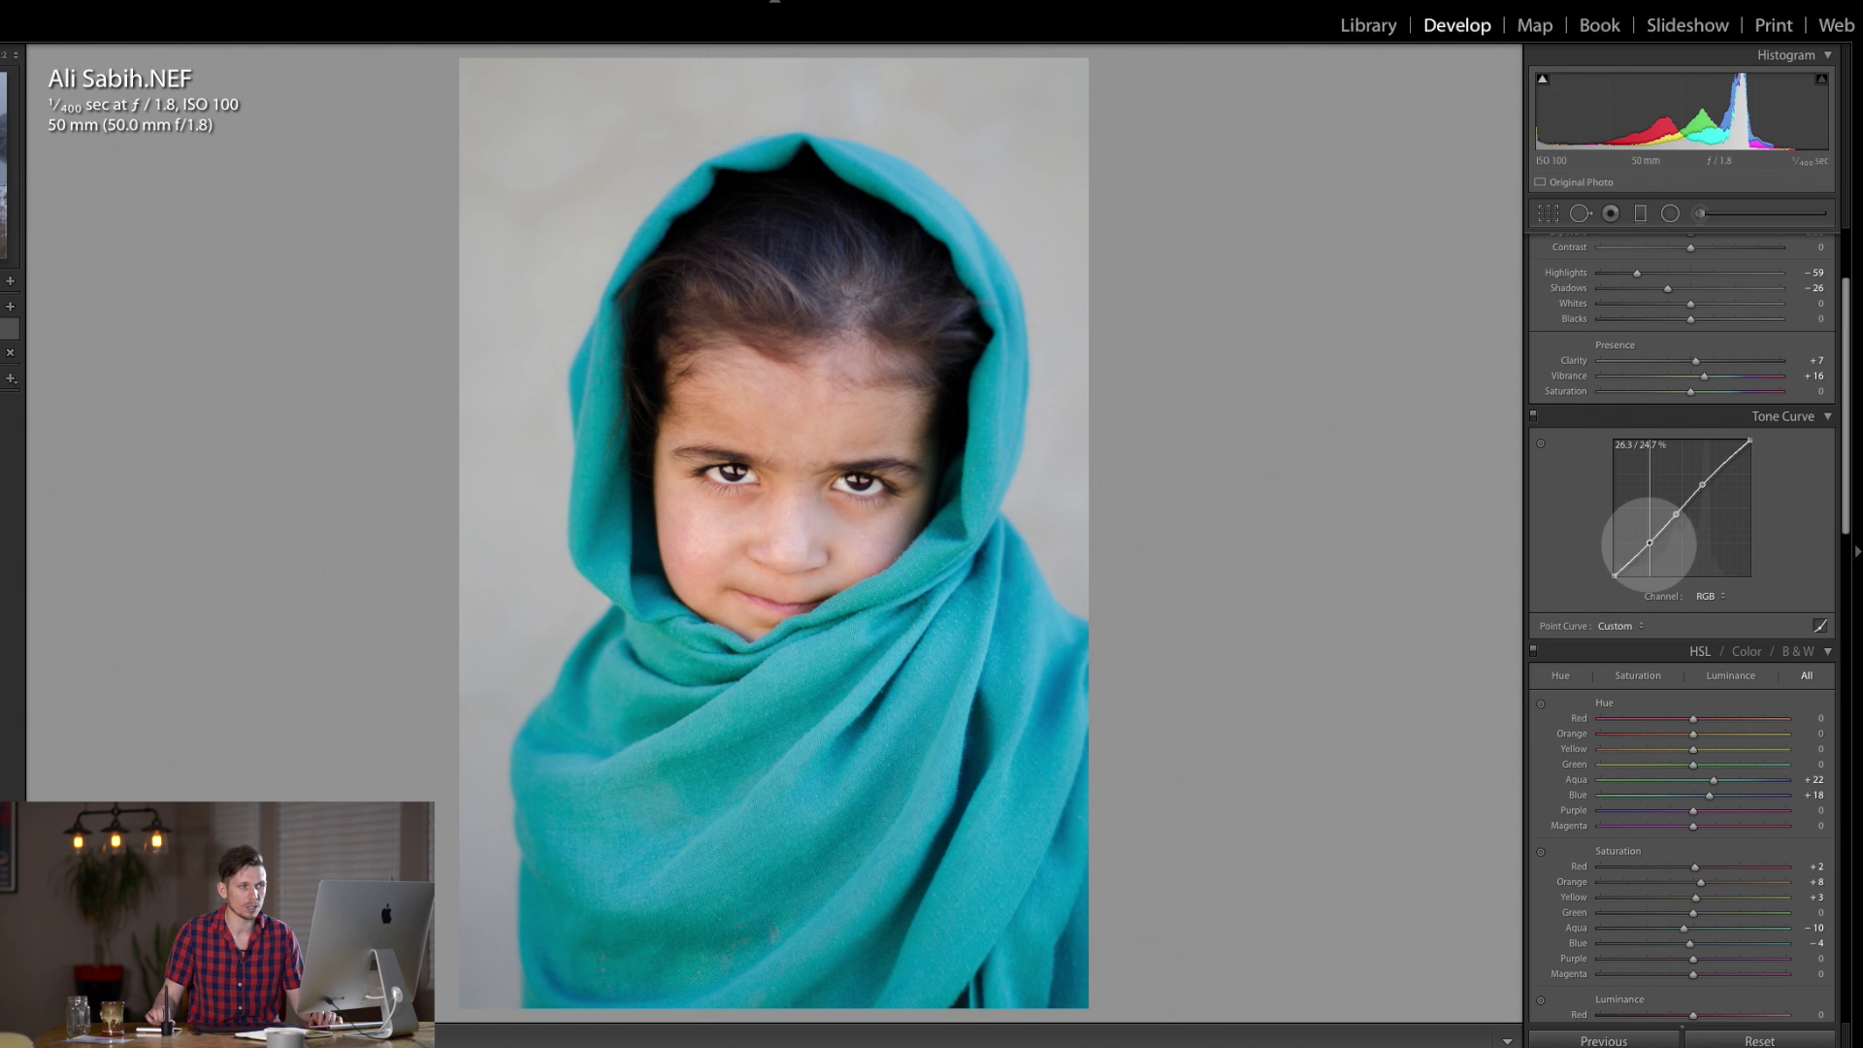
# Raise the black point of the RGB tone curve to about 4.7 % for slightly faded shadows.
pyautogui.moveTo(1614, 575); pyautogui.dragTo(1614, 565)
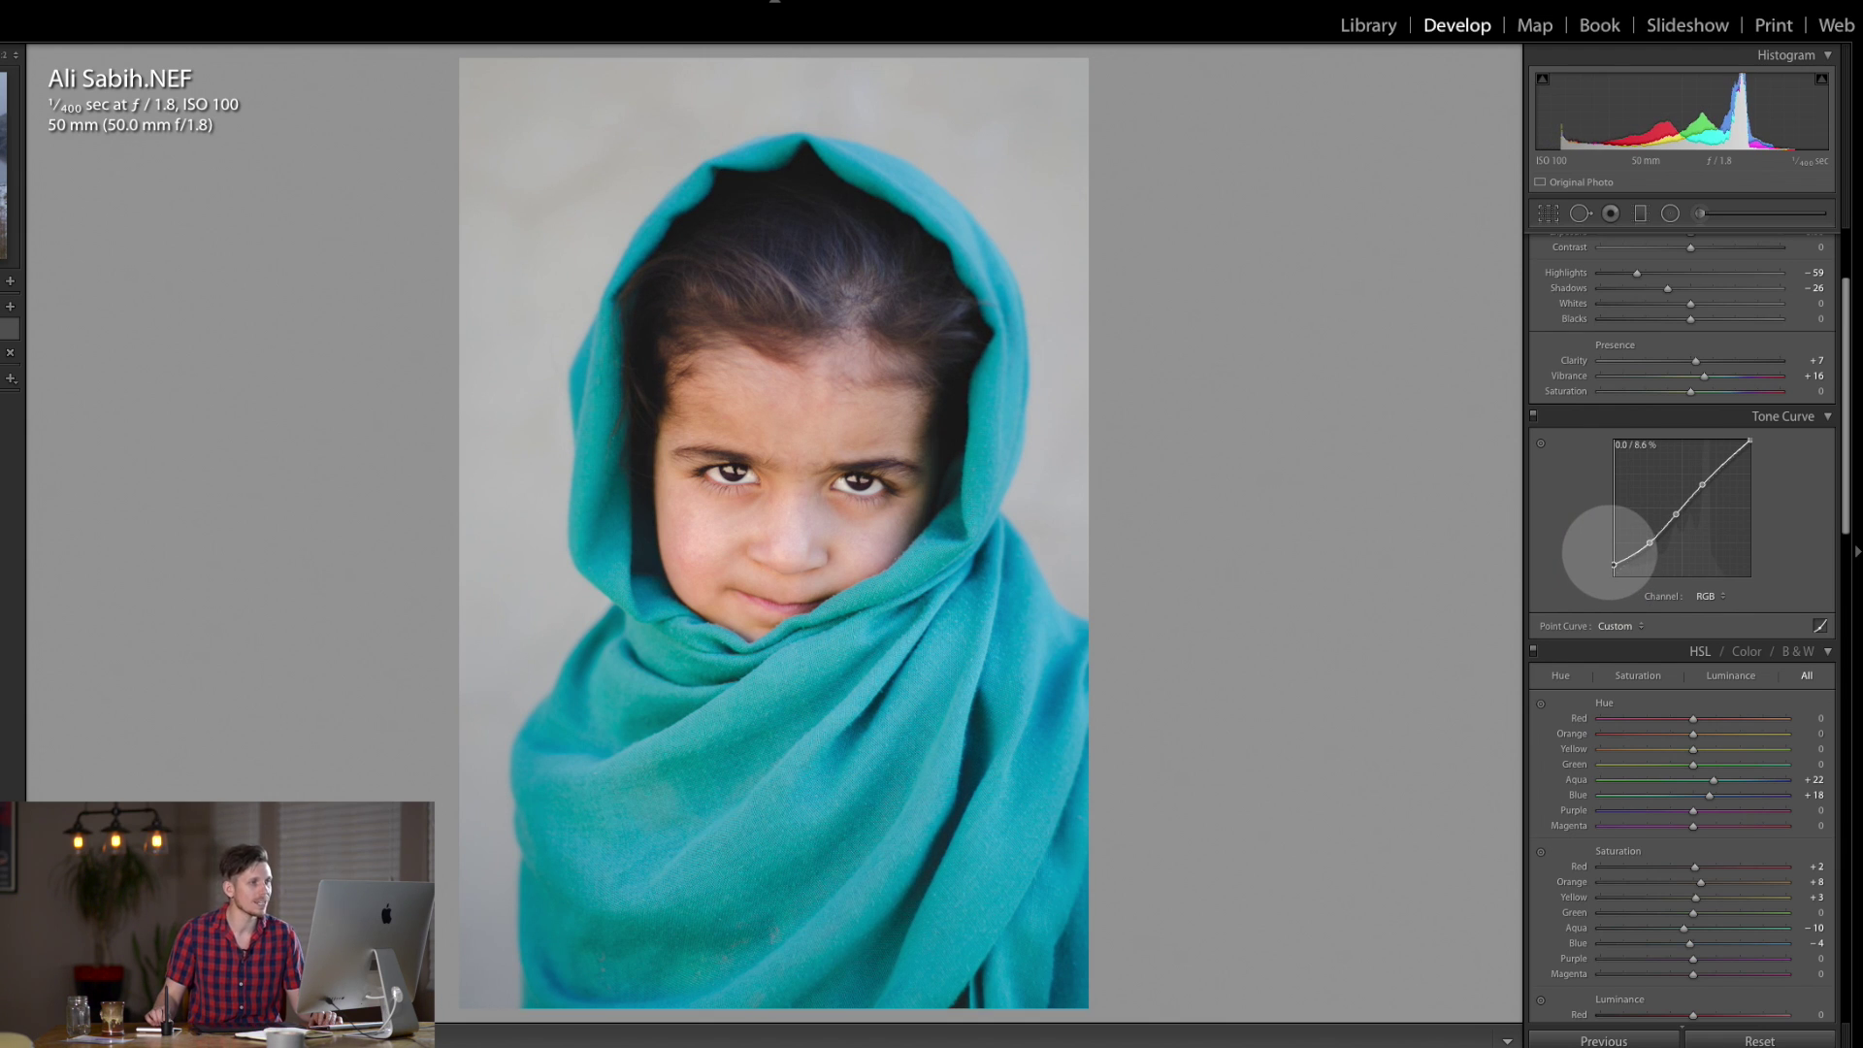
pyautogui.moveTo(1612, 564)
pyautogui.mouseDown()
pyautogui.moveTo(1607, 531)
pyautogui.moveTo(1622, 591)
pyautogui.mouseUp()
pyautogui.click(1613, 571)
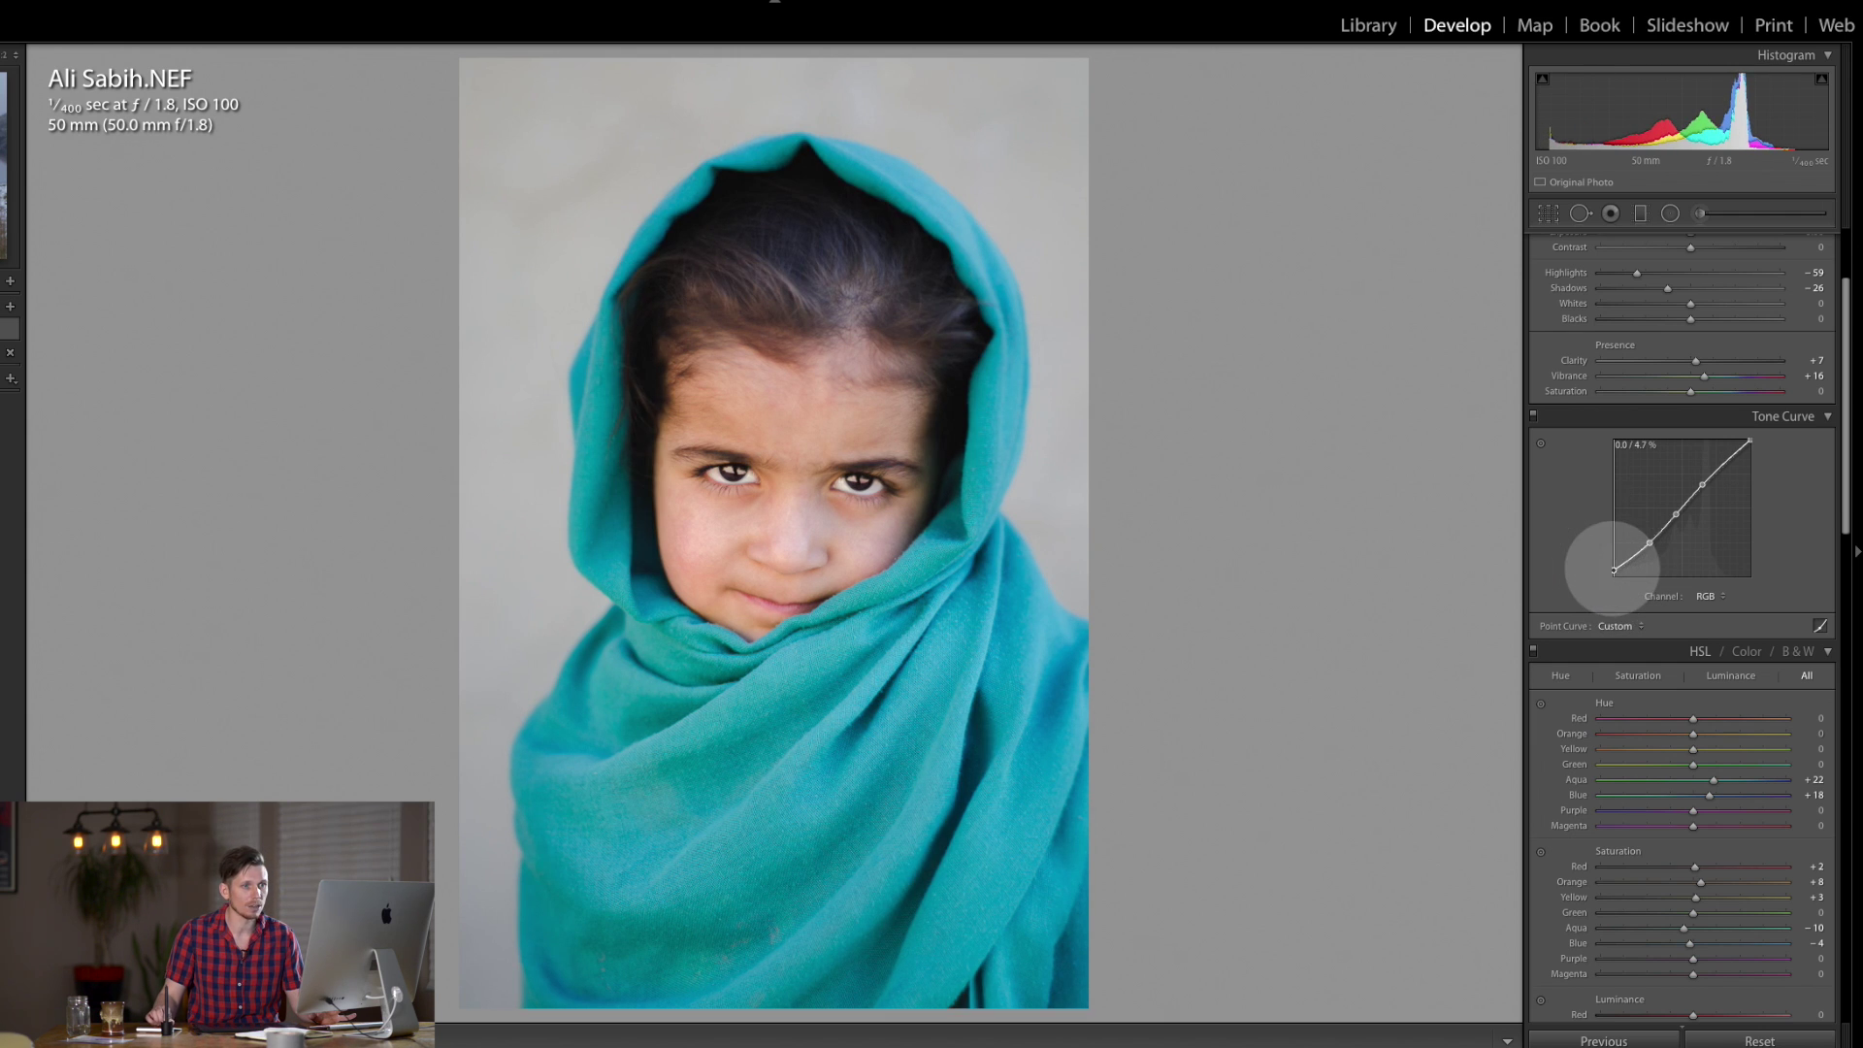
# Anchor the midtones of the Red channel's tone curve, raise its black point slightly, and inspect the dark hair up close.
pyautogui.click(1709, 600)
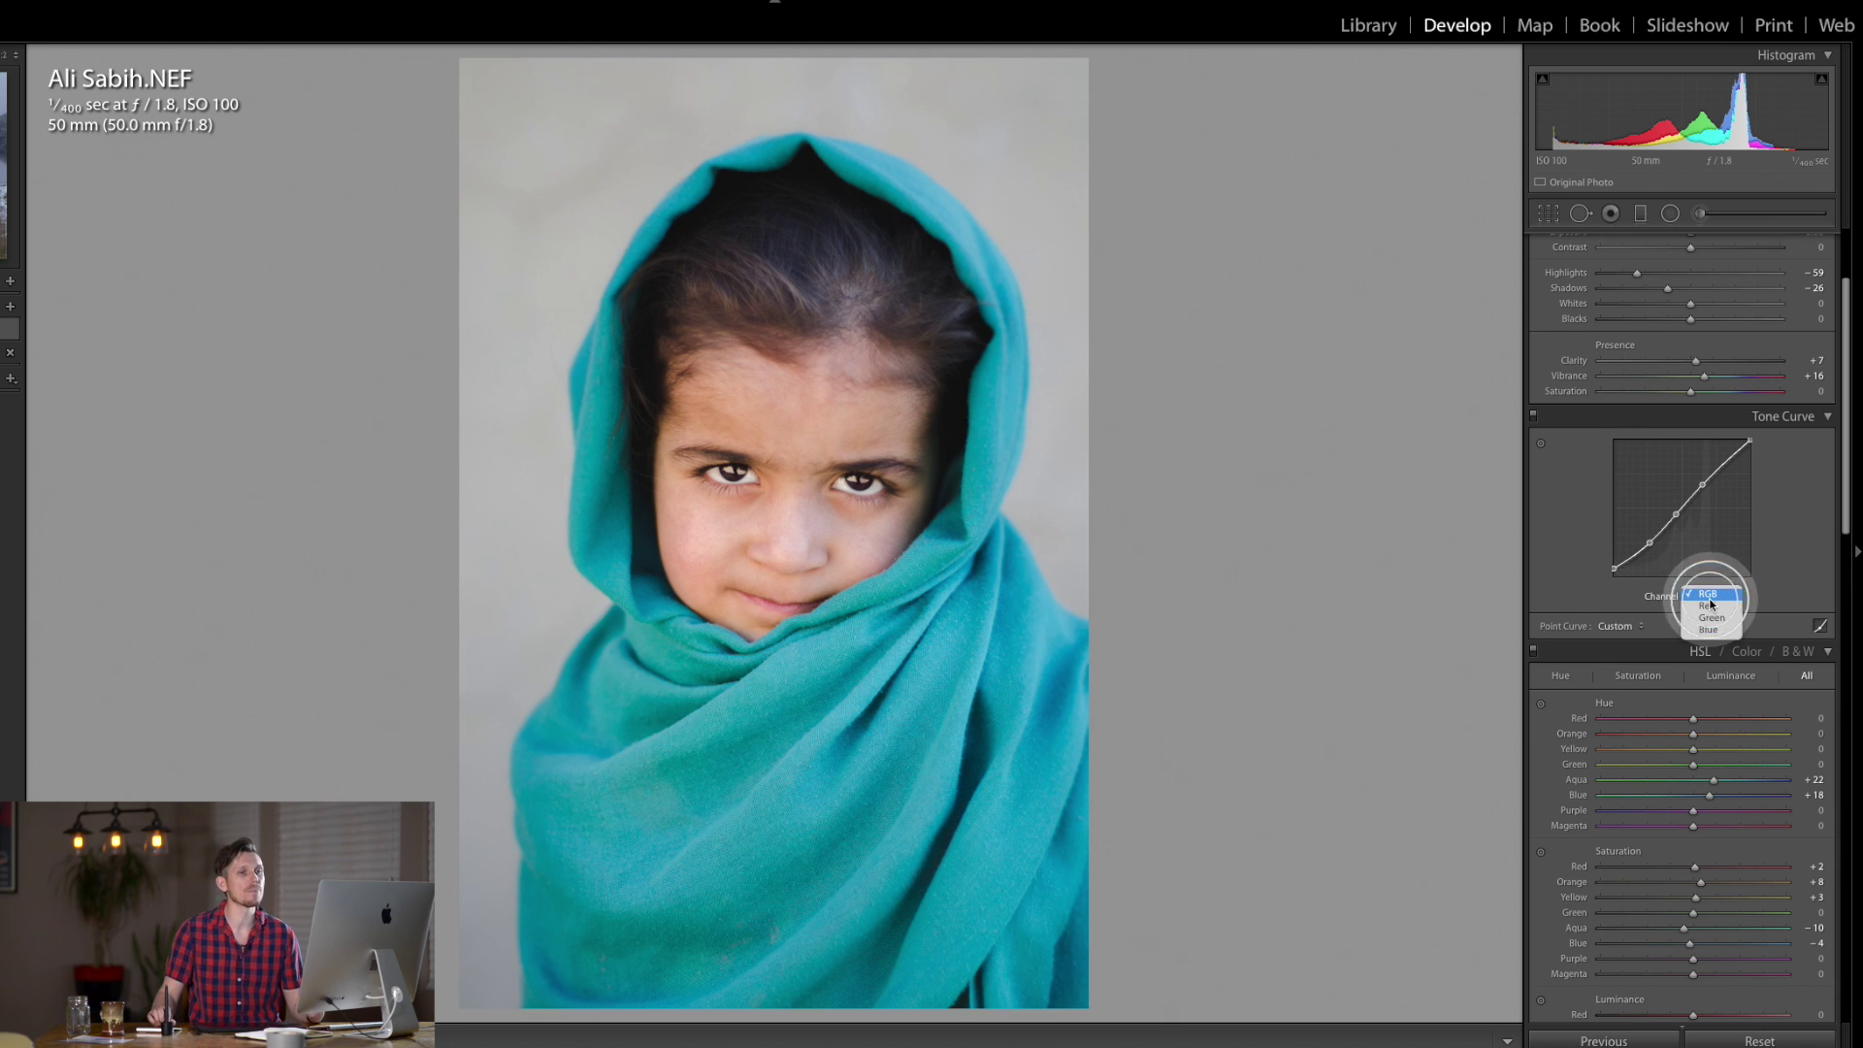
pyautogui.click(1709, 603)
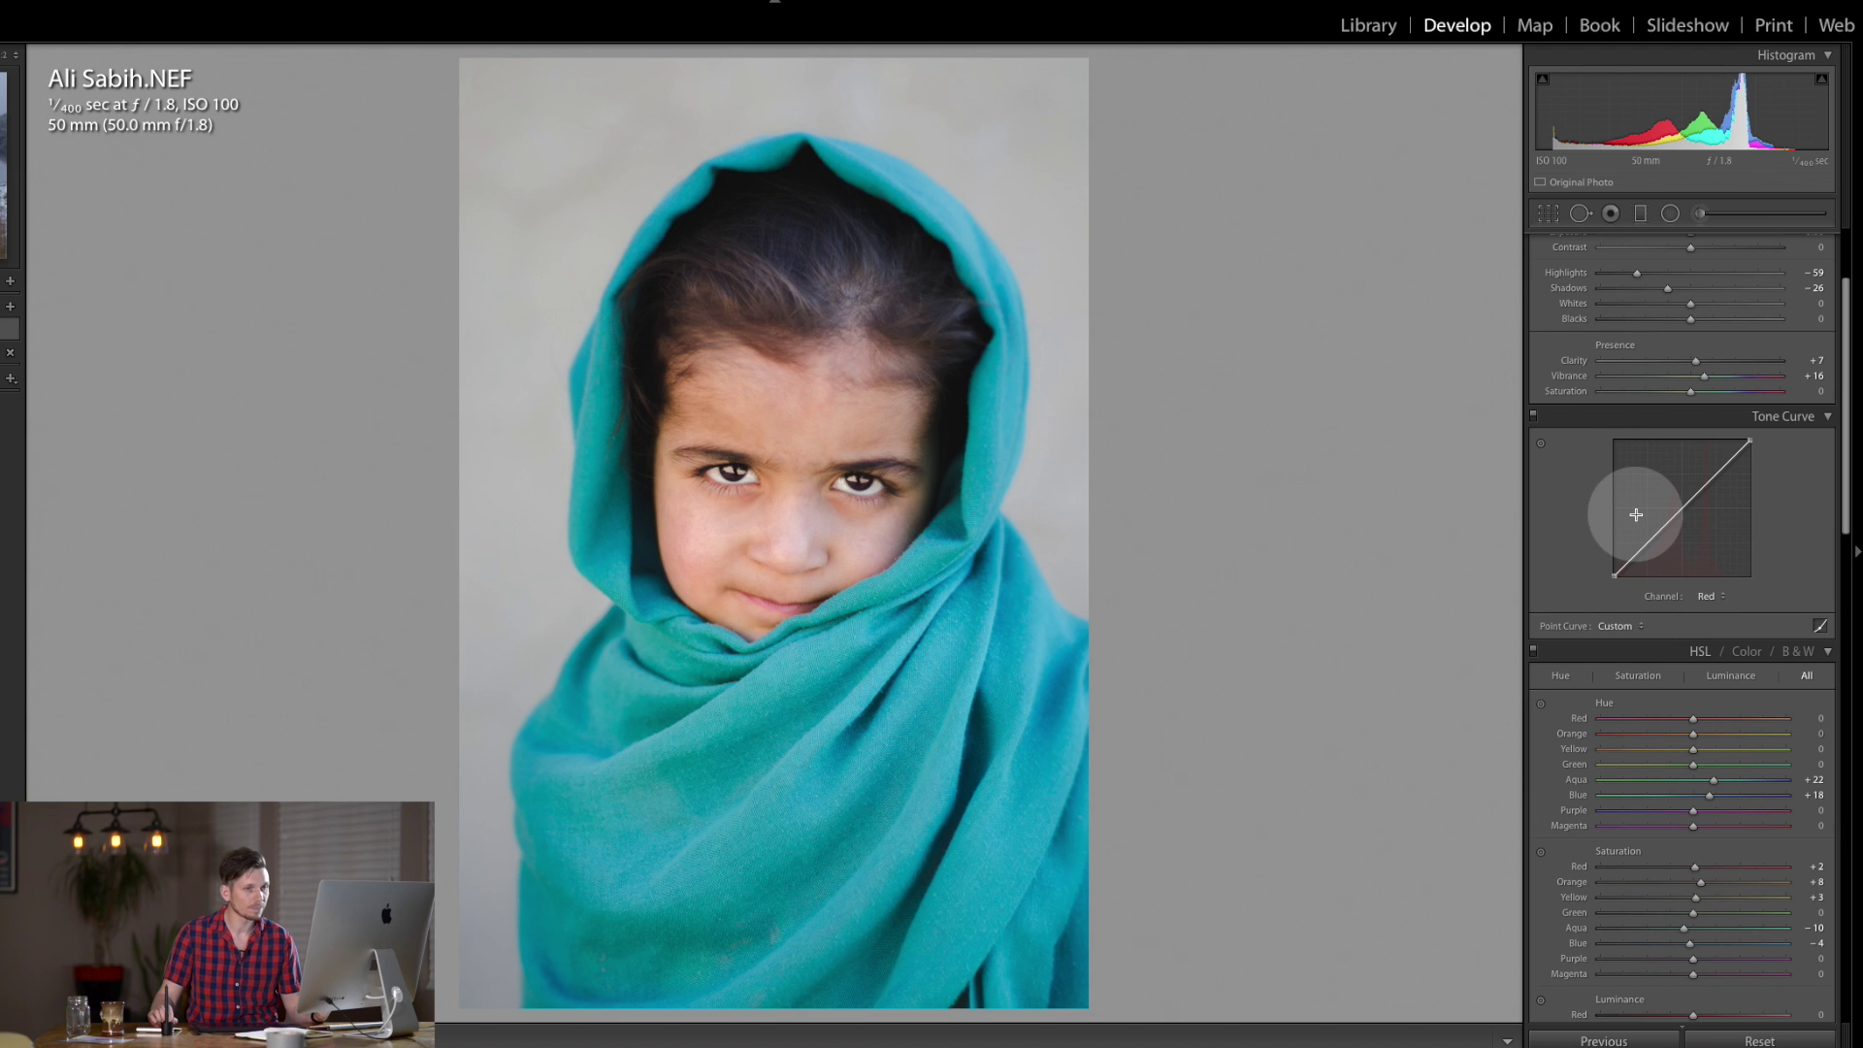
pyautogui.click(1680, 509)
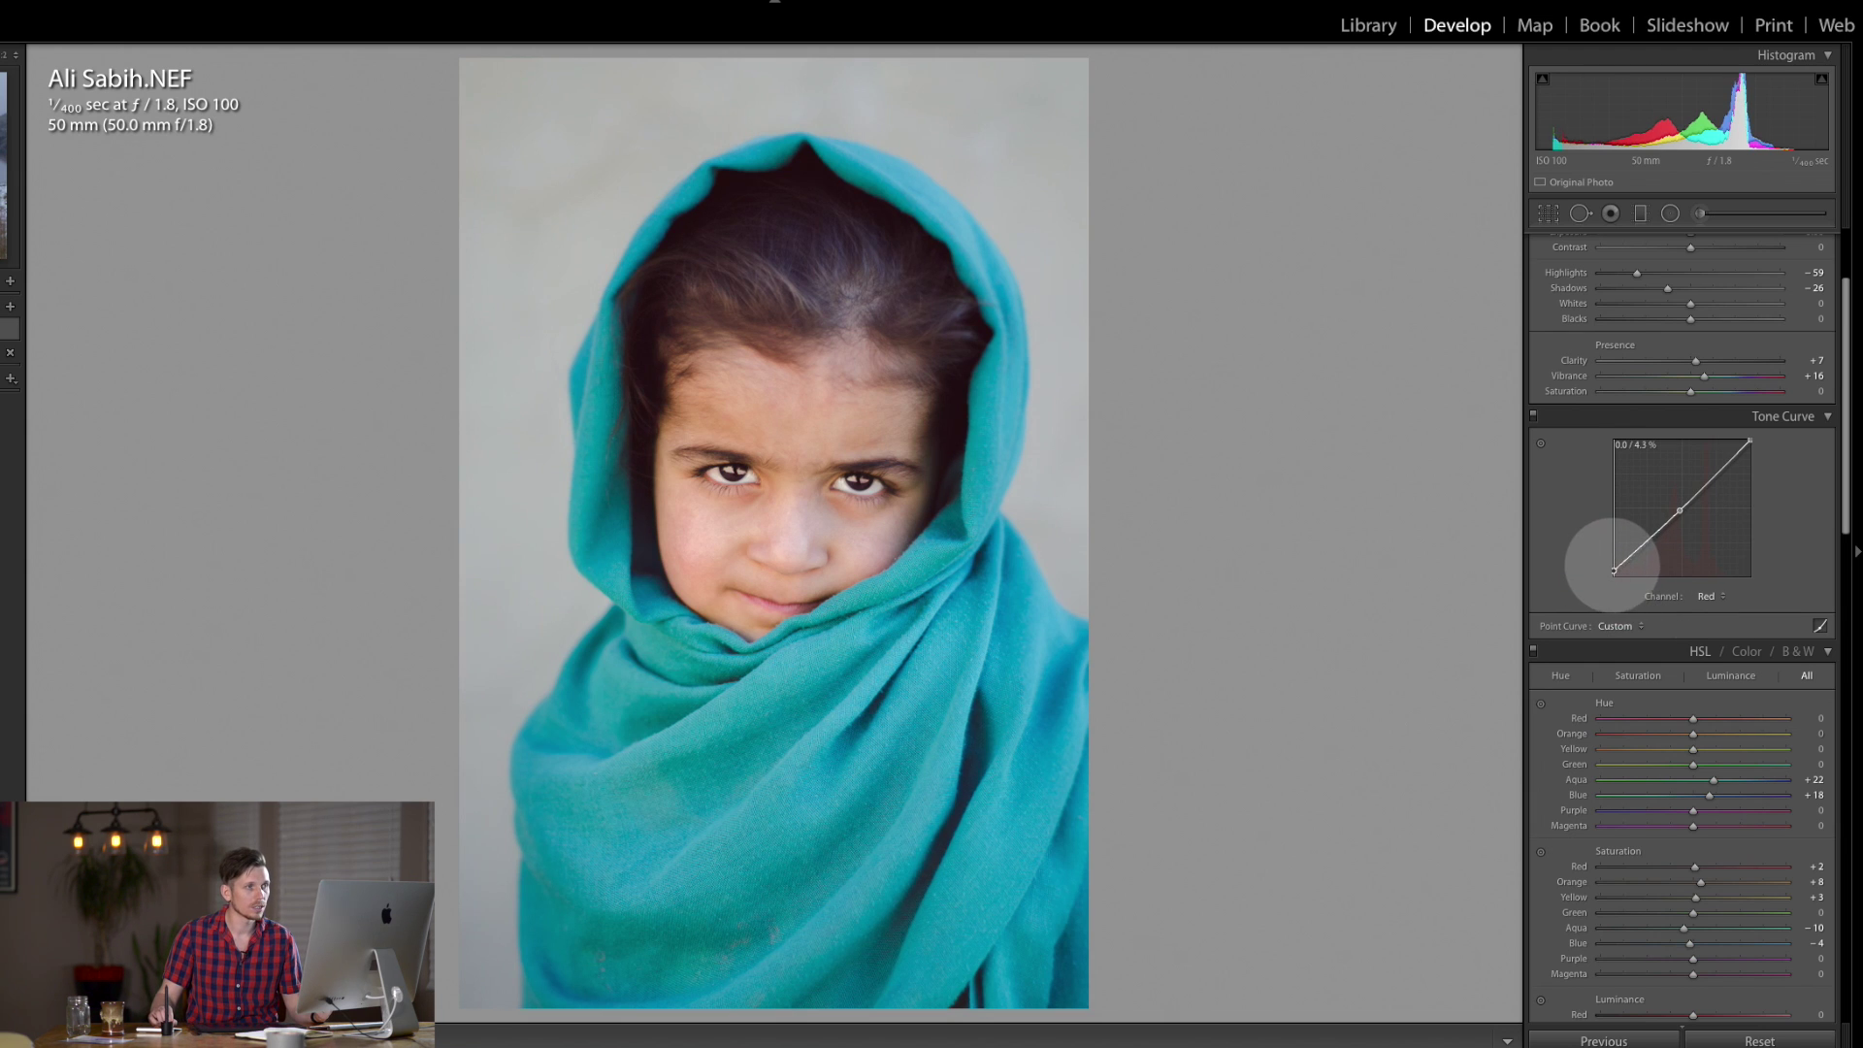
pyautogui.click(782, 203)
pyautogui.moveTo(1101, 249); pyautogui.dragTo(476, 48)
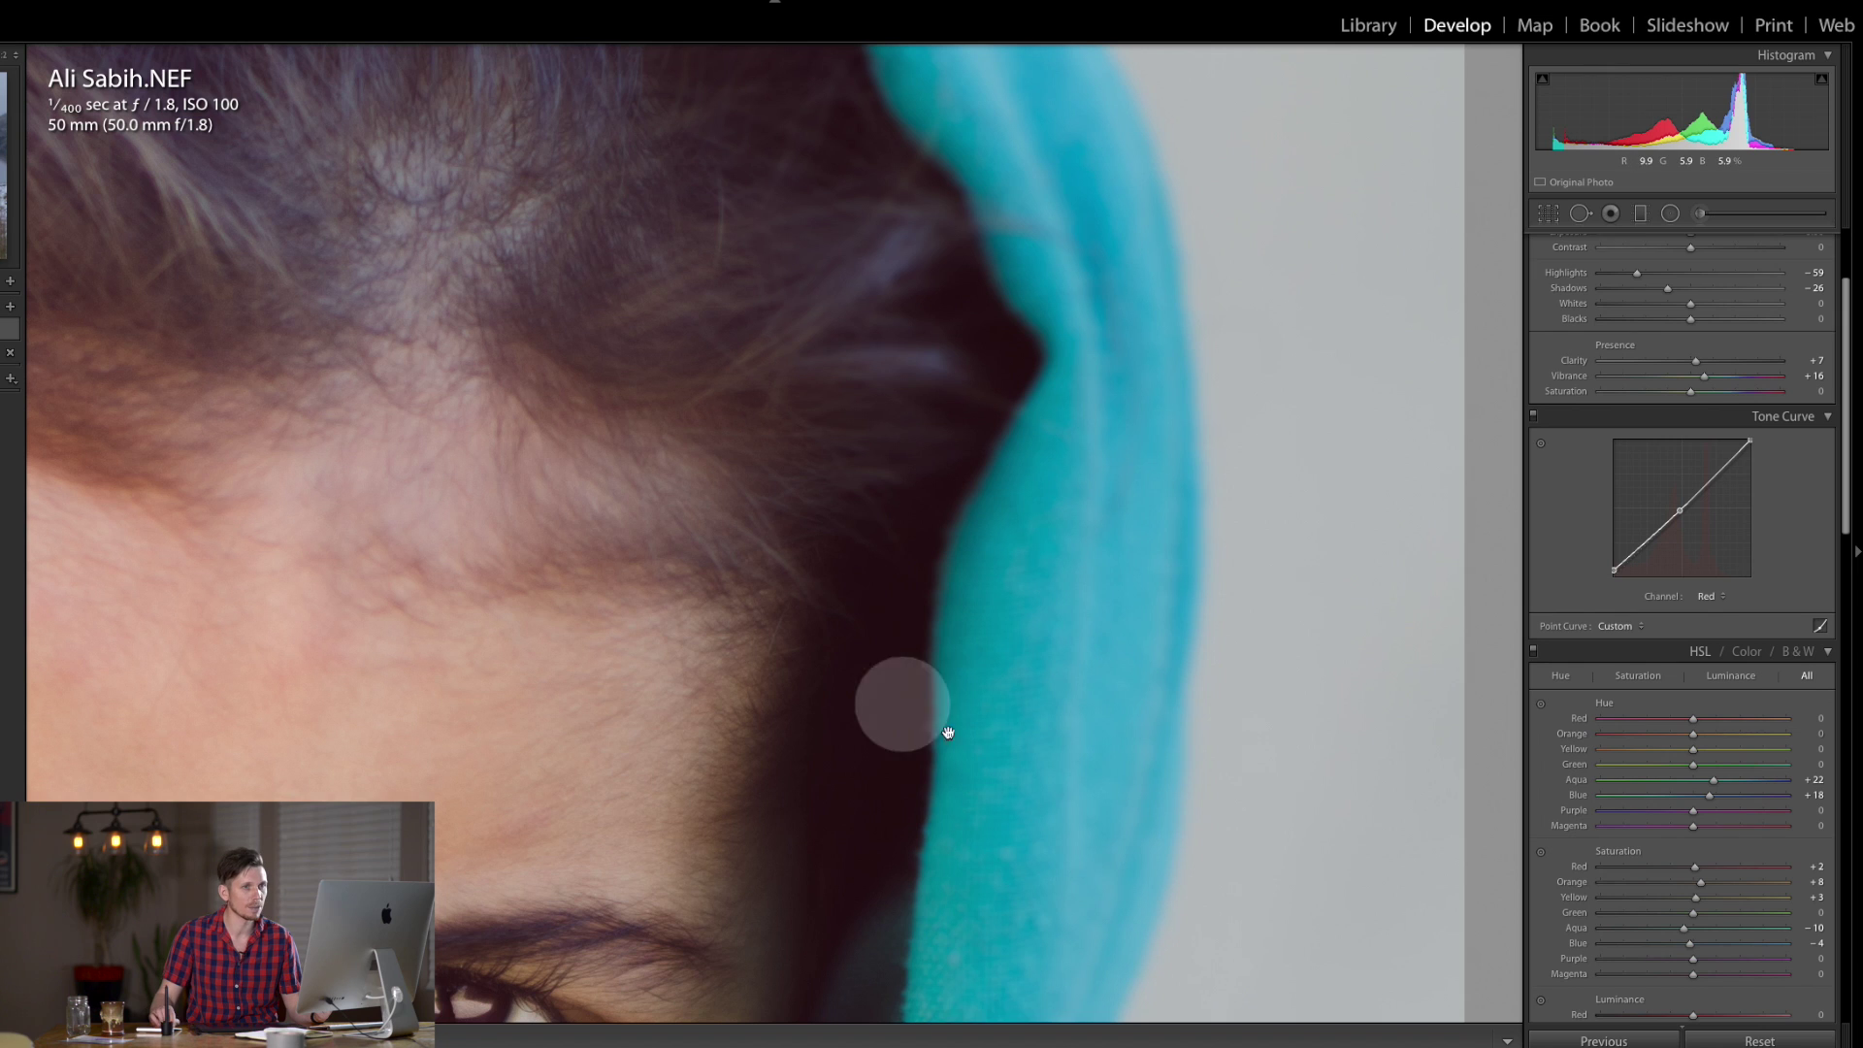
# Refine the Red tone curve's midtone anchor, and on the Green channel raise the black point slightly and anchor the lower midtones.
pyautogui.click(1678, 511)
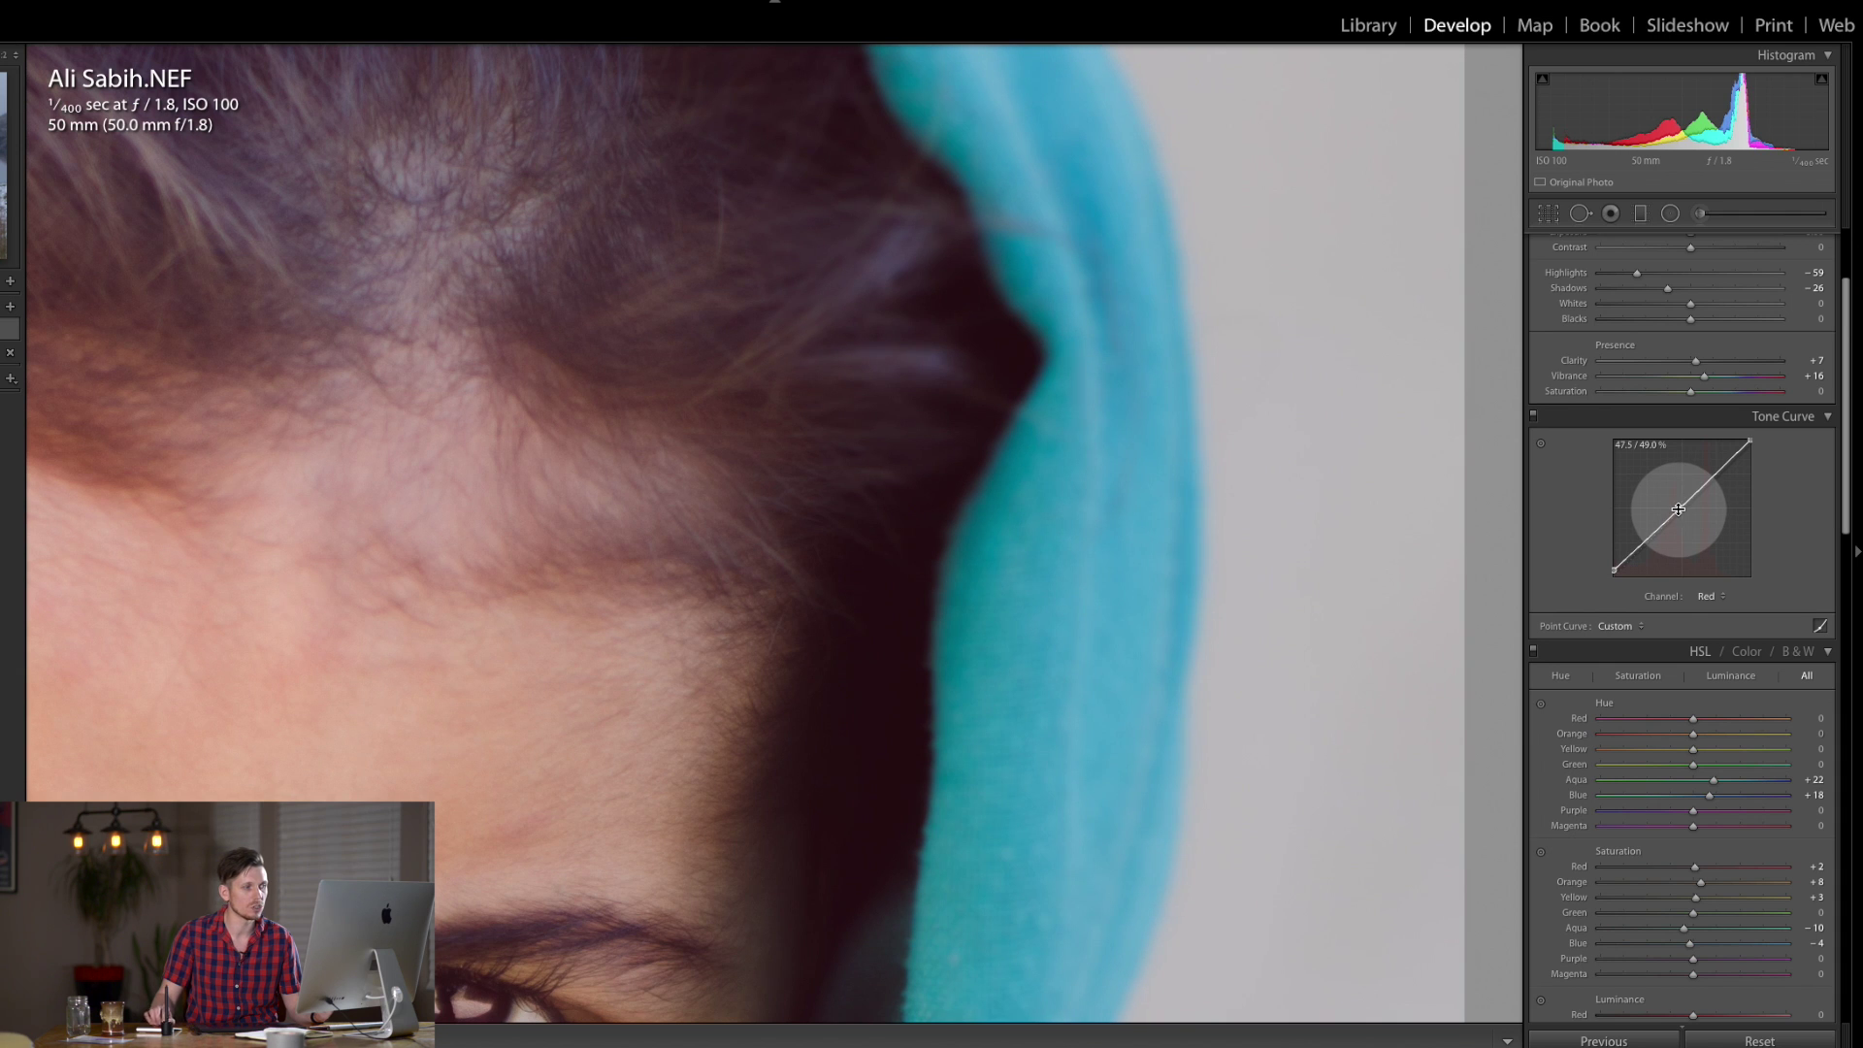
pyautogui.click(970, 700)
pyautogui.click(1706, 596)
pyautogui.click(1713, 610)
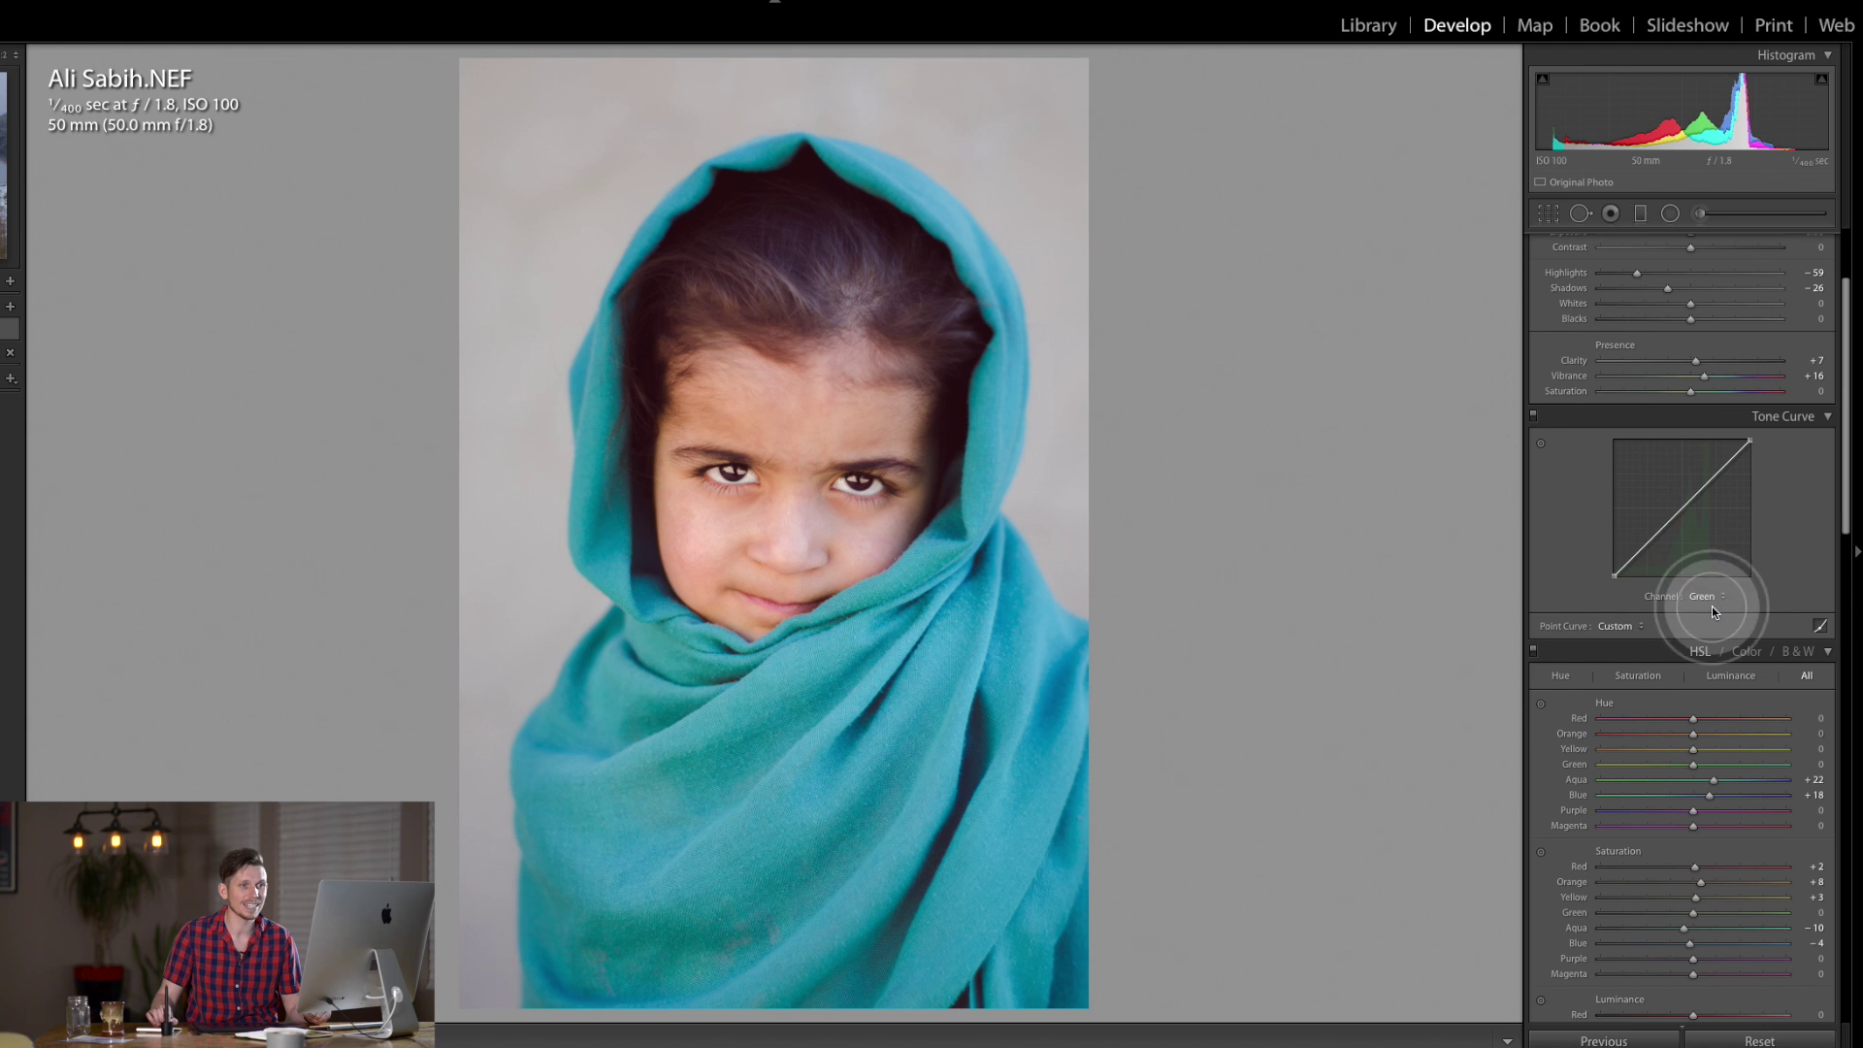
pyautogui.moveTo(1615, 575); pyautogui.dragTo(1615, 572)
pyautogui.click(1662, 524)
pyautogui.moveTo(1664, 525); pyautogui.dragTo(1667, 527)
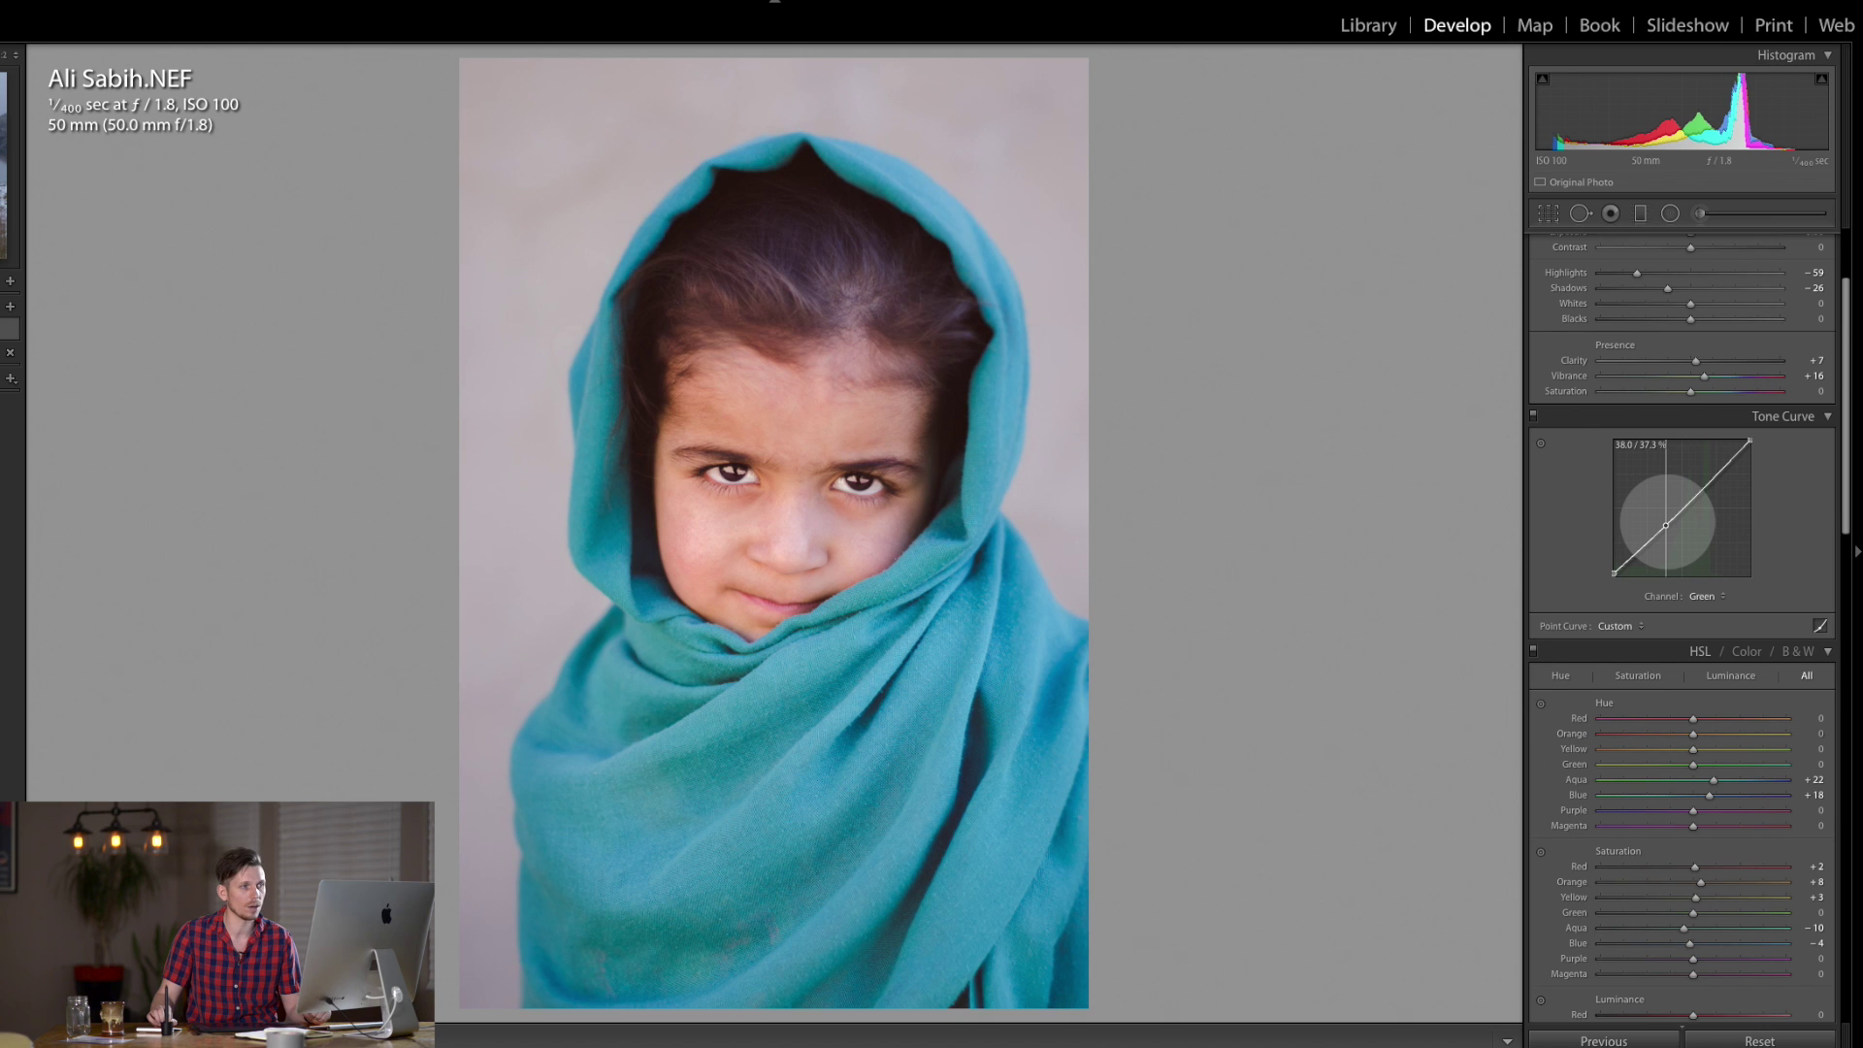
# Shape the Blue channel's tone curve with a raised upper-midtone point, a midtone anchor at 51.8/50.6 % and a slightly raised black point.
pyautogui.click(1713, 591)
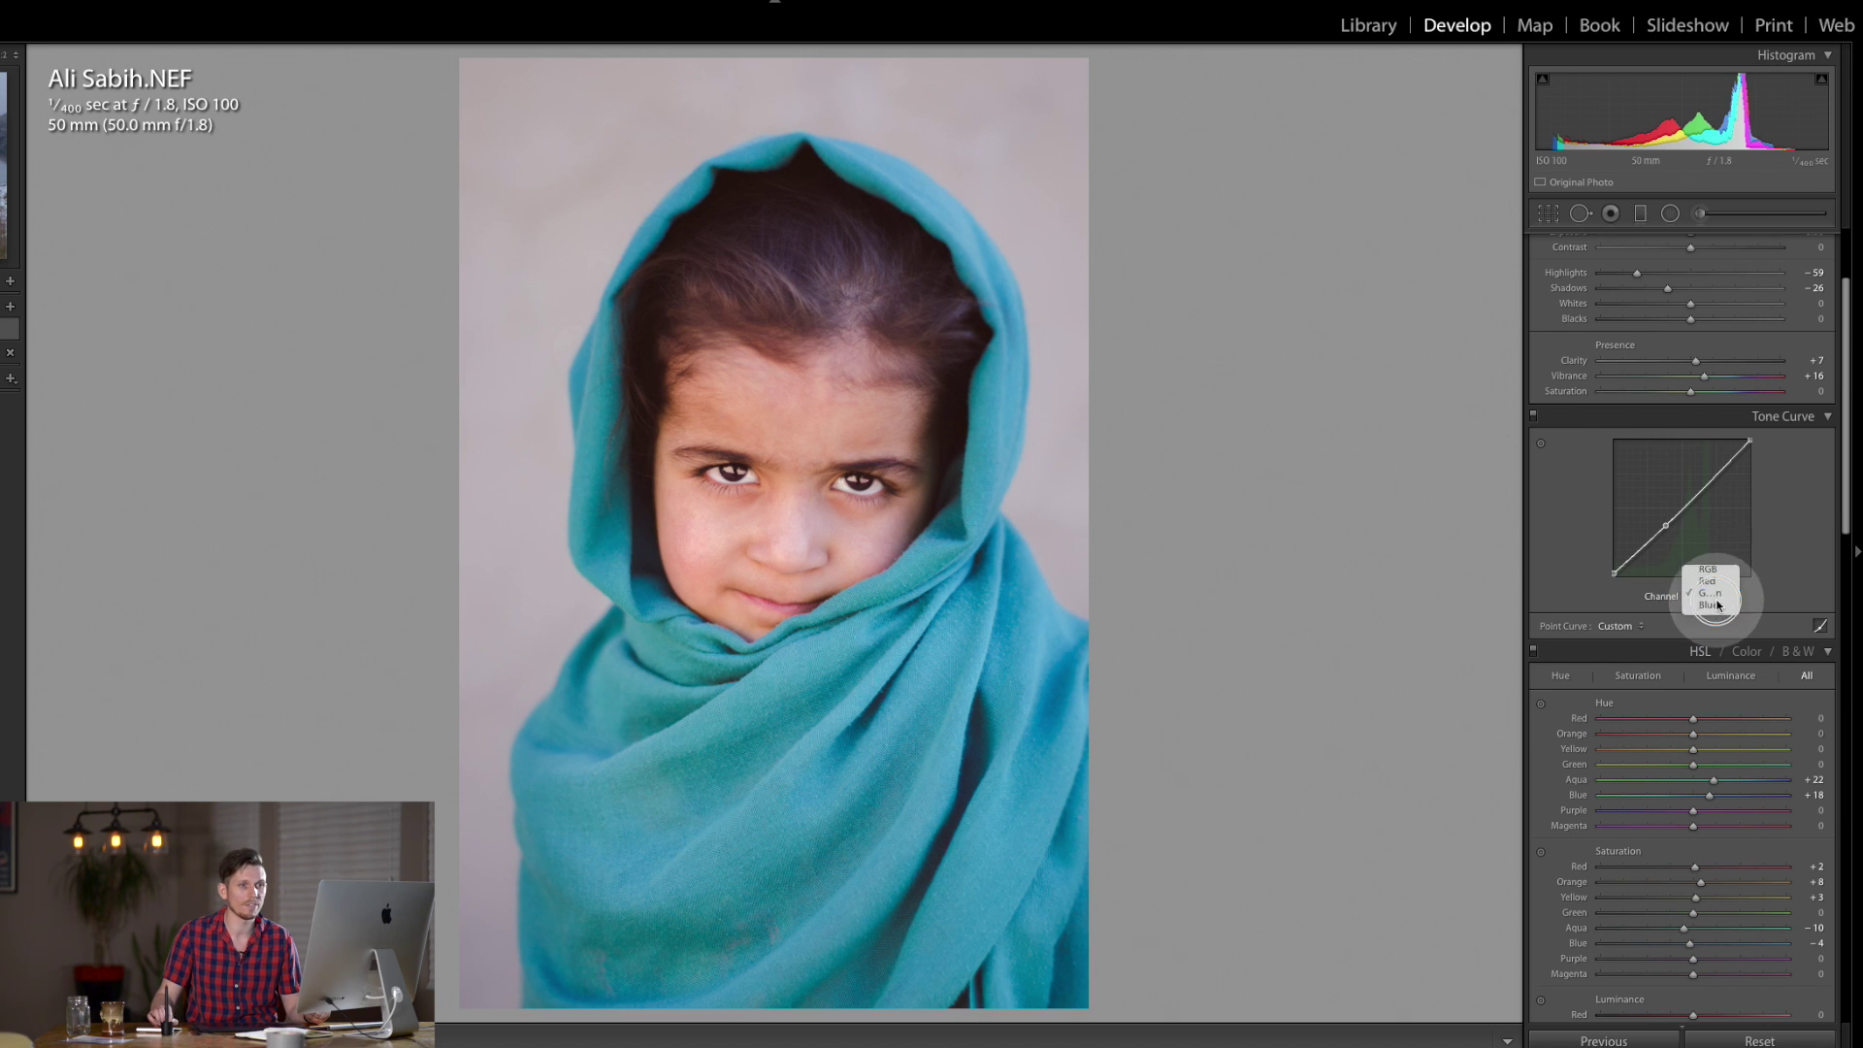
pyautogui.click(1720, 607)
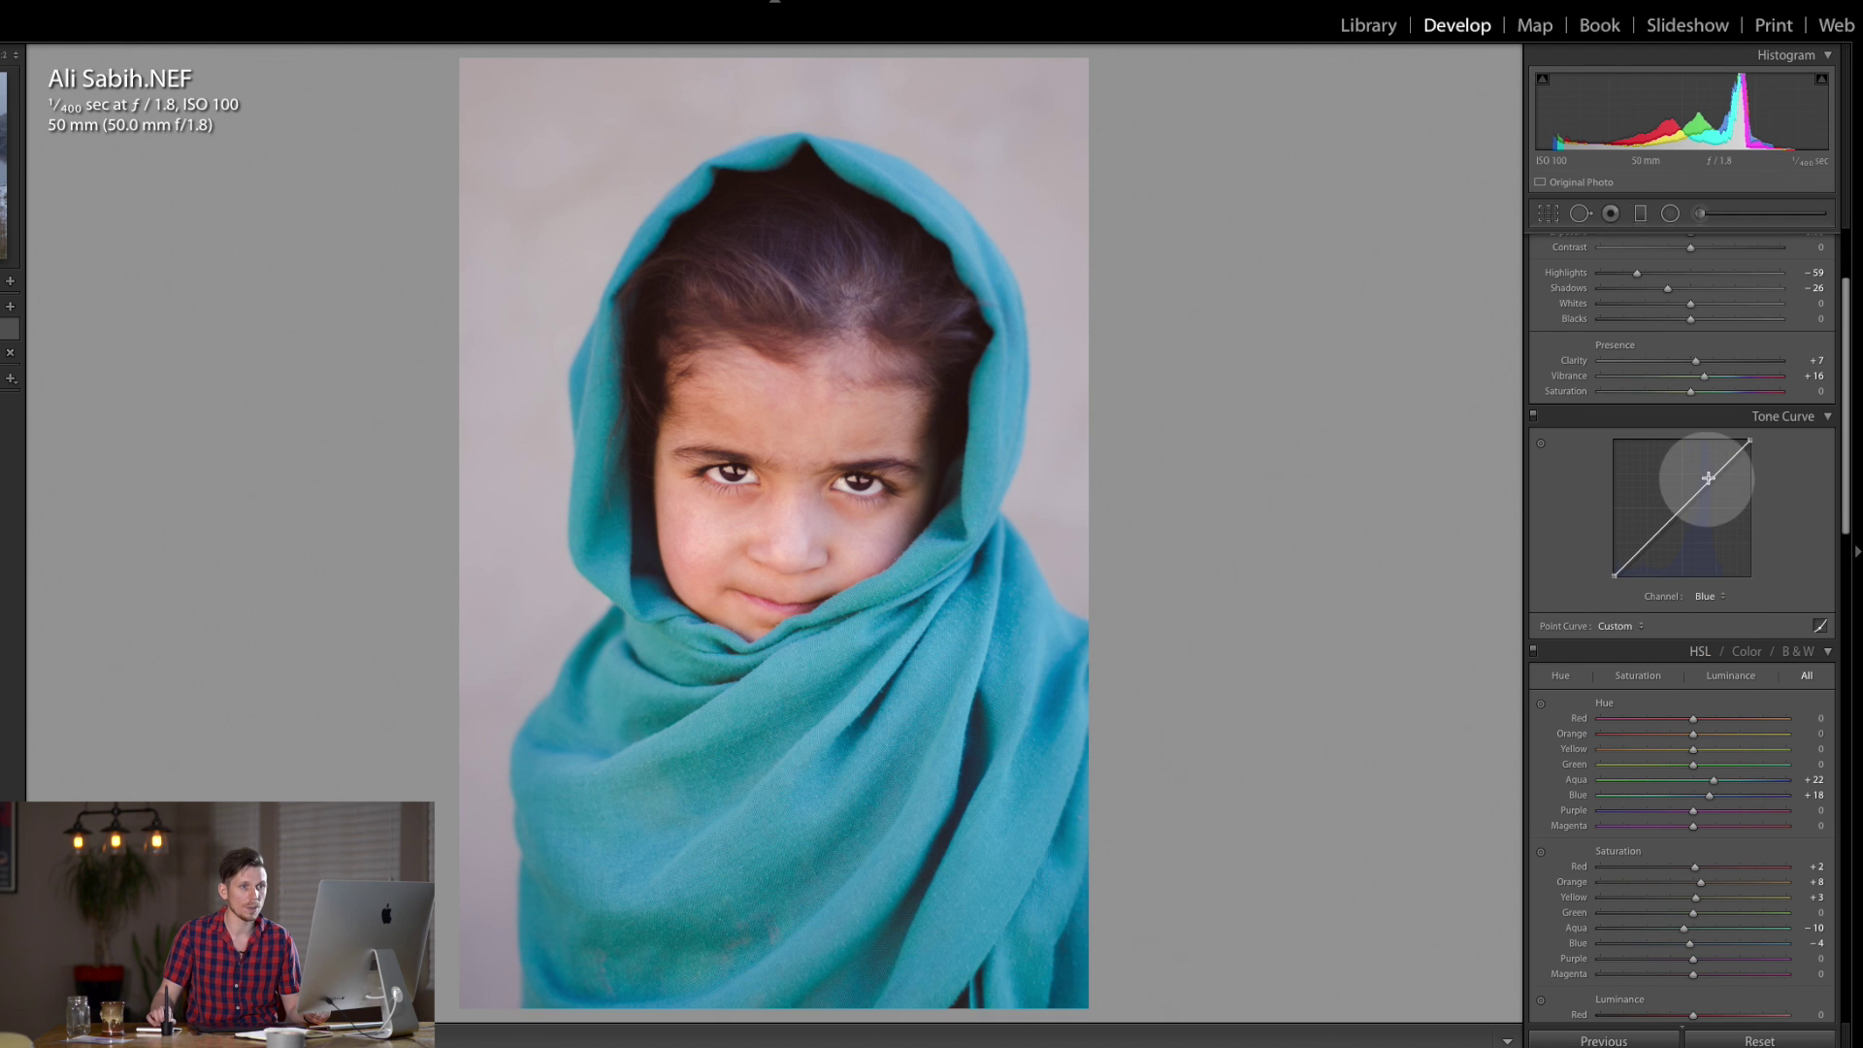
pyautogui.moveTo(1715, 474); pyautogui.dragTo(1714, 473)
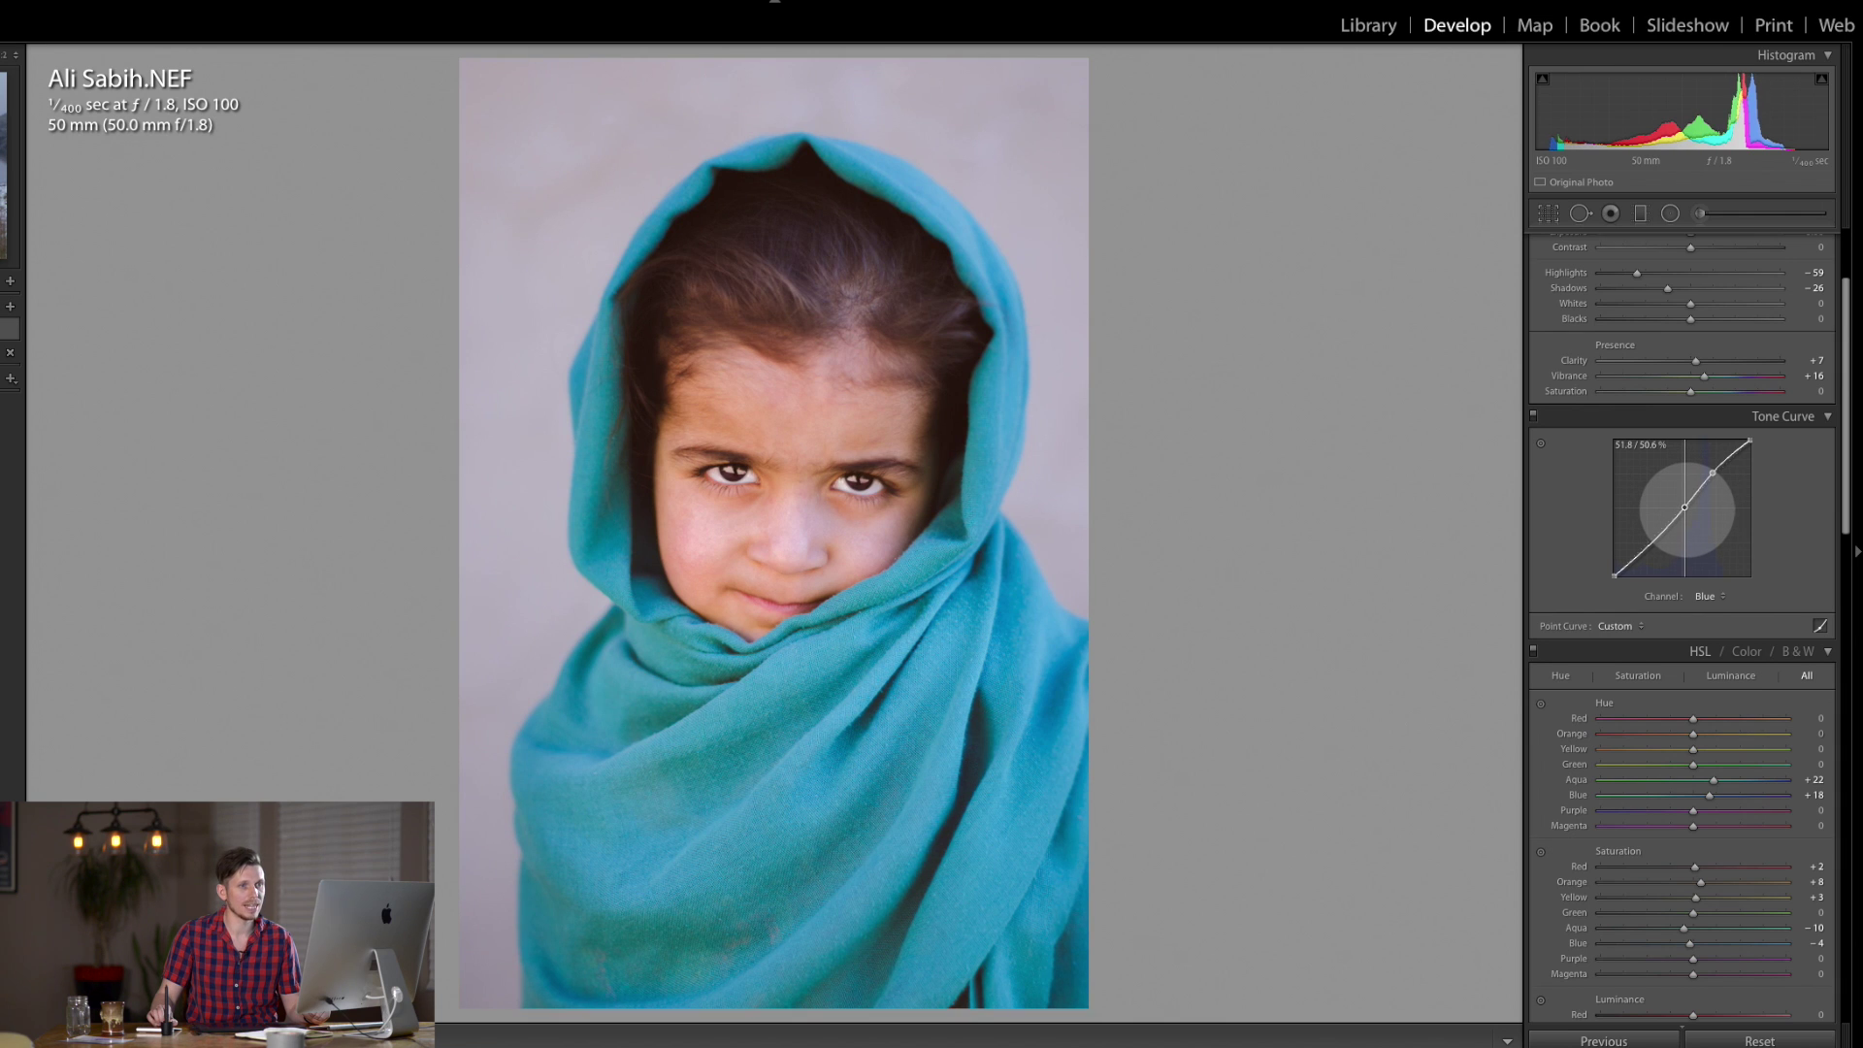
pyautogui.moveTo(1615, 576); pyautogui.dragTo(1614, 572)
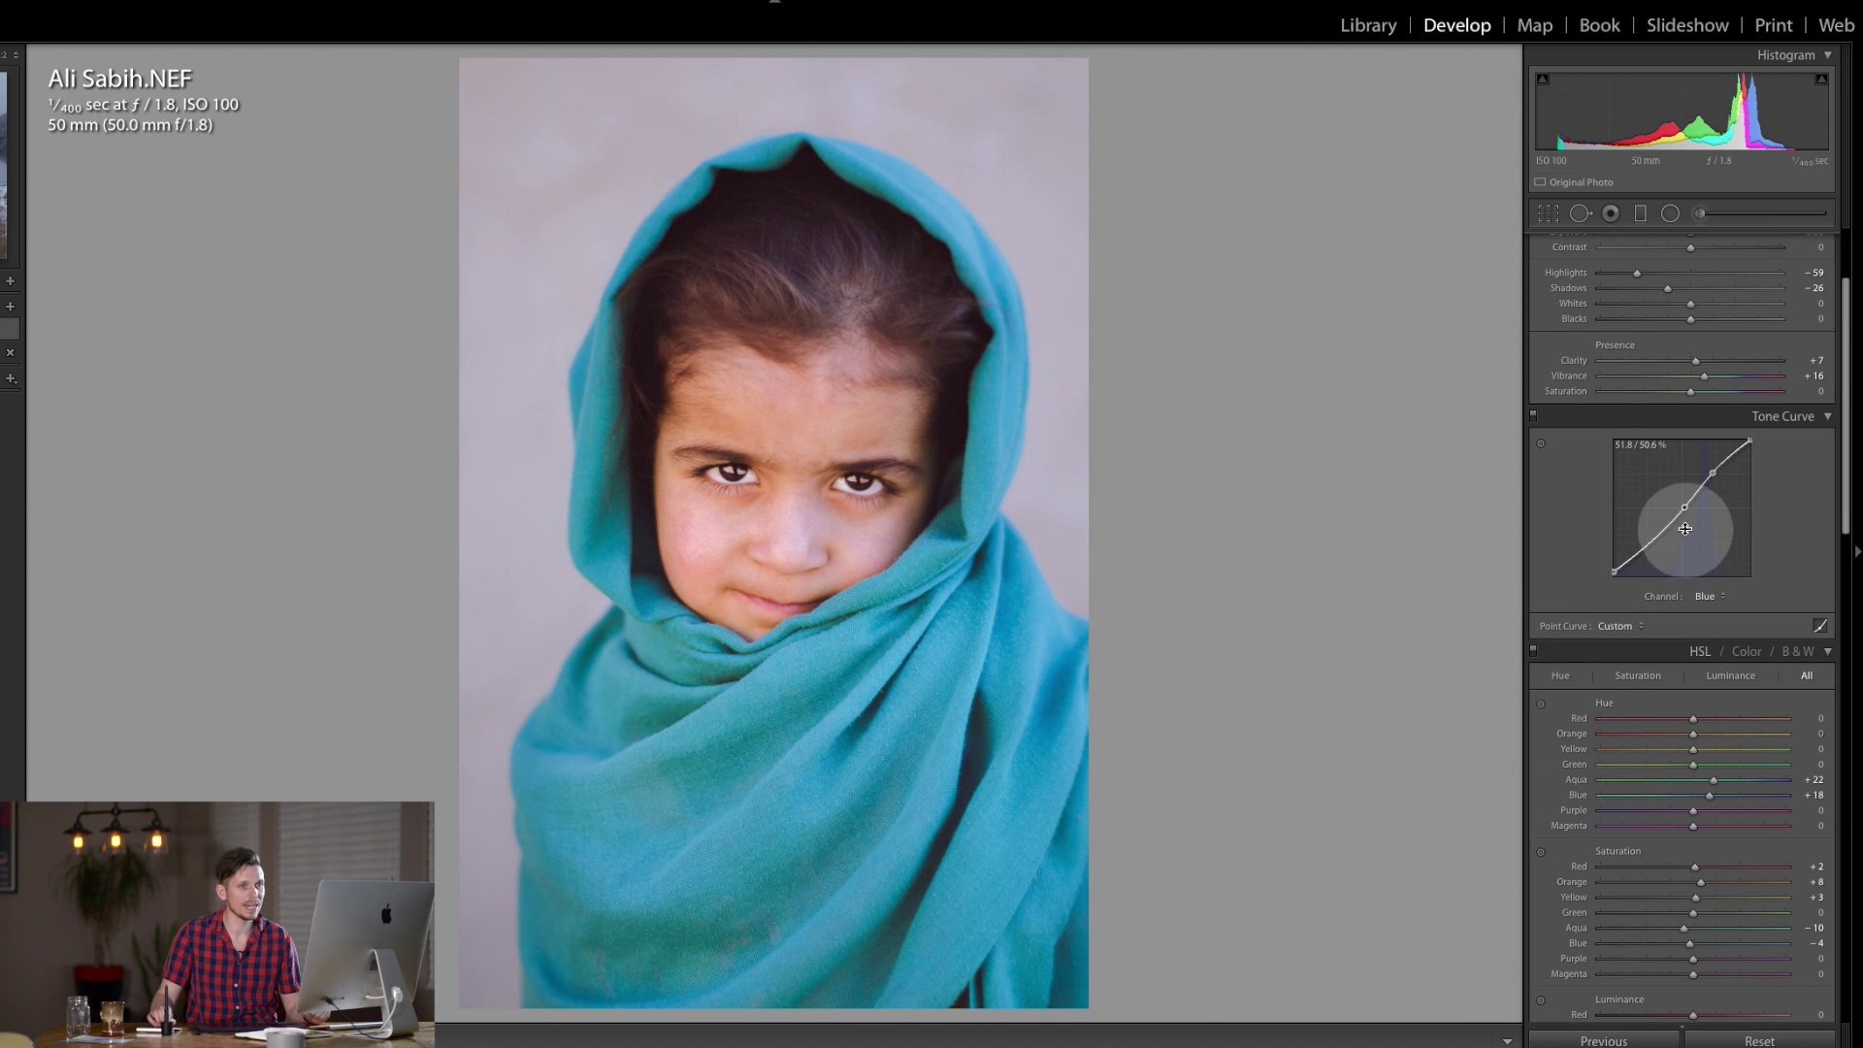
# Adjust the Red curve's midtone anchor, add an upper point at about 71.4/71.8 %, and compare the toned portrait with the before view.
pyautogui.click(1706, 596)
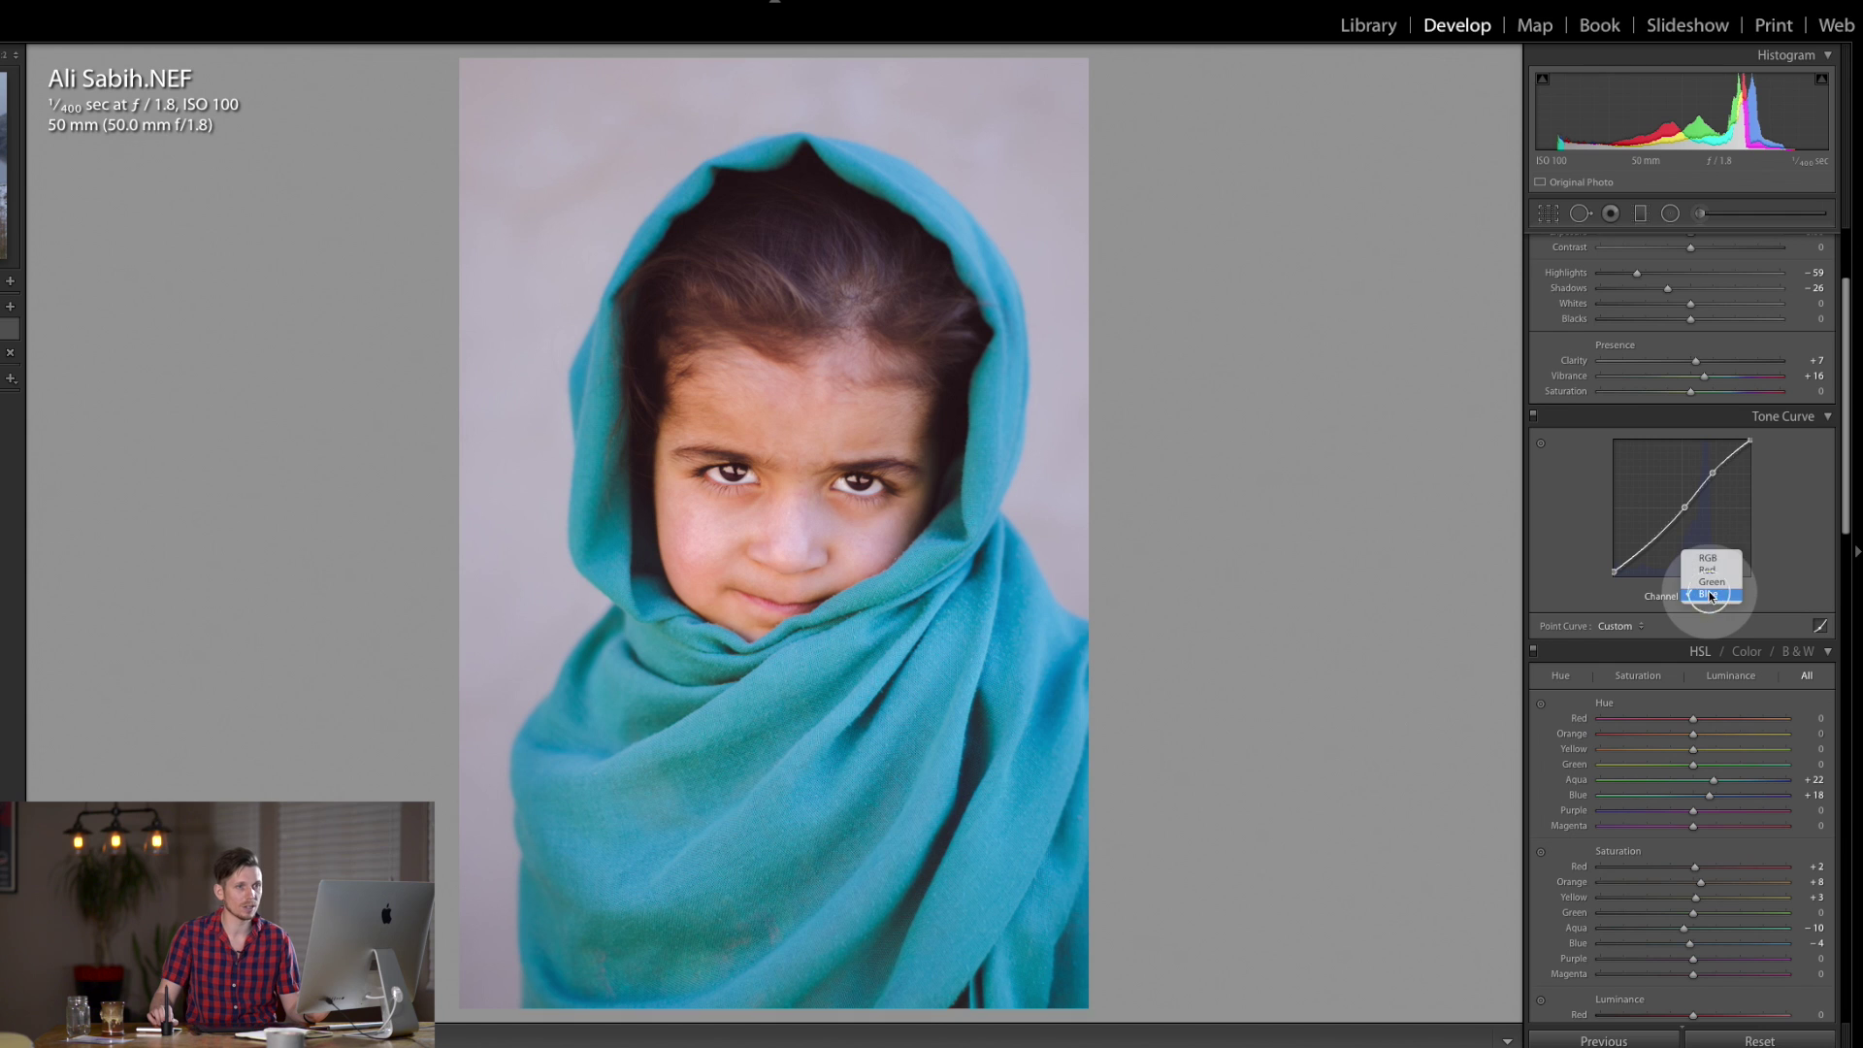
pyautogui.click(1708, 572)
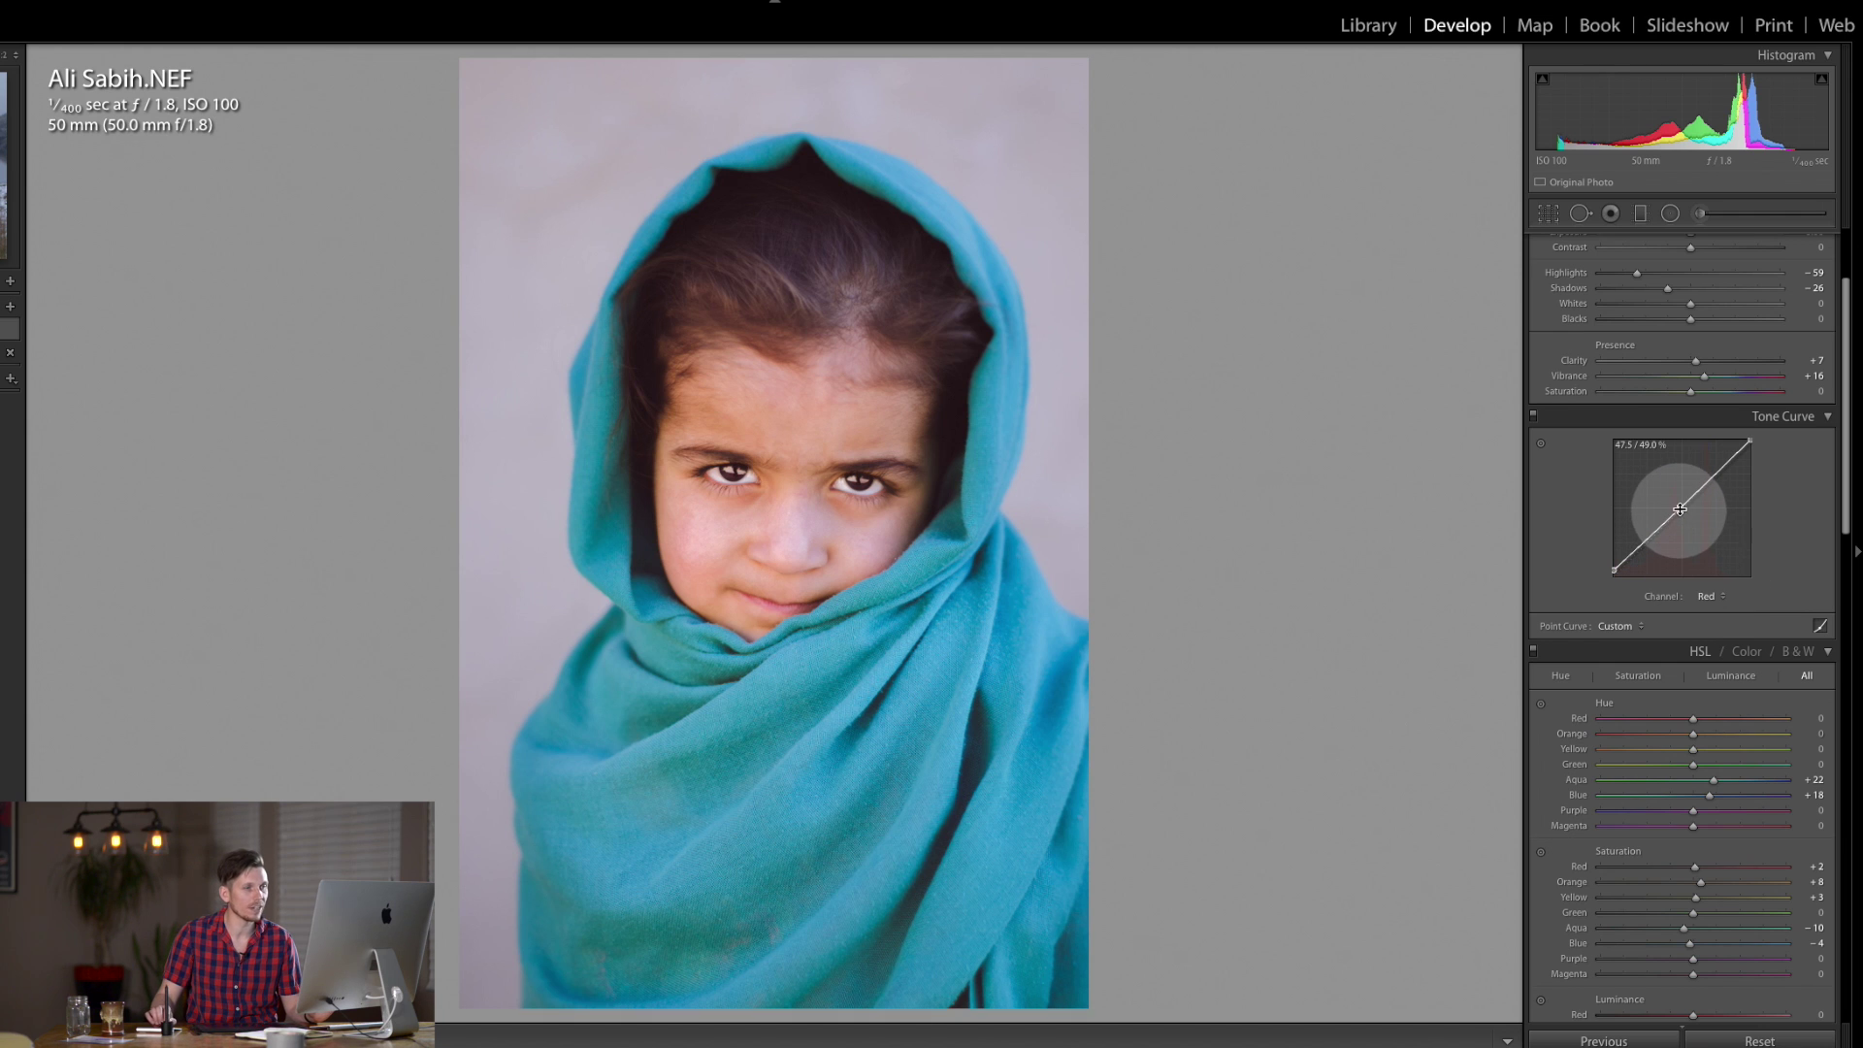
pyautogui.moveTo(1679, 506); pyautogui.dragTo(1682, 509)
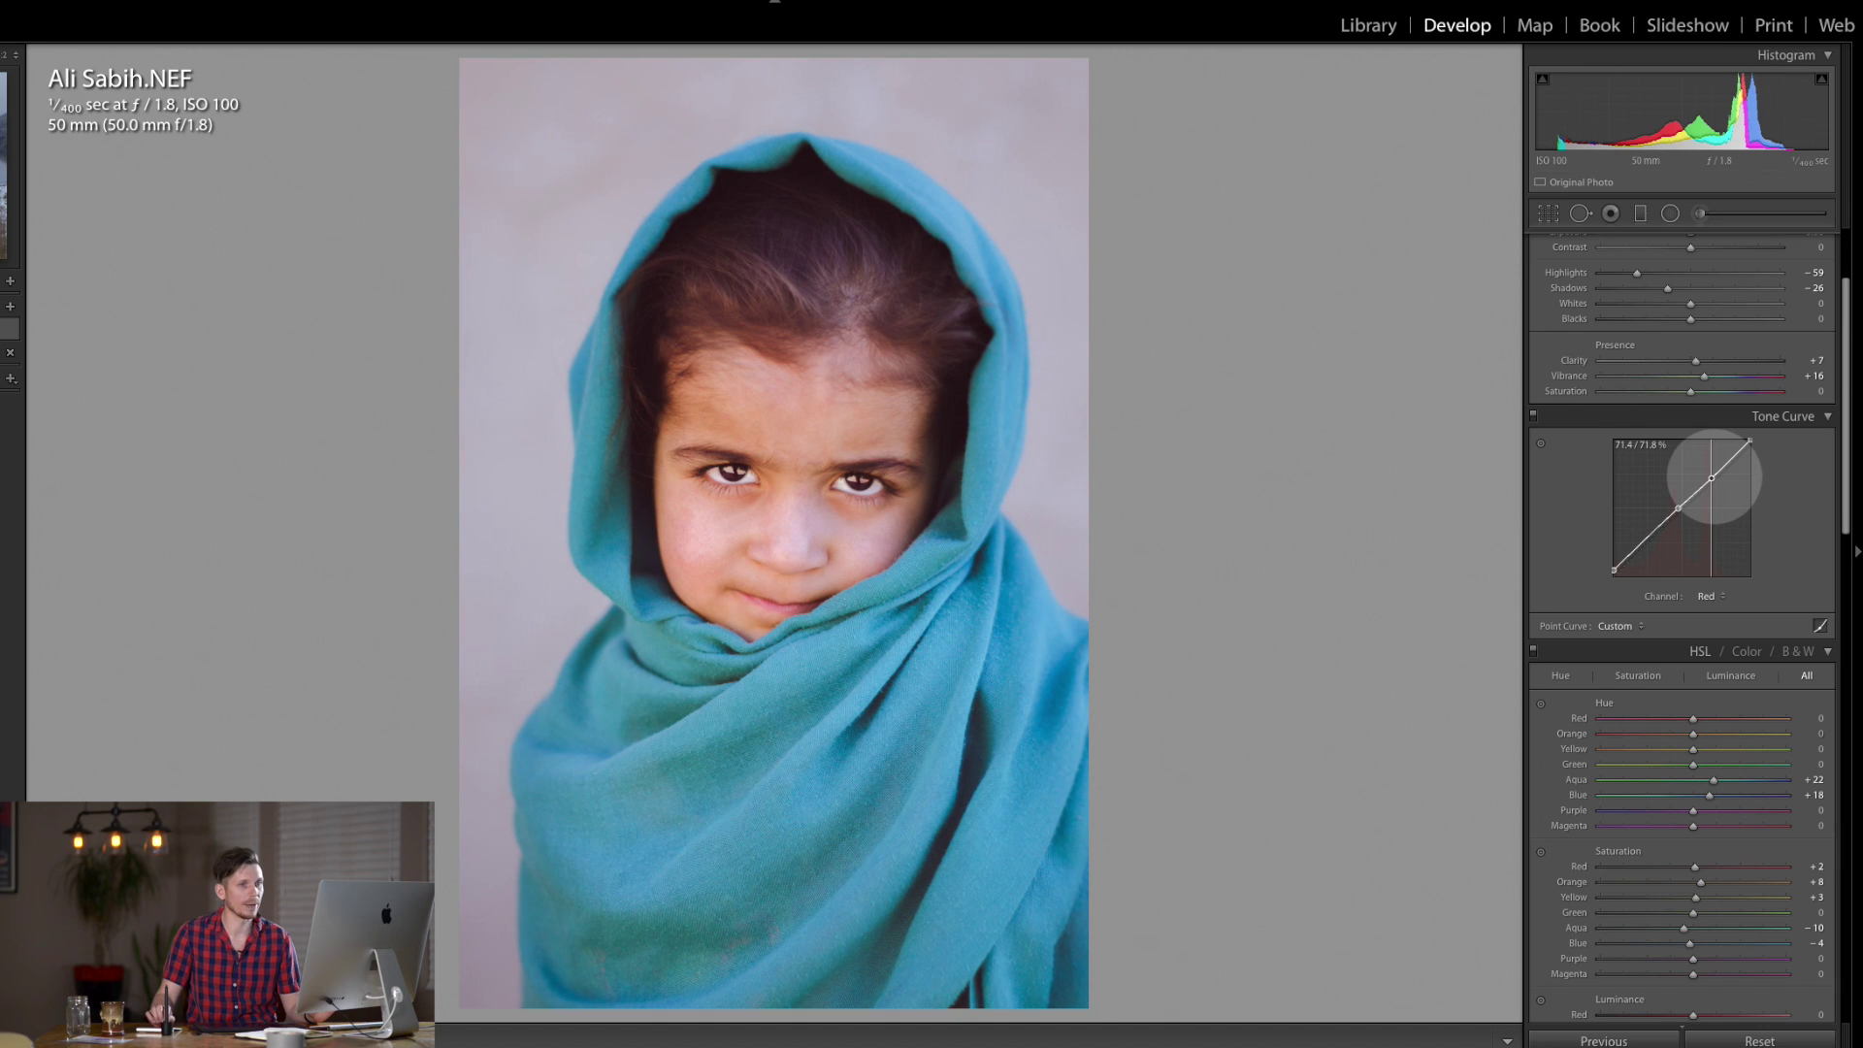
pyautogui.click(1714, 477)
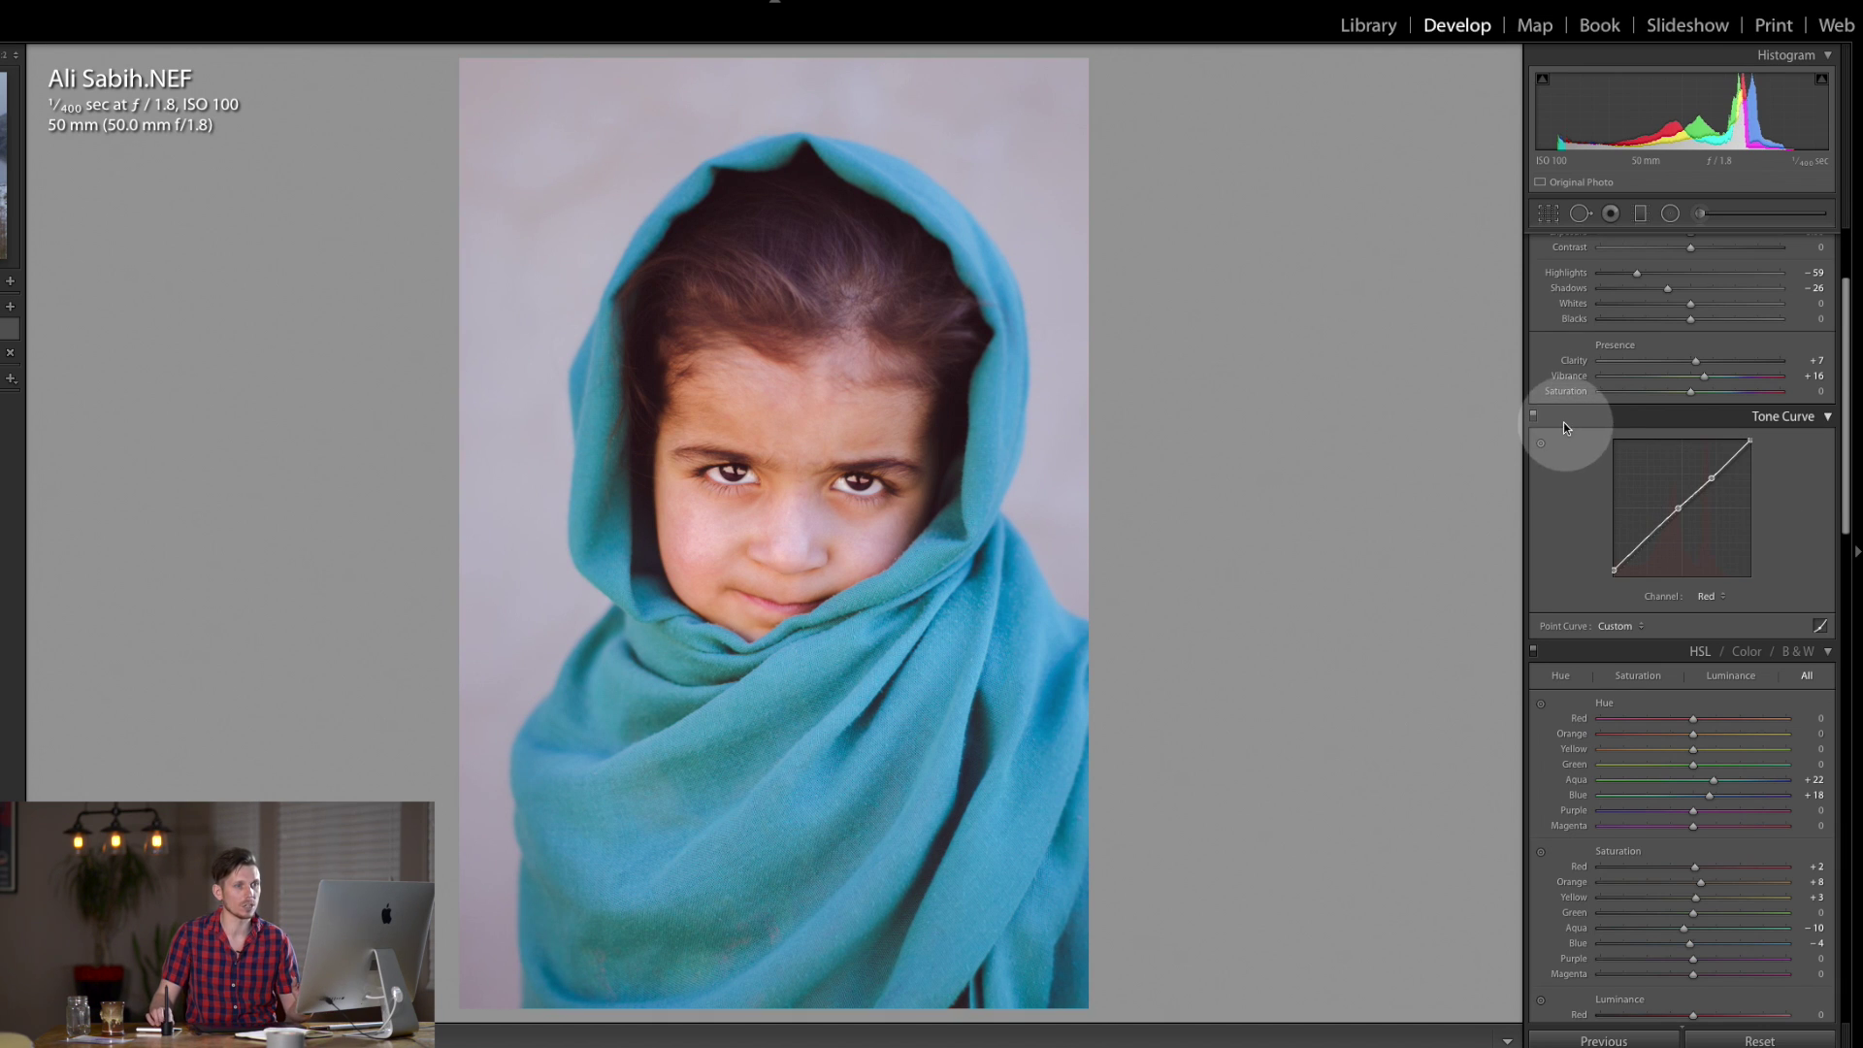
pyautogui.press('\\')
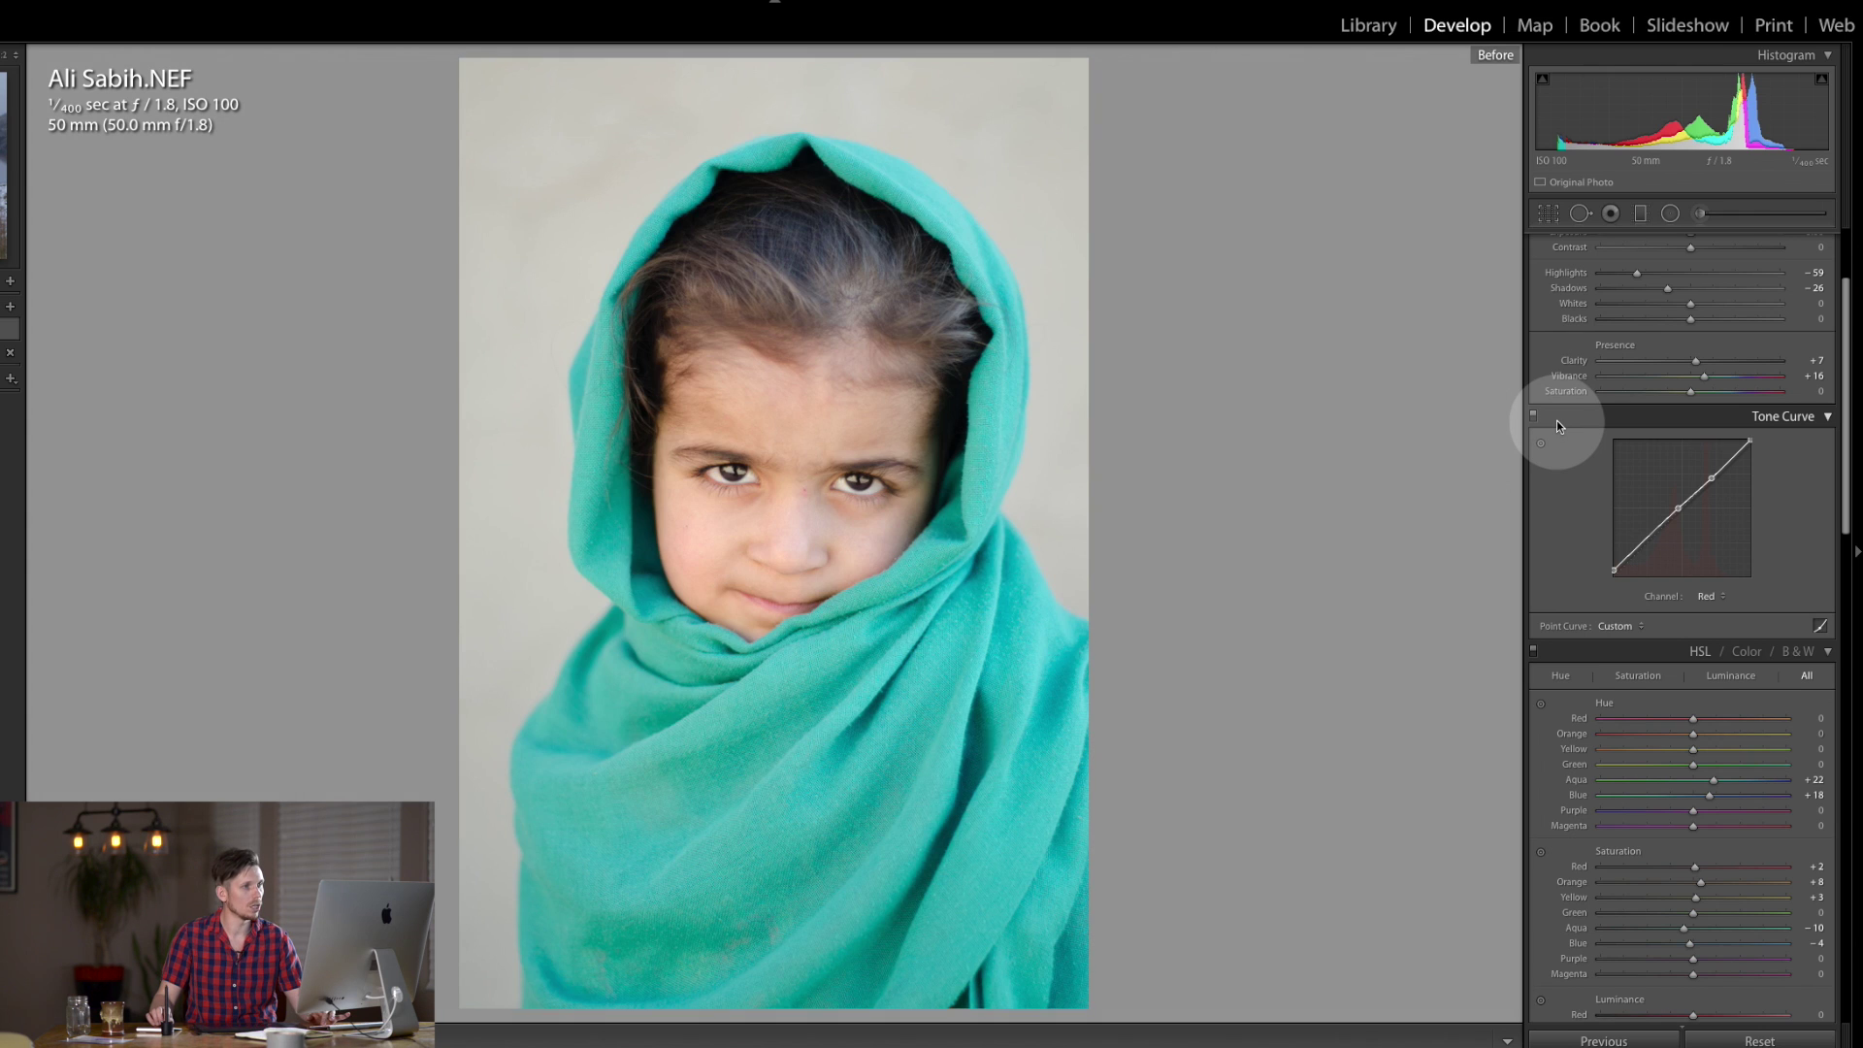
pyautogui.press('\\')
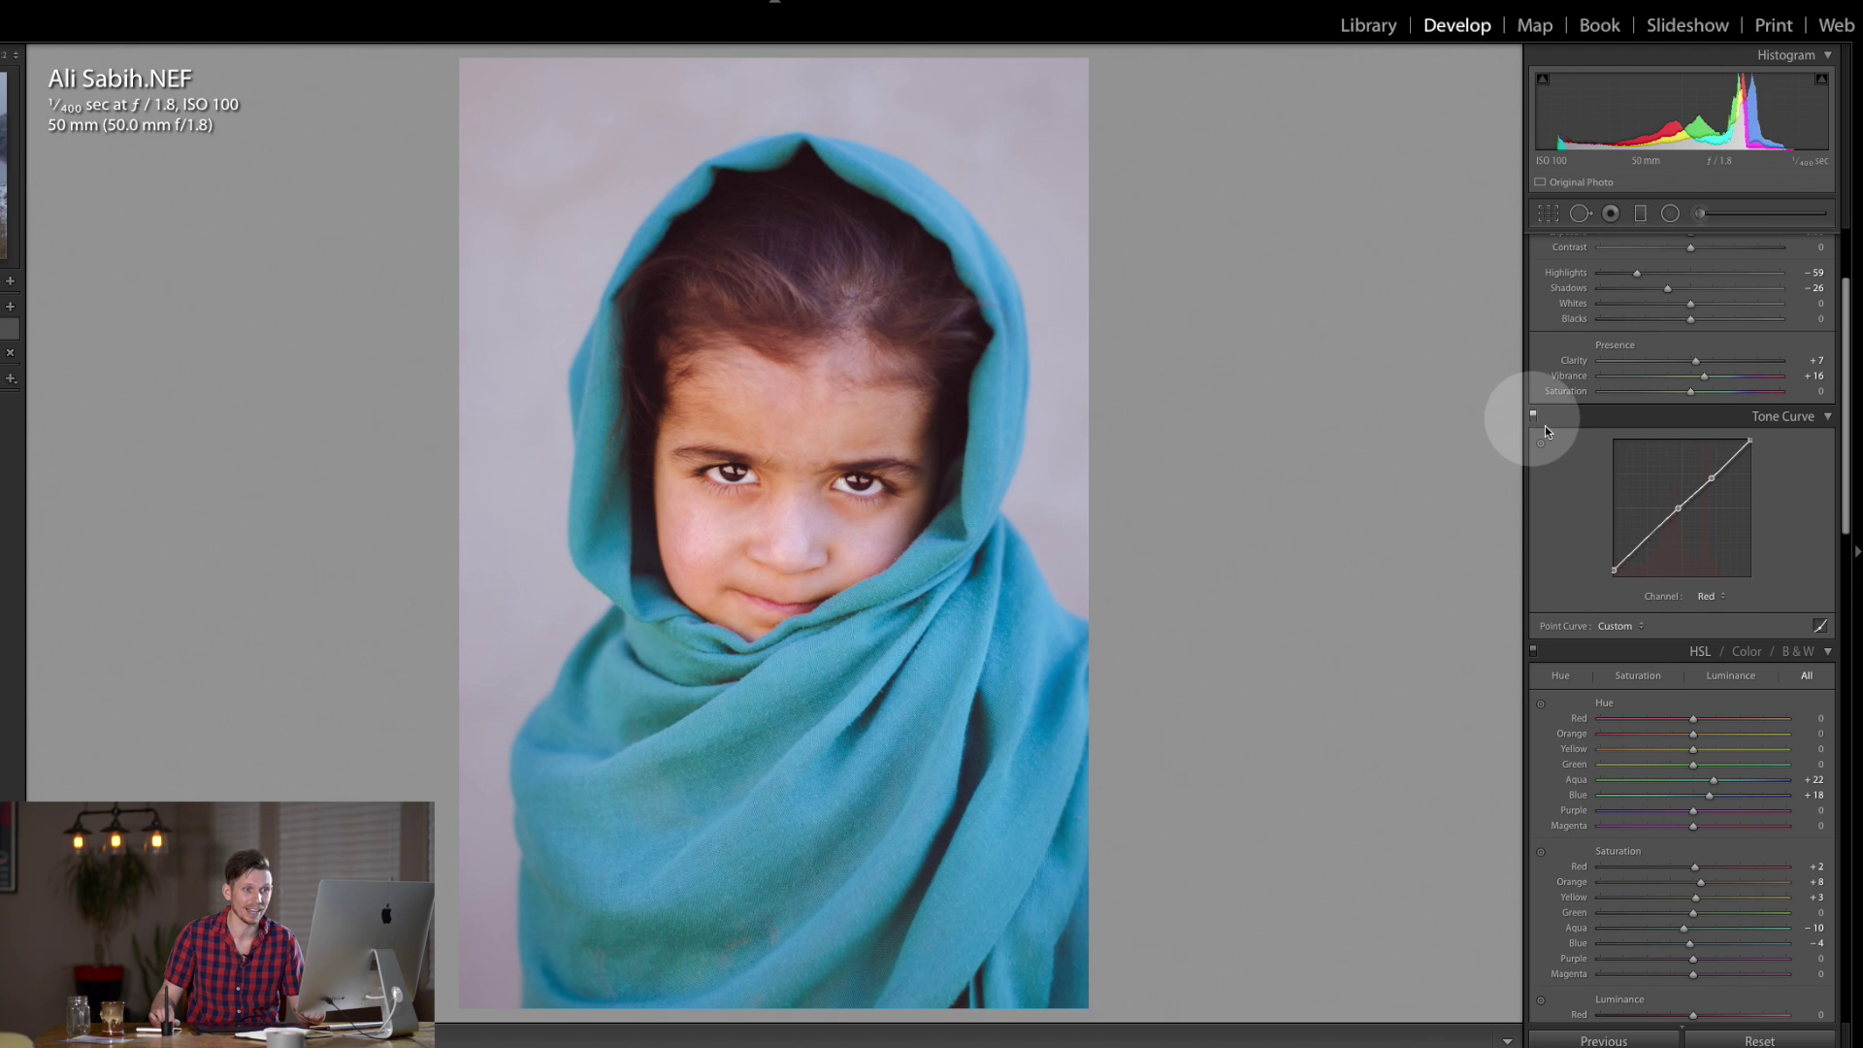
pyautogui.click(1710, 582)
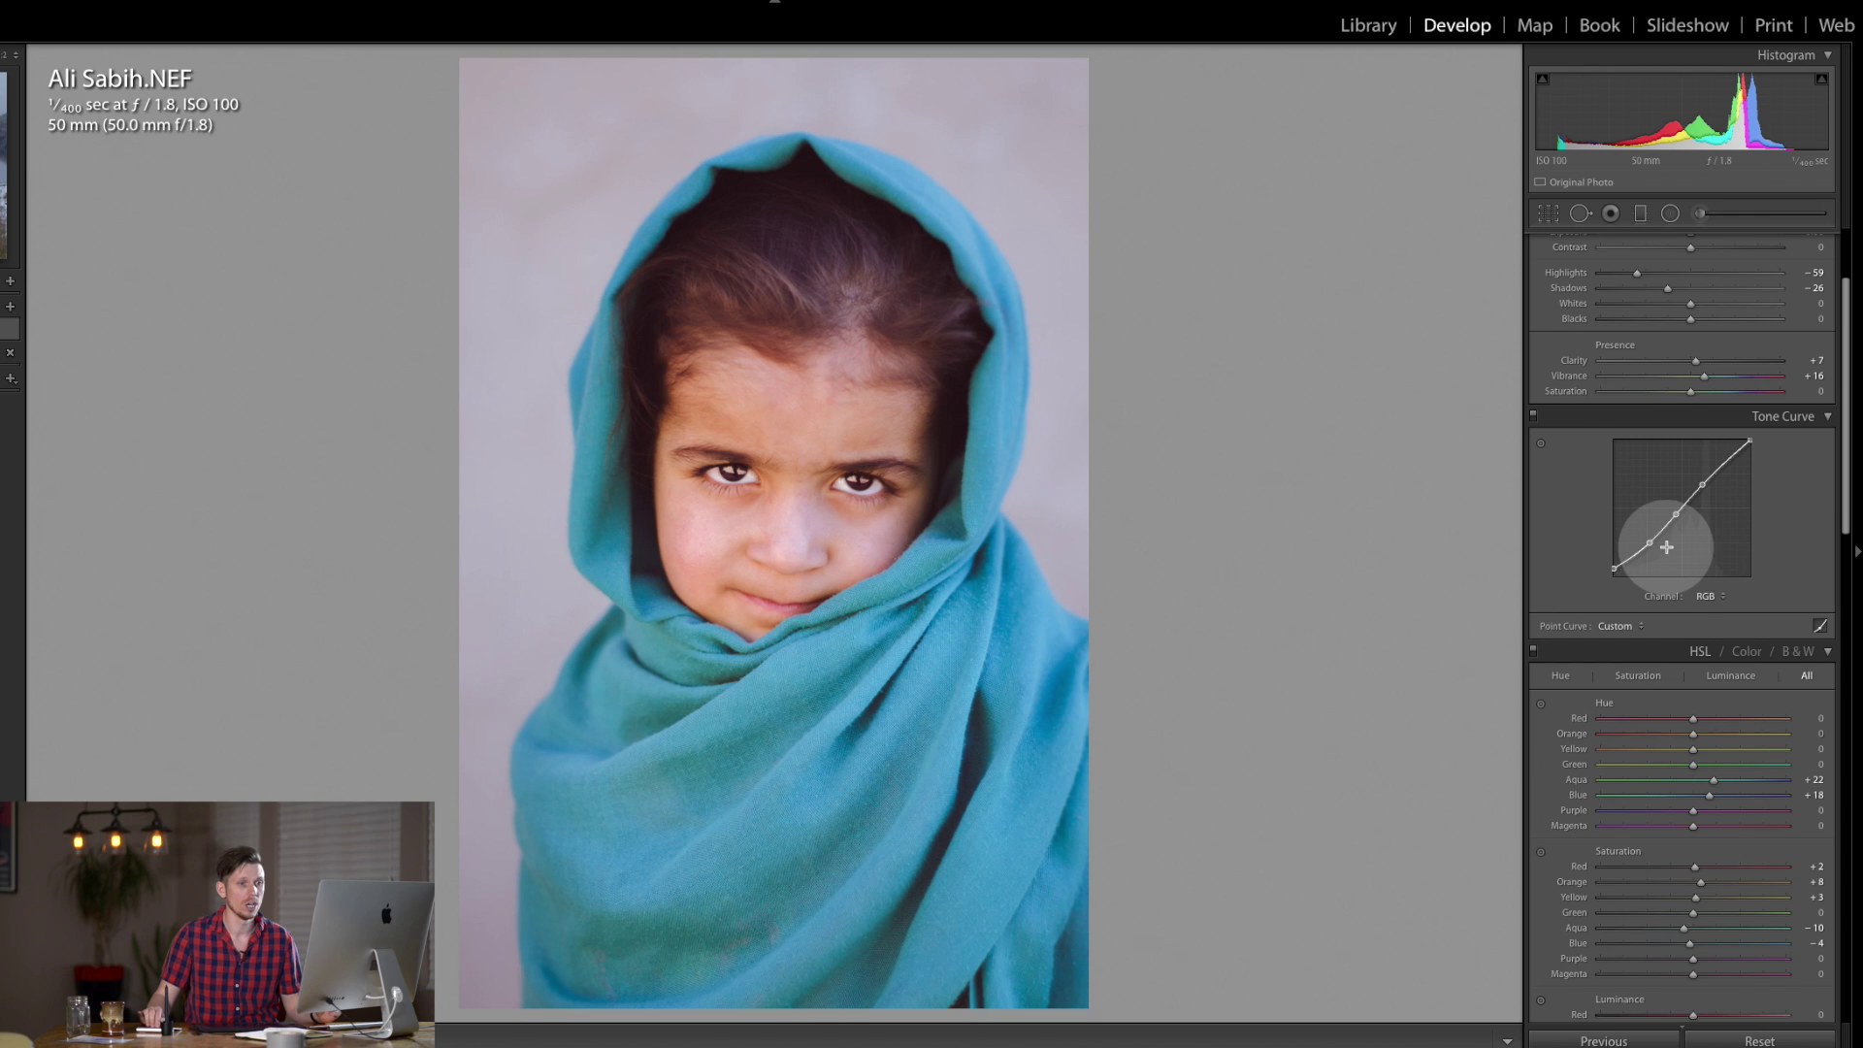
pyautogui.scroll(-5, 1667, 542)
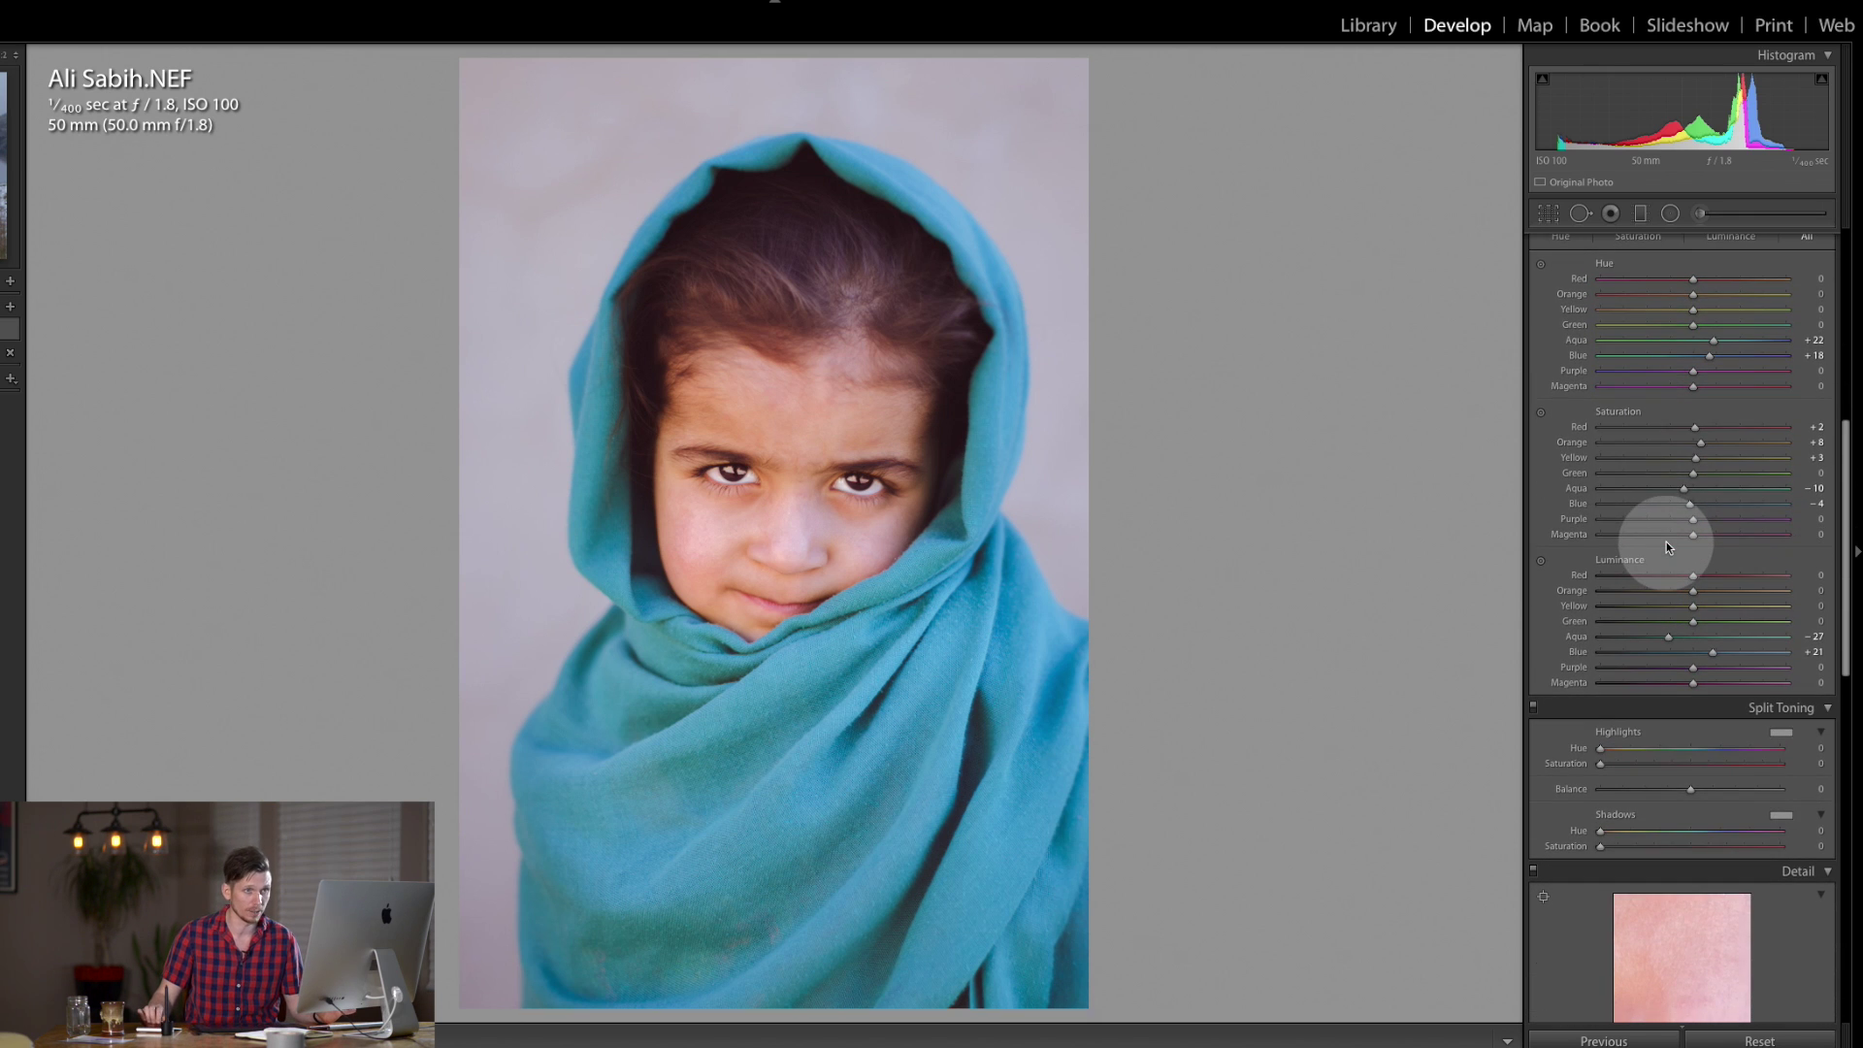
pyautogui.scroll(5, 1668, 541)
# Set up a new Adjustment Brush mask with Highlights 100 and Flow 73, and paint from the hairline over the forehead and nose.
pyautogui.click(1700, 214)
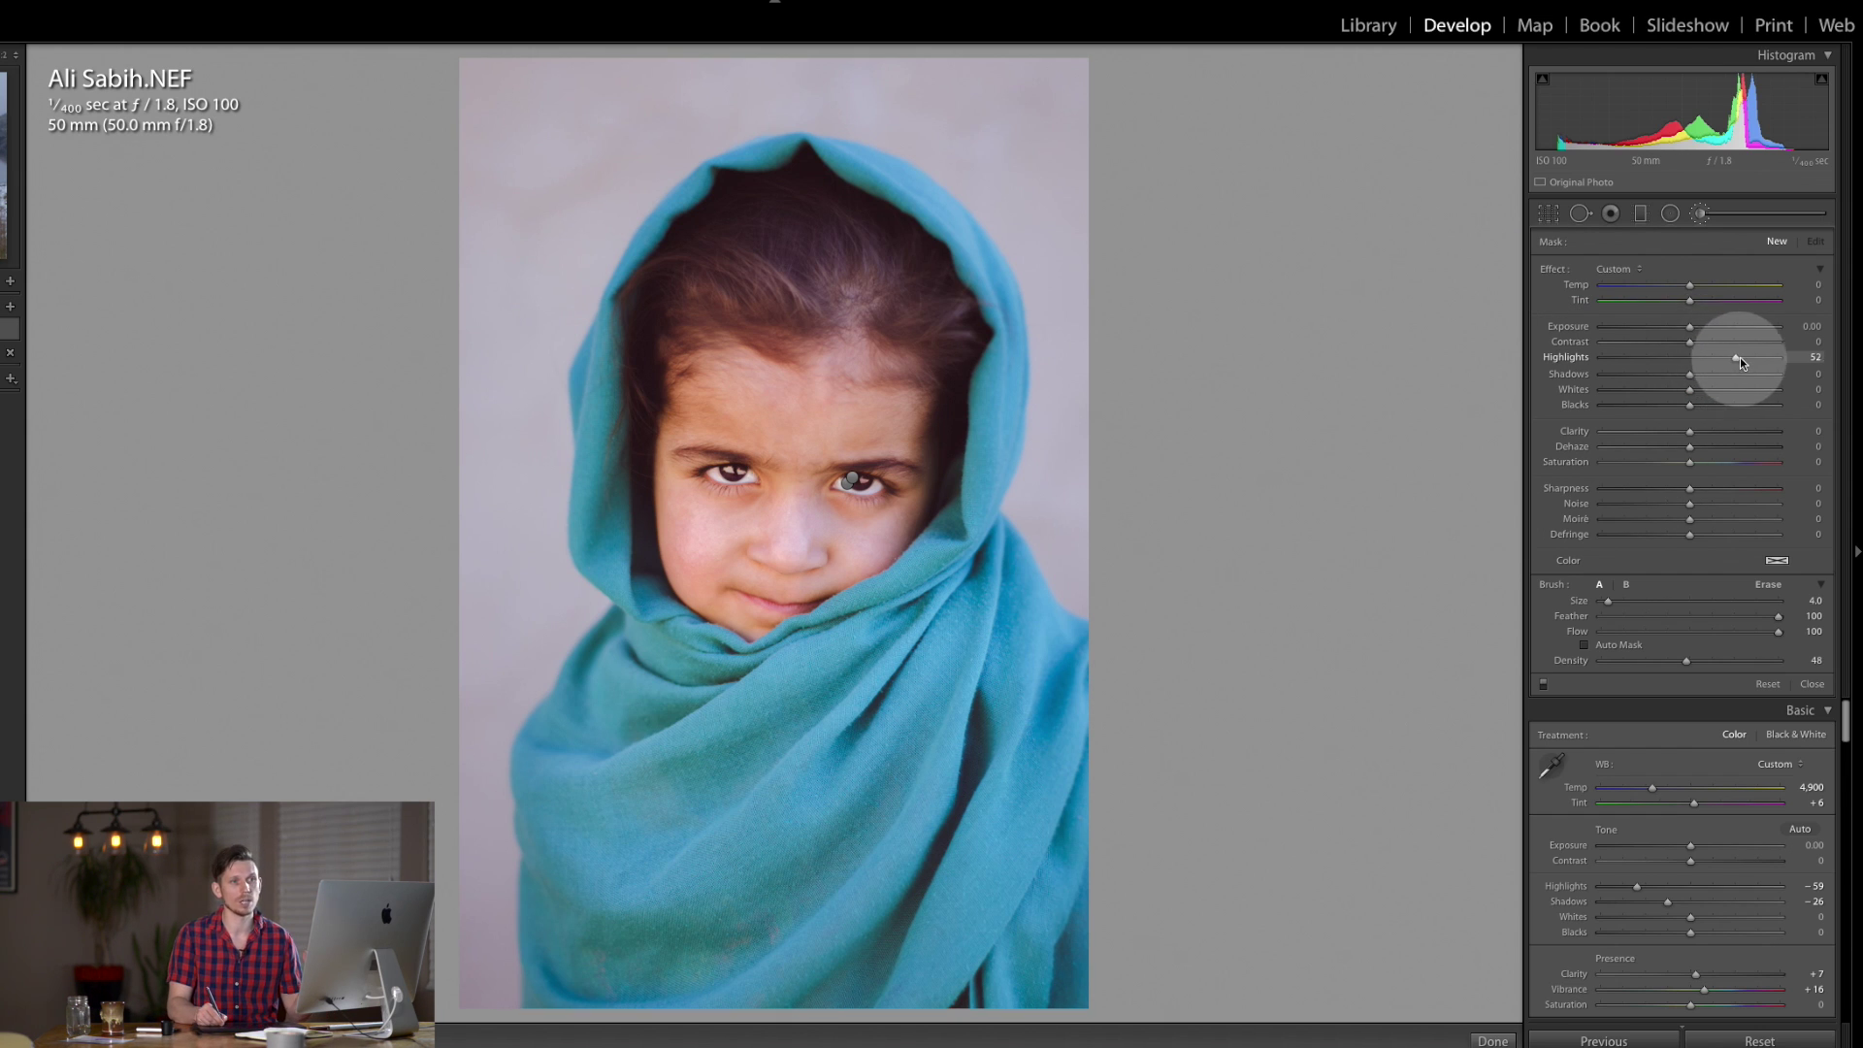
pyautogui.moveTo(1743, 357); pyautogui.dragTo(1789, 357)
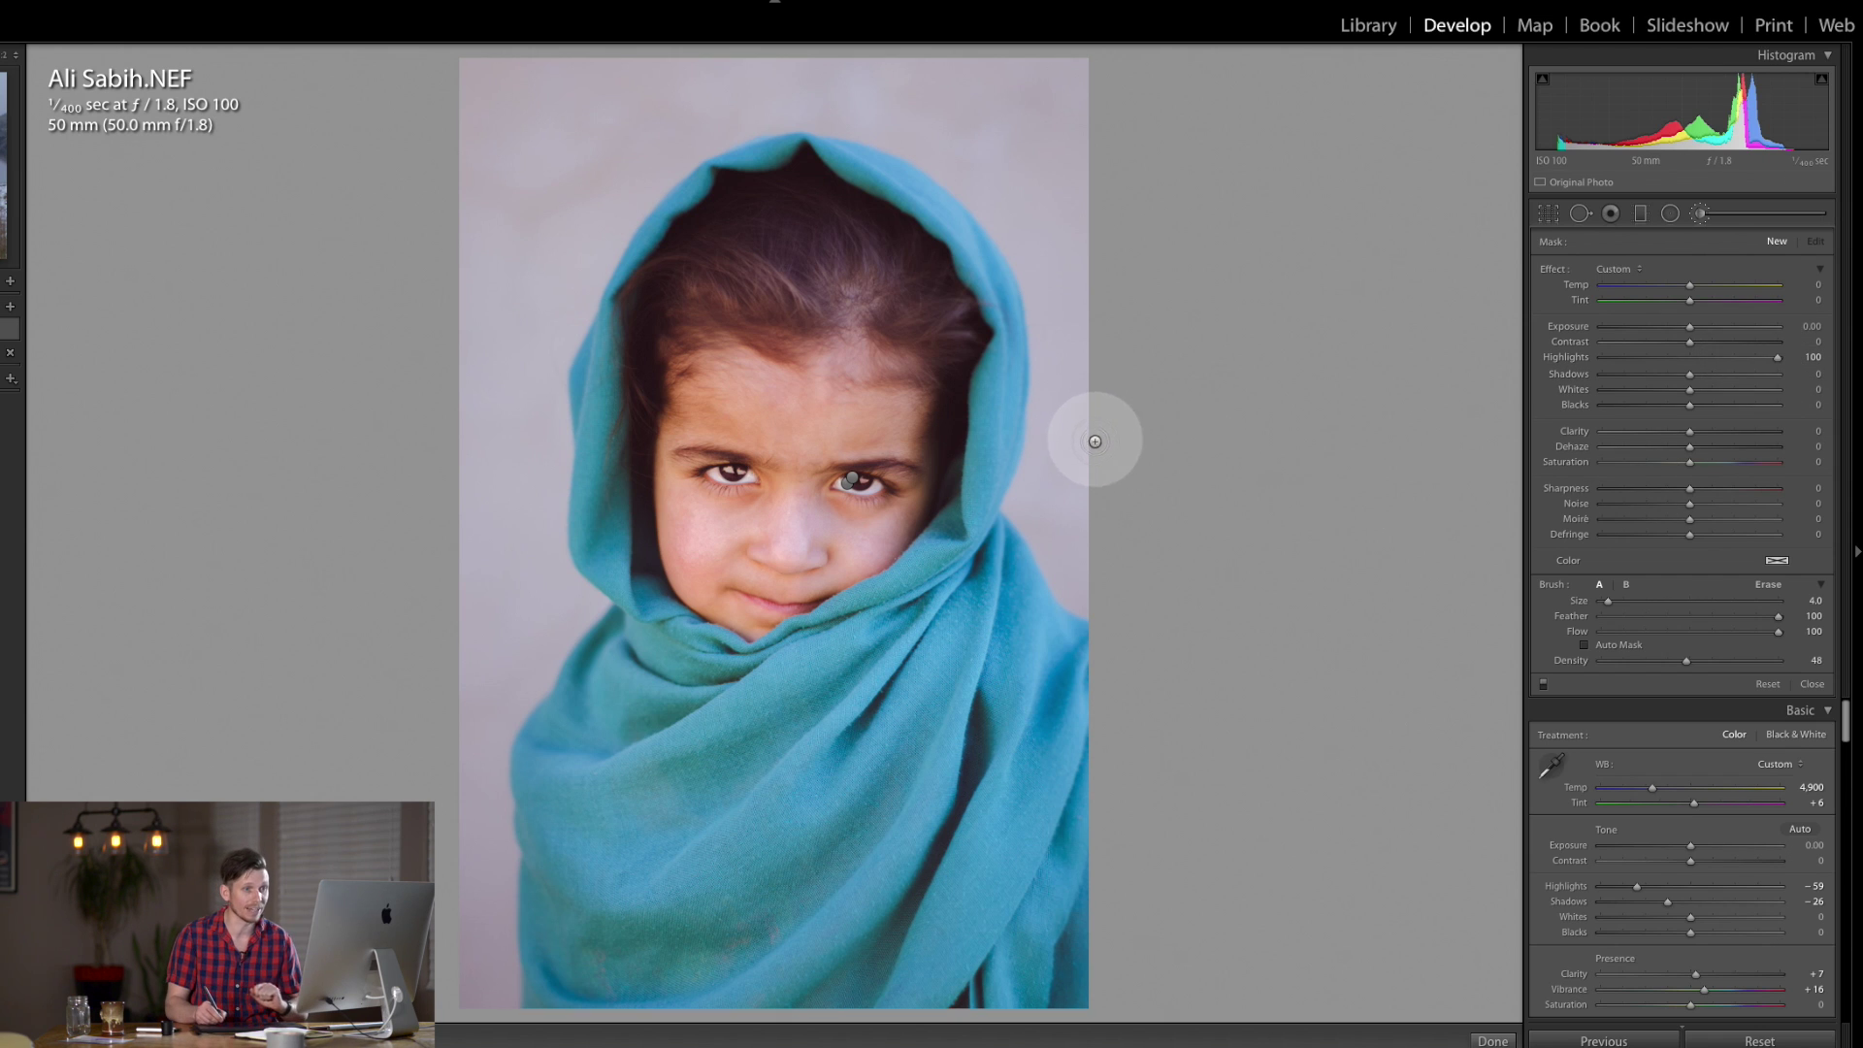
pyautogui.moveTo(1780, 631); pyautogui.dragTo(1739, 636)
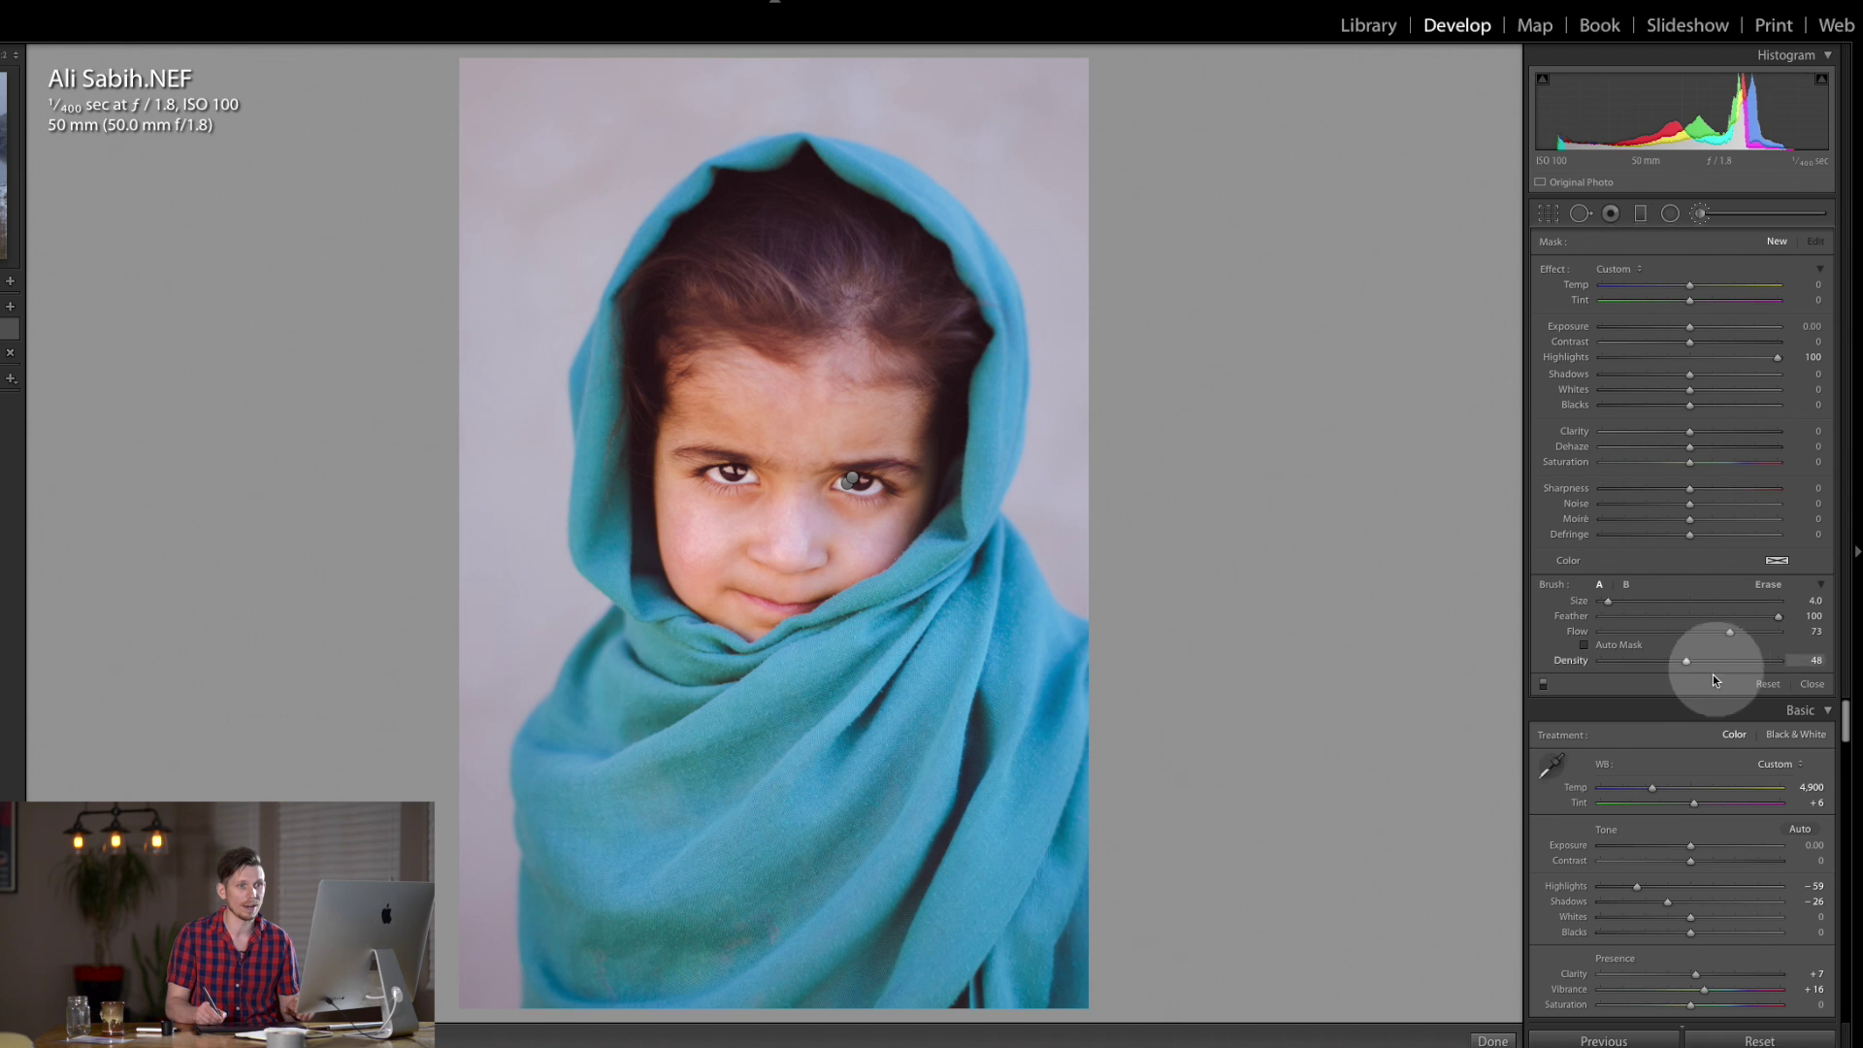
pyautogui.moveTo(847, 328)
pyautogui.mouseDown()
pyautogui.moveTo(798, 494)
pyautogui.moveTo(725, 537)
pyautogui.moveTo(749, 510)
pyautogui.moveTo(687, 528)
pyautogui.moveTo(944, 530)
pyautogui.moveTo(967, 580)
pyautogui.moveTo(674, 466)
pyautogui.moveTo(746, 443)
pyautogui.moveTo(916, 450)
pyautogui.moveTo(876, 543)
pyautogui.moveTo(743, 569)
pyautogui.moveTo(837, 575)
pyautogui.moveTo(790, 535)
pyautogui.mouseUp()
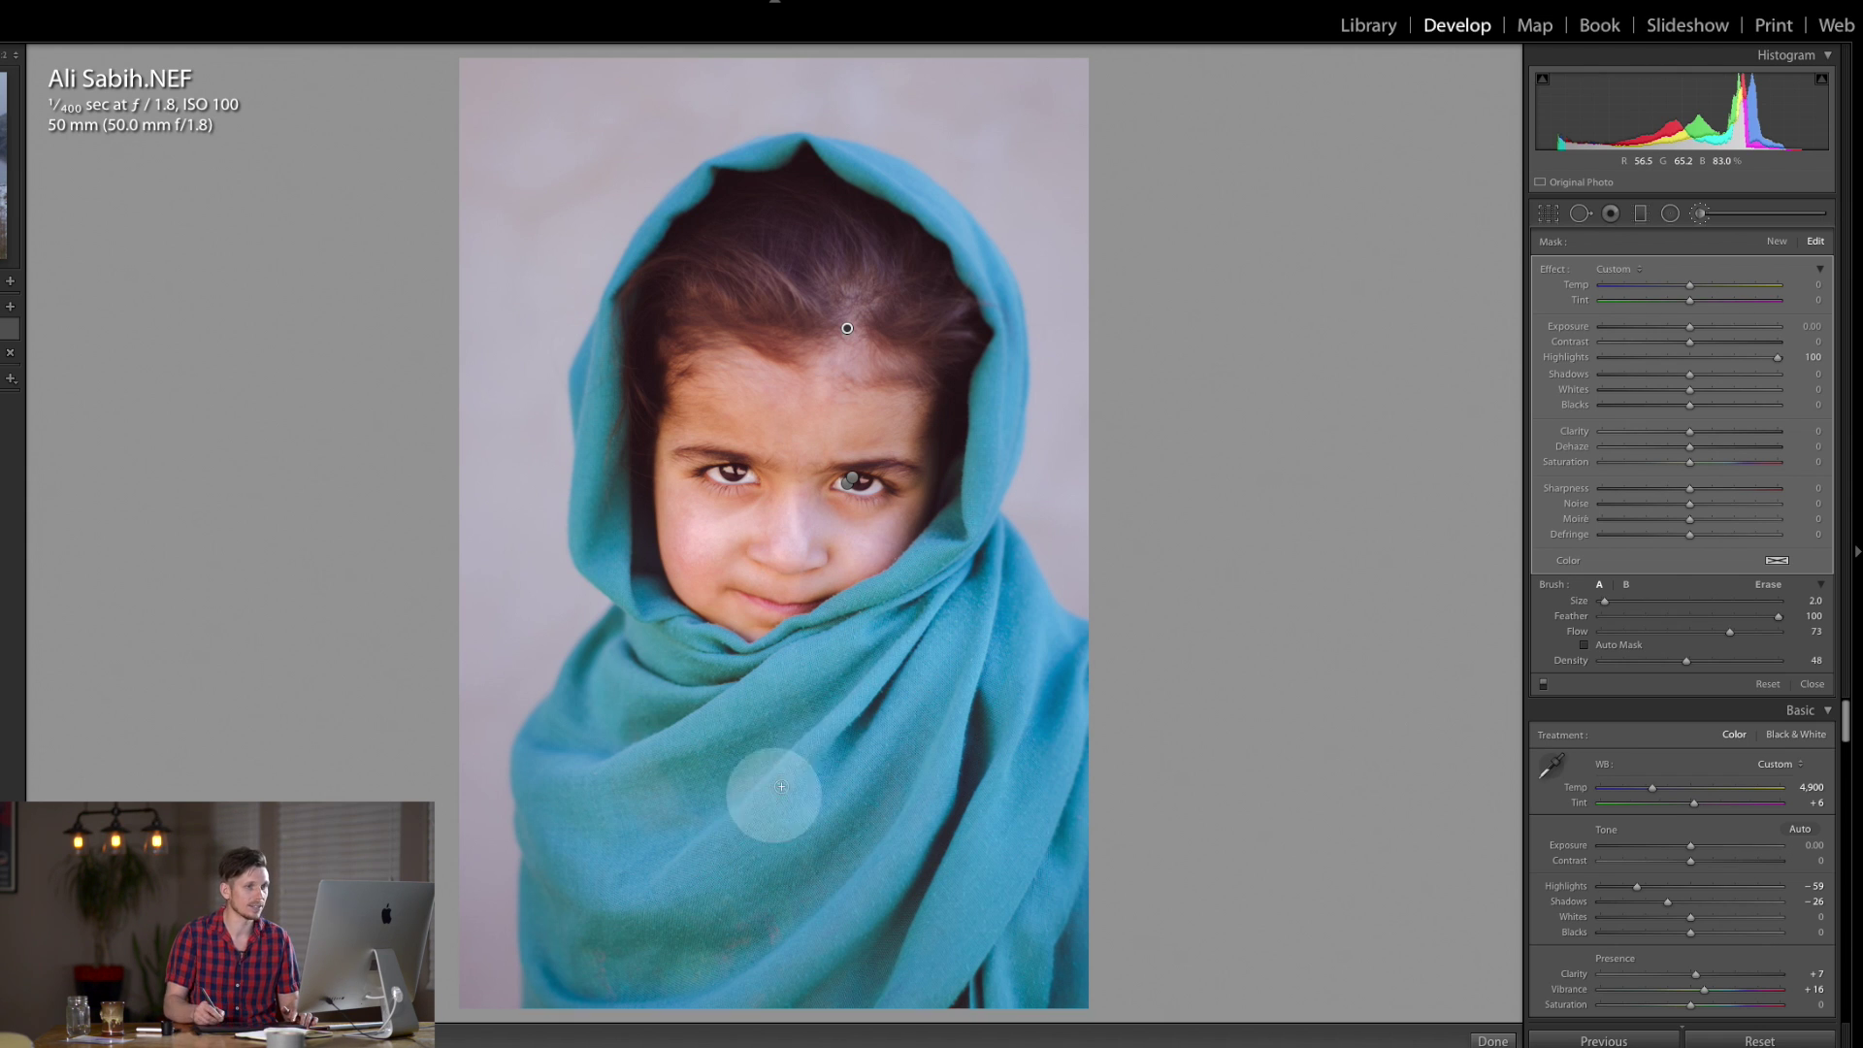
# Extend the highlight brushing along the scarf folds, using Flow 100 and then 67 with brush sizes between 1.0 and 7.0.
pyautogui.moveTo(1732, 634); pyautogui.dragTo(1795, 637)
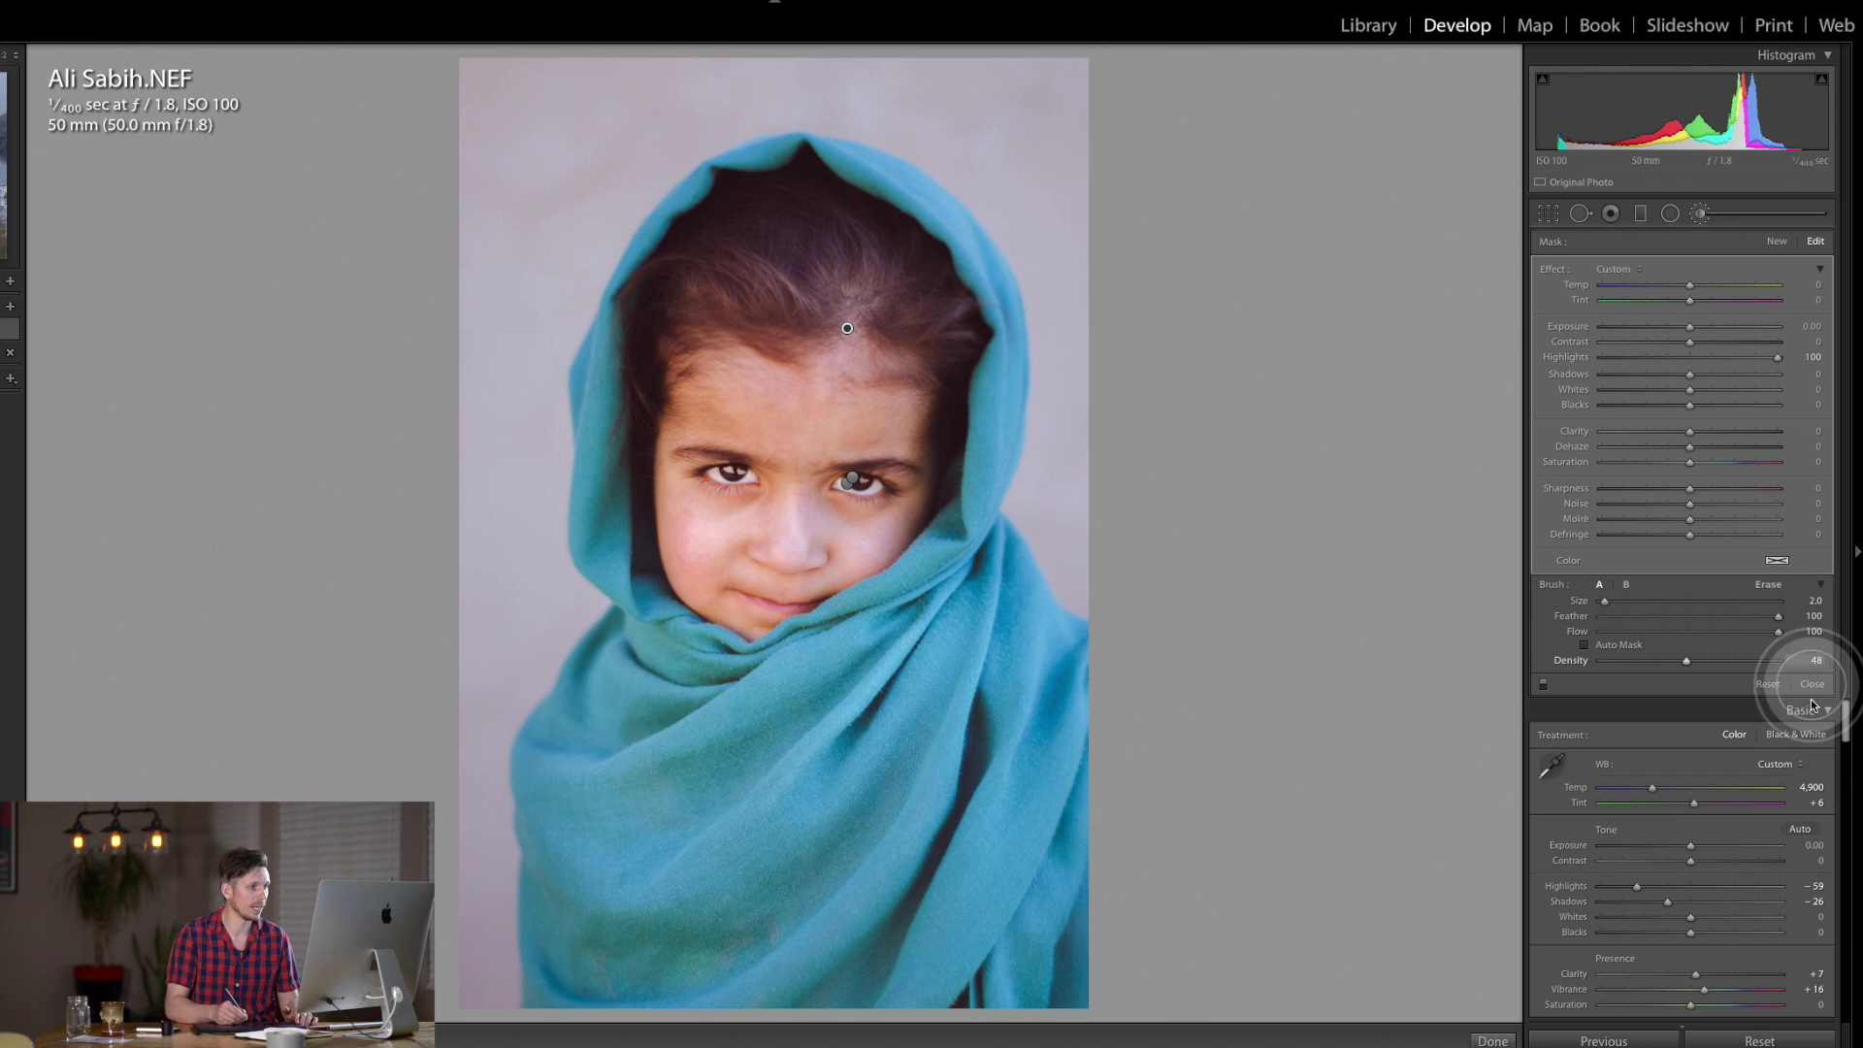
pyautogui.moveTo(667, 646)
pyautogui.mouseDown()
pyautogui.moveTo(591, 312)
pyautogui.moveTo(624, 448)
pyautogui.moveTo(613, 576)
pyautogui.moveTo(588, 481)
pyautogui.mouseUp()
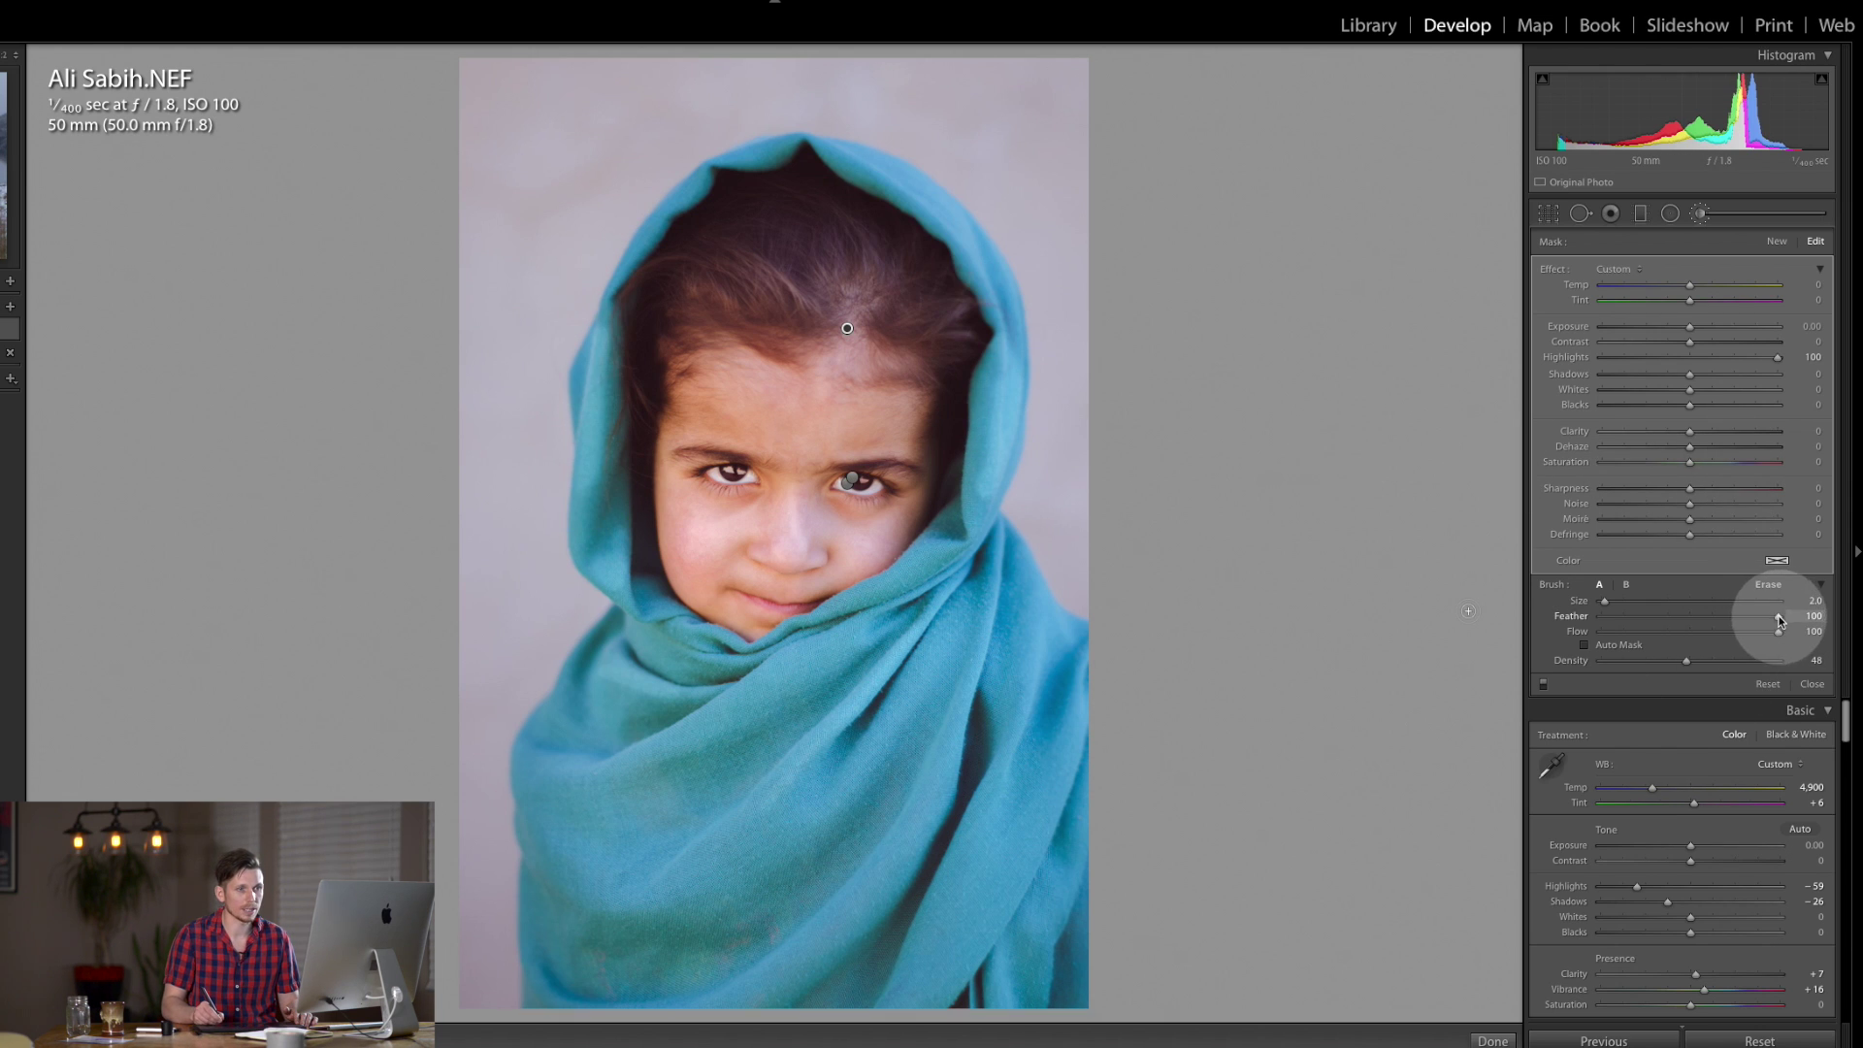
pyautogui.moveTo(1716, 636); pyautogui.dragTo(1714, 636)
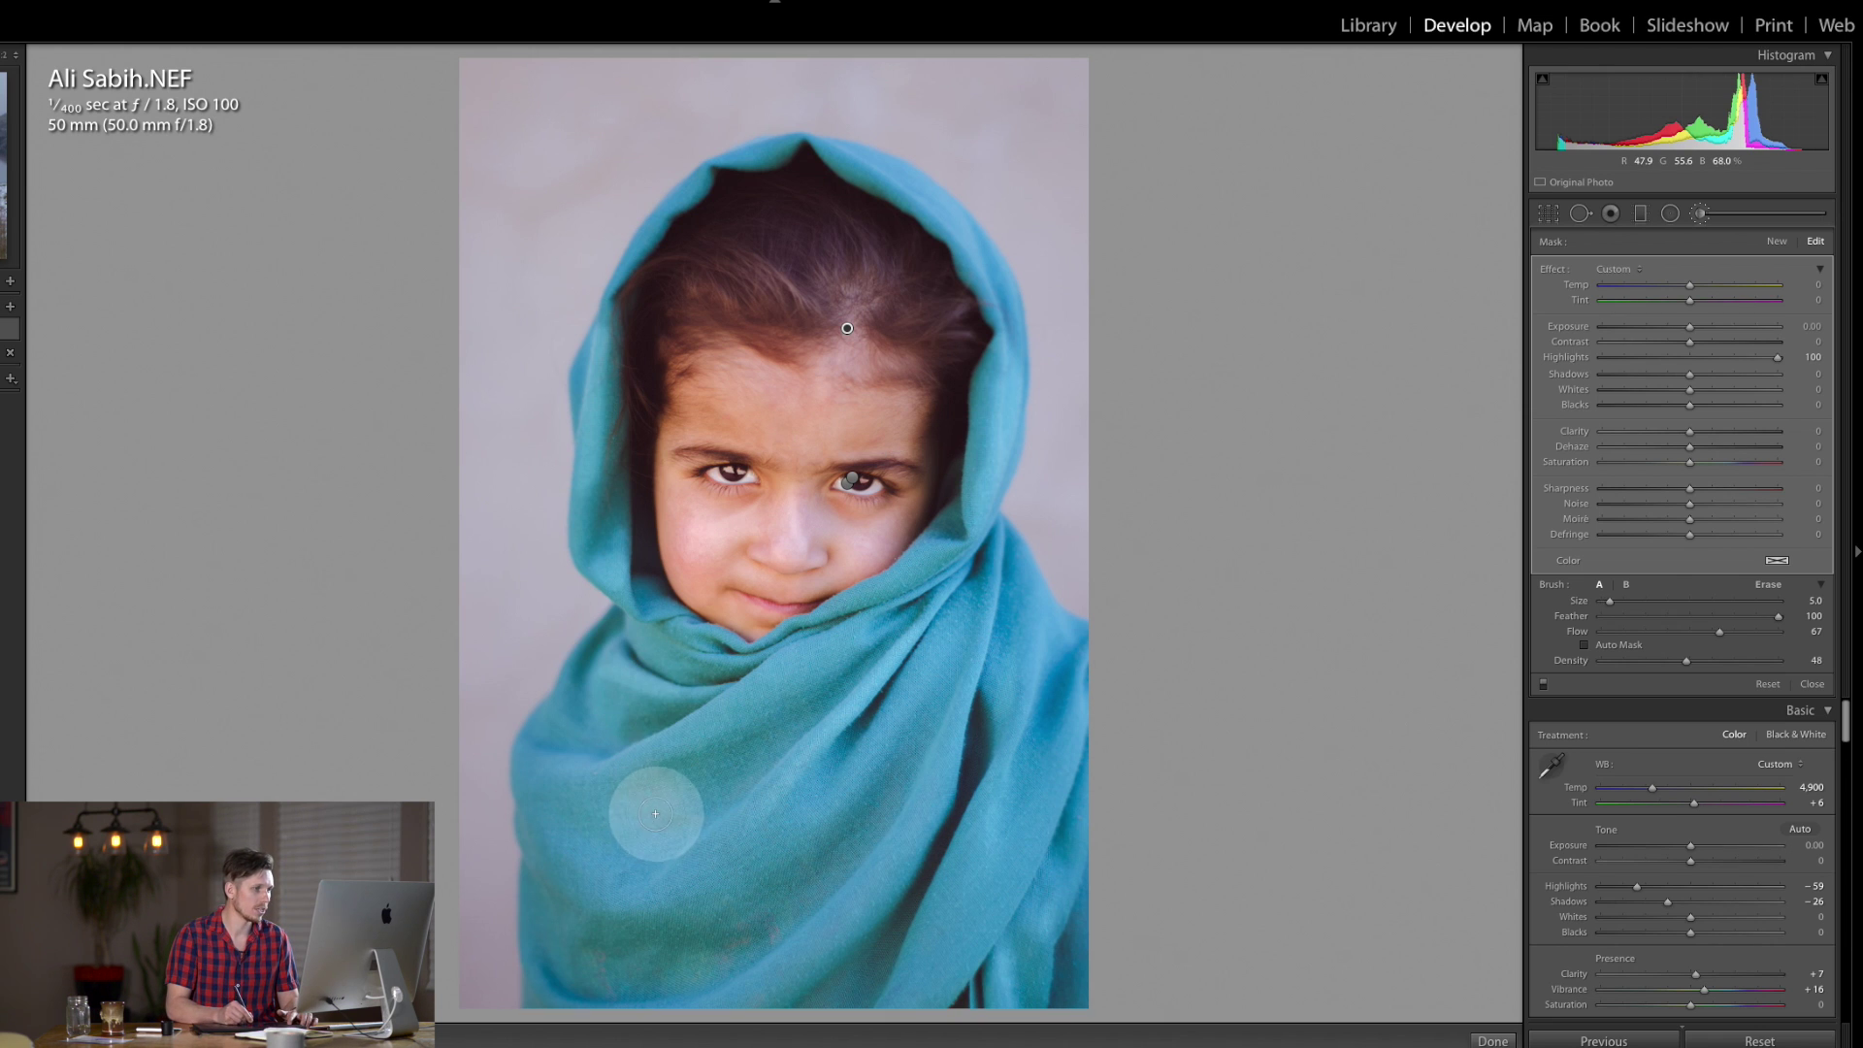
pyautogui.press(']')
pyautogui.press(']')
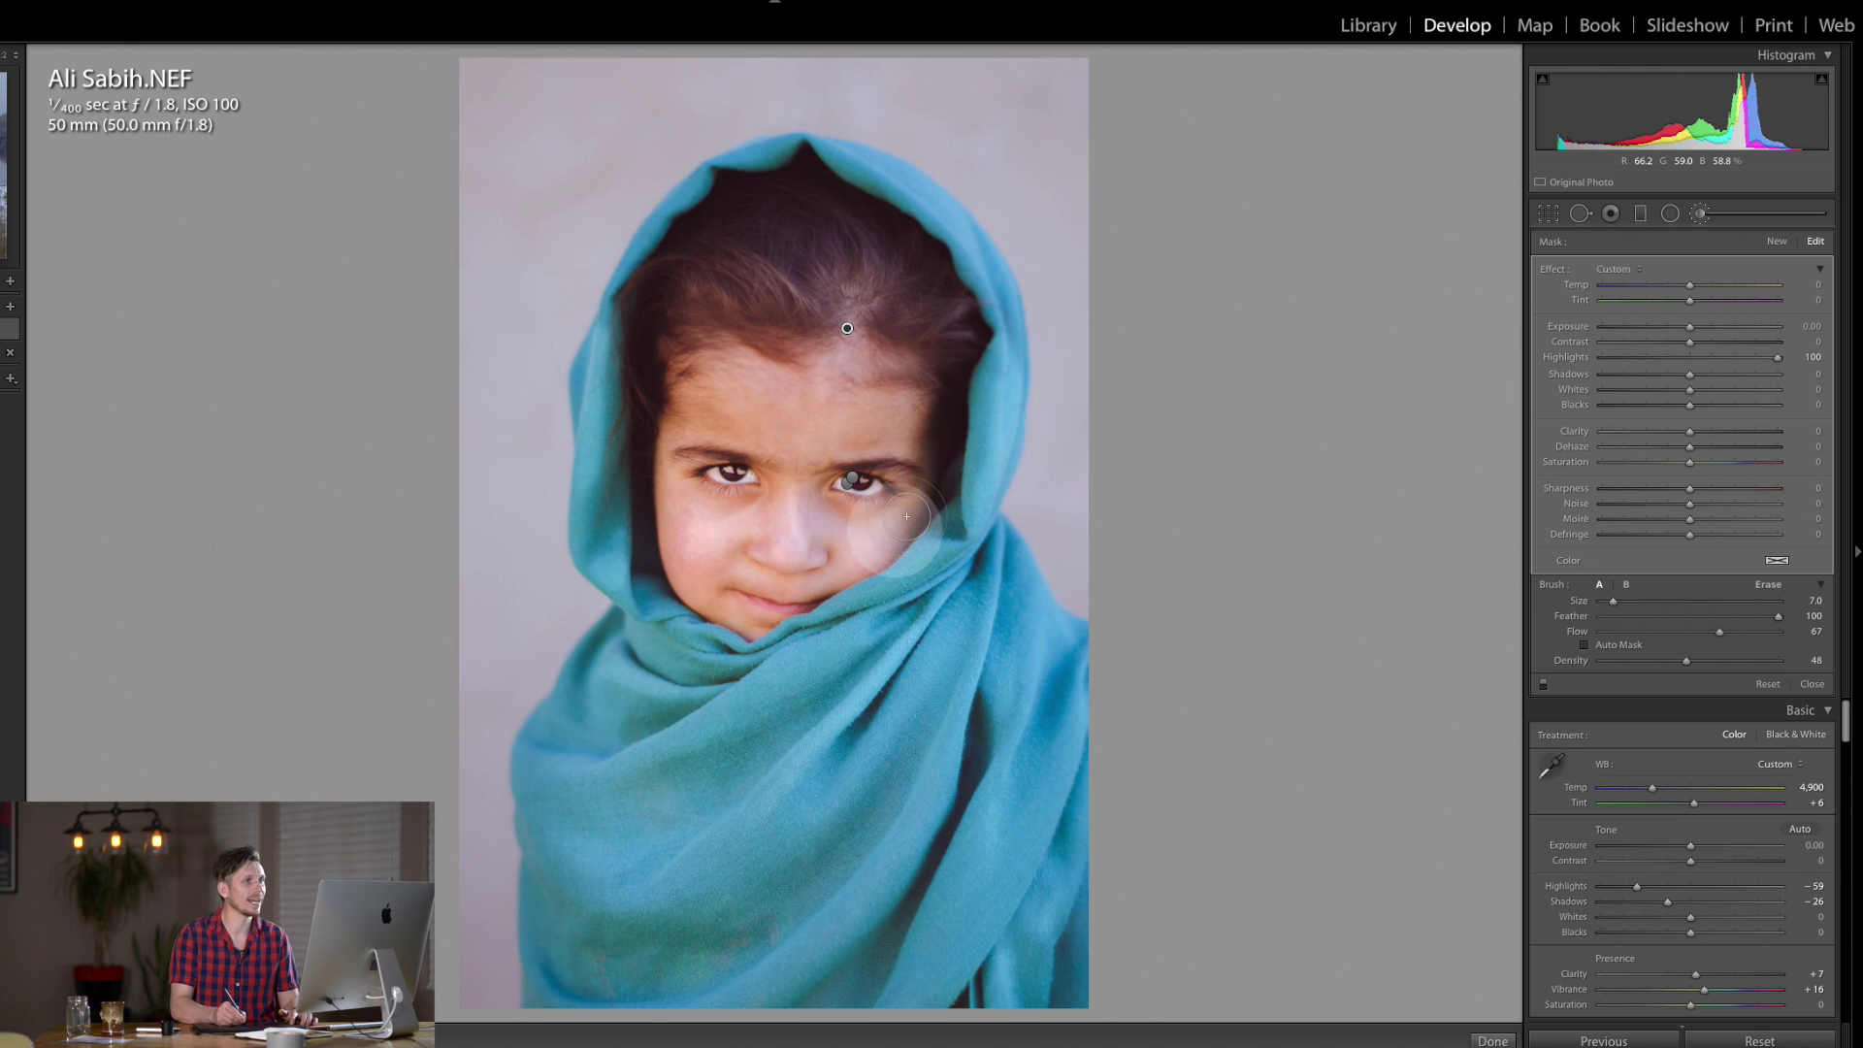
pyautogui.press('[')
pyautogui.press('[')
pyautogui.press('[')
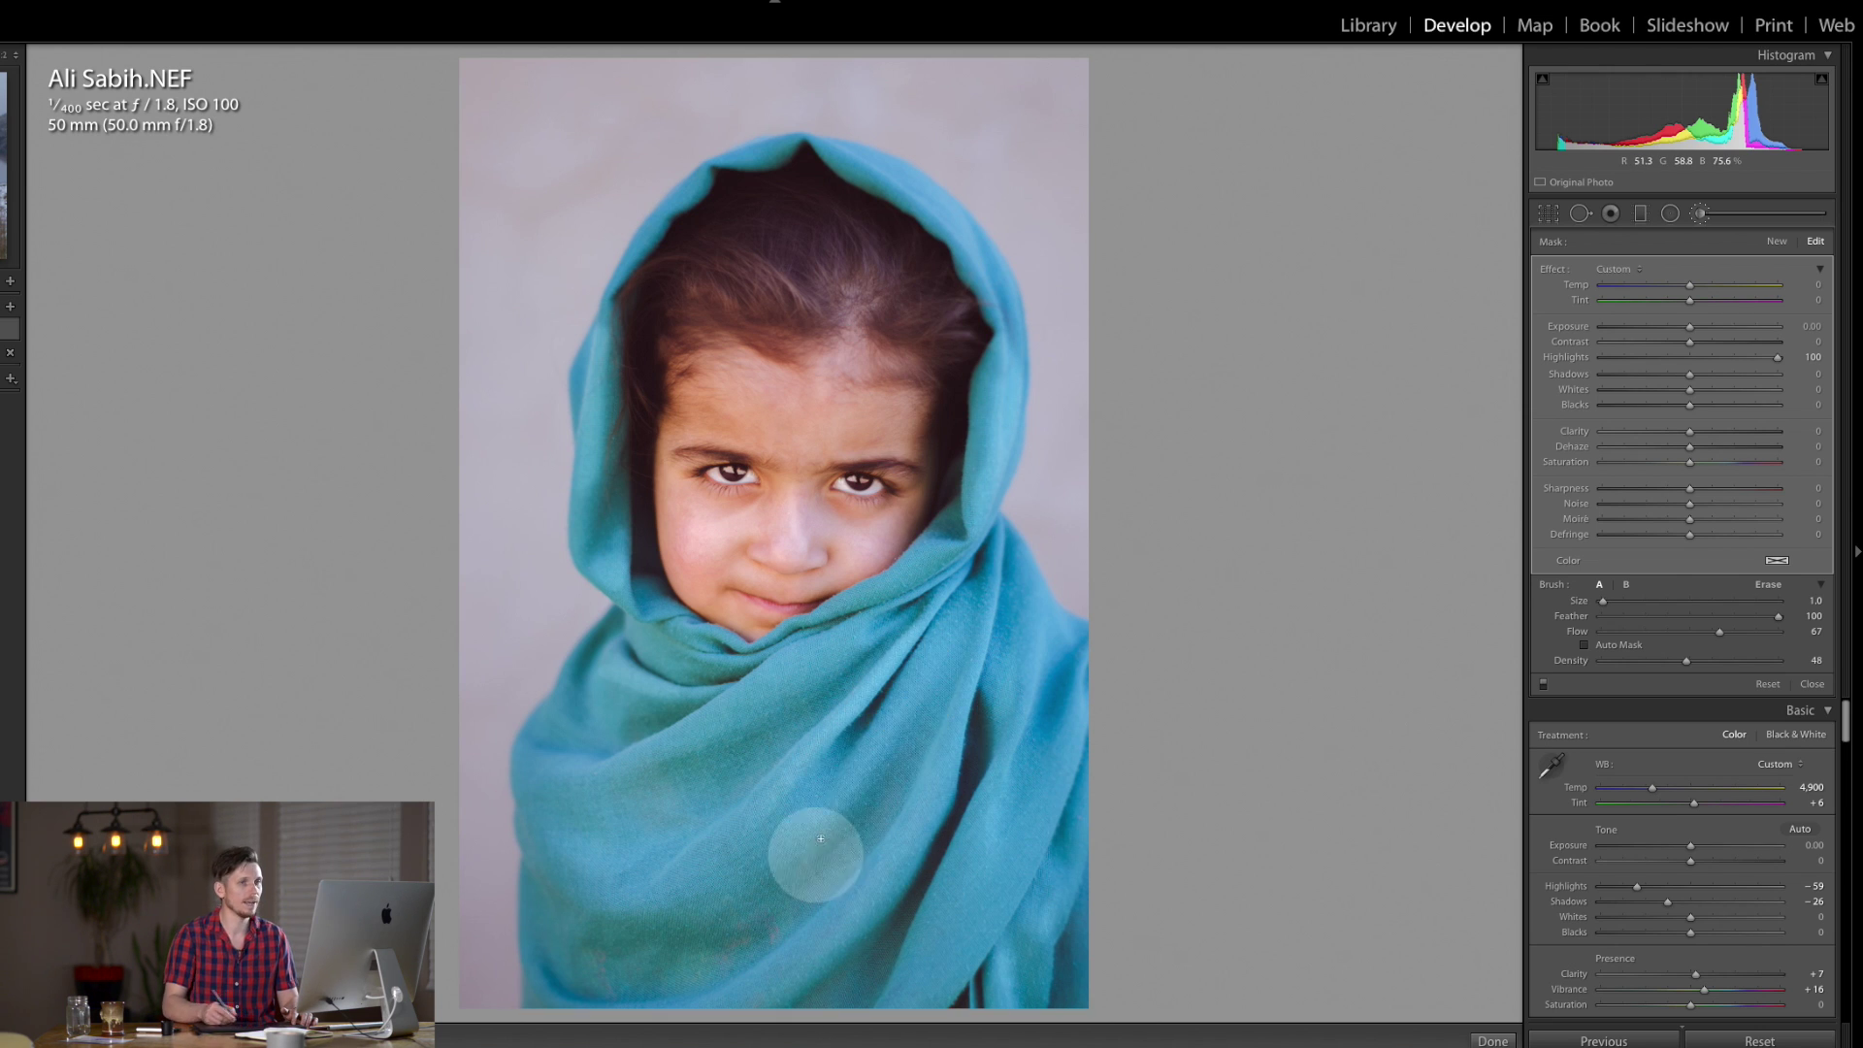
# Duplicate the highlight brush mask and set the copy's Highlights to 17.
pyautogui.rightClick(847, 332)
pyautogui.click(906, 337)
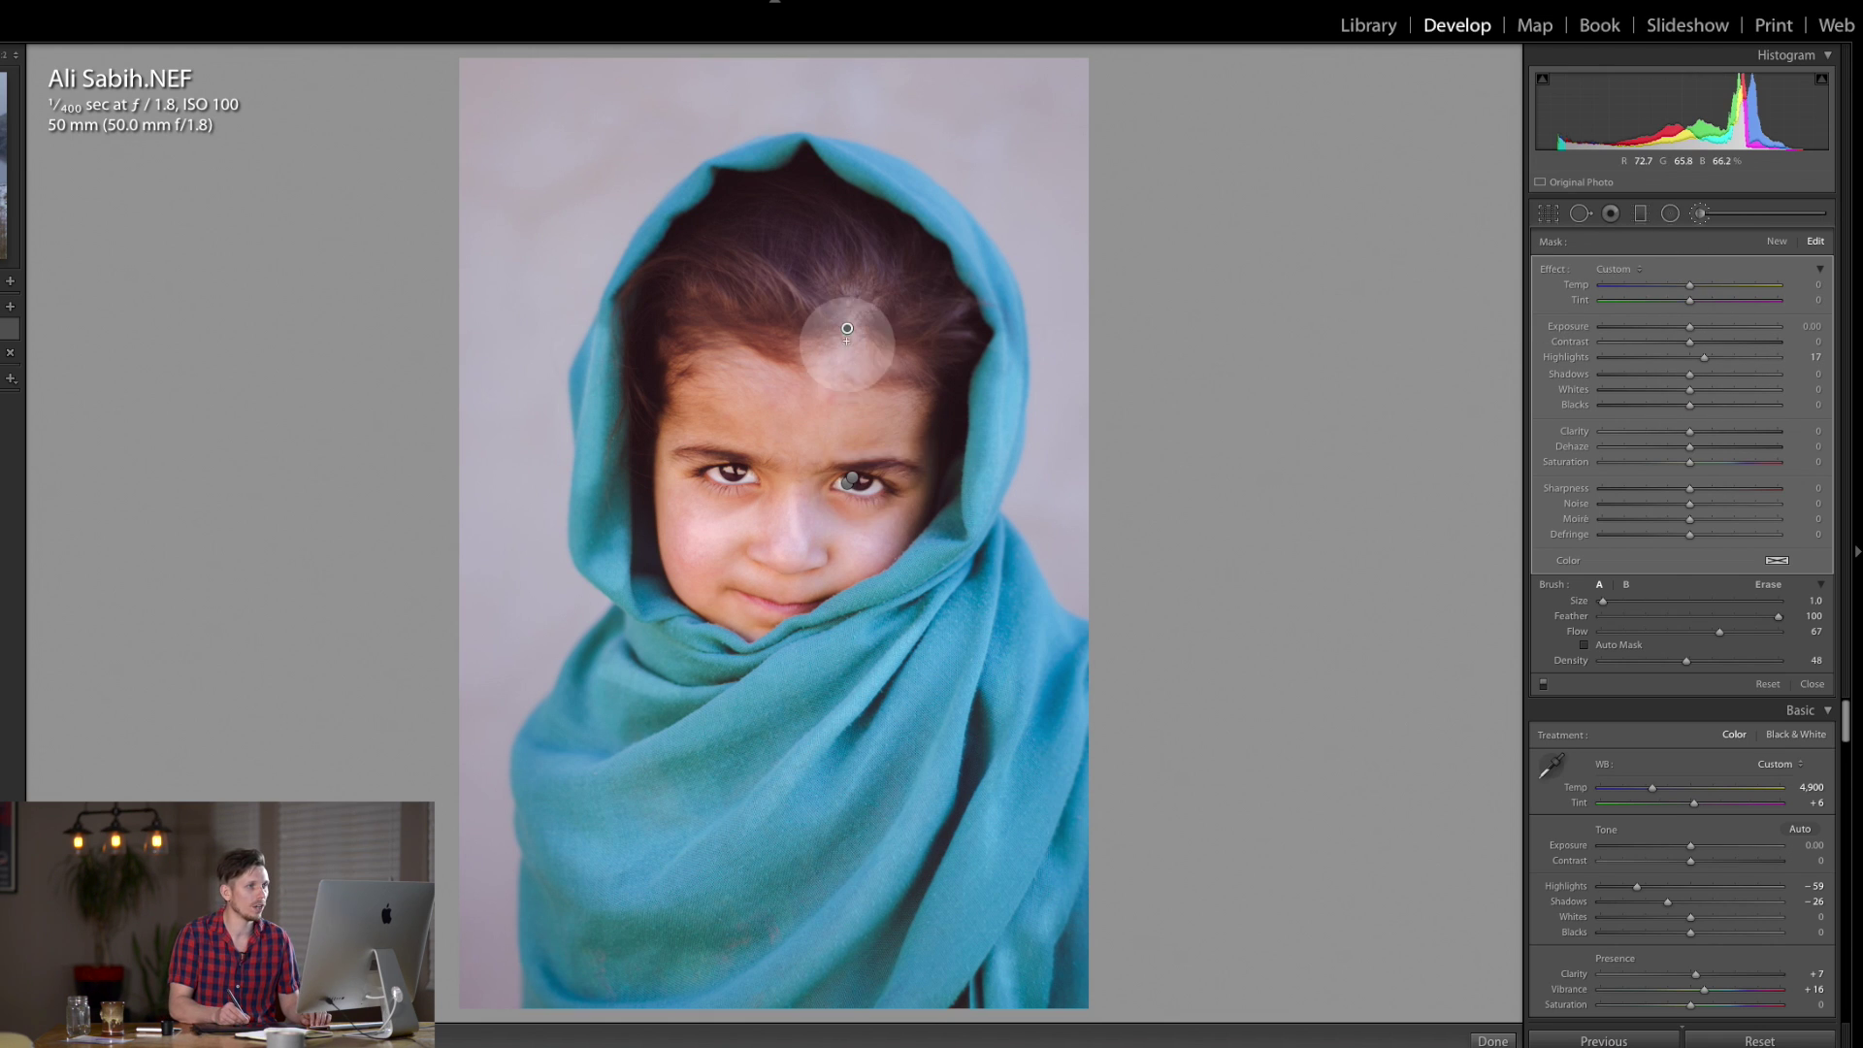
pyautogui.press('Return')
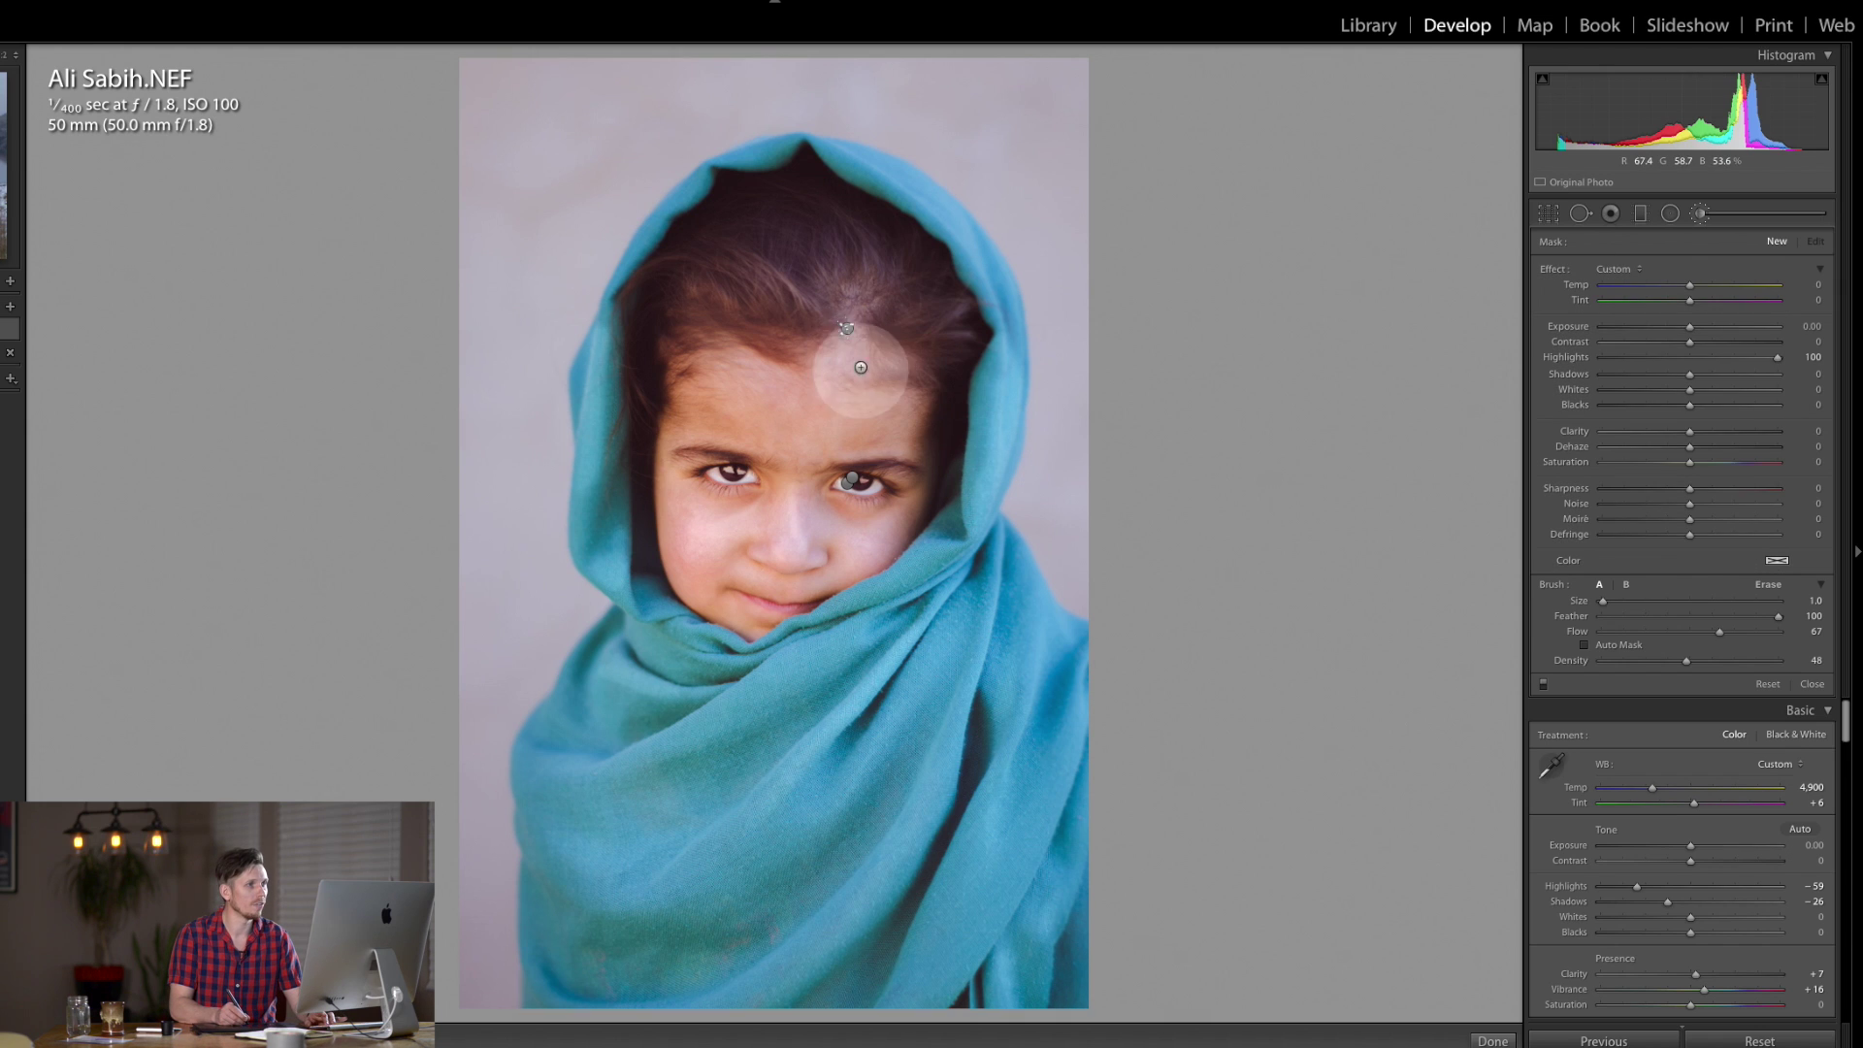
# Reselect the highlight brush mask on the hairline, set its Highlights to 29, and duplicate it.
pyautogui.click(847, 330)
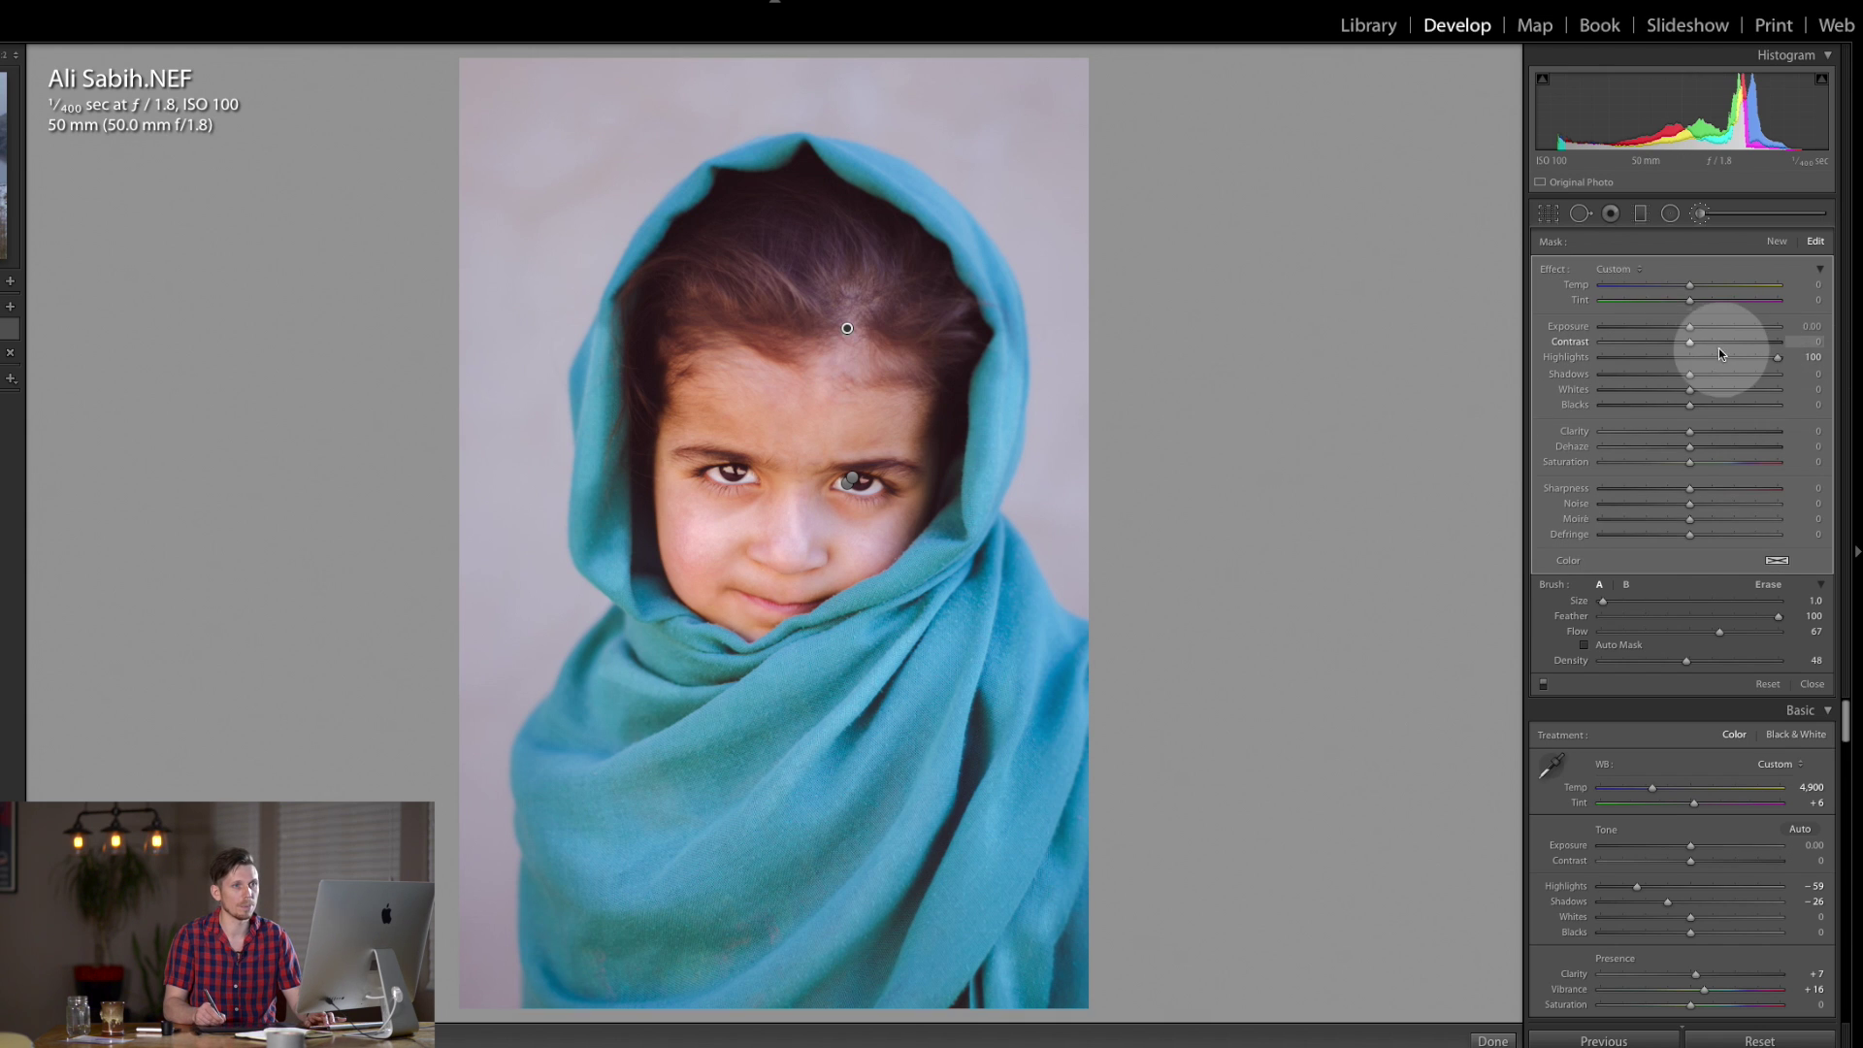
pyautogui.moveTo(1721, 356); pyautogui.dragTo(1715, 357)
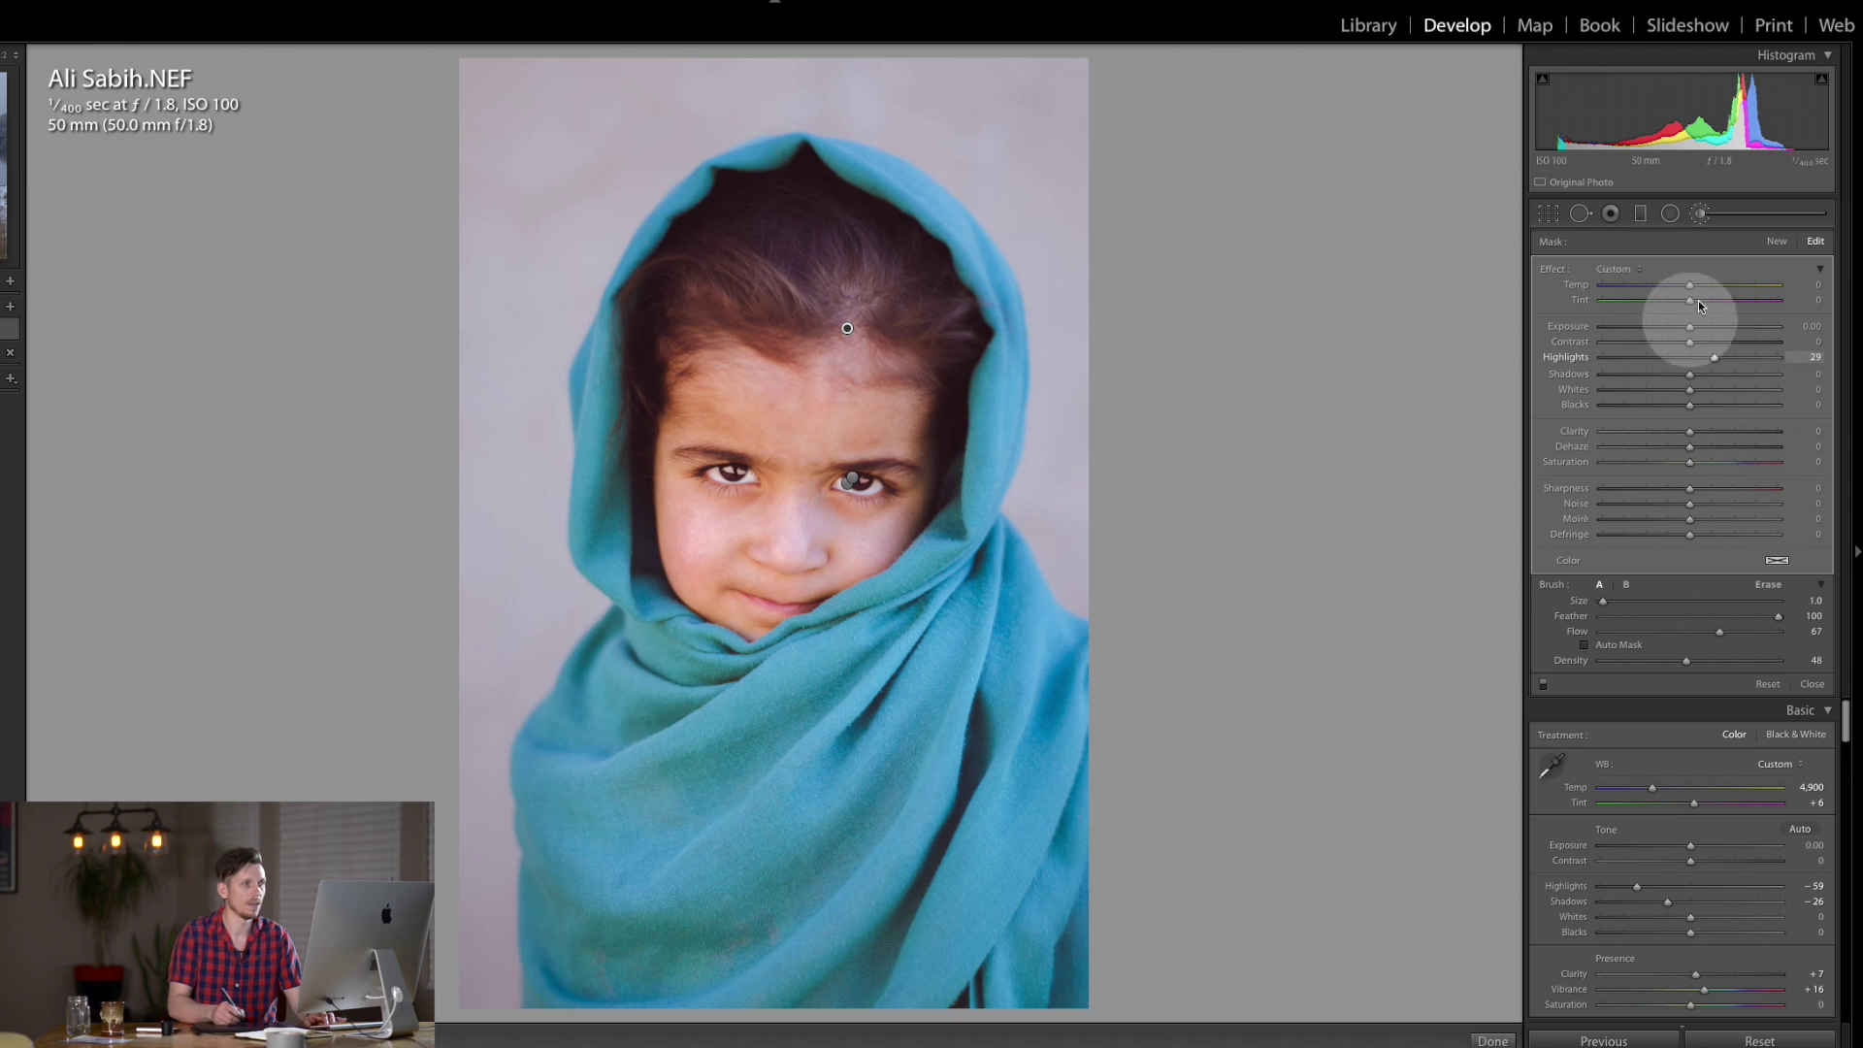
pyautogui.rightClick(846, 330)
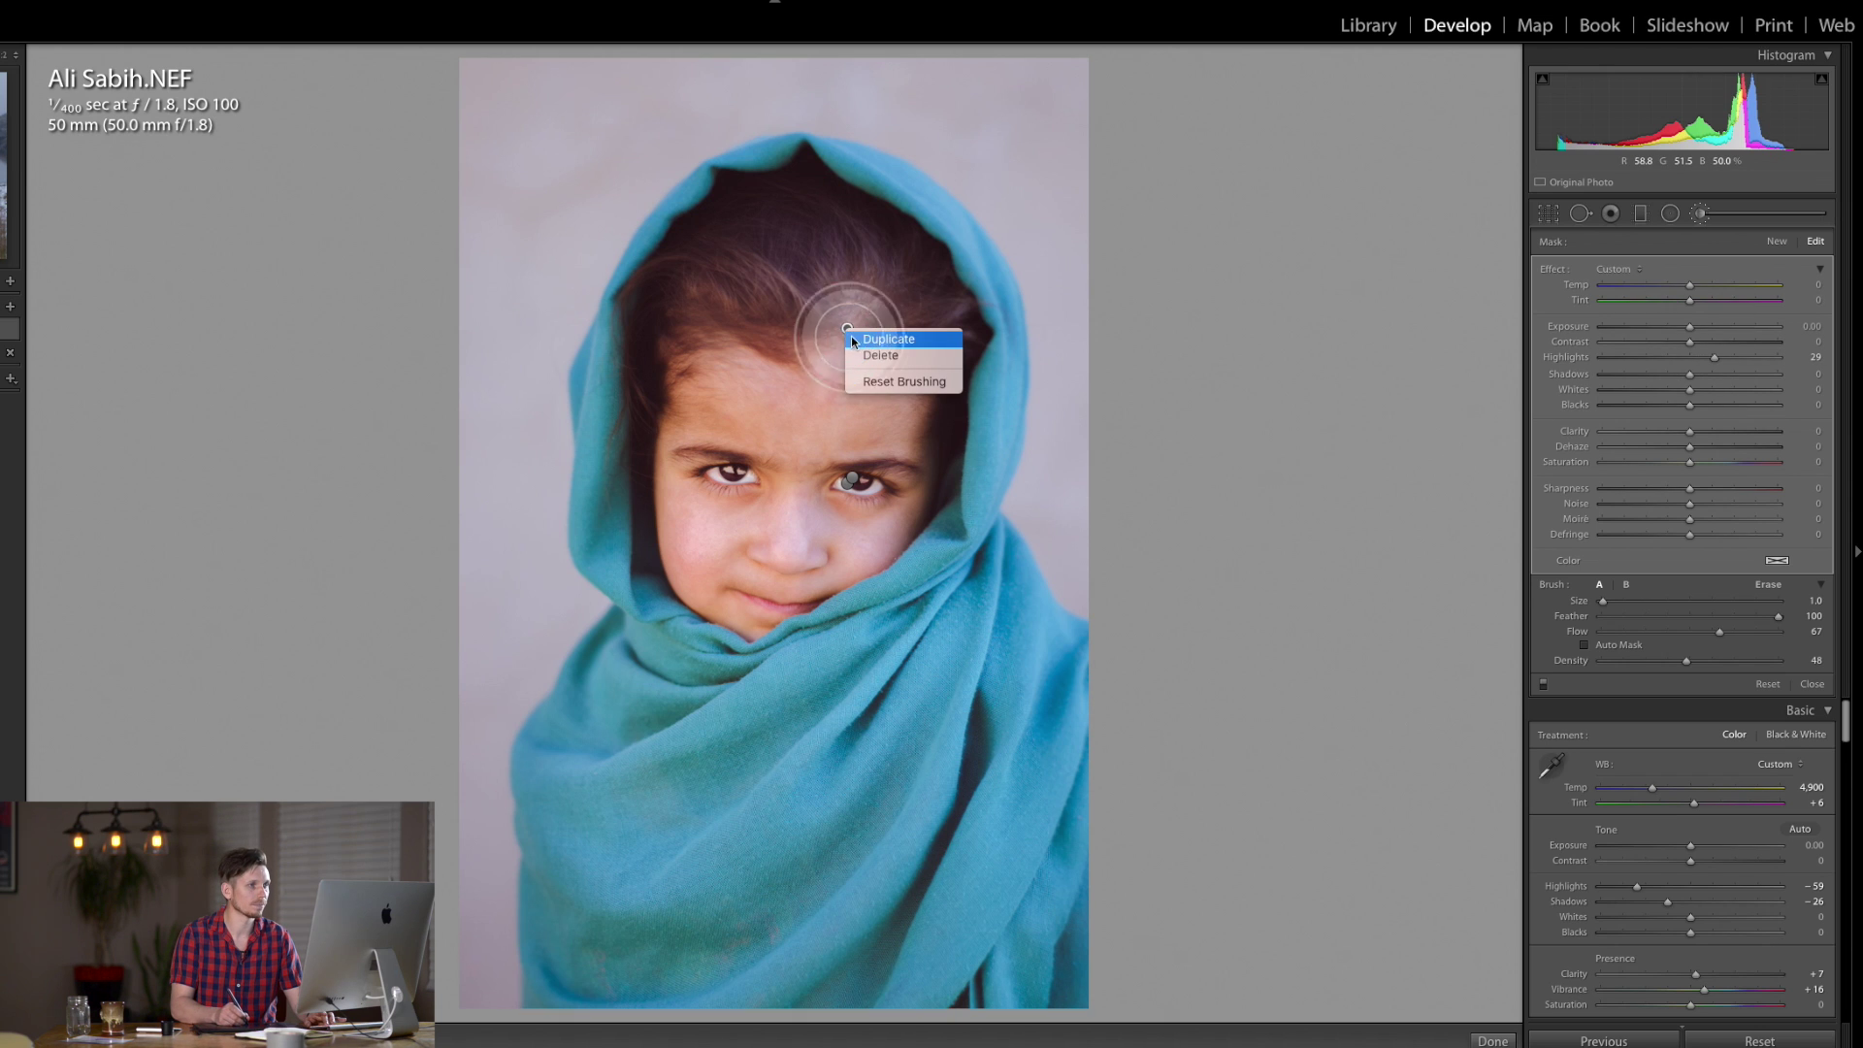
pyautogui.click(862, 343)
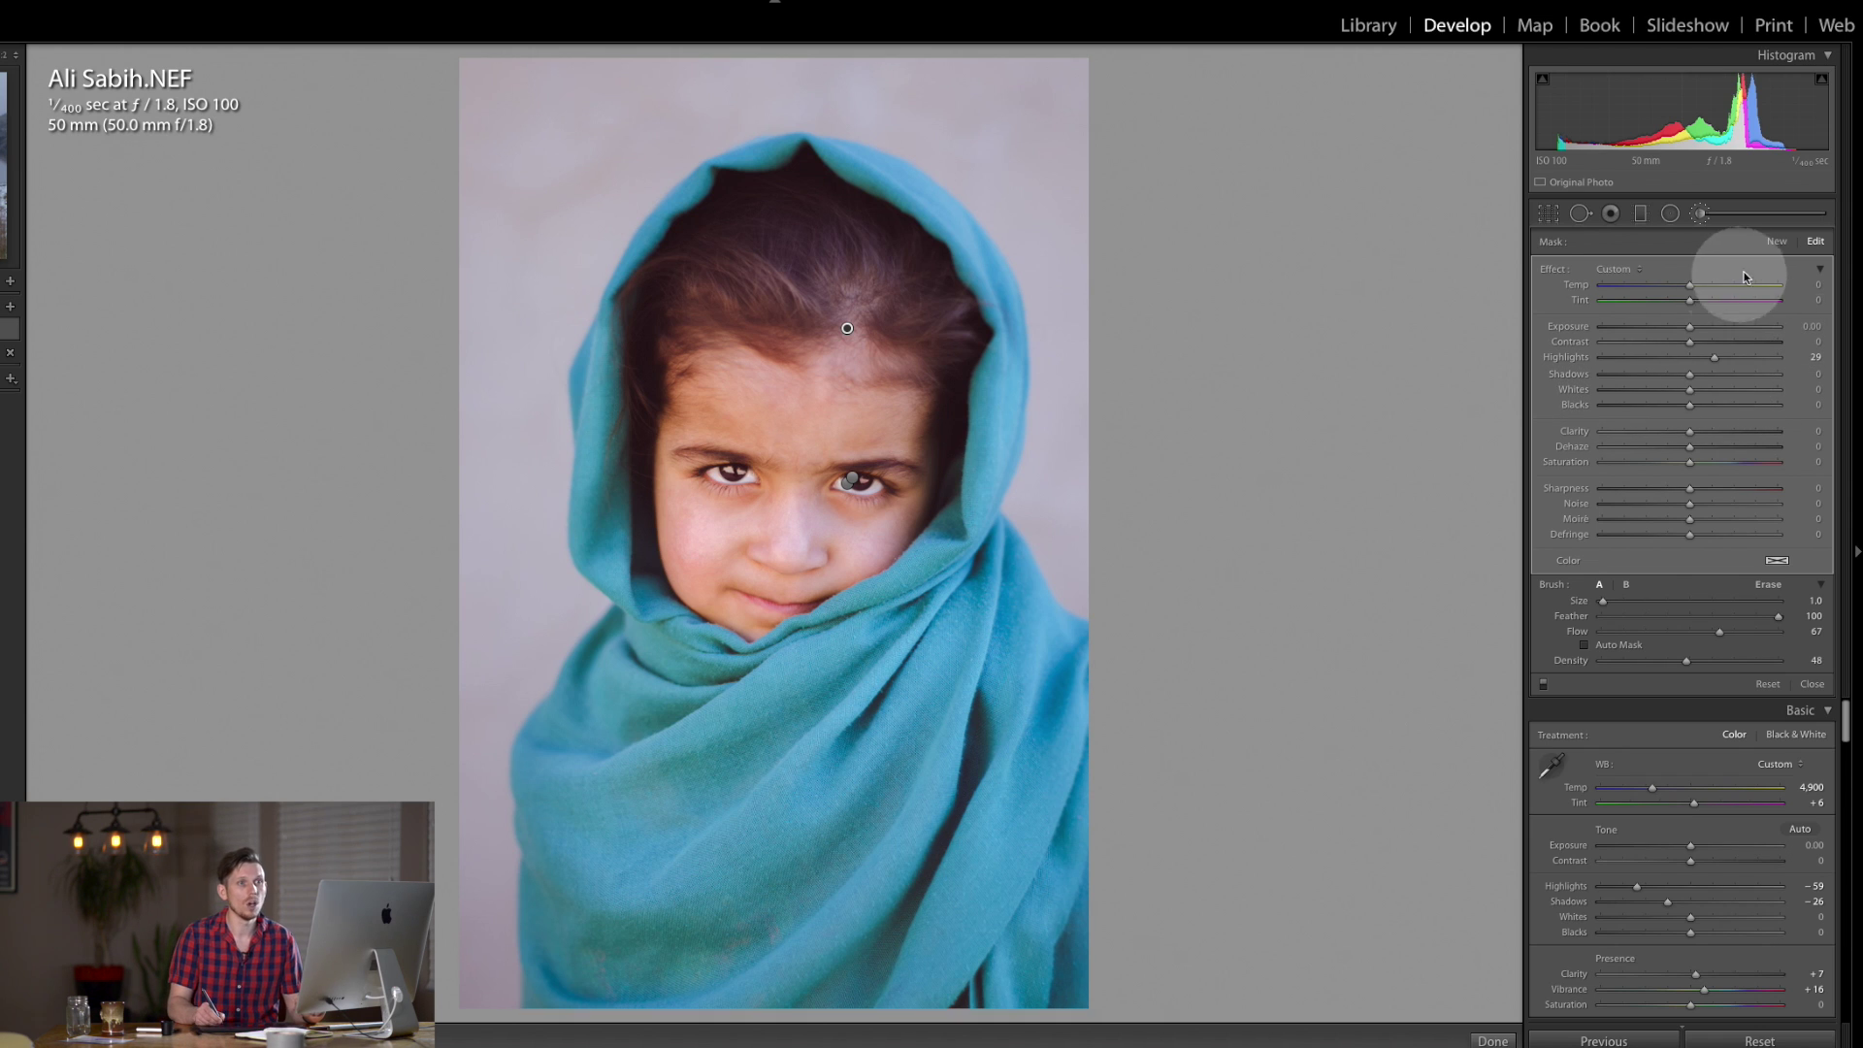
# Switch the brush to Erase mode for the selected highlight mask and set its Flow to 61.
pyautogui.click(1768, 586)
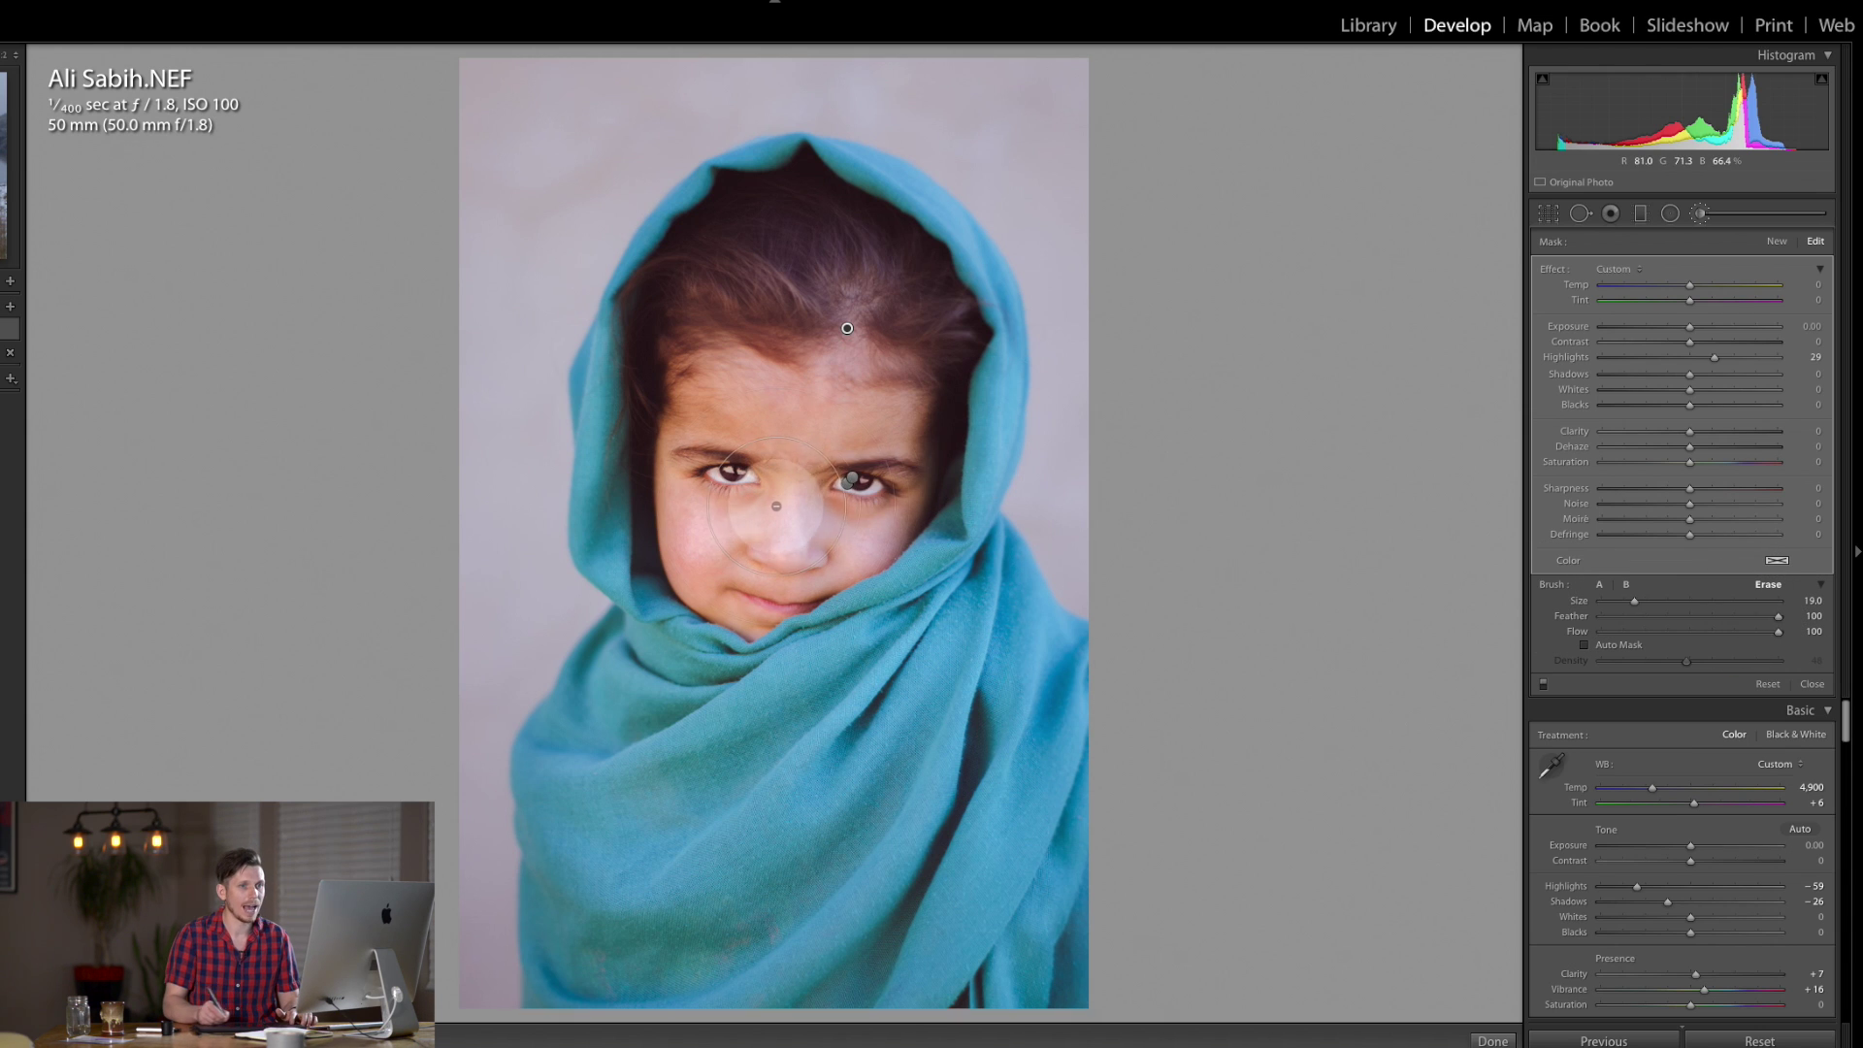
pyautogui.moveTo(1778, 632); pyautogui.dragTo(1708, 632)
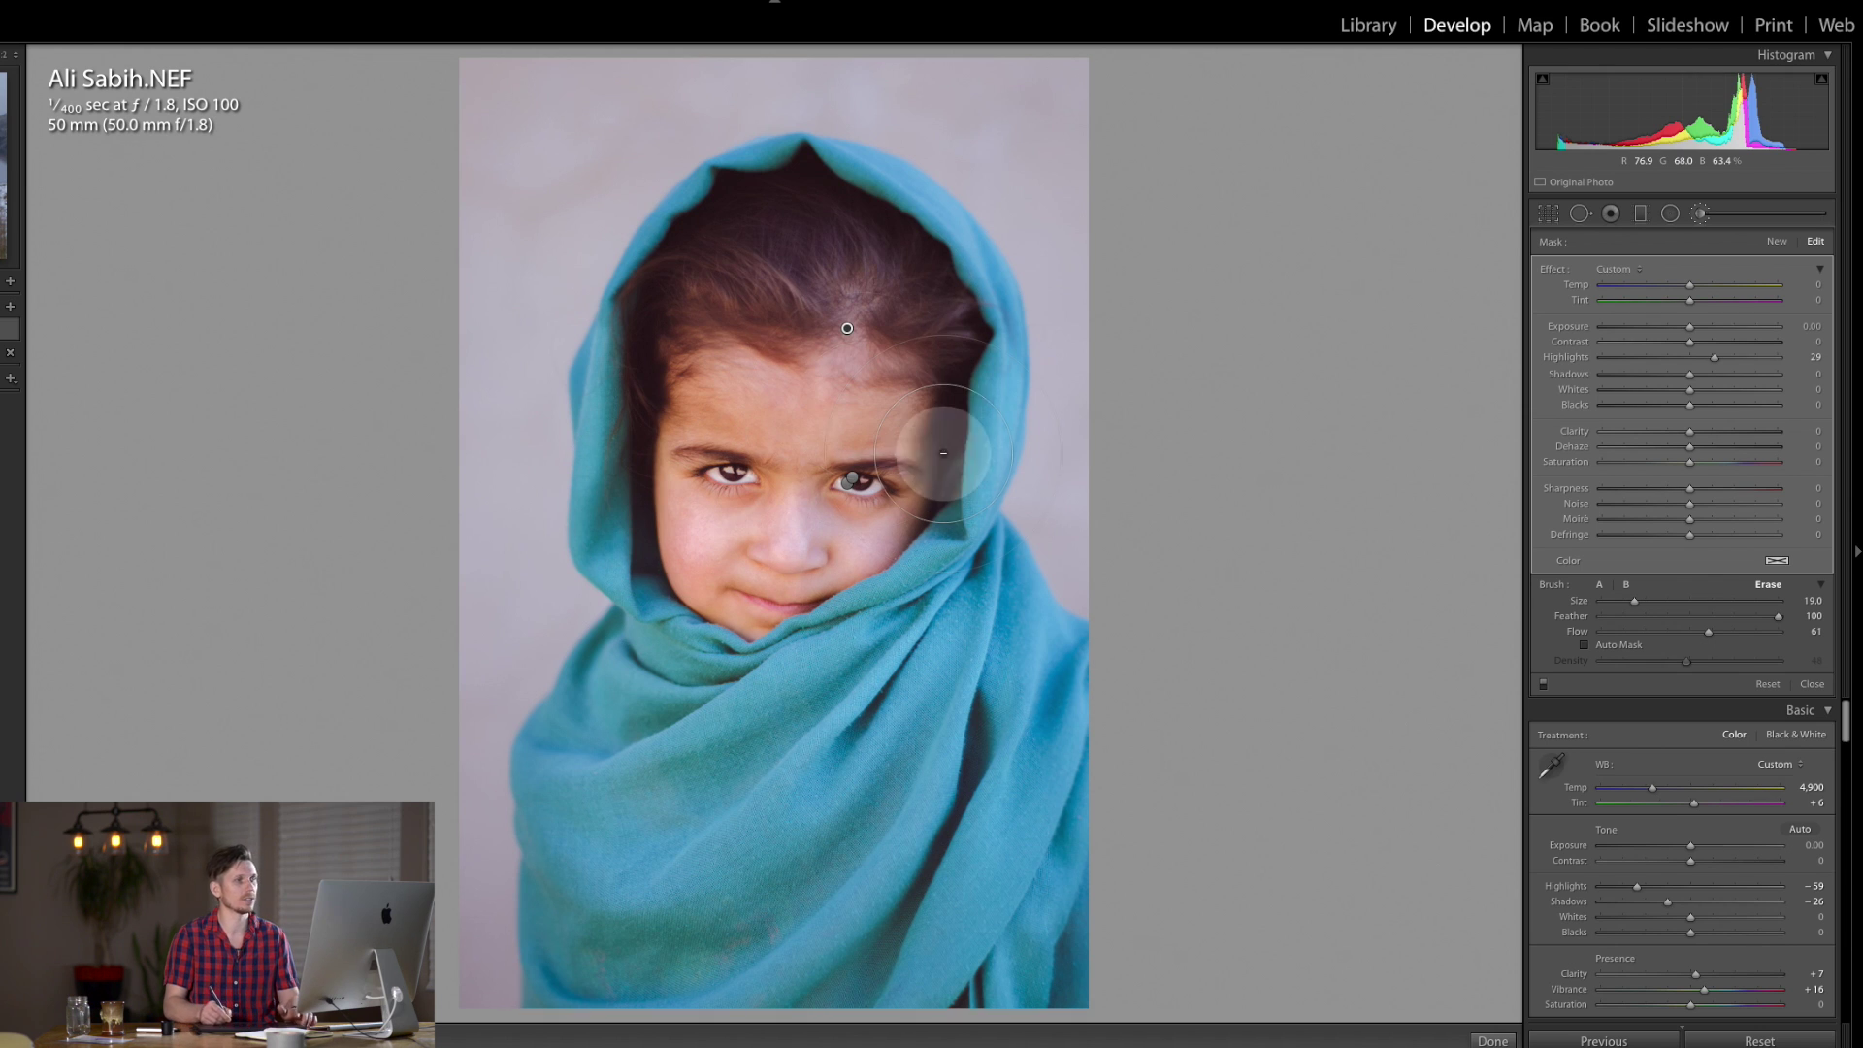
# Start a new adjustment brush with Highlights reset to 0, Shadows at −43 and Clarity at 27.
pyautogui.click(1779, 241)
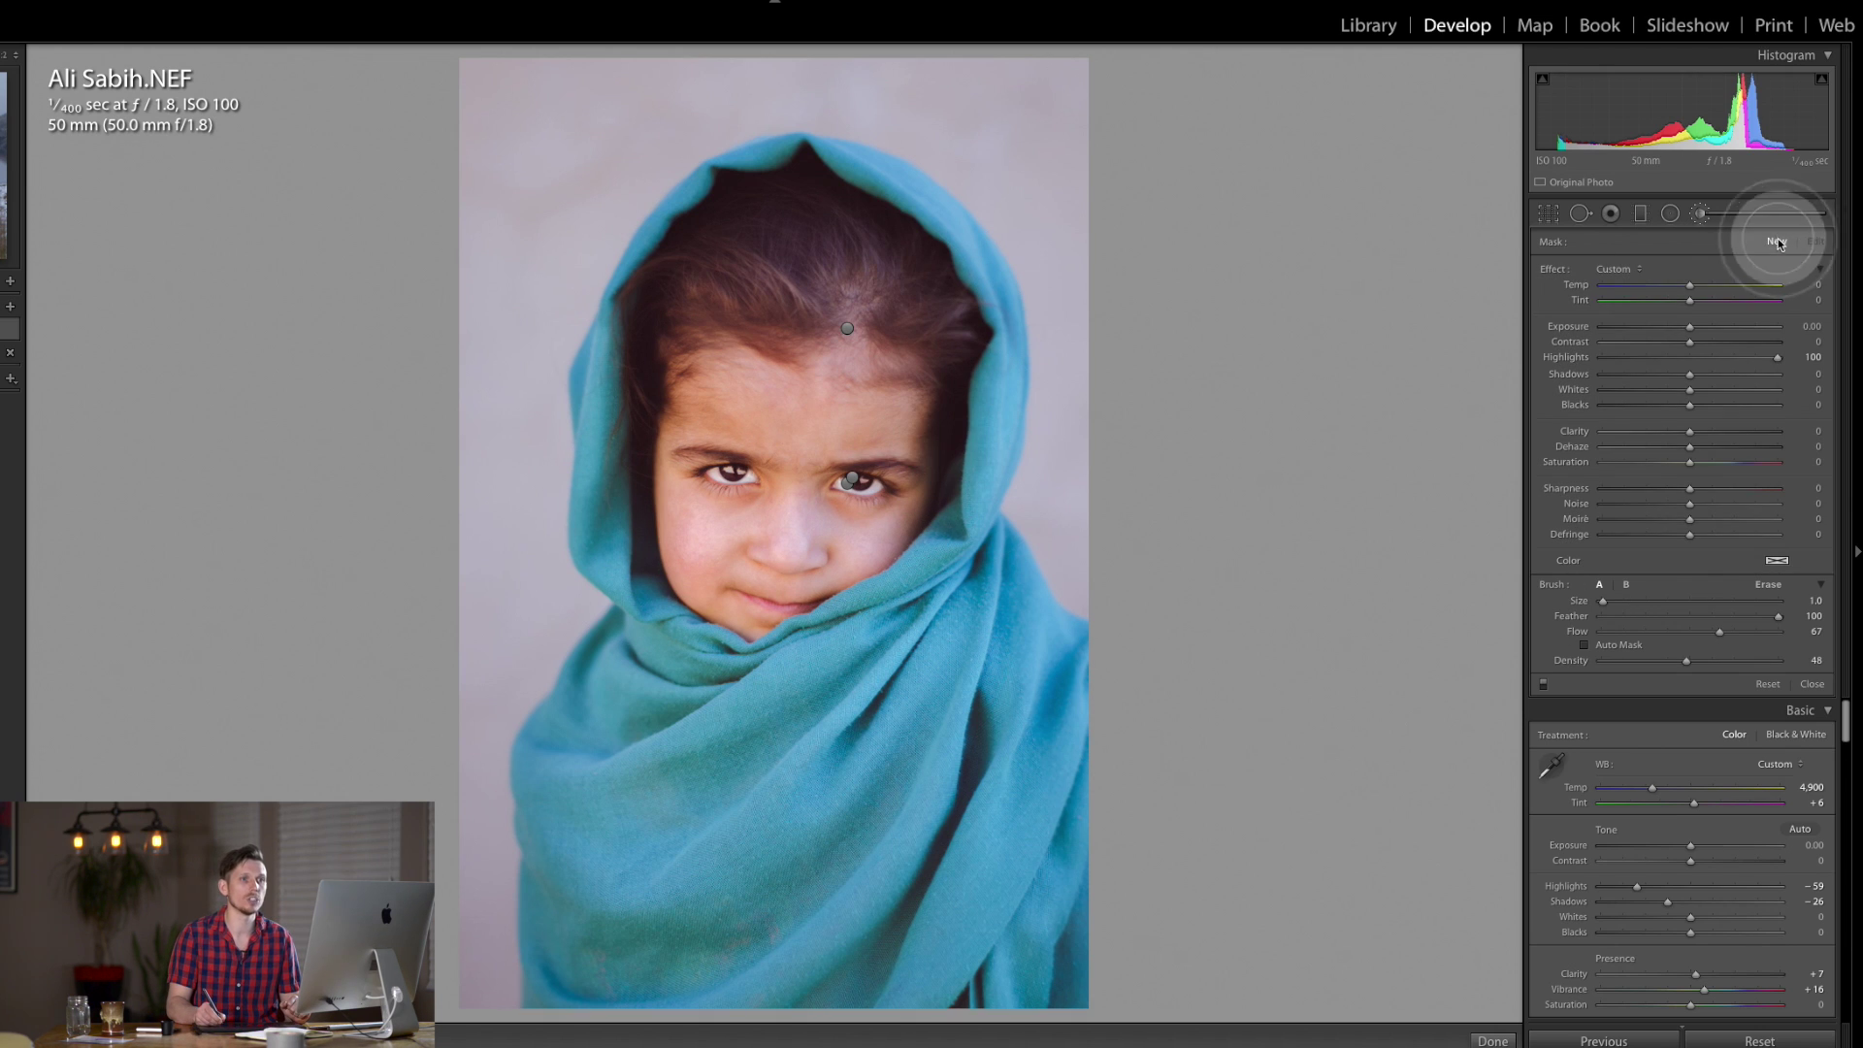
pyautogui.moveTo(1776, 362); pyautogui.dragTo(1693, 371)
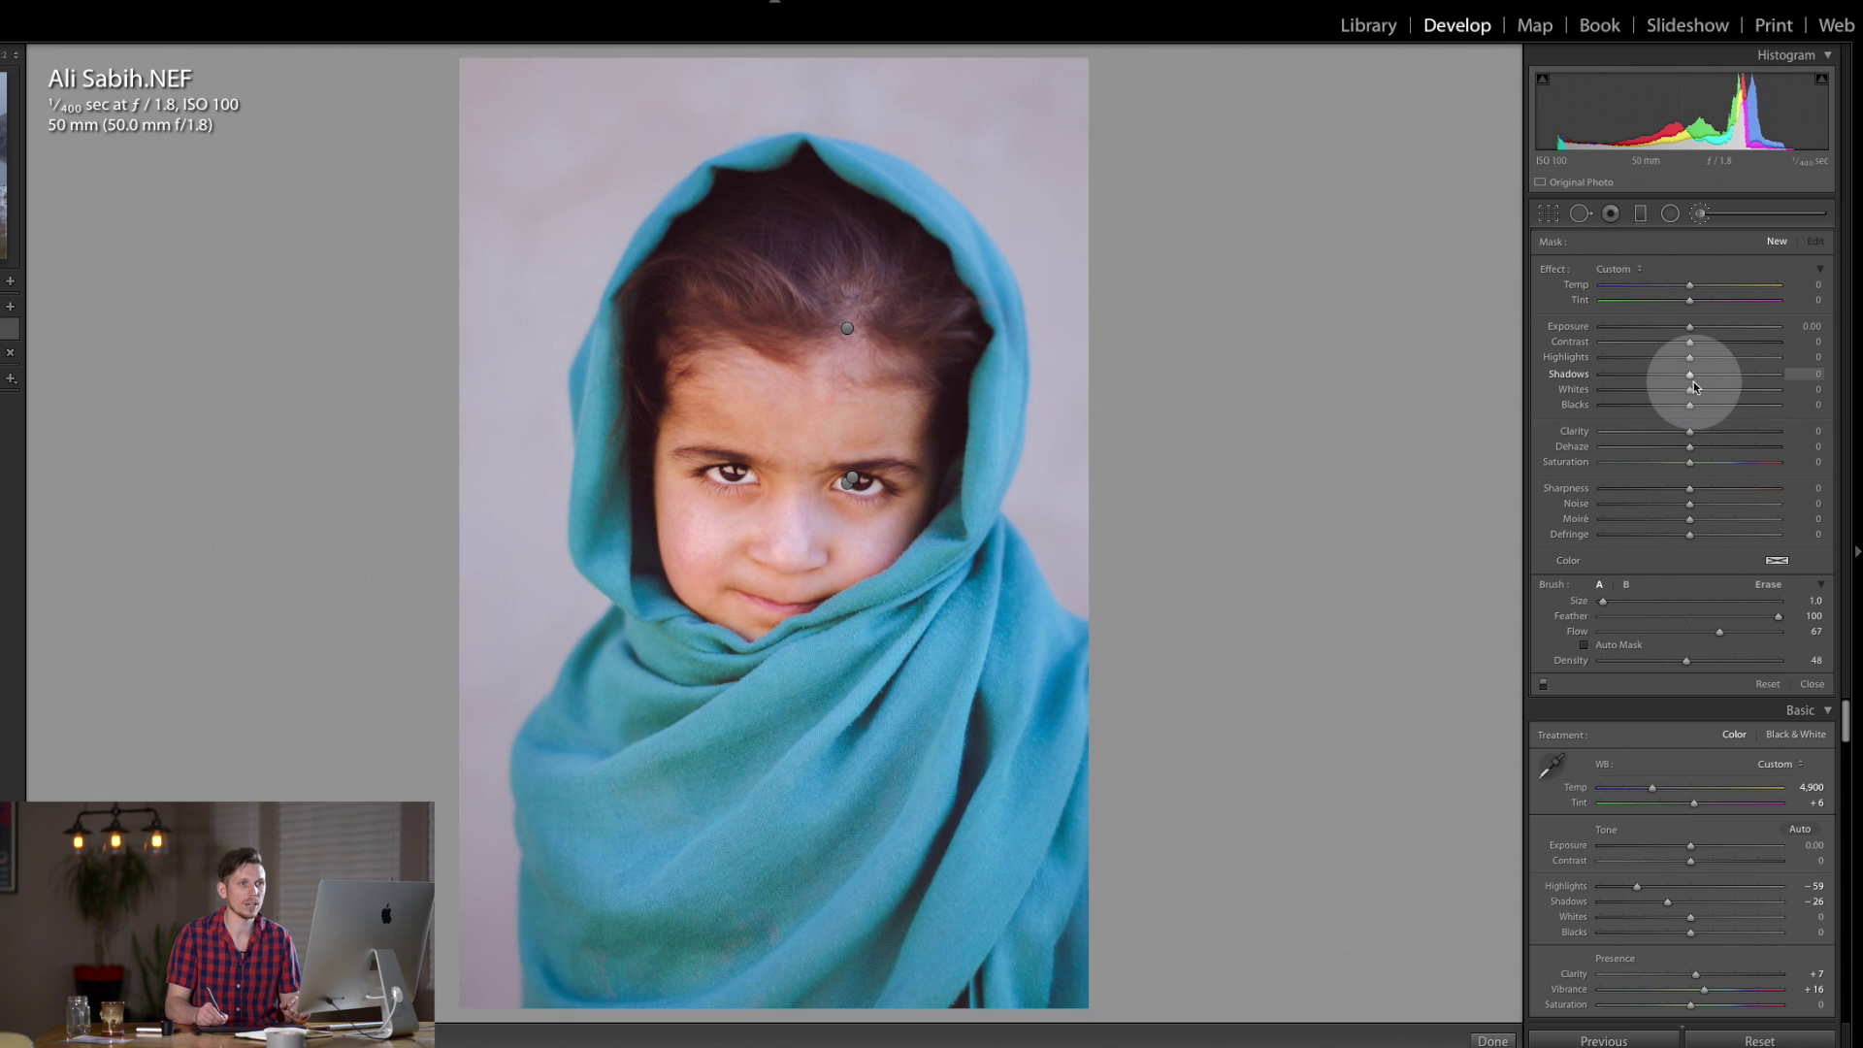
pyautogui.moveTo(1671, 375); pyautogui.dragTo(1652, 376)
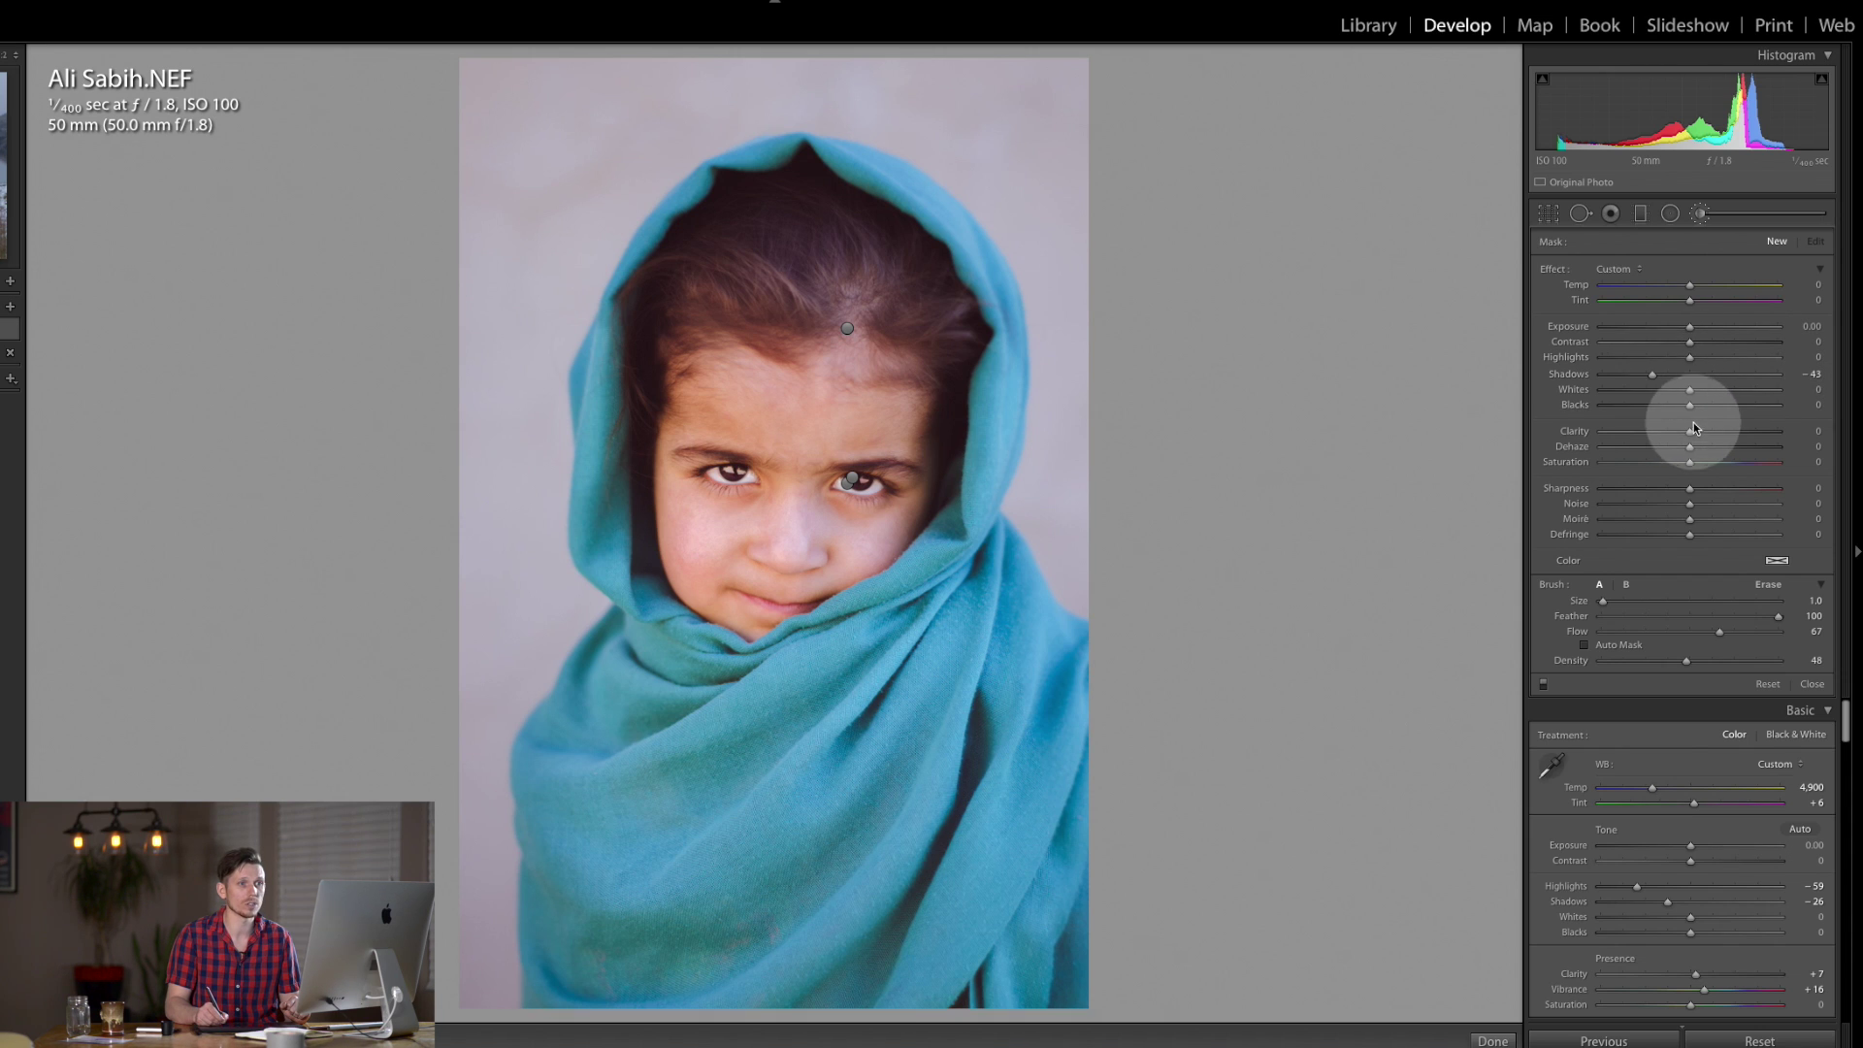
pyautogui.moveTo(1710, 432); pyautogui.dragTo(1714, 432)
pyautogui.press('[')
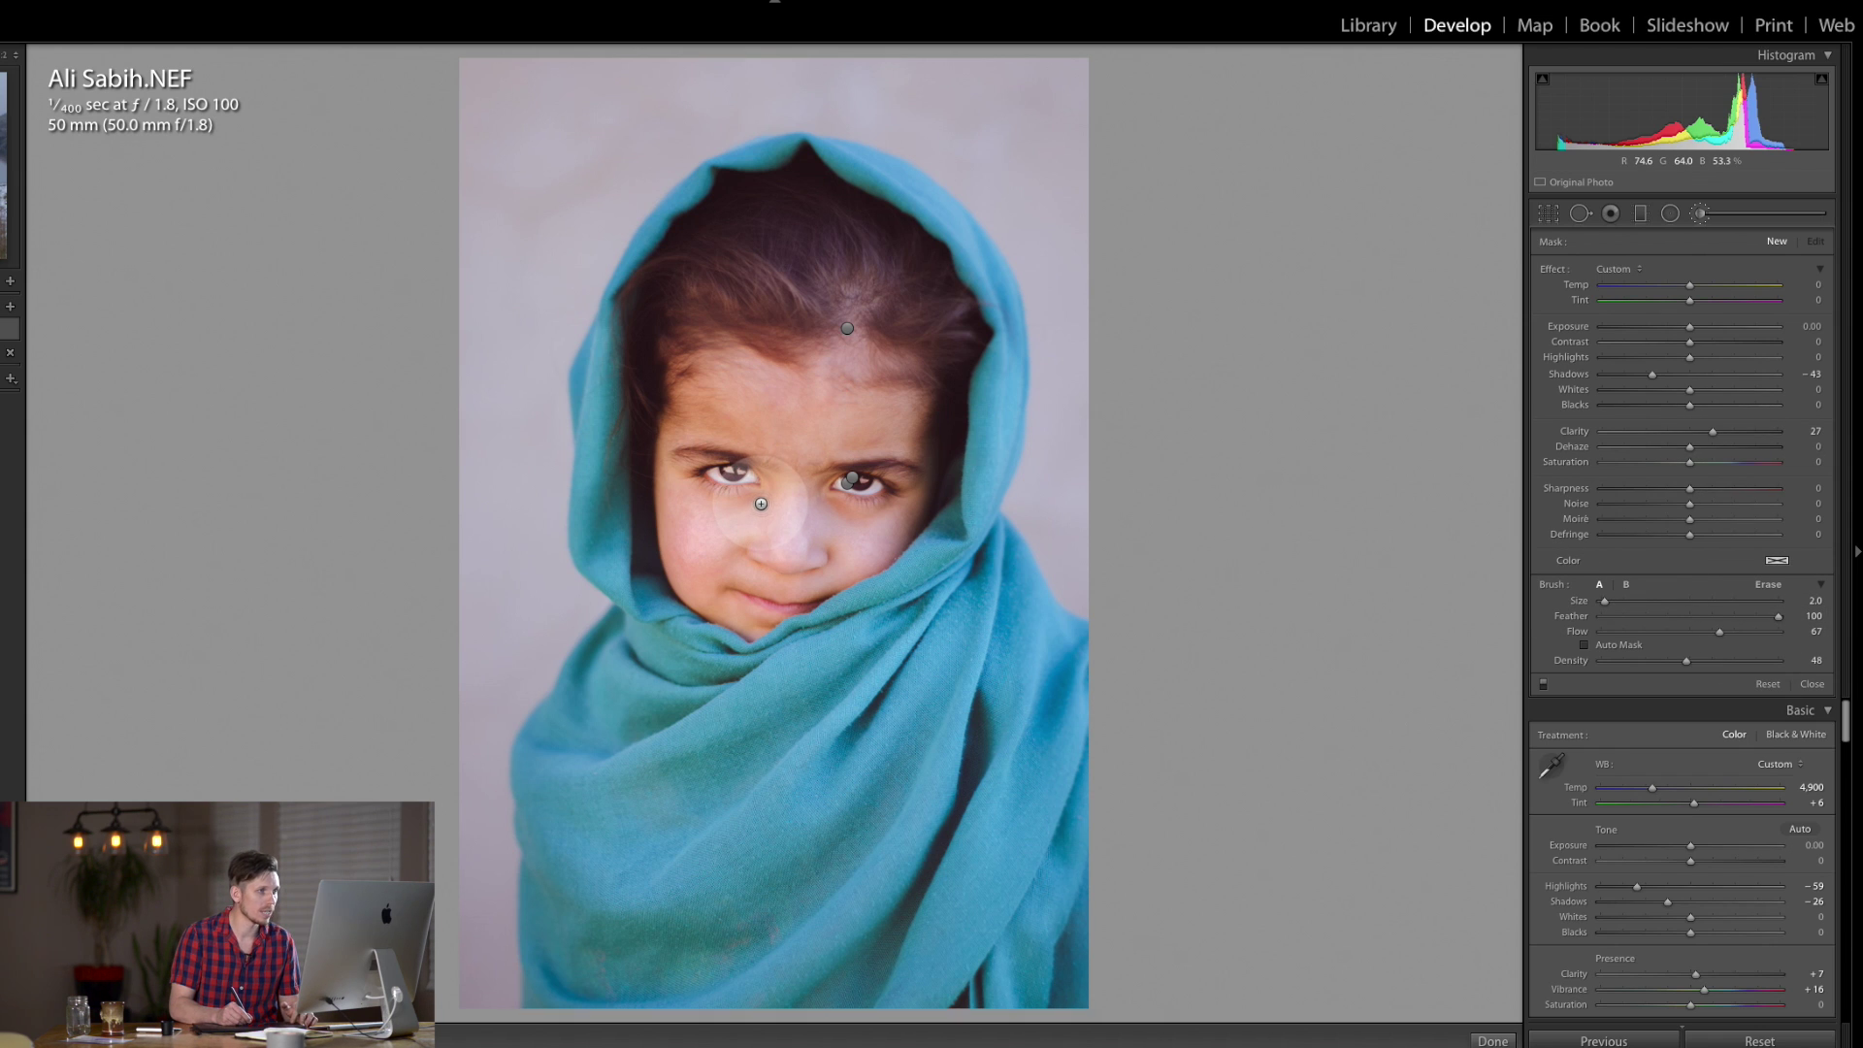
# Brush the darkening effect beside the nose, along the hair inside the hood and into the scarf folds, raising Flow to 100 and varying the size.
pyautogui.moveTo(764, 495)
pyautogui.mouseDown()
pyautogui.moveTo(742, 504)
pyautogui.moveTo(805, 473)
pyautogui.moveTo(832, 500)
pyautogui.moveTo(826, 480)
pyautogui.mouseUp()
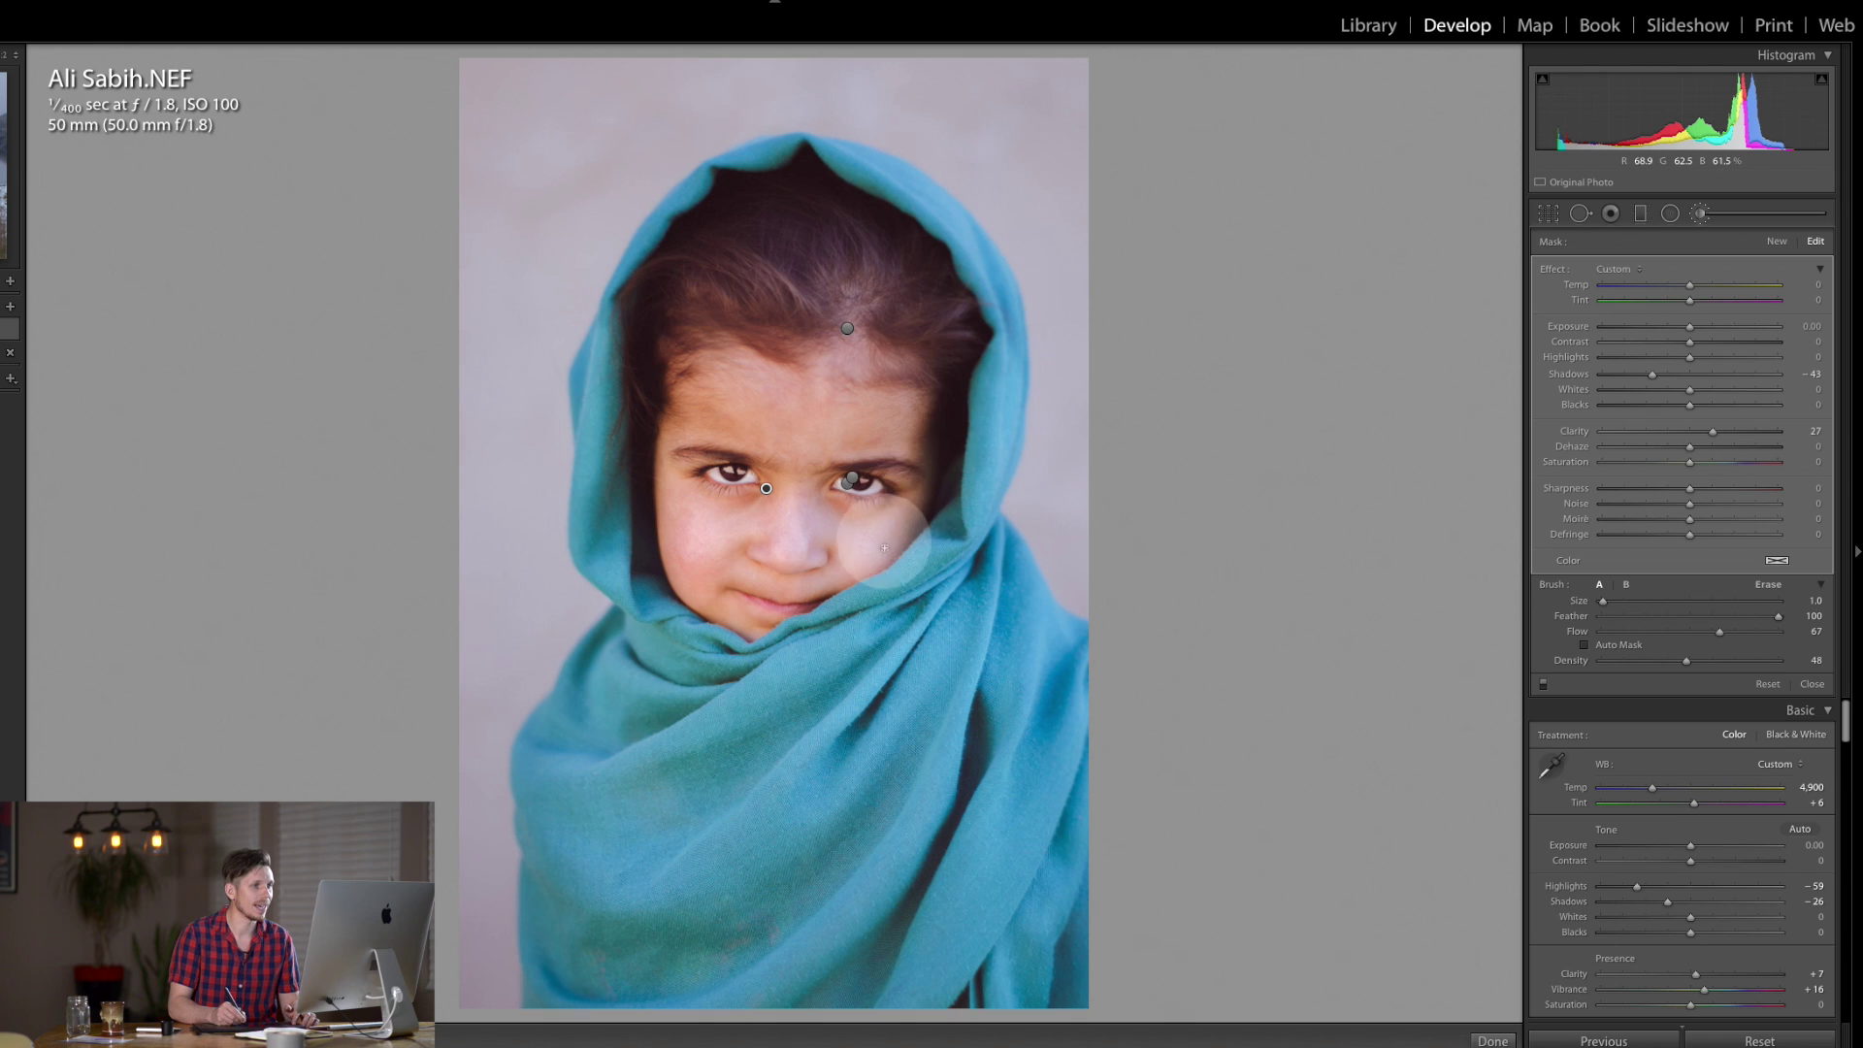
pyautogui.press(']')
pyautogui.moveTo(1719, 632); pyautogui.dragTo(1827, 635)
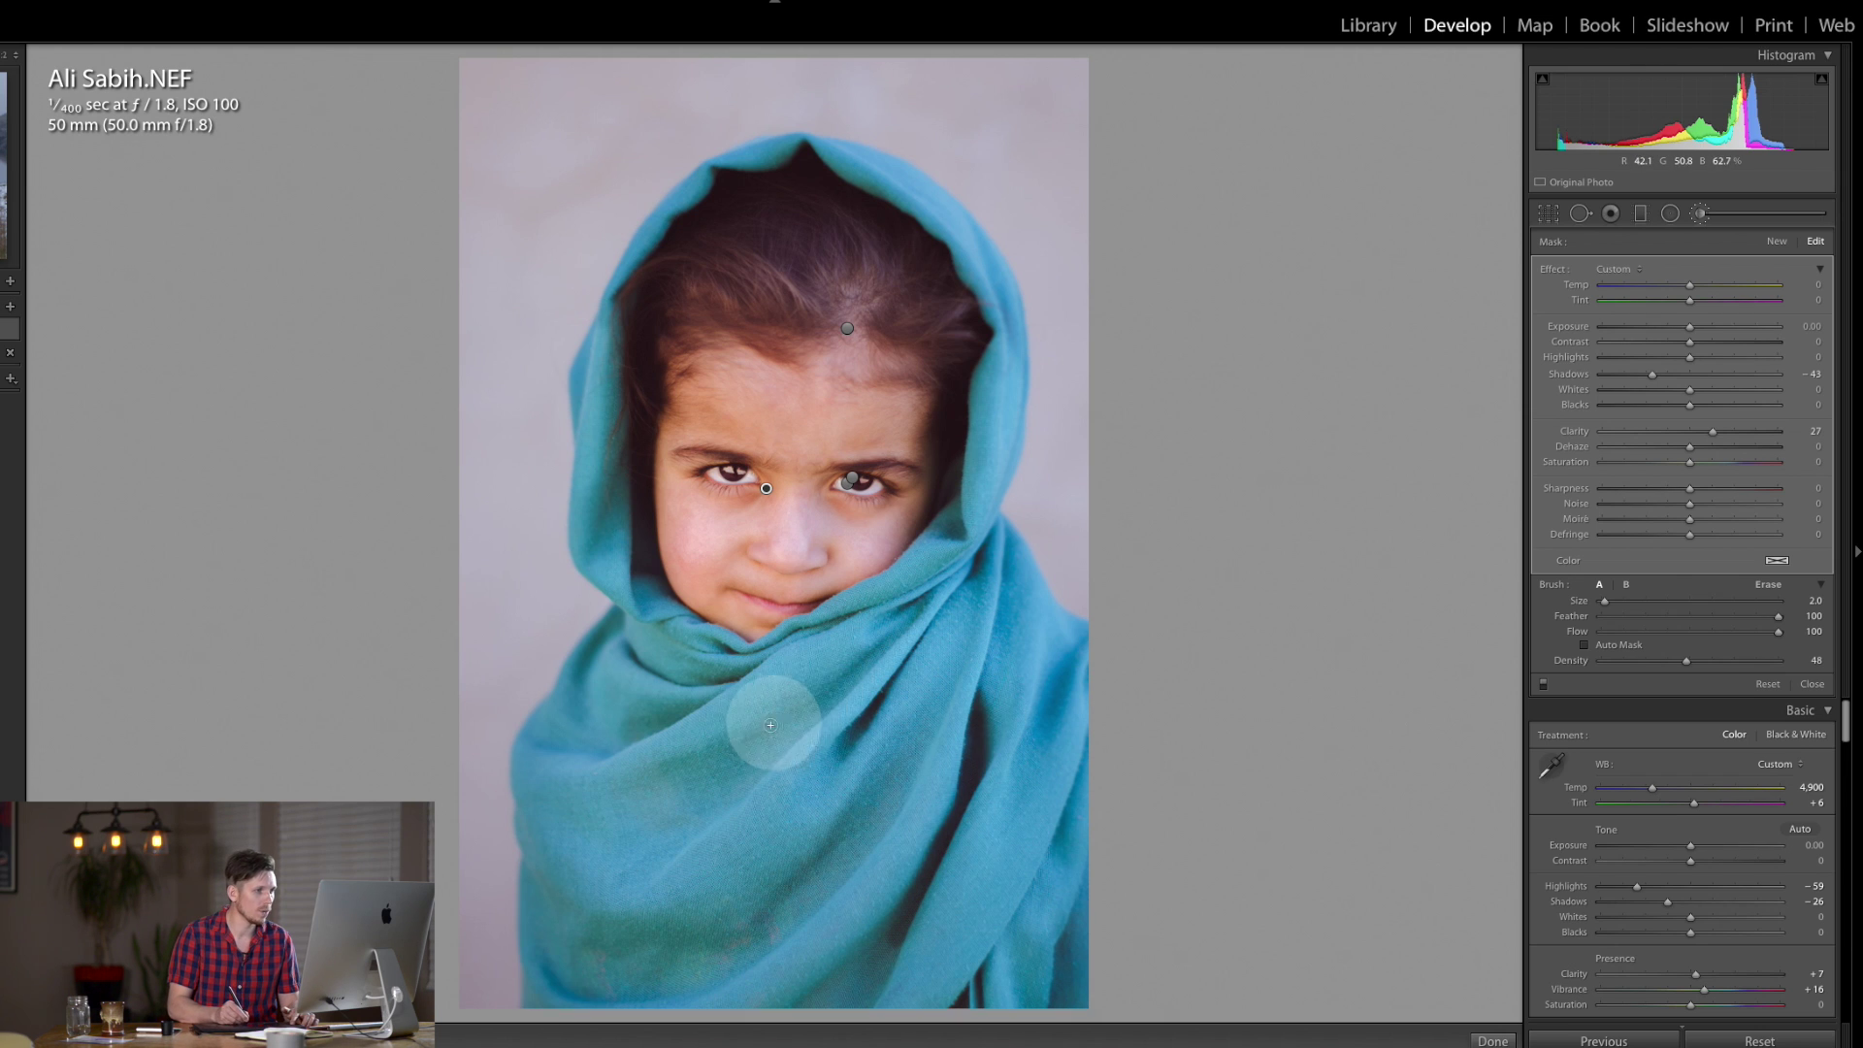
pyautogui.press(']')
pyautogui.press(']')
pyautogui.press(']')
pyautogui.press(']')
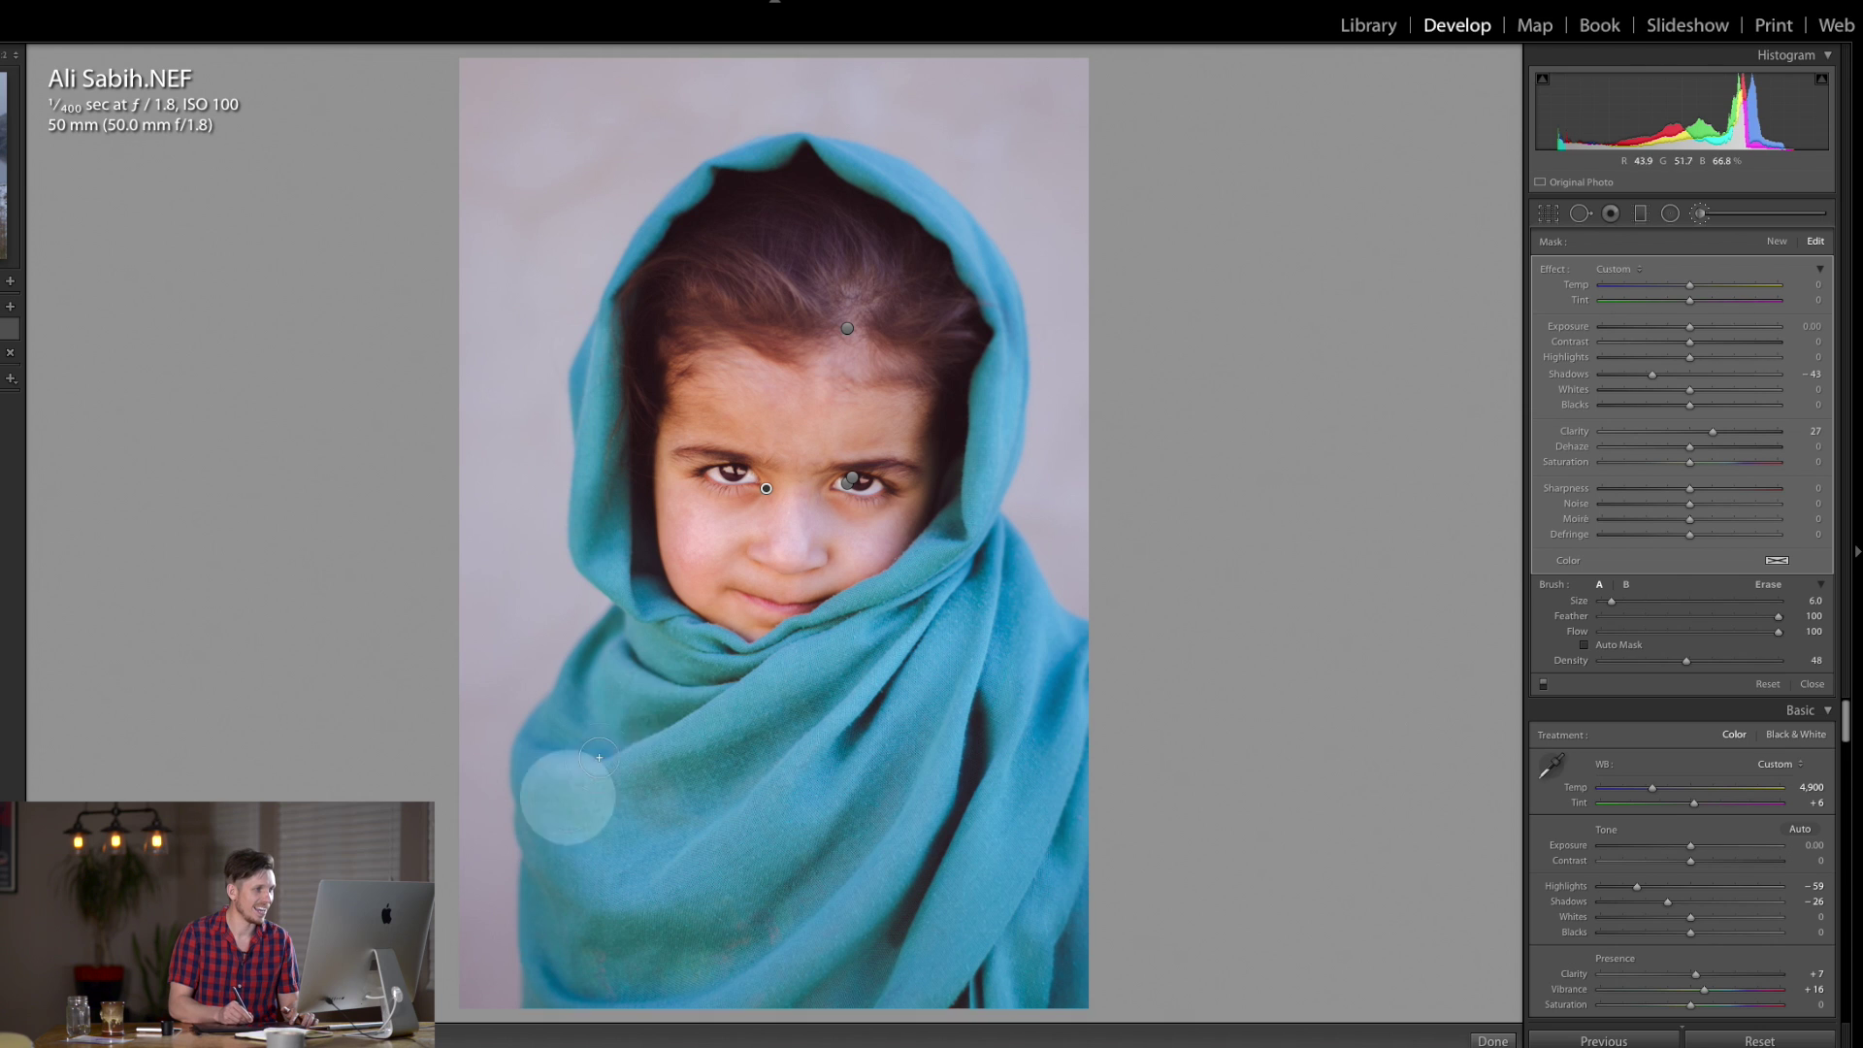
pyautogui.press('[')
pyautogui.press('[')
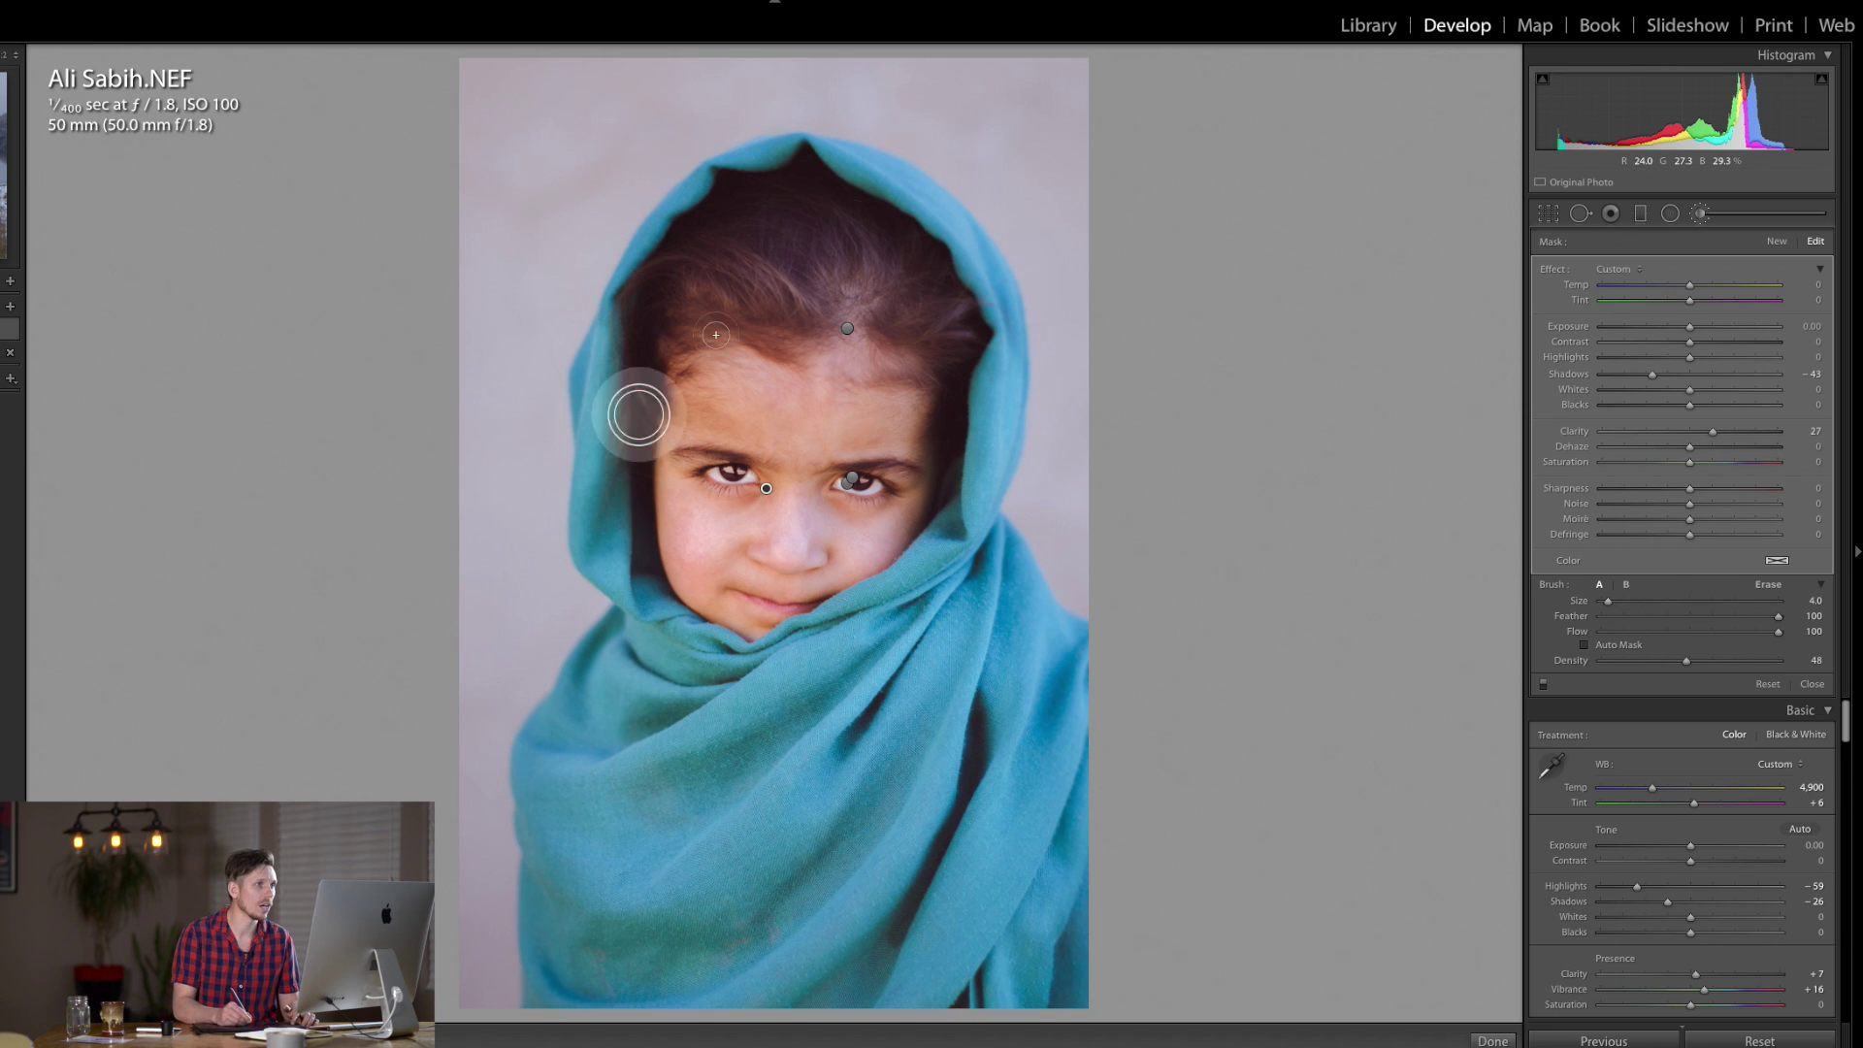
pyautogui.press('[')
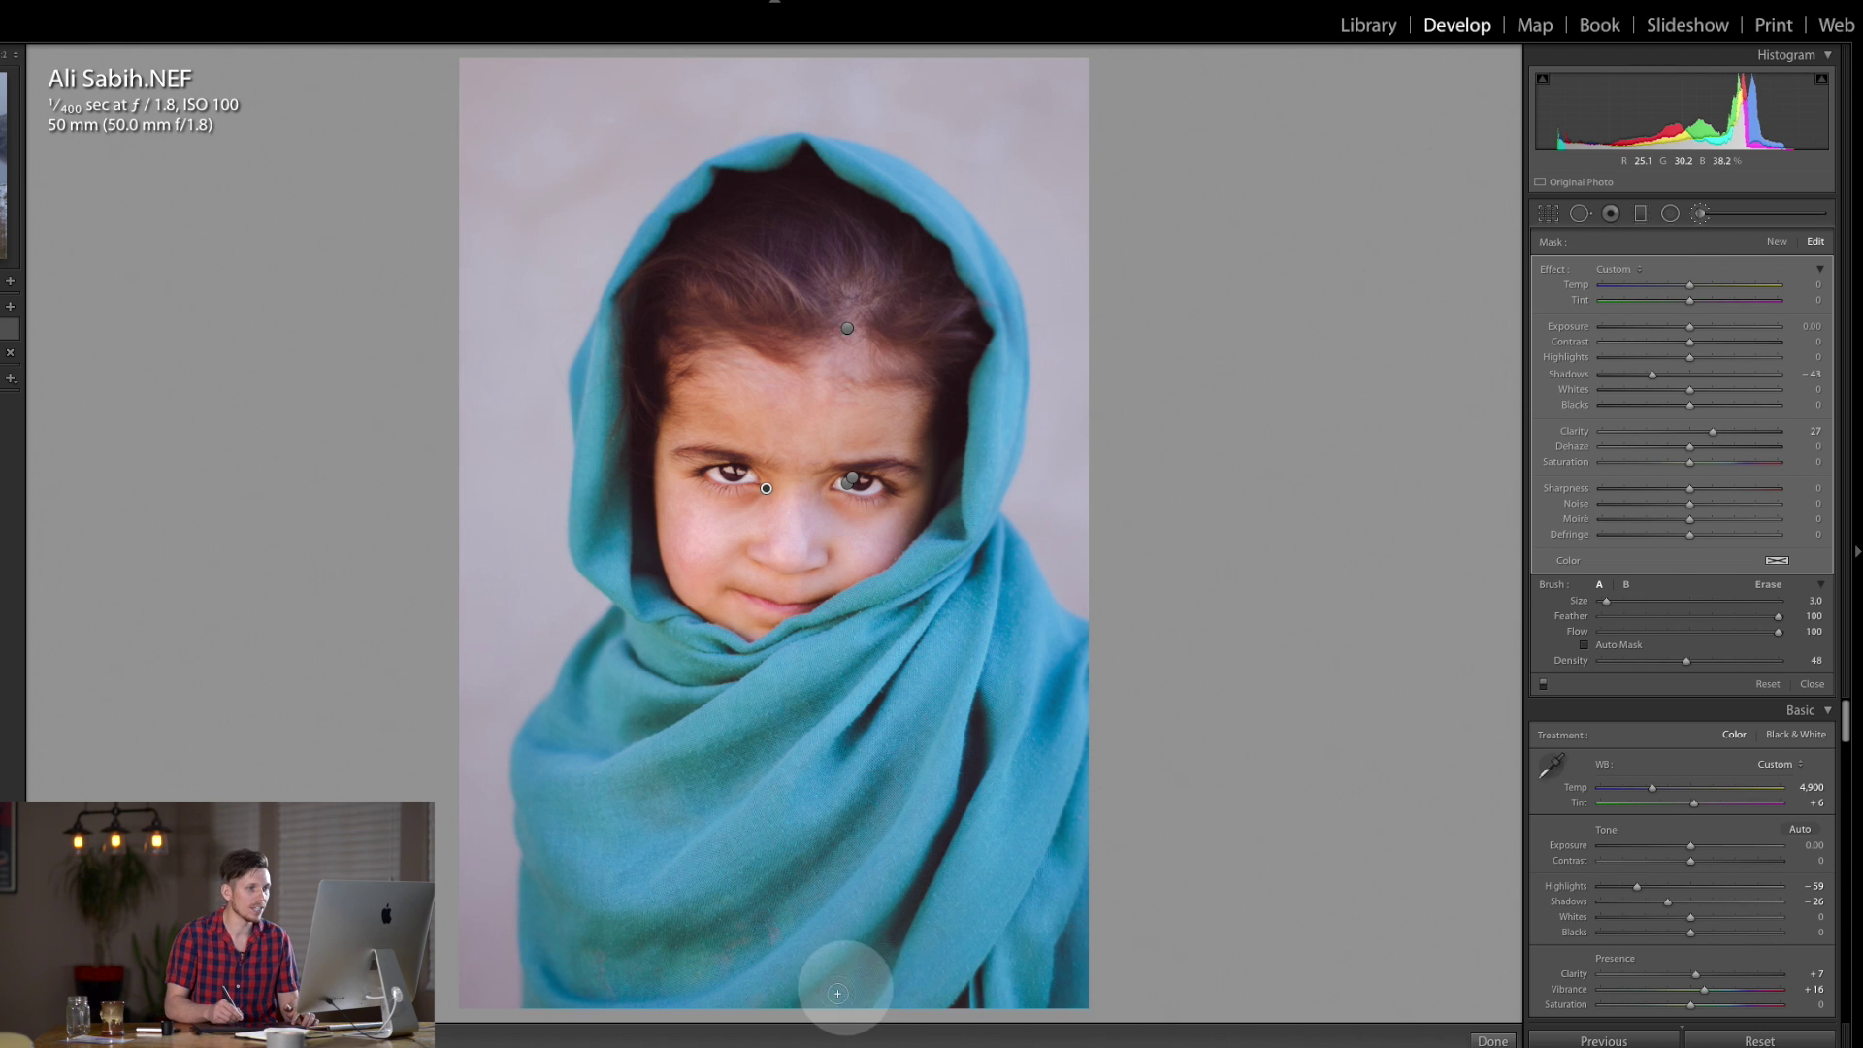
pyautogui.press('[')
pyautogui.press('[')
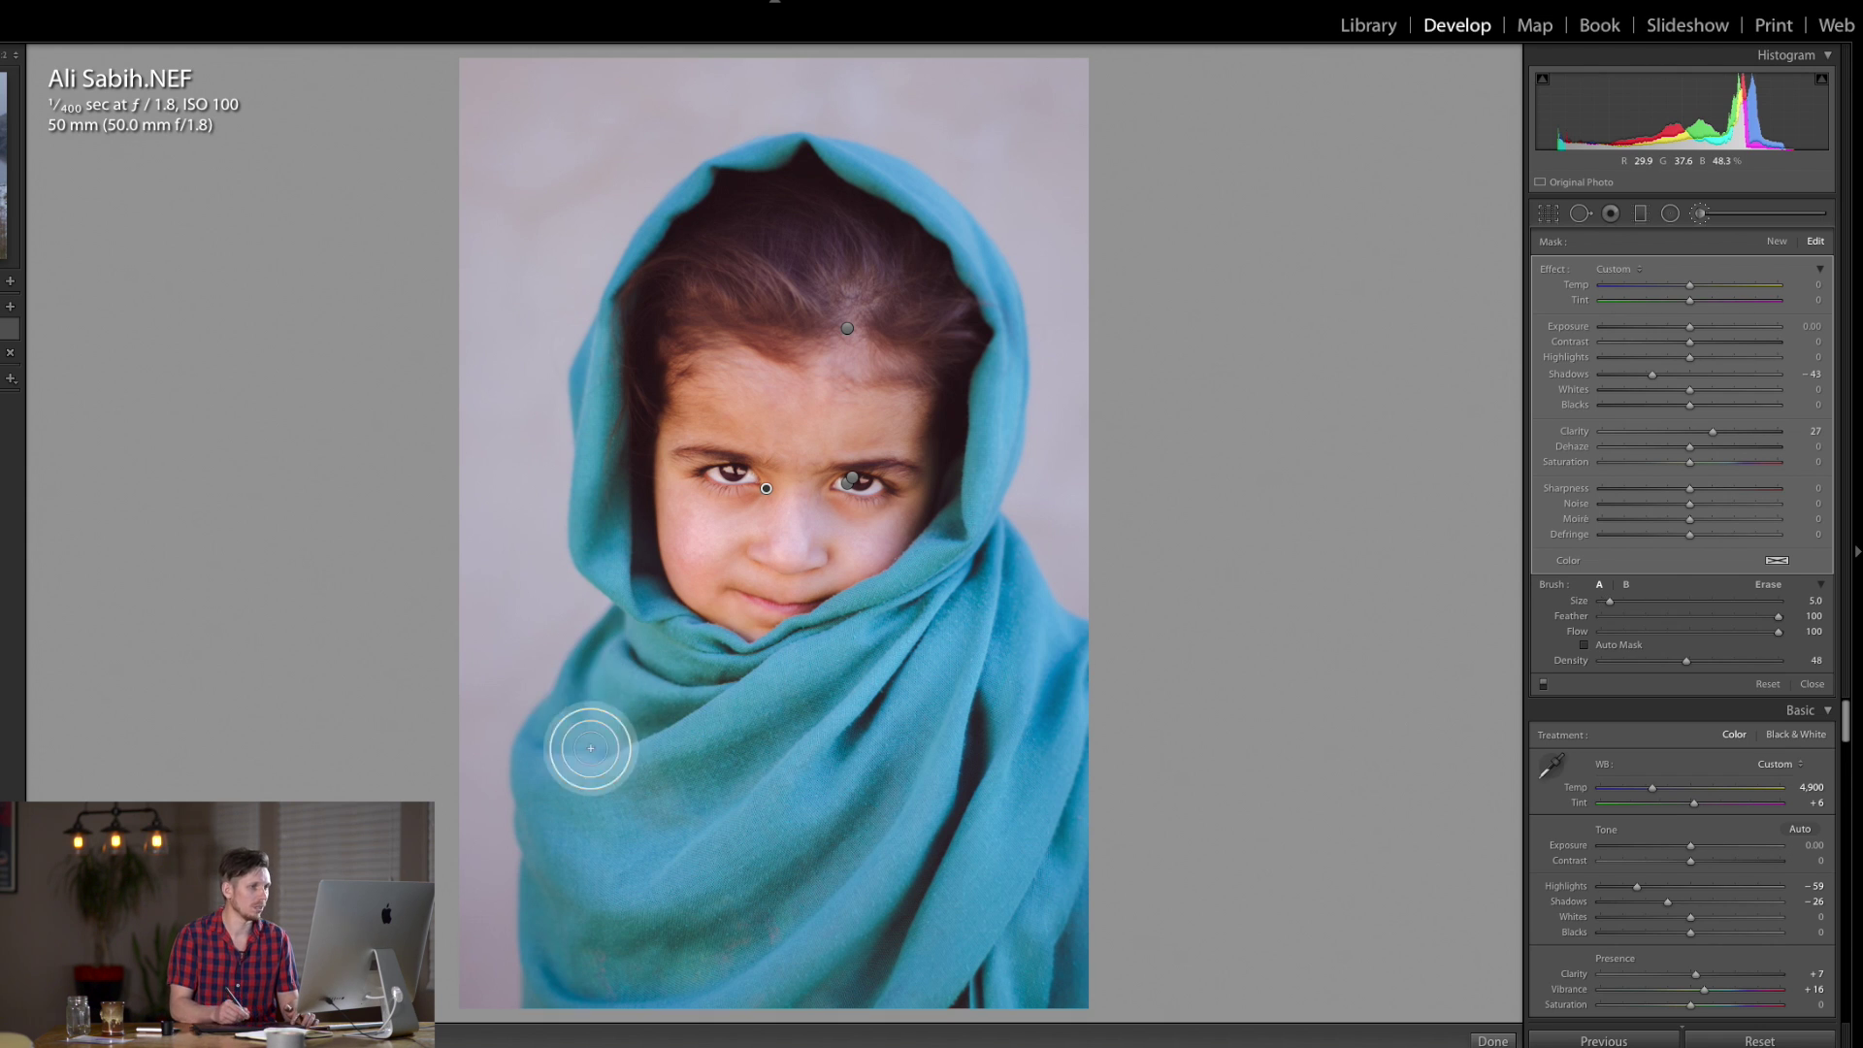
pyautogui.press('[')
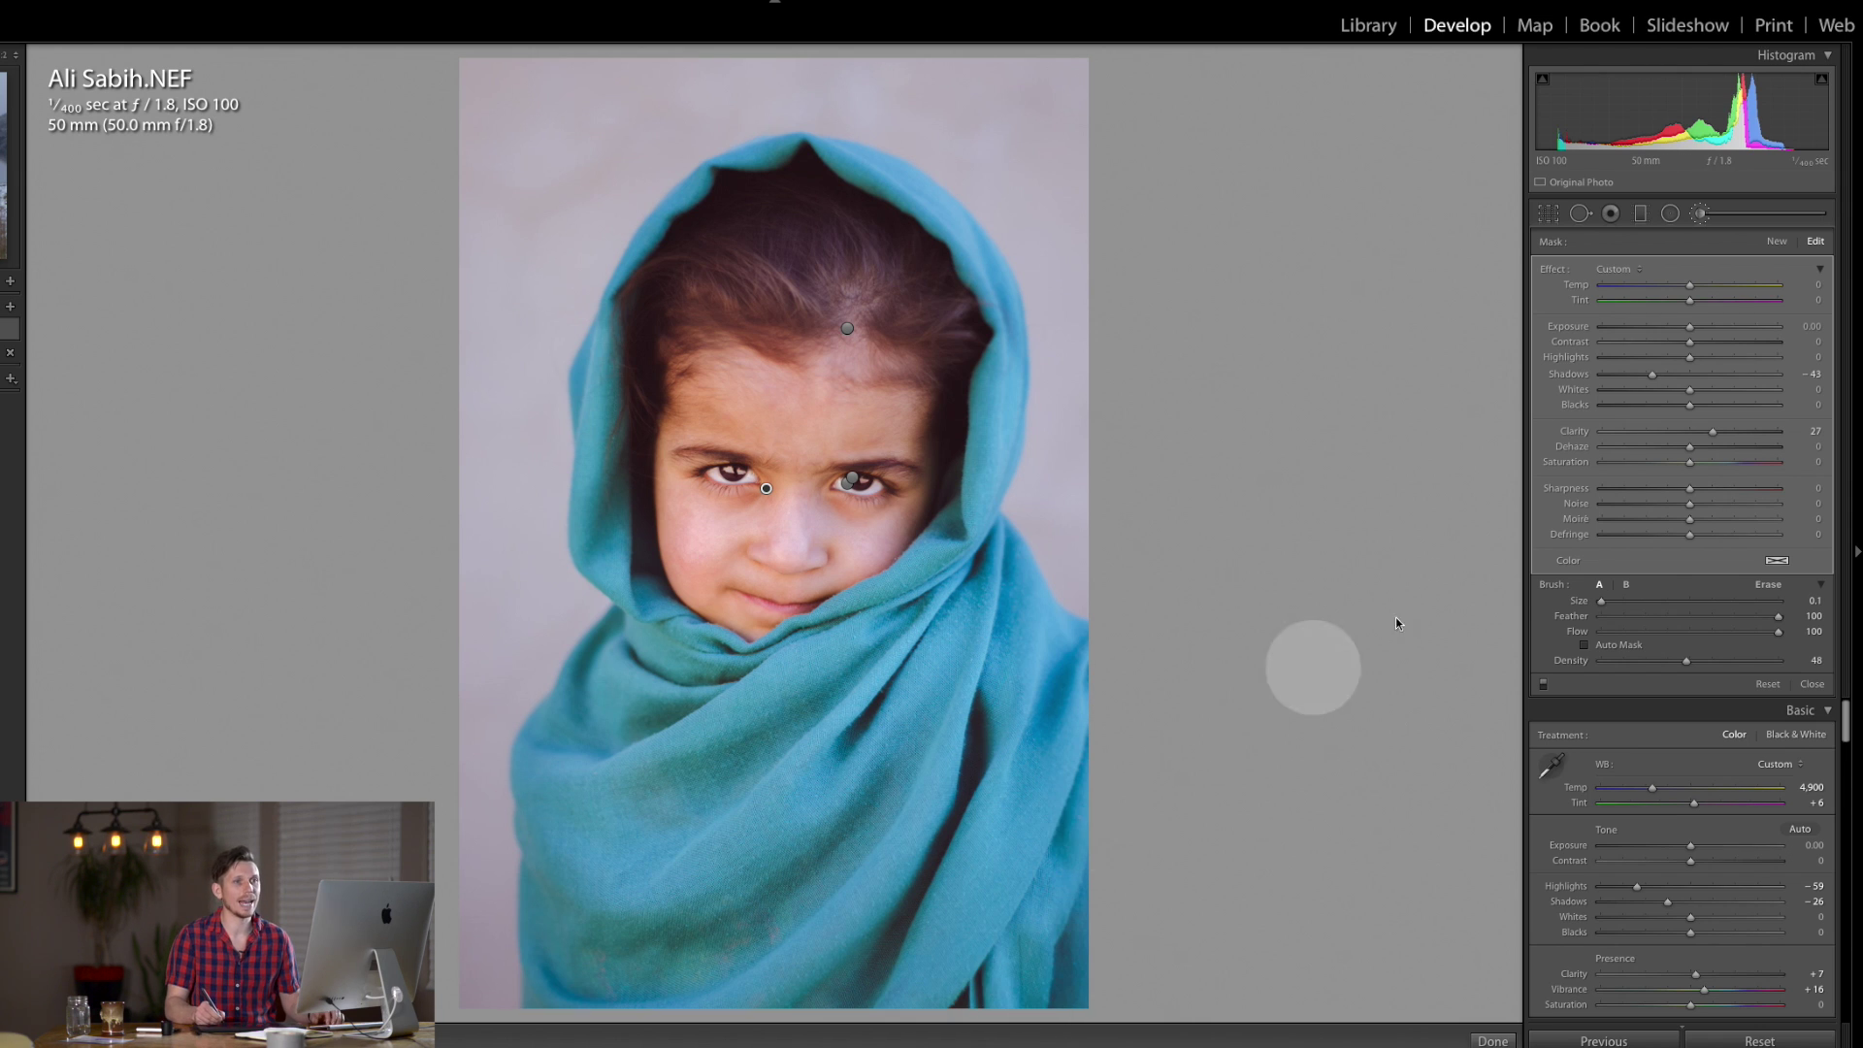
# Reduce the shadow brush mask to Shadows −15 and Clarity 19, and duplicate the mask.
pyautogui.moveTo(1677, 378); pyautogui.dragTo(1706, 434)
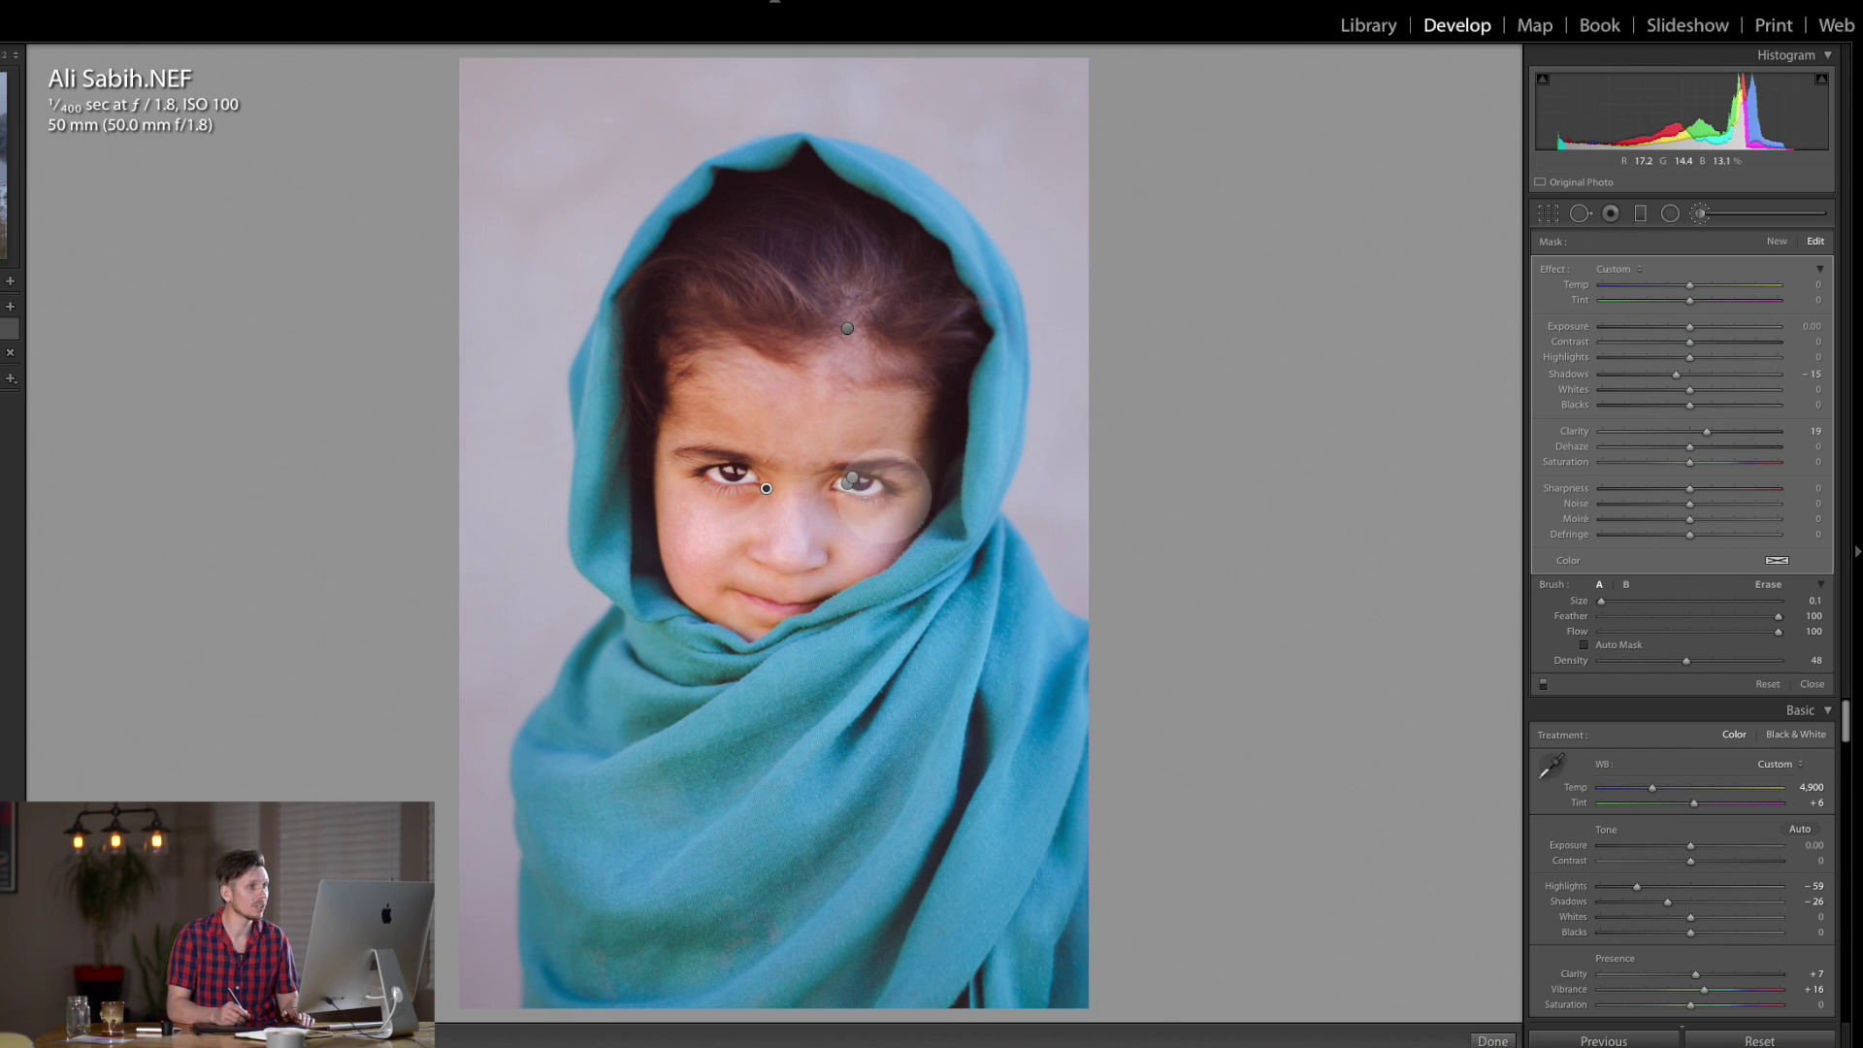
pyautogui.rightClick(766, 489)
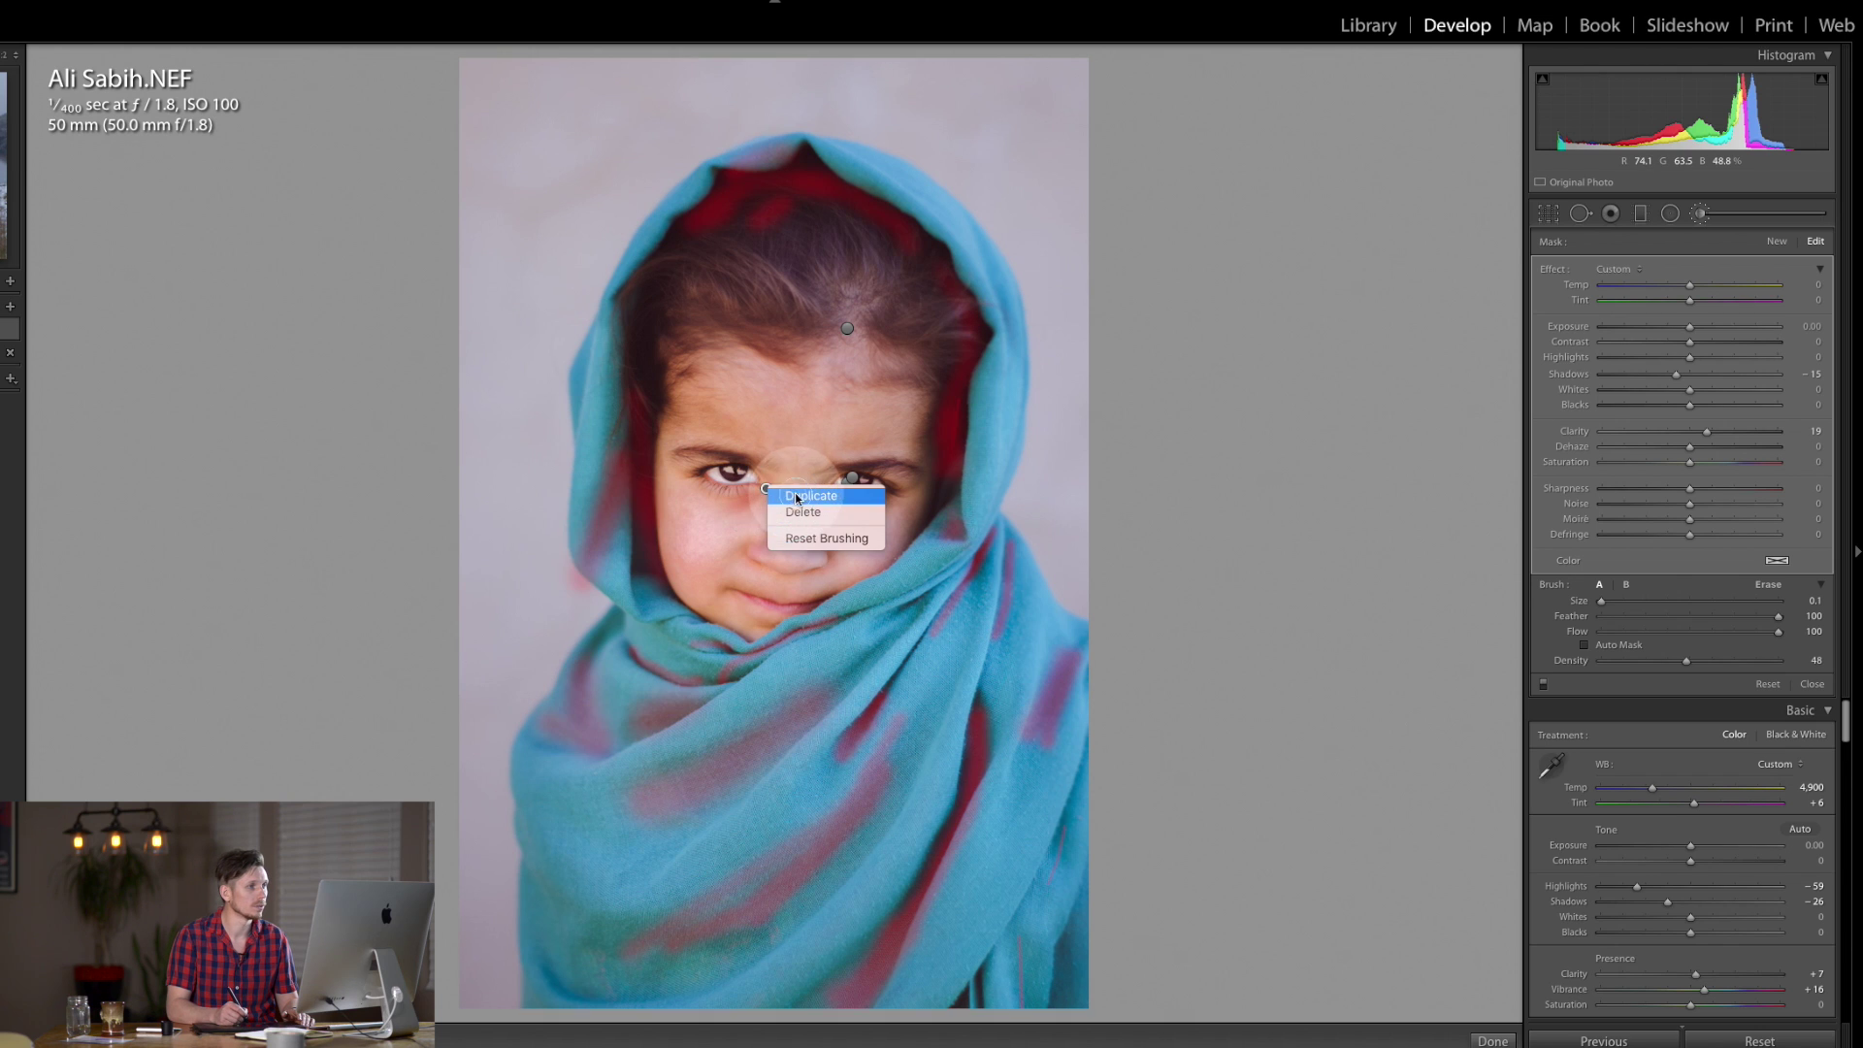
pyautogui.click(798, 495)
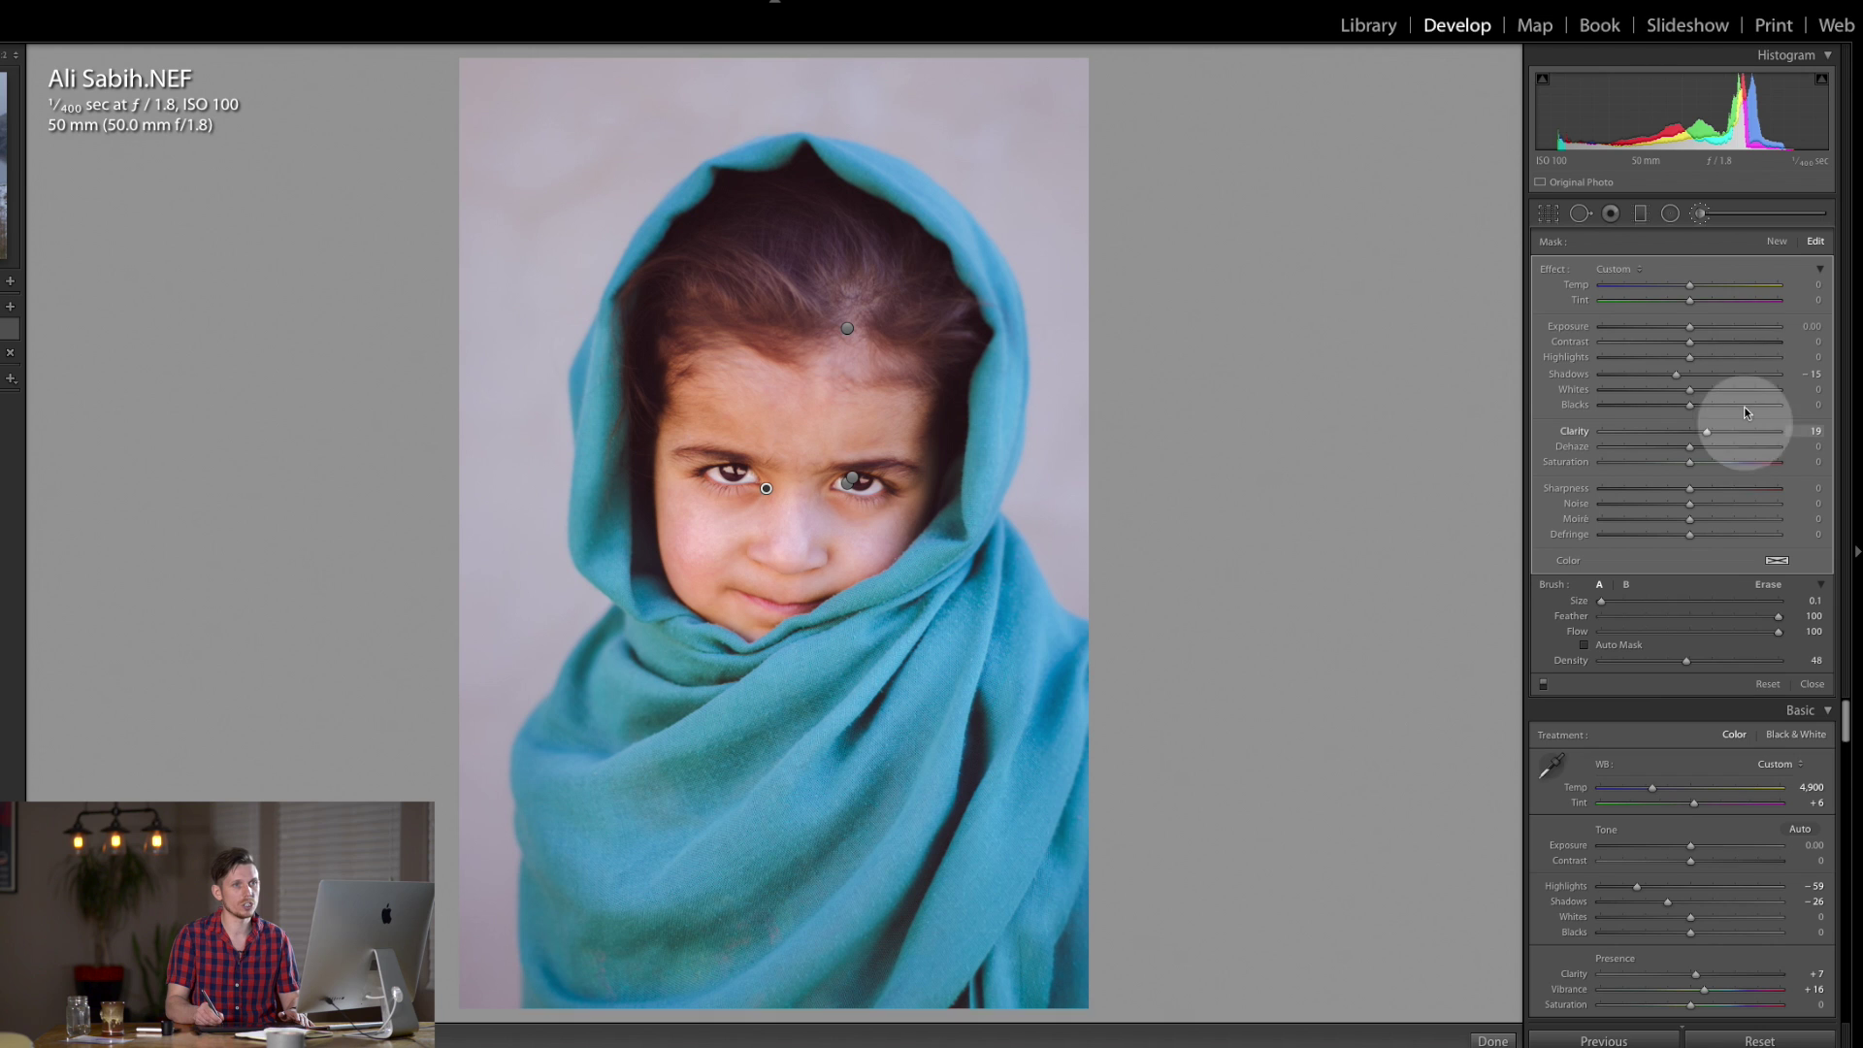
# Erase part of the duplicated shadow mask over the lower scarf with Flow 37 and brush size 22.0.
pyautogui.click(1766, 585)
pyautogui.moveTo(1778, 632); pyautogui.dragTo(1667, 632)
pyautogui.press(']')
pyautogui.moveTo(999, 939)
pyautogui.mouseDown()
pyautogui.moveTo(610, 965)
pyautogui.moveTo(863, 885)
pyautogui.moveTo(574, 1007)
pyautogui.moveTo(892, 848)
pyautogui.moveTo(895, 1012)
pyautogui.mouseUp()
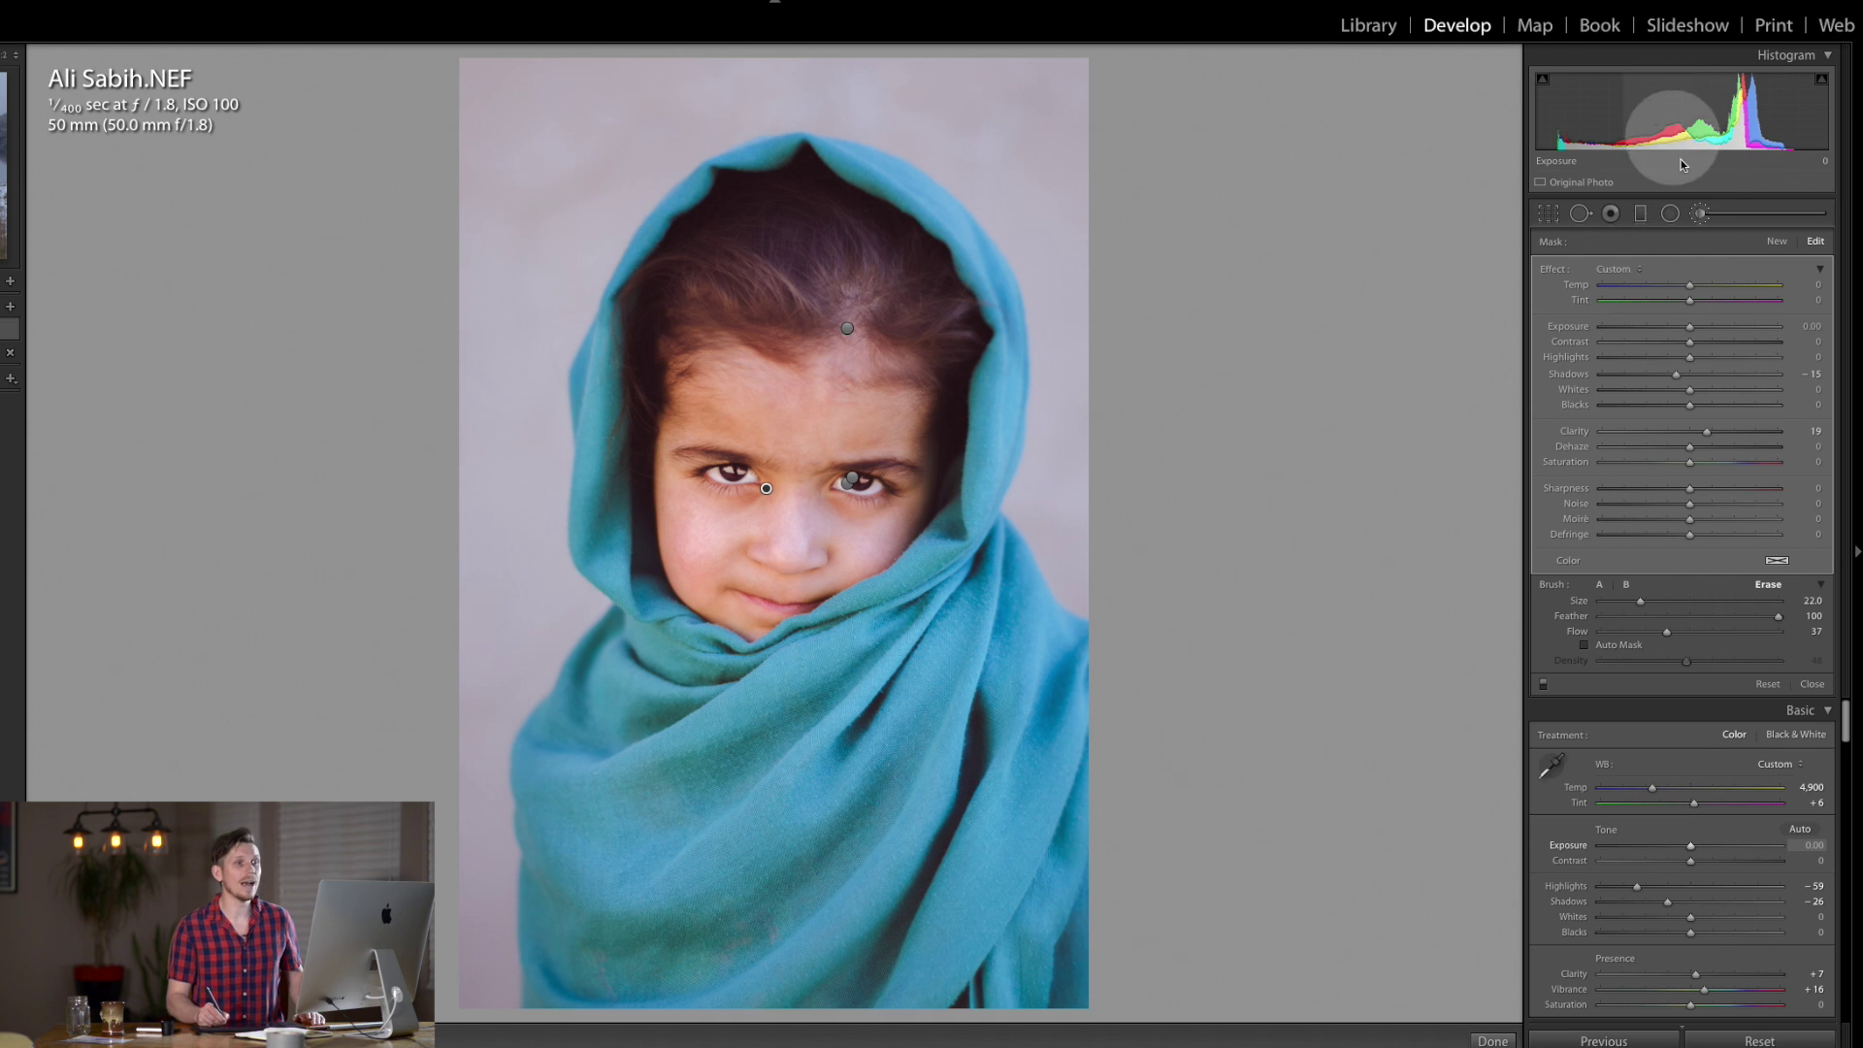
# Close the adjustment brush and compare the portrait with its unedited version.
pyautogui.click(1699, 213)
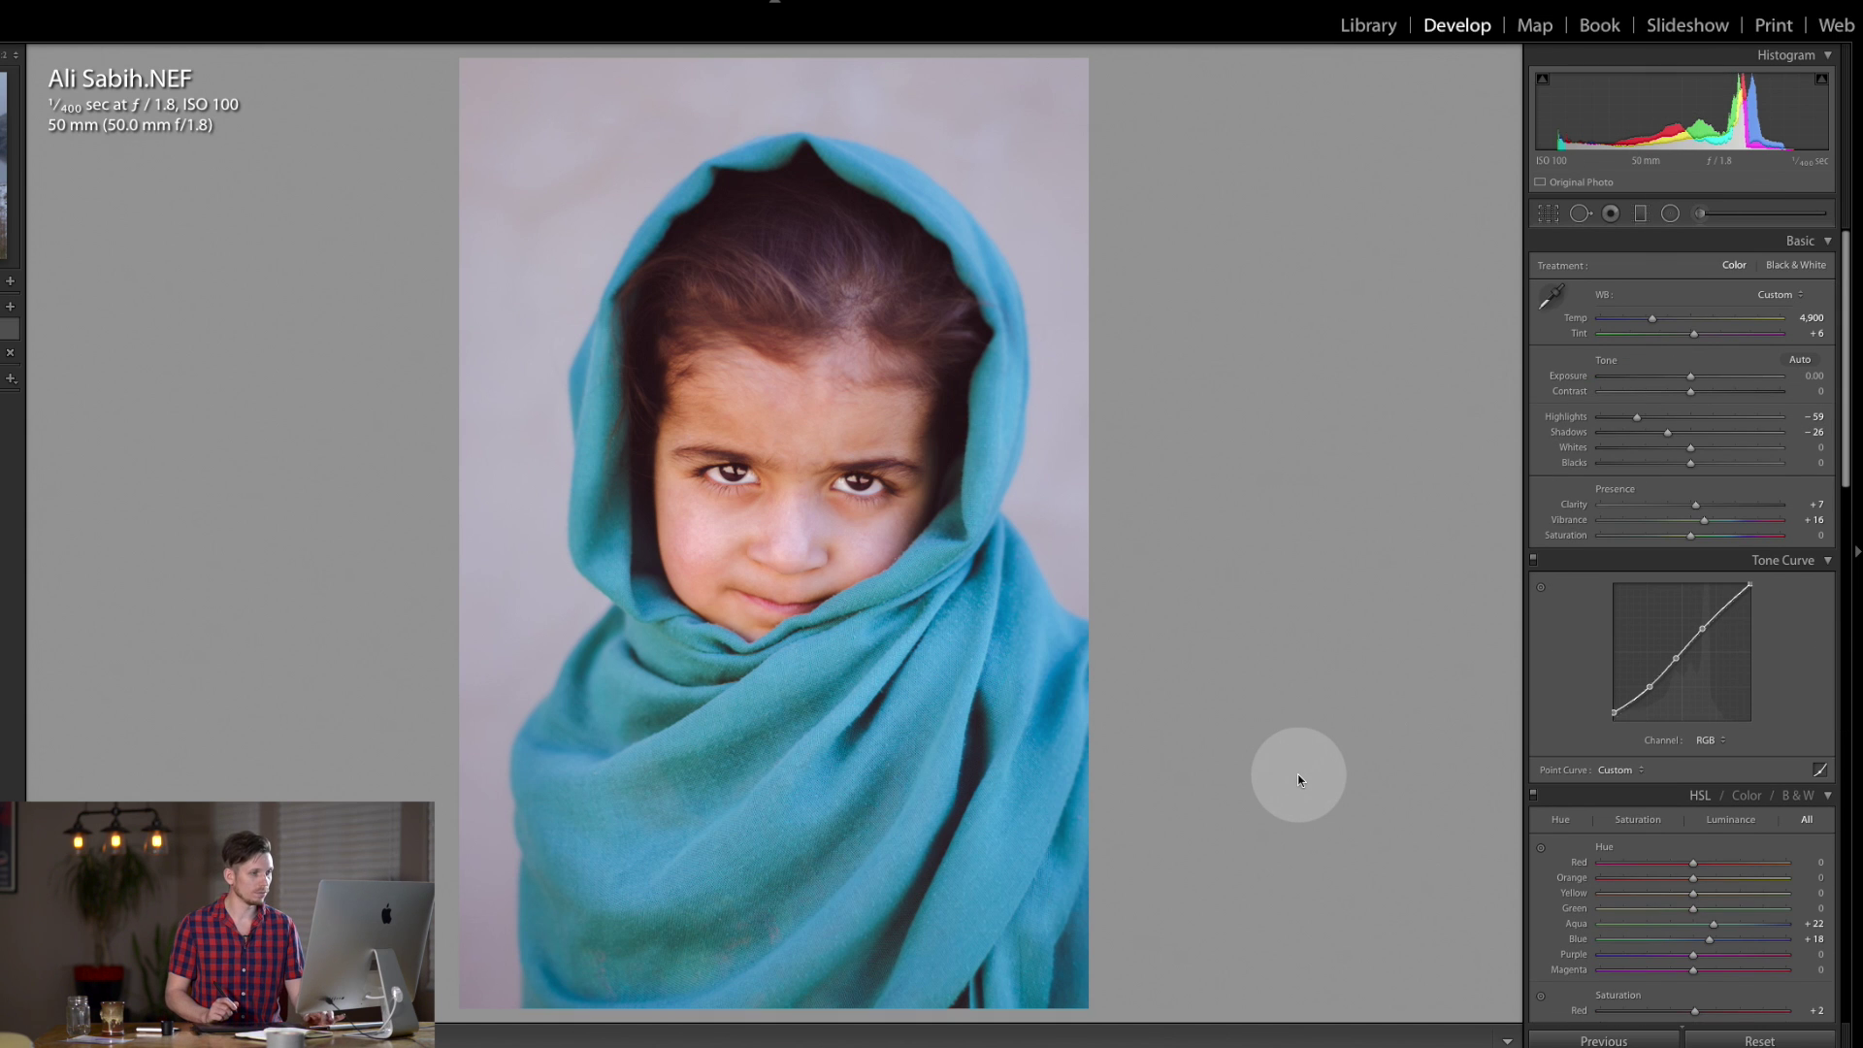
pyautogui.press('\\')
pyautogui.press('\\')
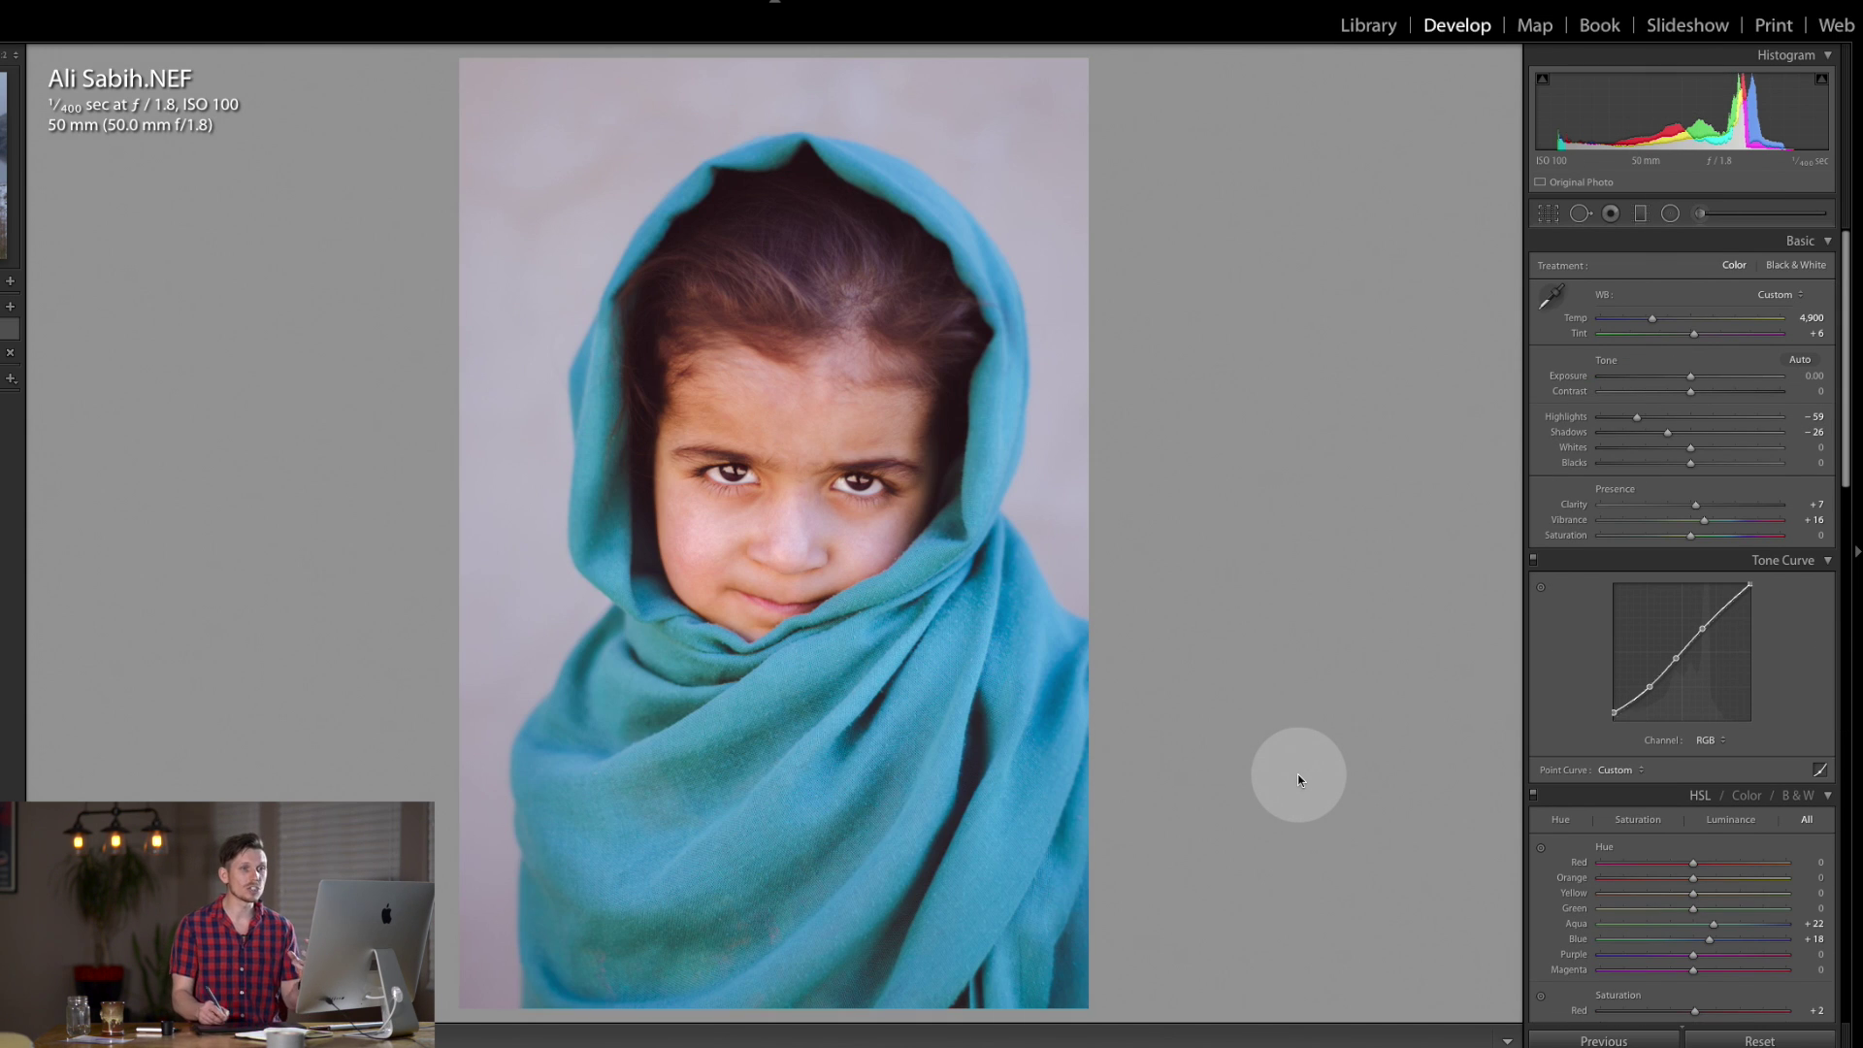
# Set the Camera Calibration Red Primary to Hue −16 and Saturation −13.
pyautogui.scroll(-15, 1847, 454)
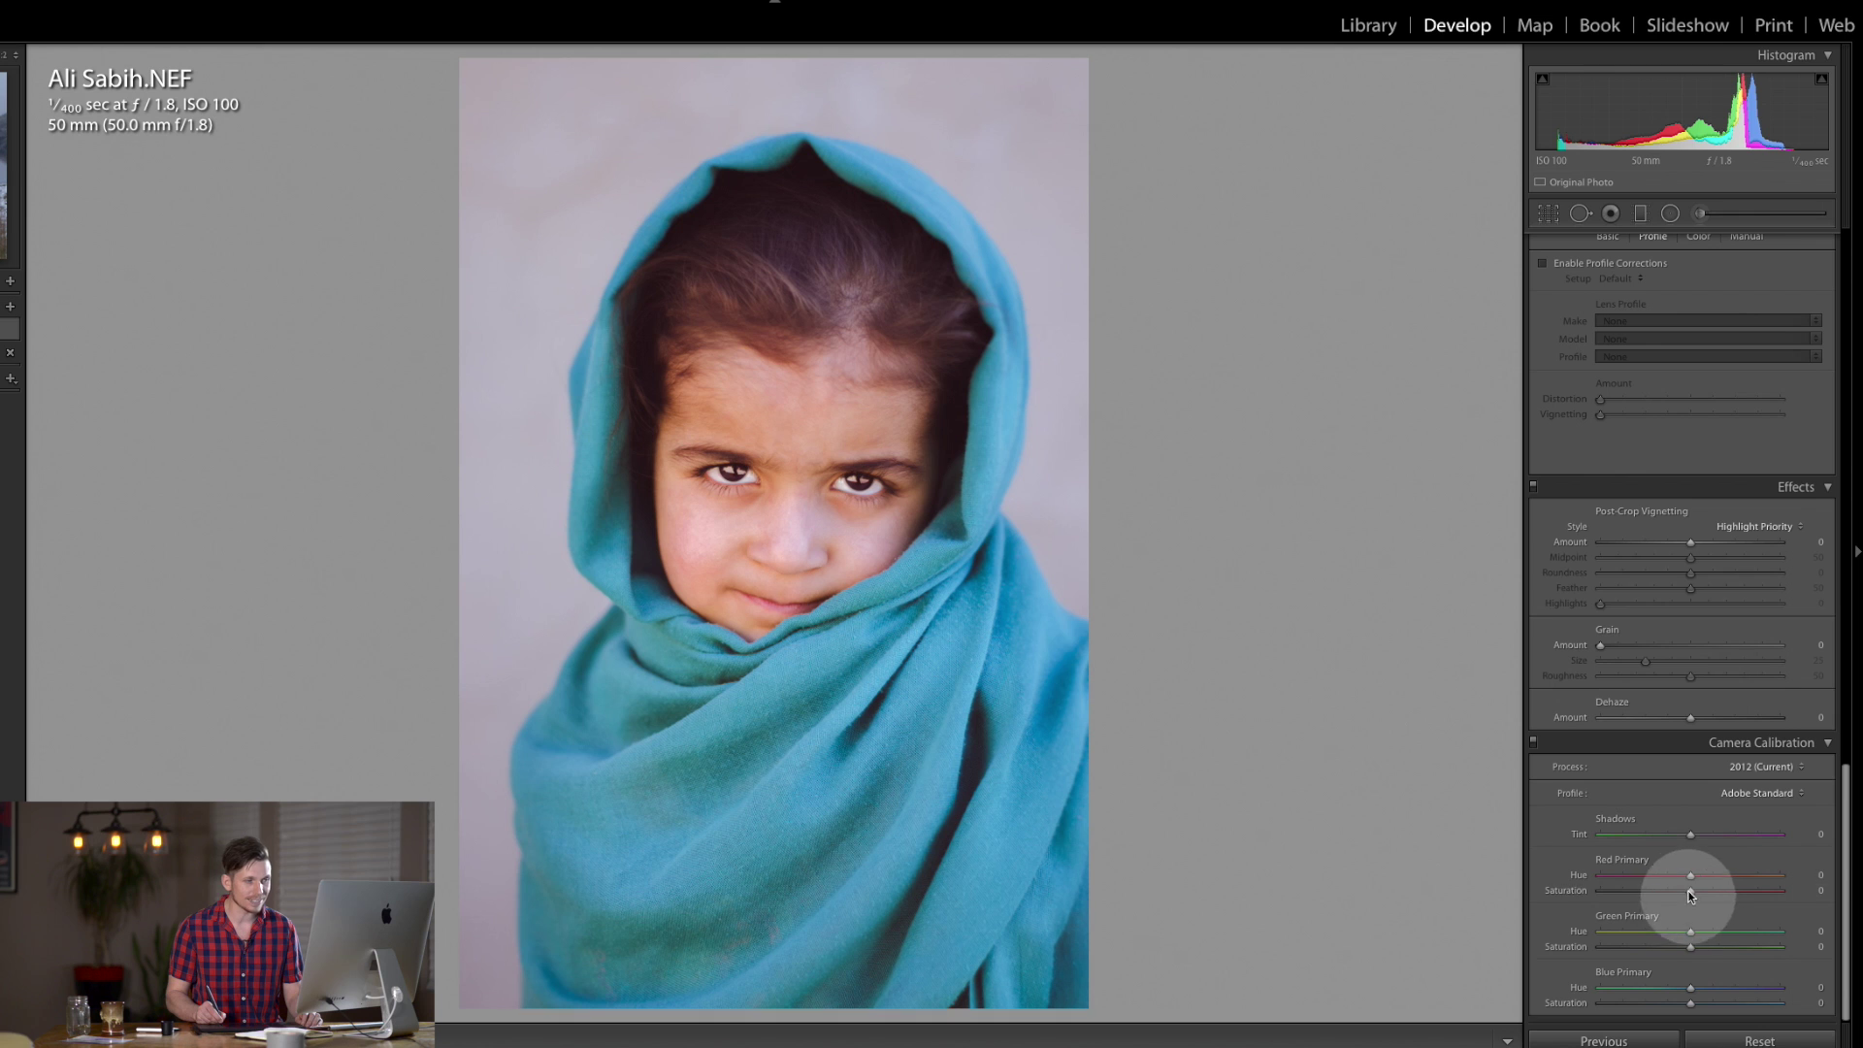
pyautogui.moveTo(1692, 875)
pyautogui.mouseDown()
pyautogui.moveTo(1670, 877)
pyautogui.moveTo(1724, 873)
pyautogui.moveTo(1679, 875)
pyautogui.mouseUp()
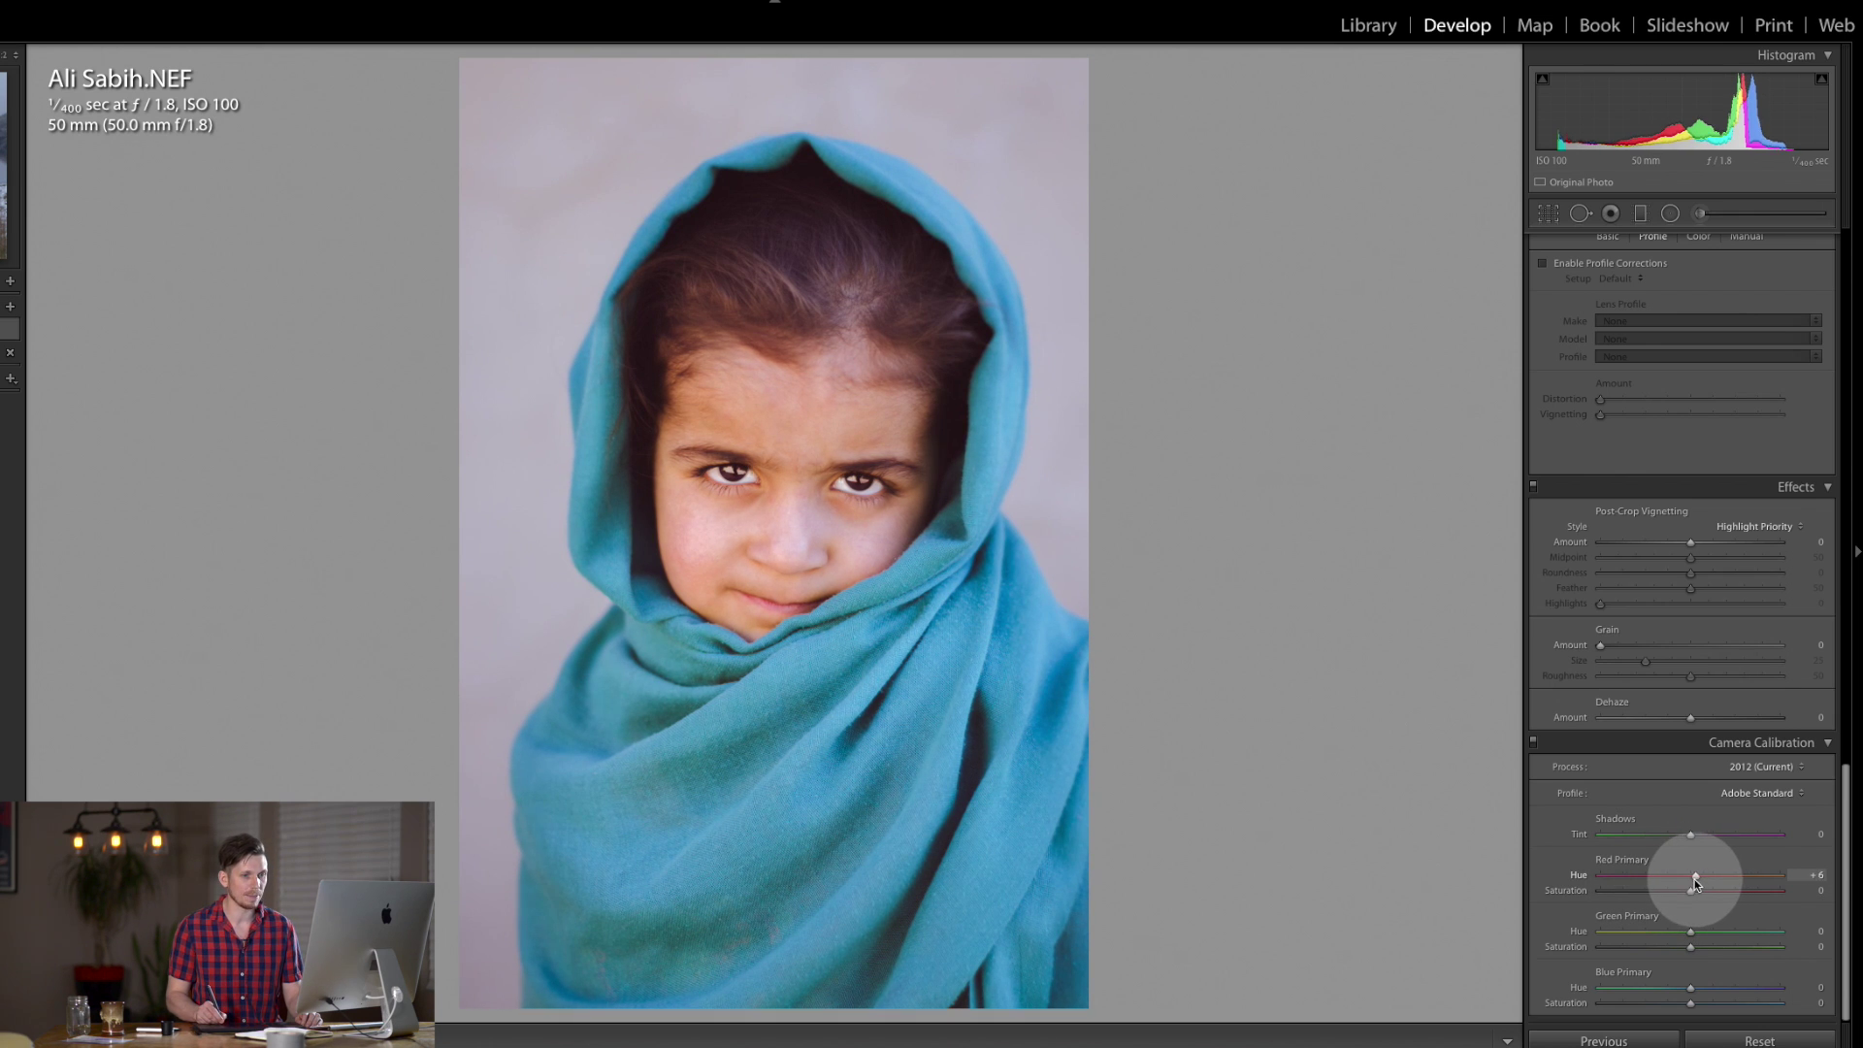
pyautogui.moveTo(1685, 881); pyautogui.dragTo(1680, 891)
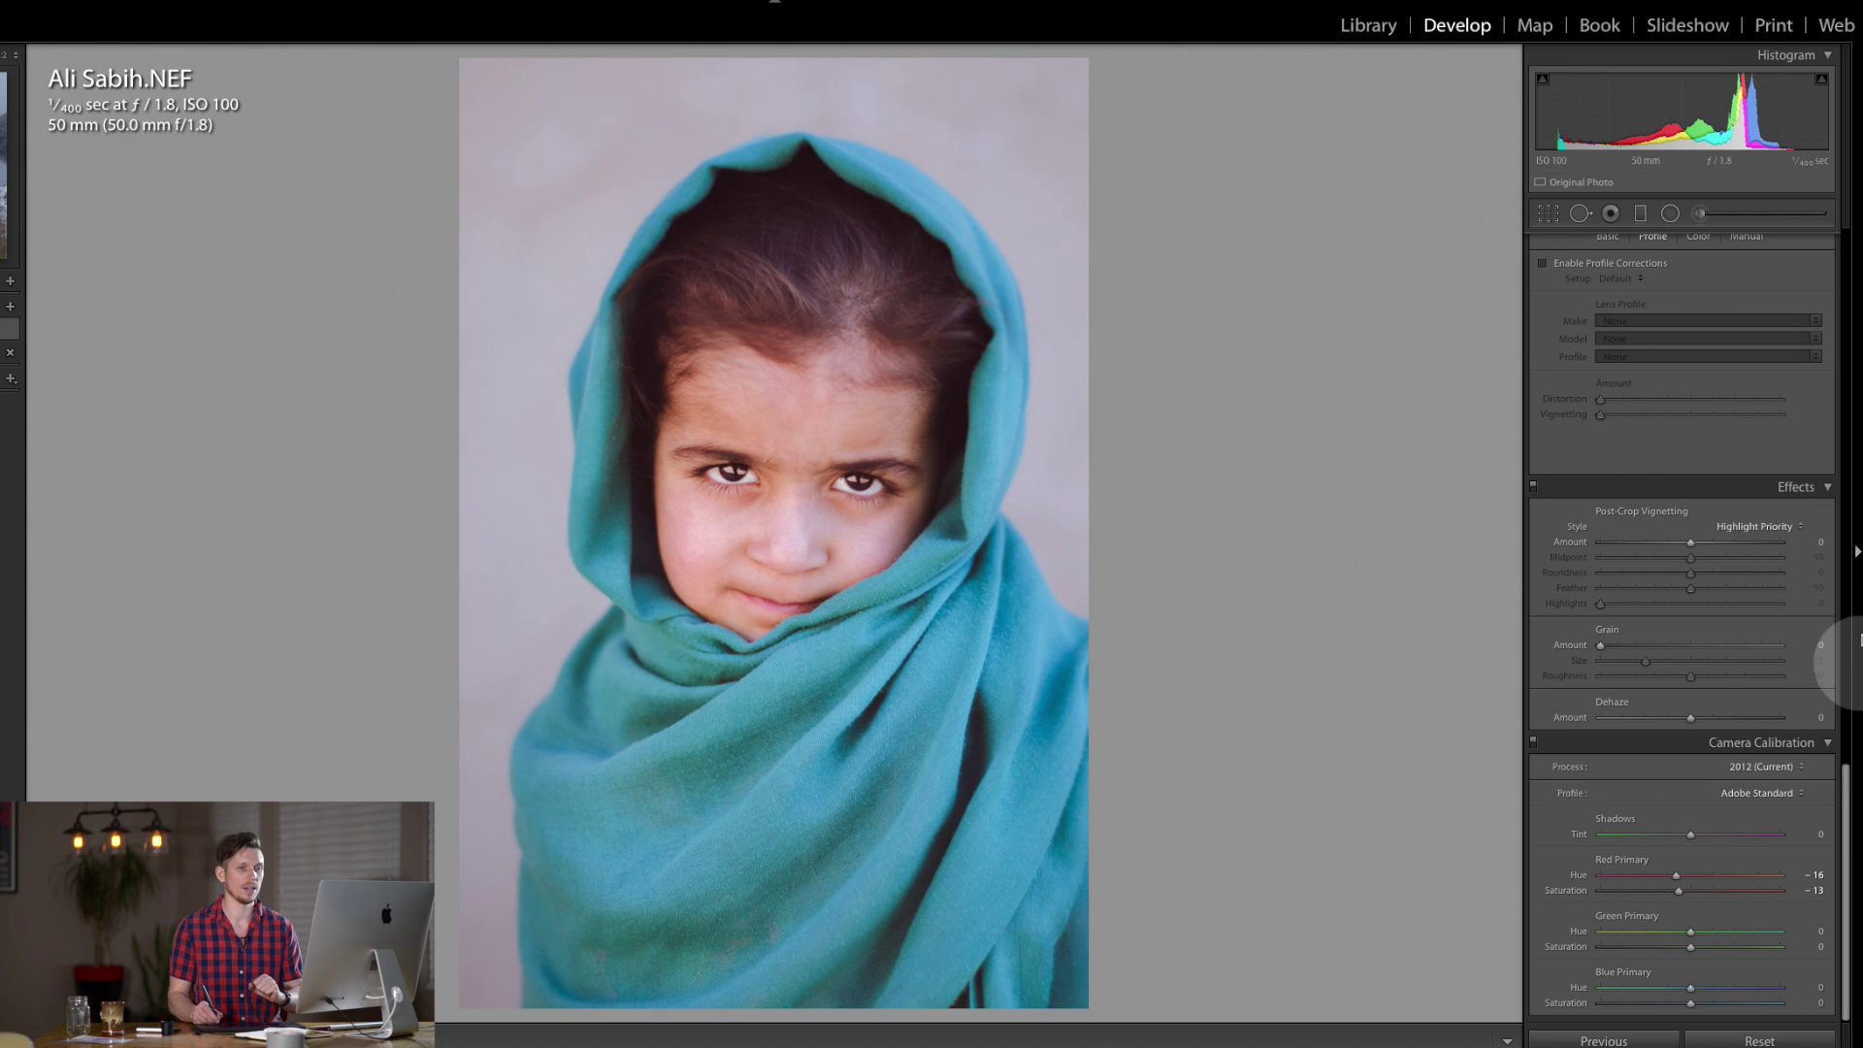
# Set the Camera Calibration Blue Primary to Hue +7 and Saturation +8.
pyautogui.moveTo(1848, 797); pyautogui.dragTo(1853, 823)
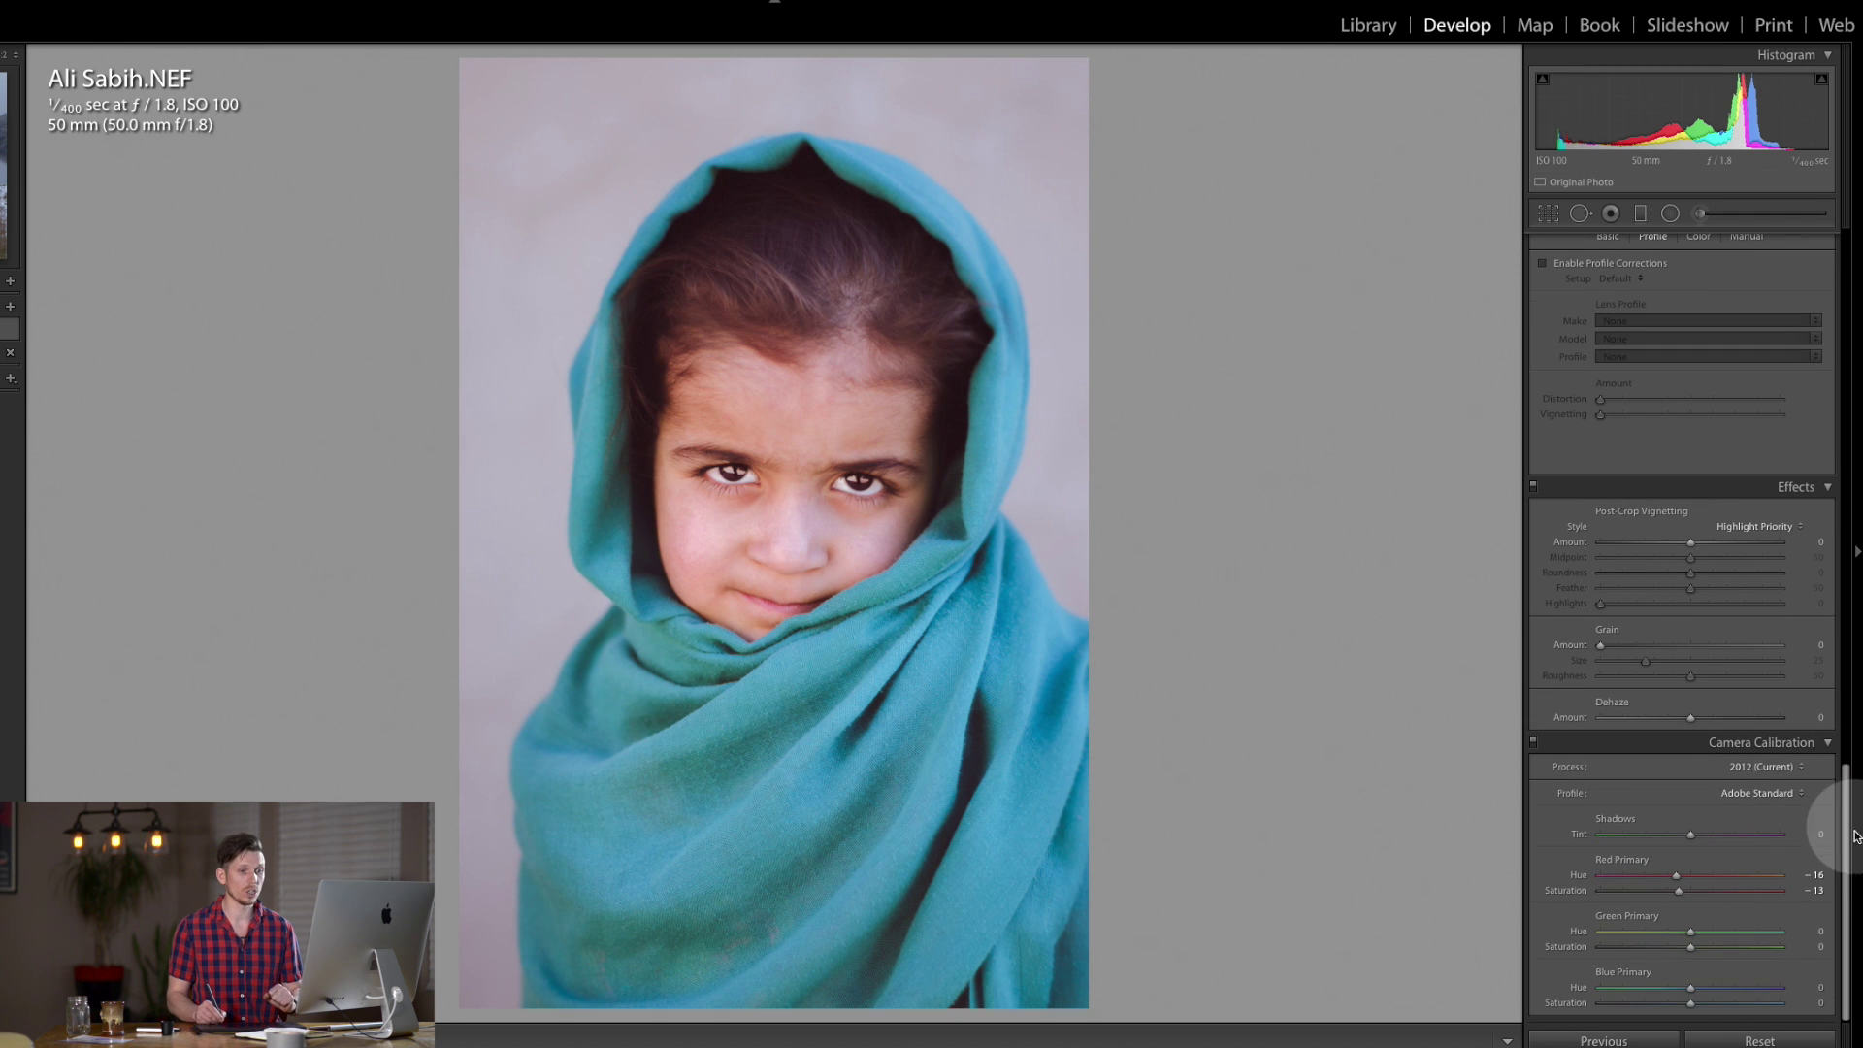
pyautogui.moveTo(1690, 988)
pyautogui.mouseDown()
pyautogui.moveTo(1663, 988)
pyautogui.moveTo(1716, 984)
pyautogui.moveTo(1675, 986)
pyautogui.mouseUp()
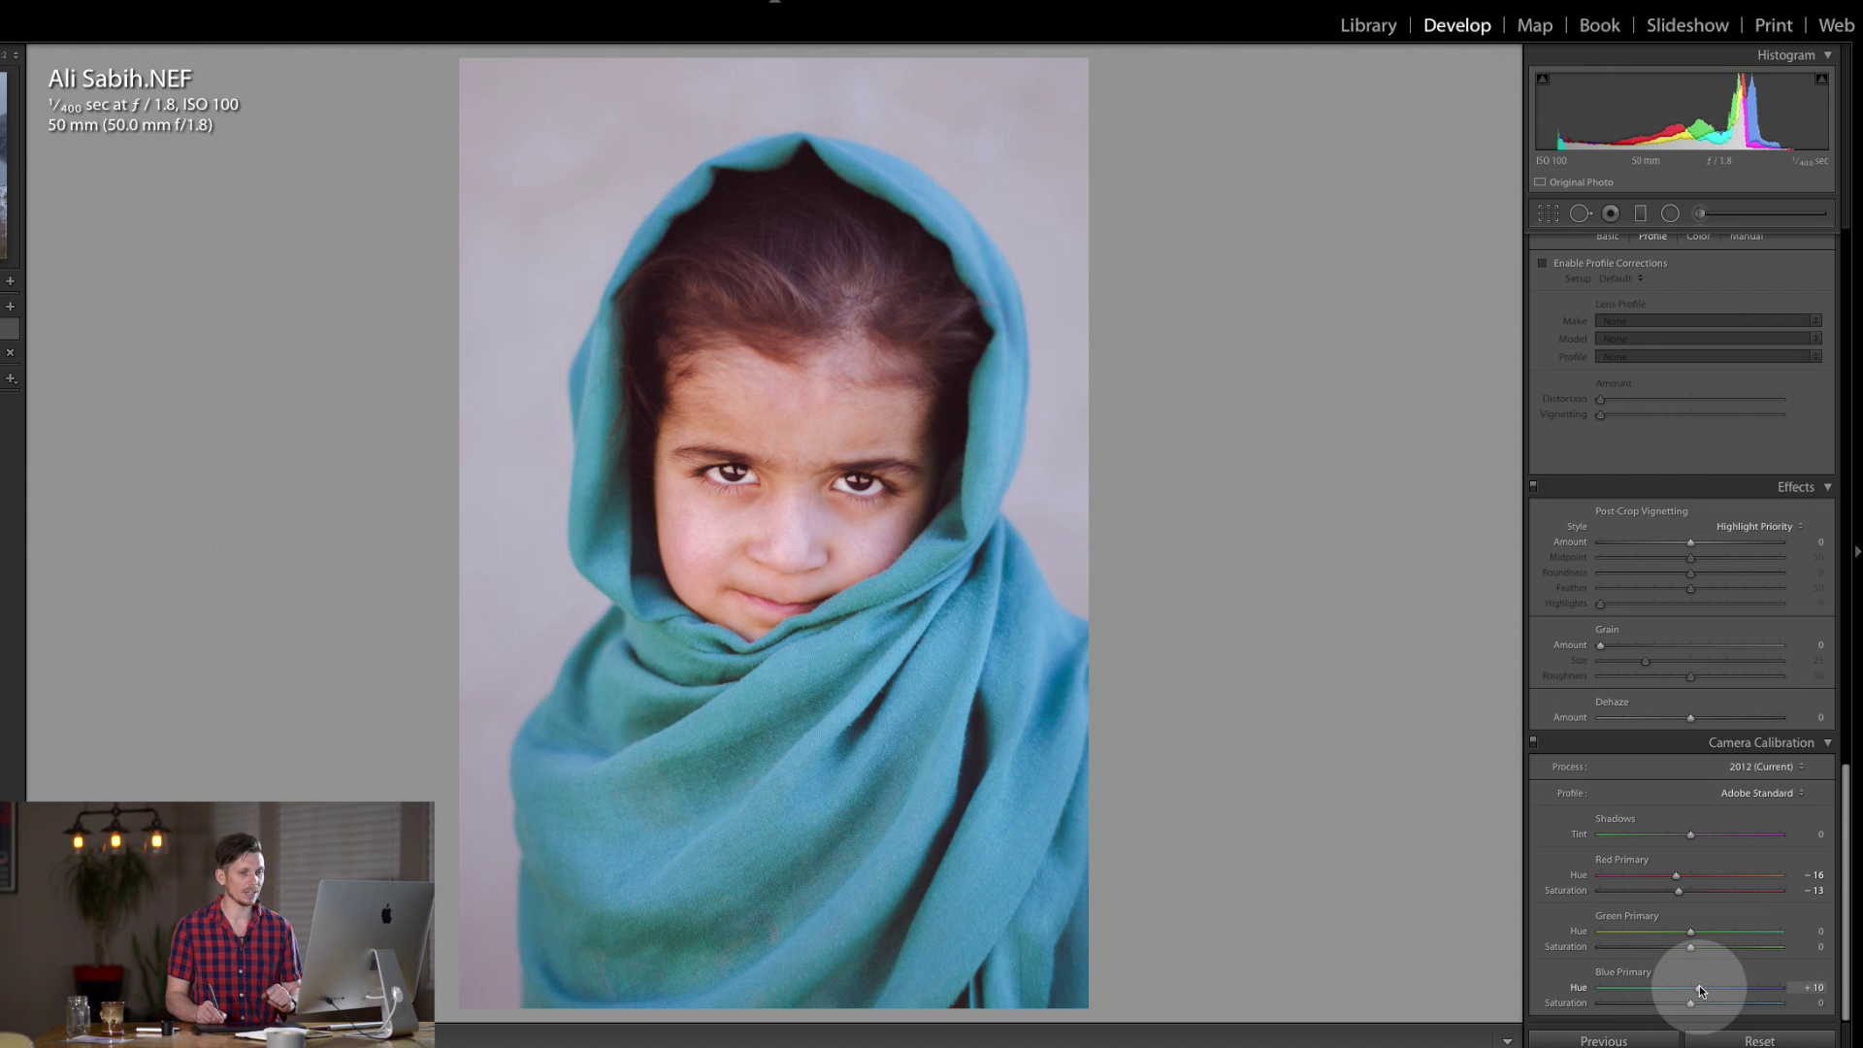
pyautogui.moveTo(1654, 1009); pyautogui.dragTo(1695, 1006)
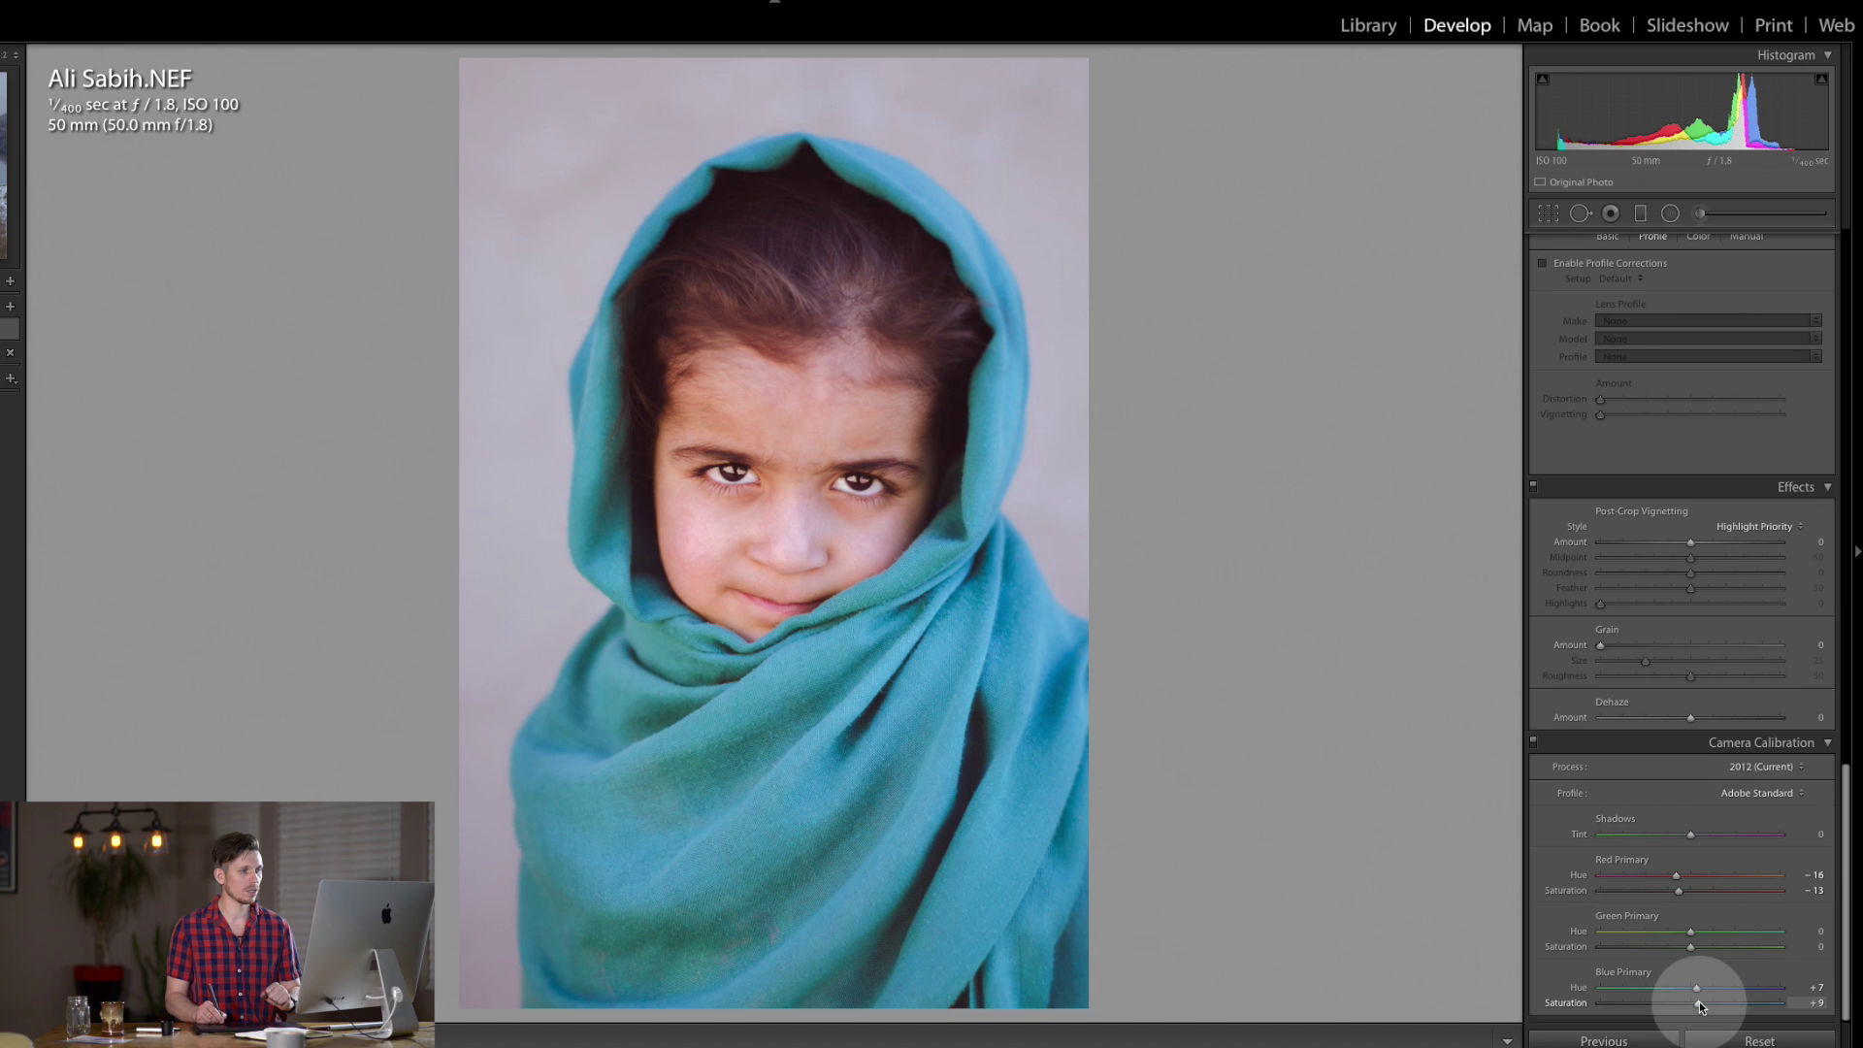
pyautogui.moveTo(1698, 1003); pyautogui.dragTo(1698, 1003)
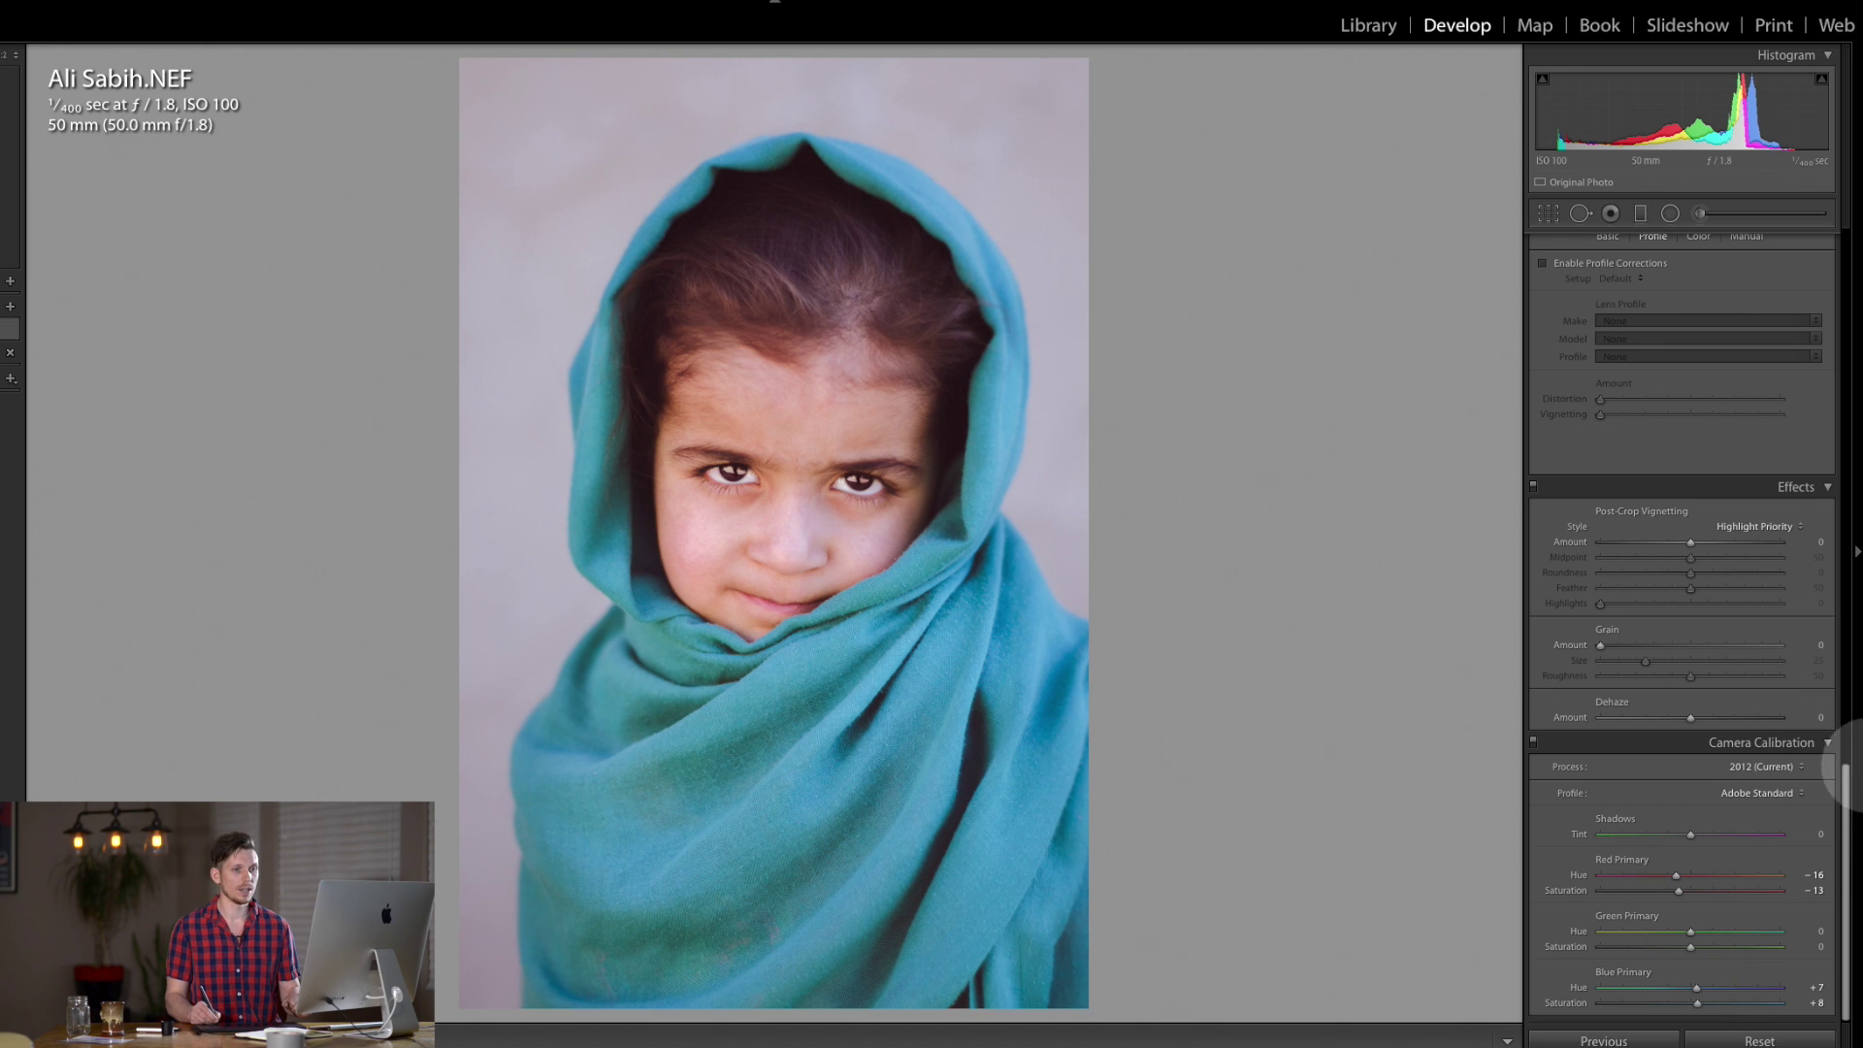
# Draw a radial filter around the child's head and upper scarf, with Invert Mask off, Shadows −74 and Exposure −0.91.
pyautogui.moveTo(1845, 808); pyautogui.dragTo(1839, 282)
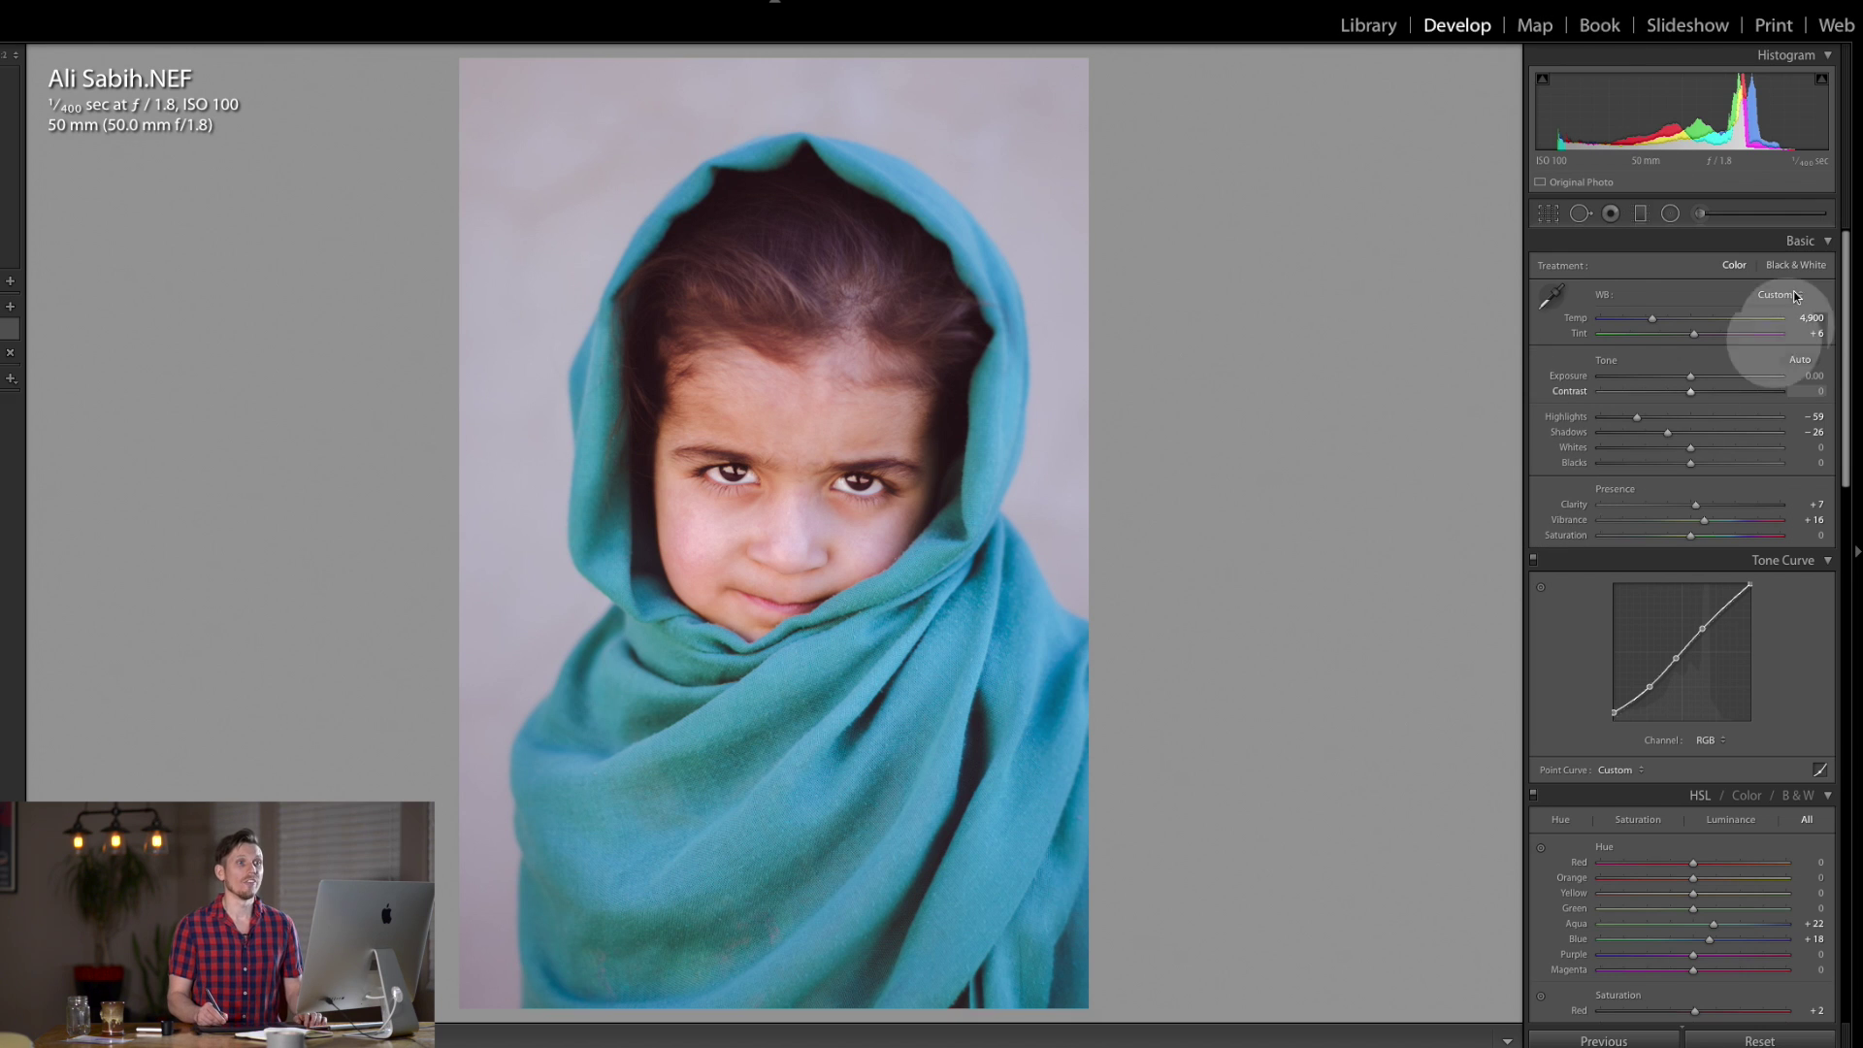
pyautogui.click(1669, 226)
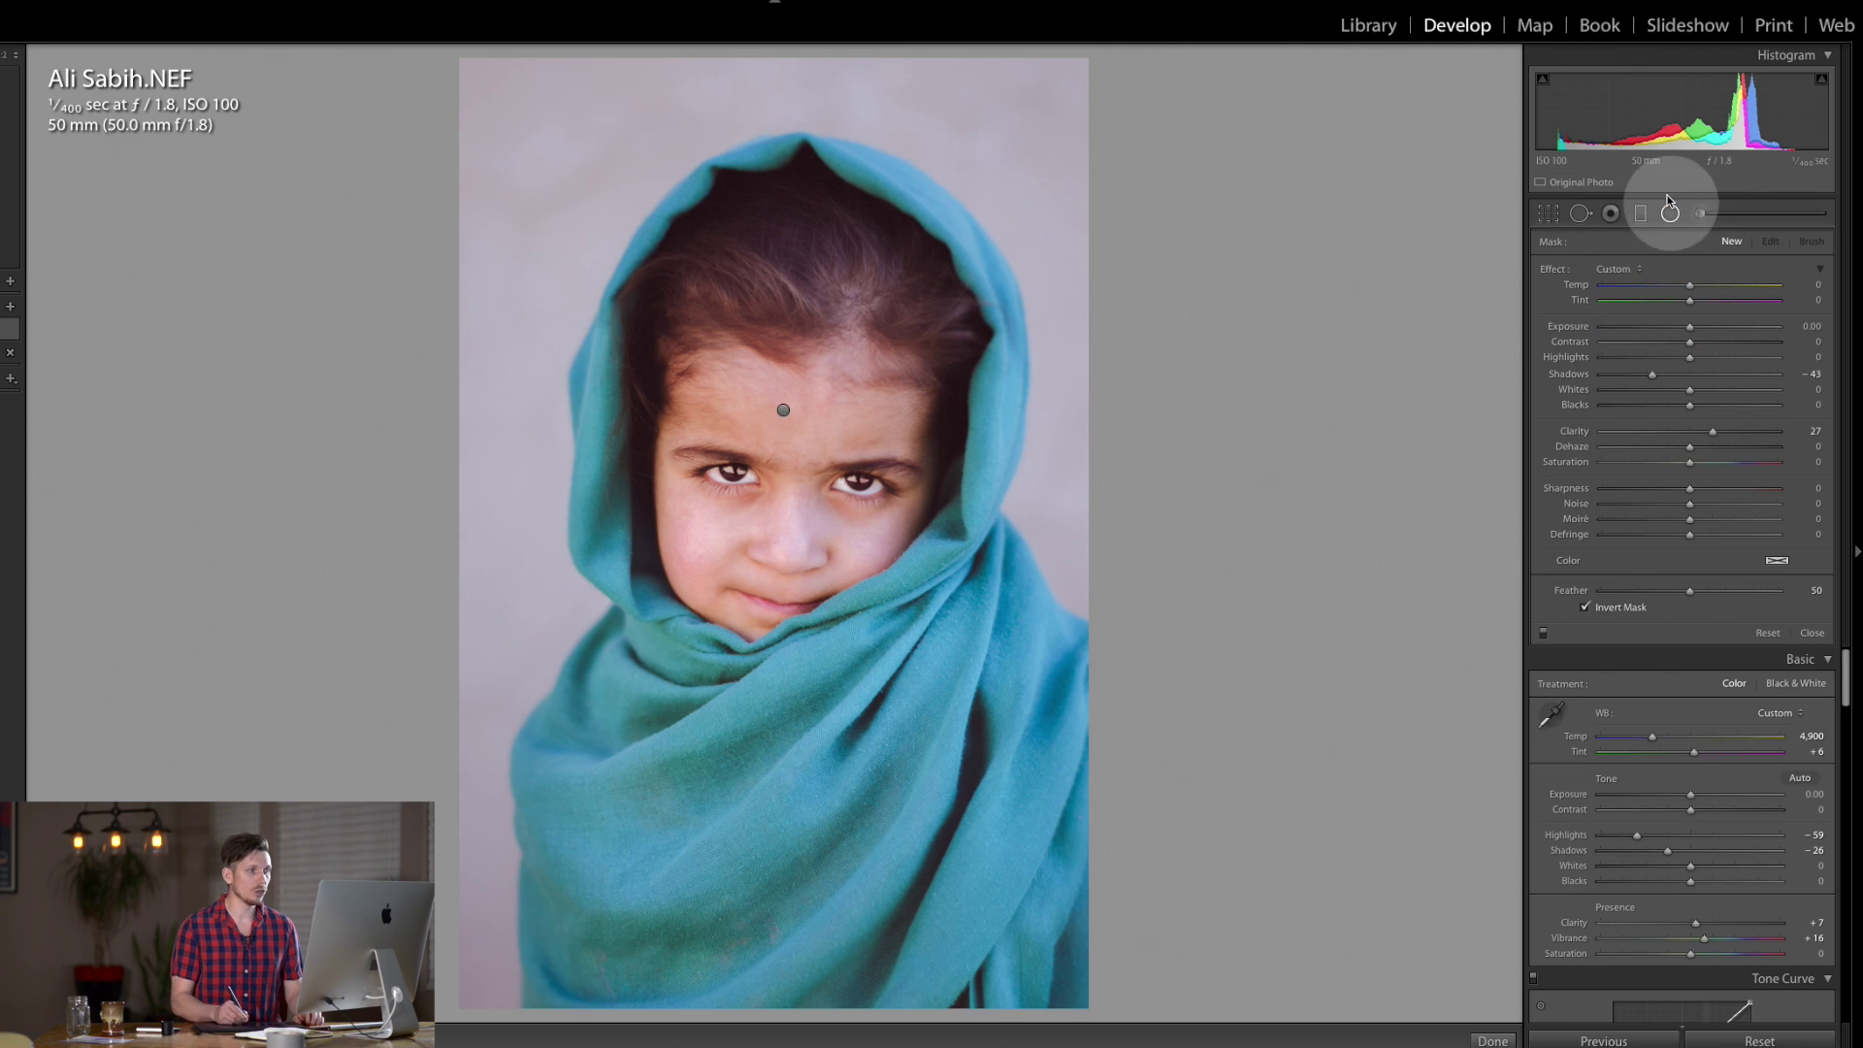
pyautogui.moveTo(876, 613); pyautogui.dragTo(1094, 890)
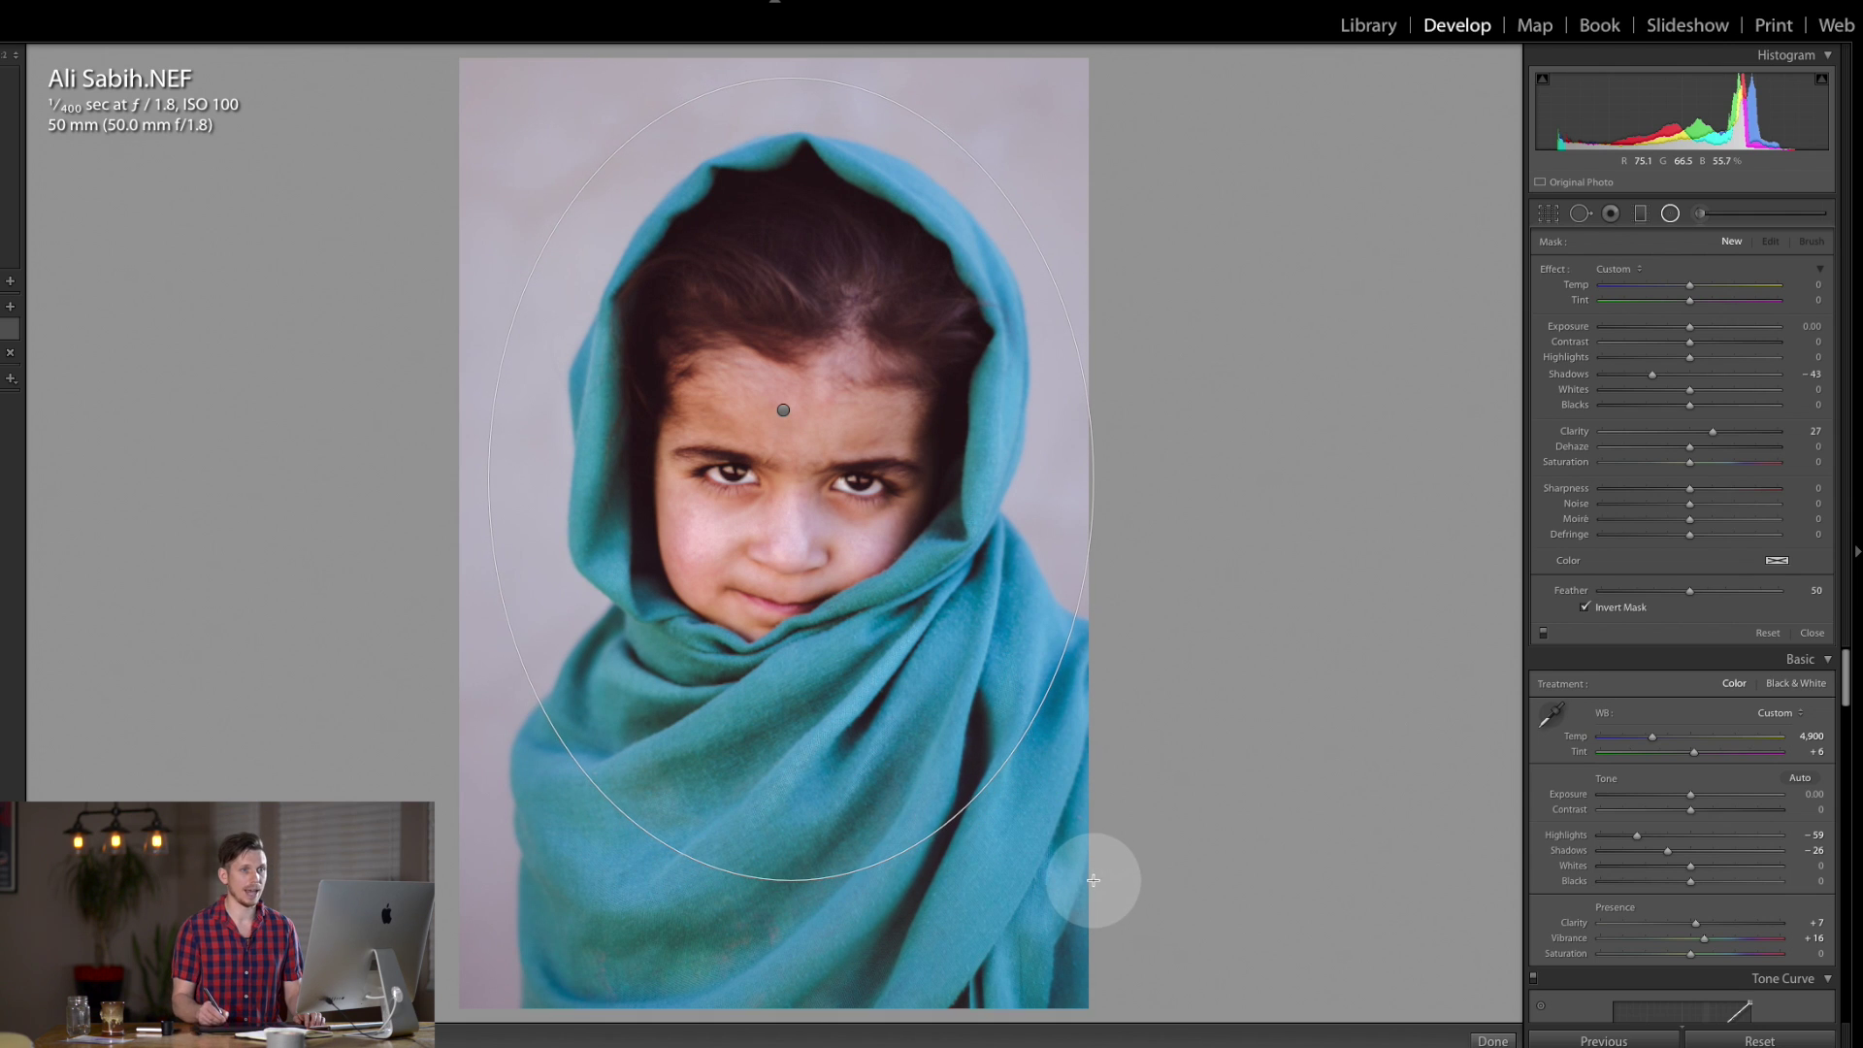
pyautogui.click(1585, 608)
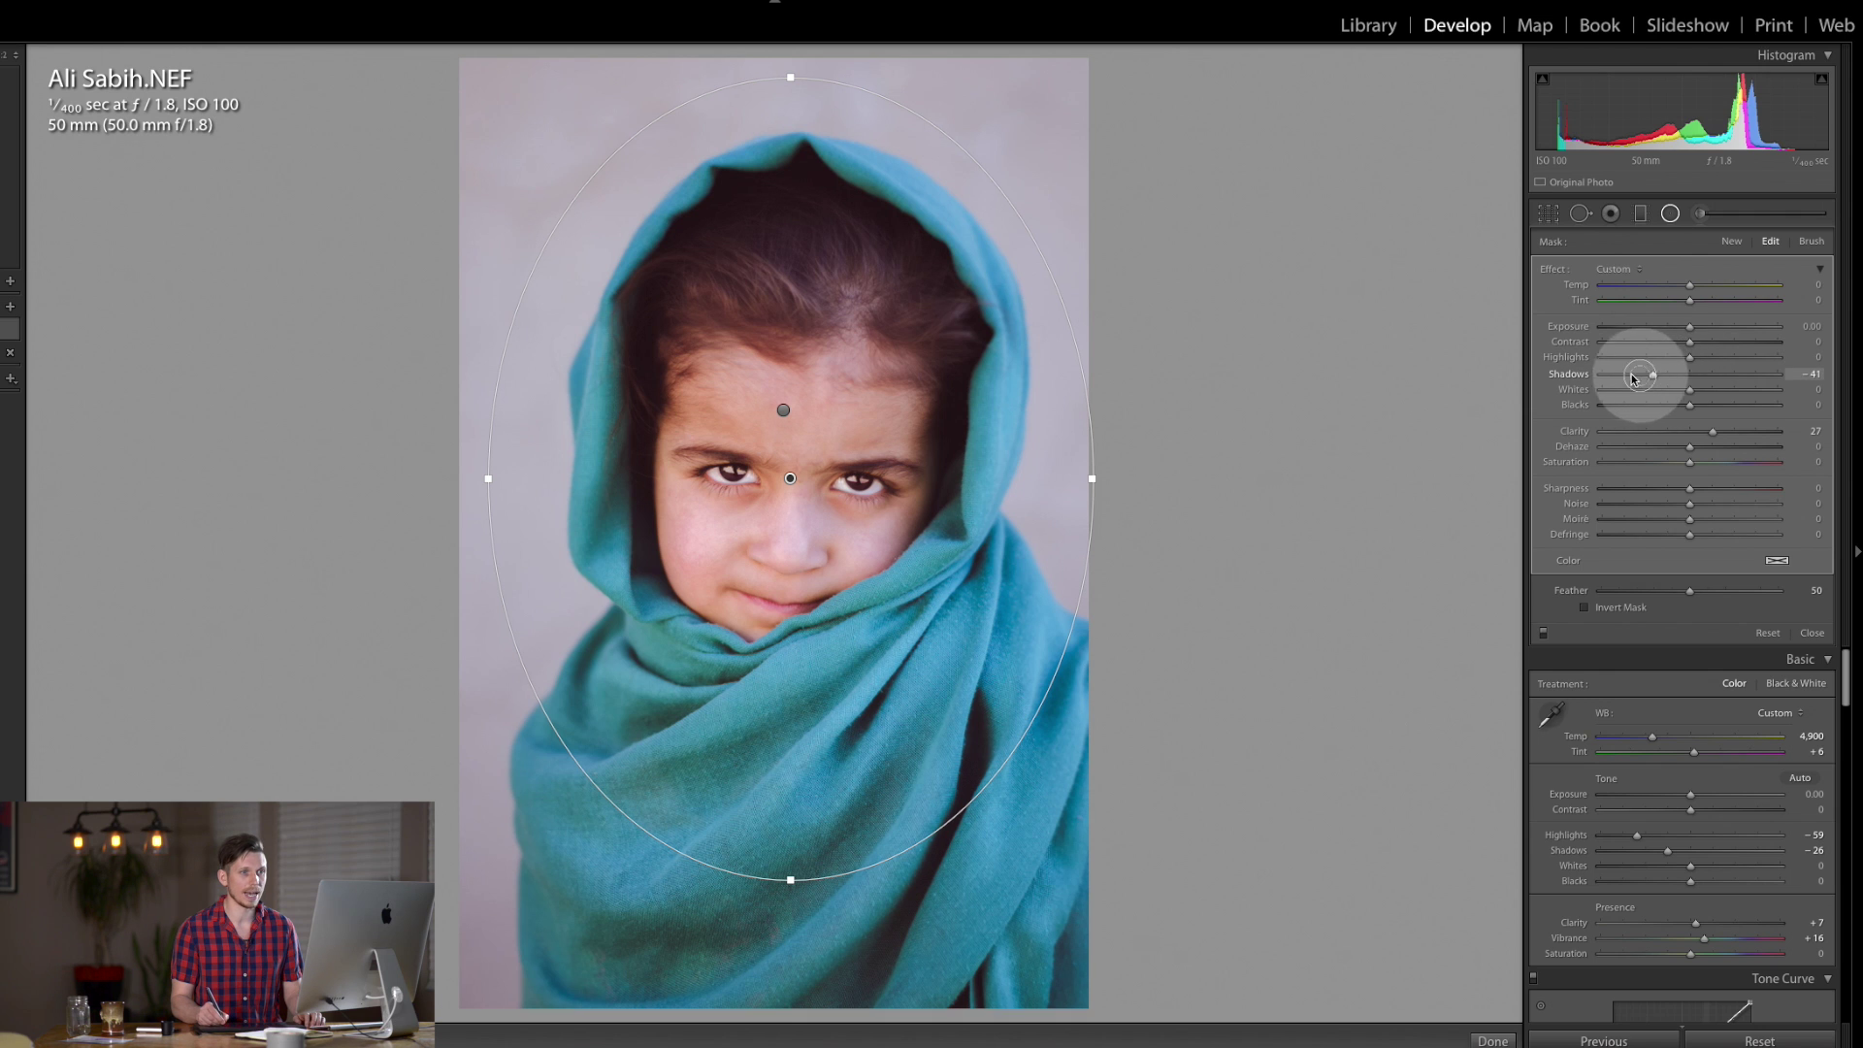
pyautogui.moveTo(1634, 379); pyautogui.dragTo(1660, 331)
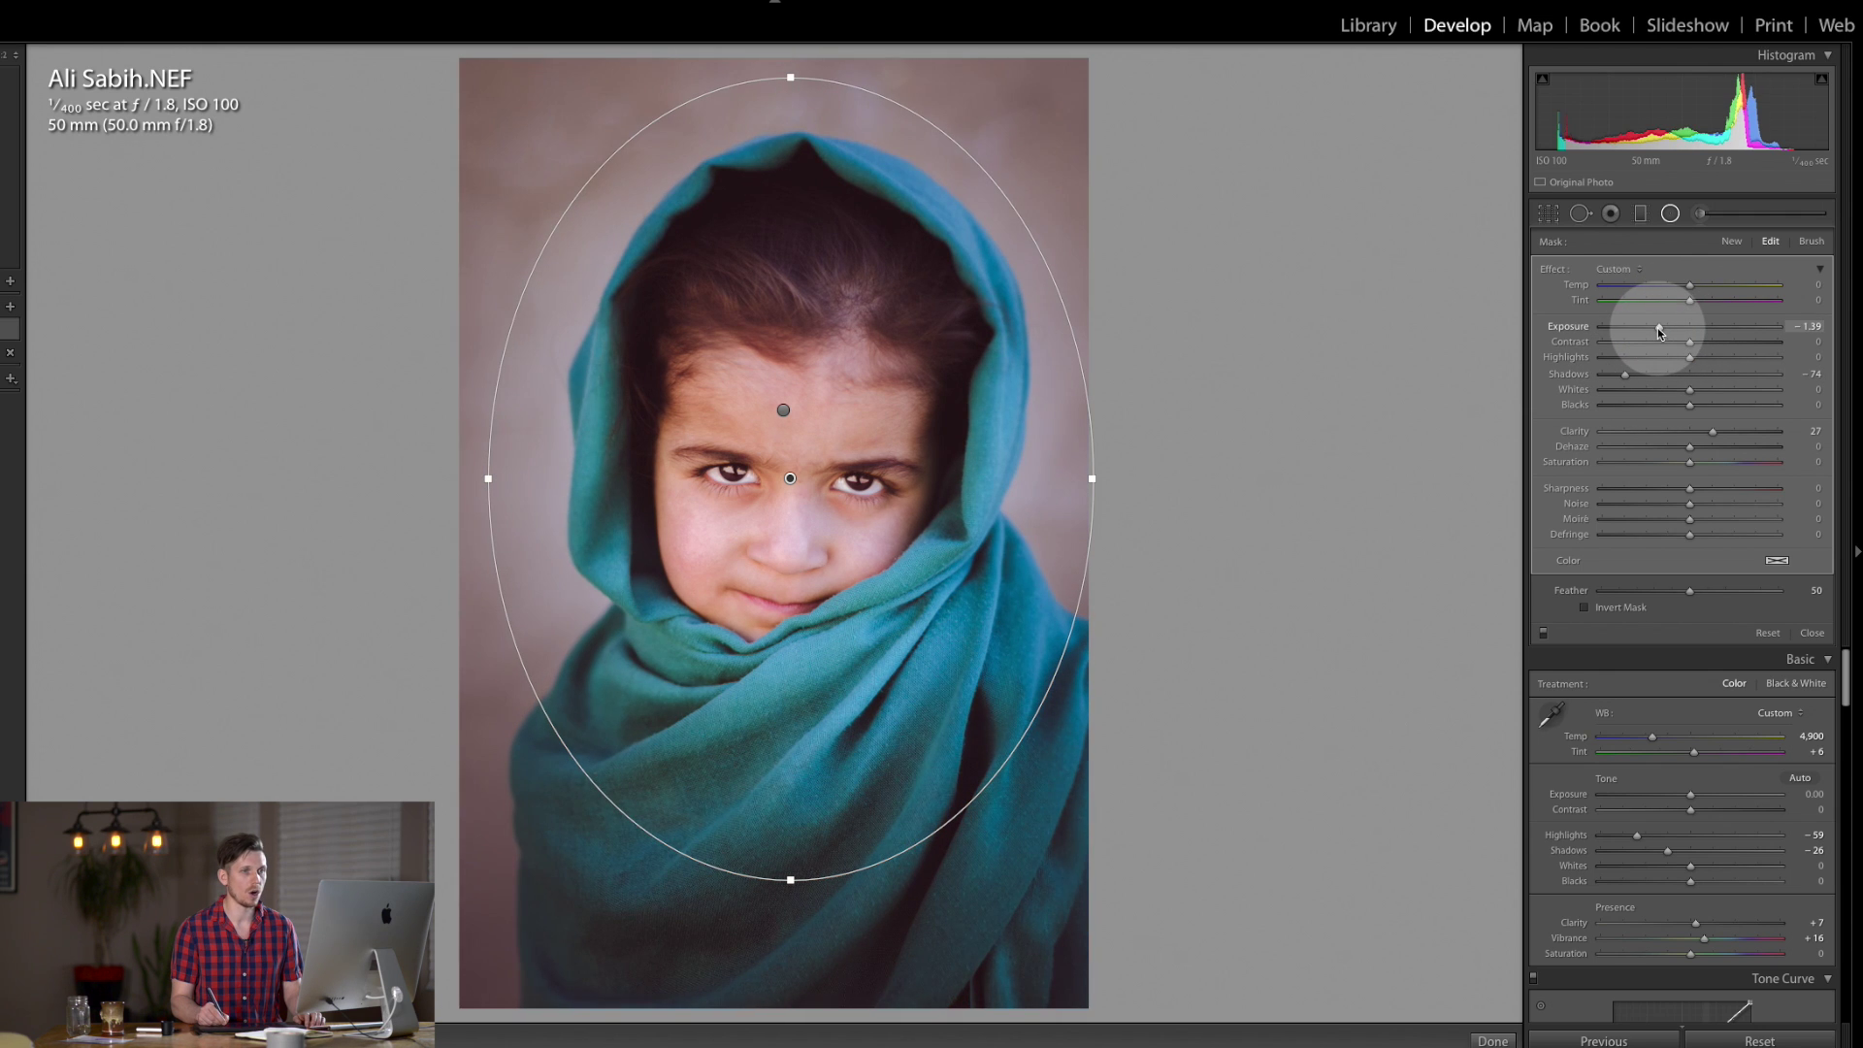
pyautogui.moveTo(1655, 328)
pyautogui.mouseDown()
pyautogui.moveTo(1655, 357)
pyautogui.moveTo(1671, 327)
pyautogui.mouseUp()
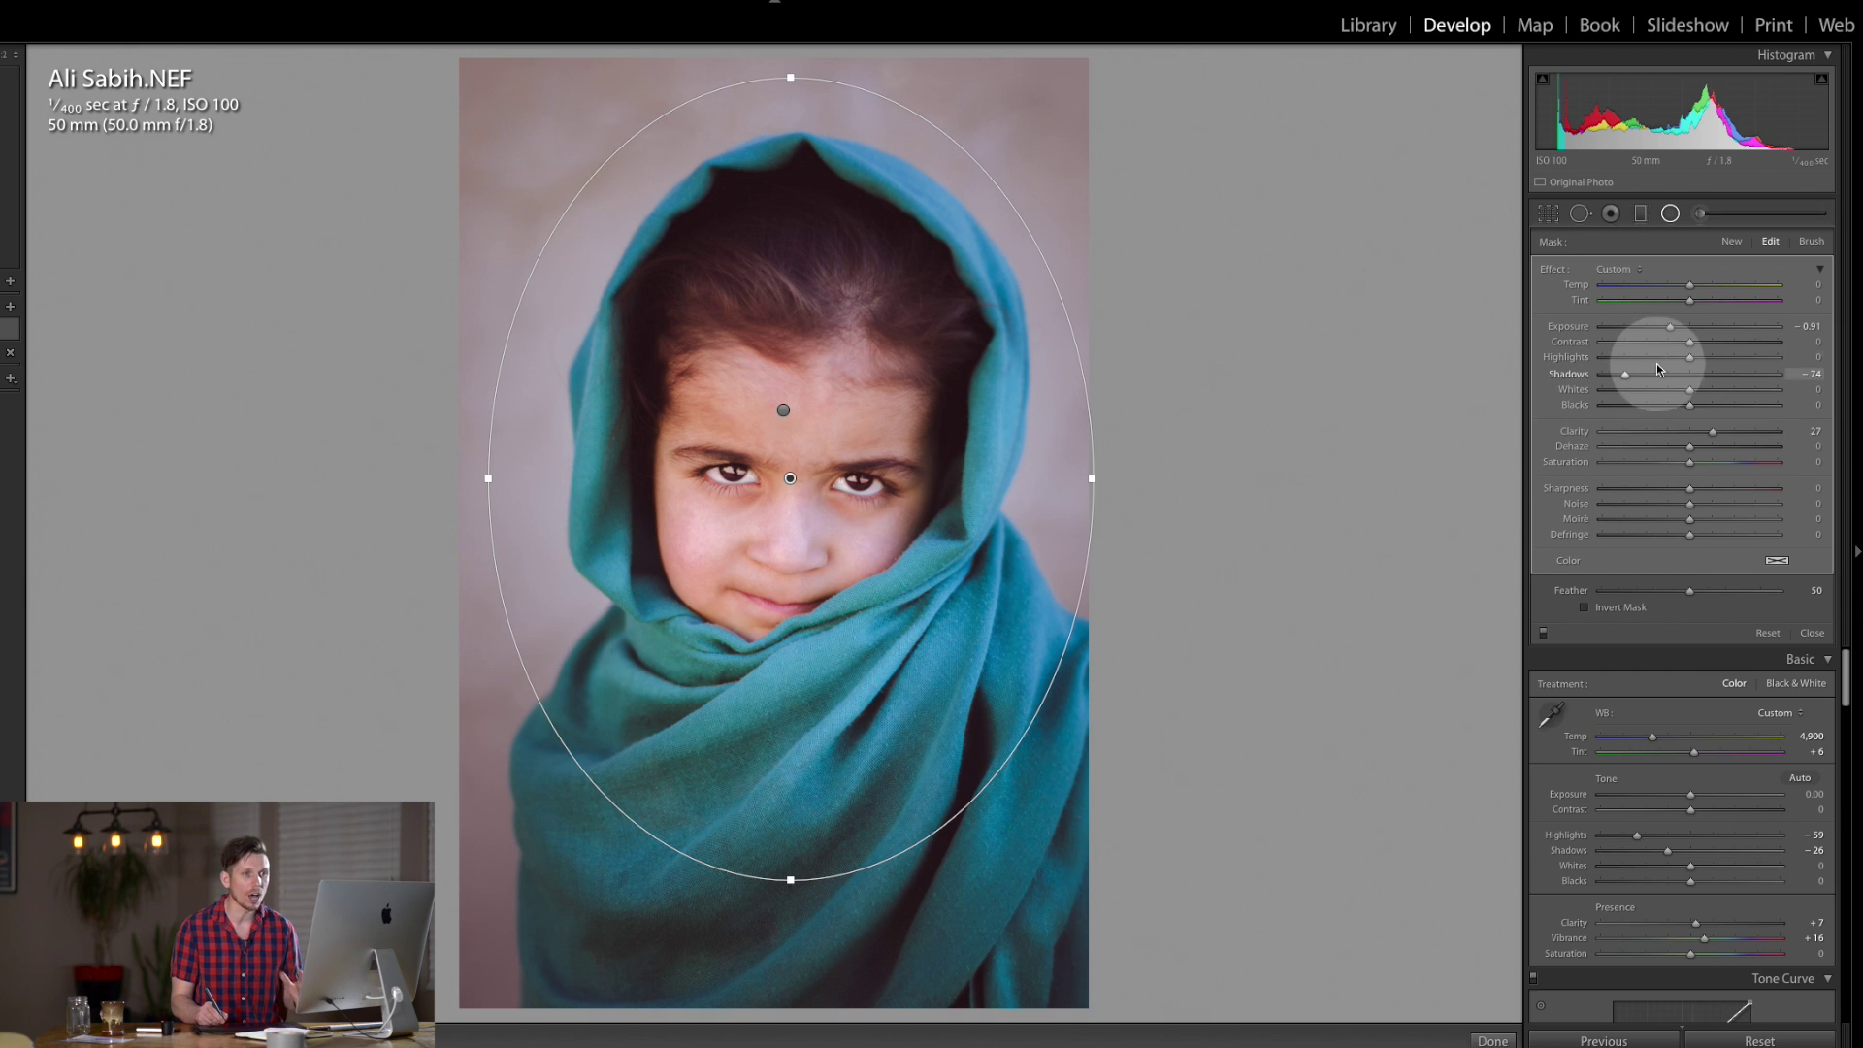
# Erase the radial filter's darkening from the central scarf area with Flow 50 and brush sizes 28.0 and 26.0.
pyautogui.click(1811, 242)
pyautogui.click(1775, 586)
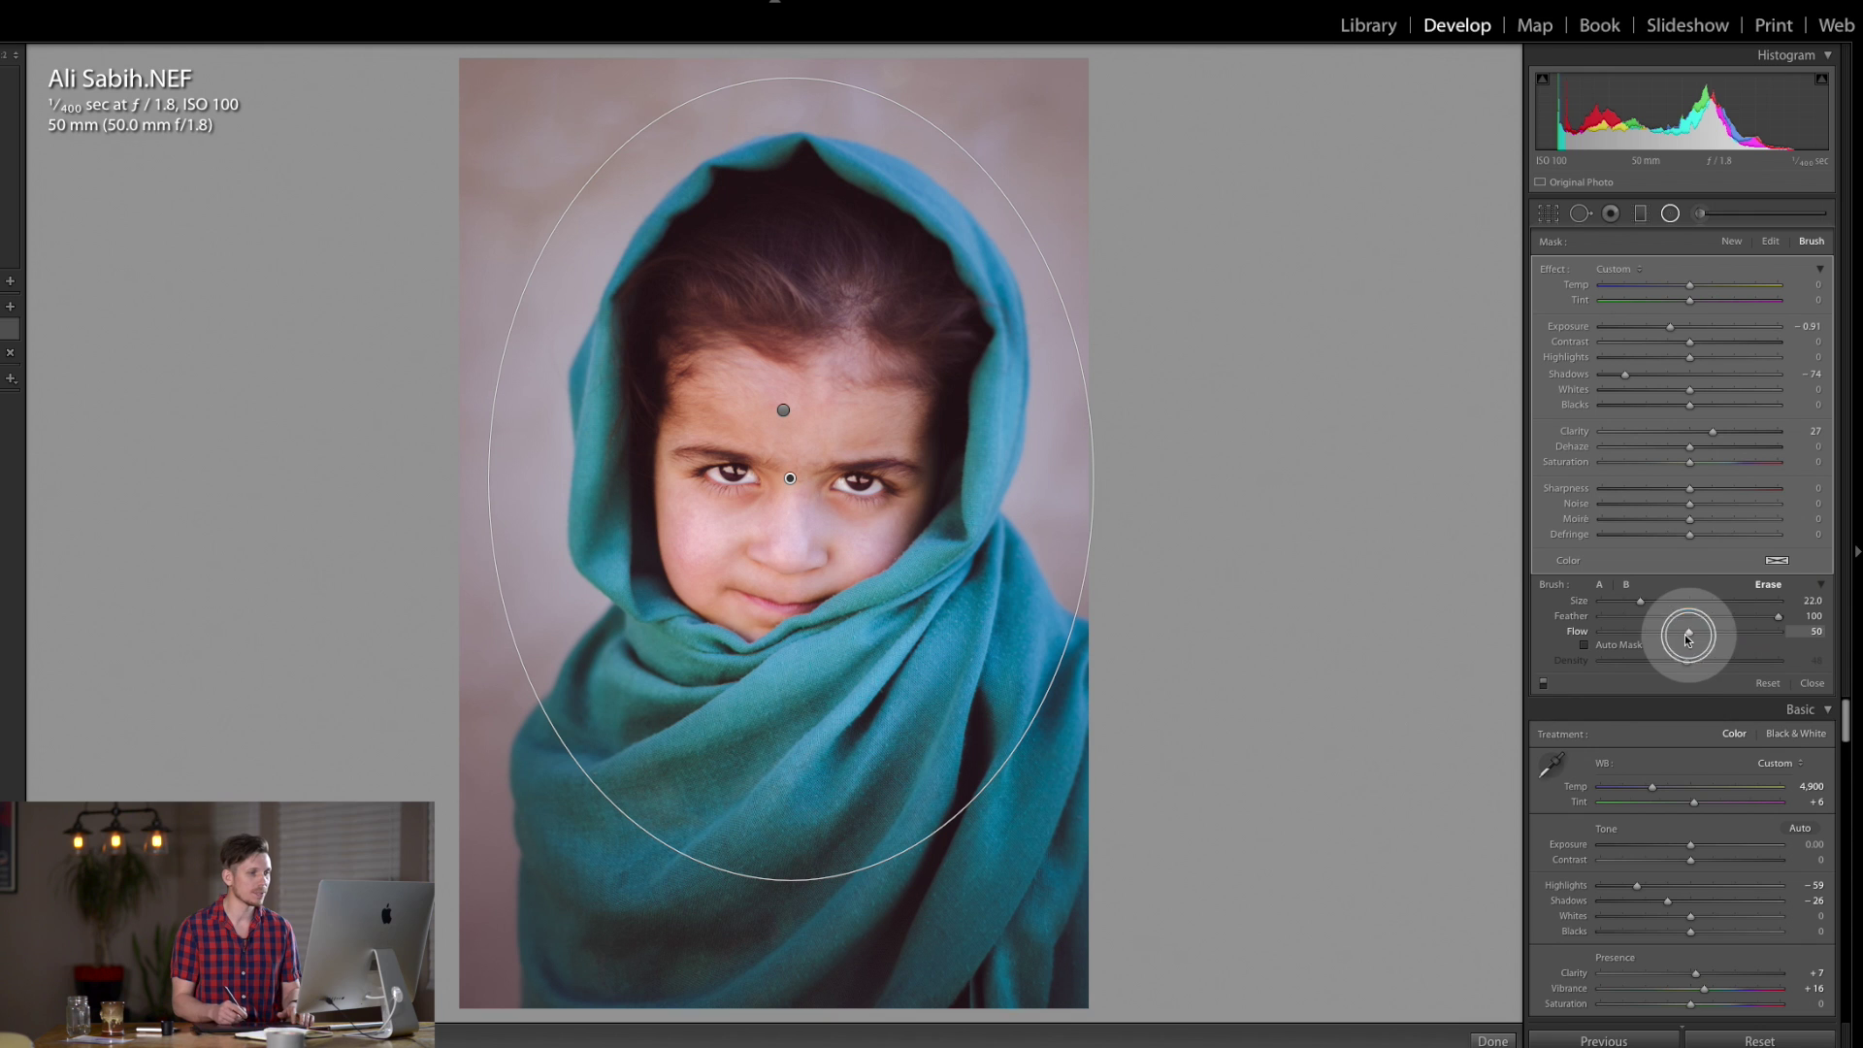
pyautogui.press(']')
pyautogui.press(']')
pyautogui.press(']')
pyautogui.press(']')
pyautogui.press(']')
pyautogui.moveTo(739, 842)
pyautogui.mouseDown()
pyautogui.moveTo(732, 816)
pyautogui.moveTo(824, 720)
pyautogui.moveTo(819, 767)
pyautogui.moveTo(758, 739)
pyautogui.moveTo(756, 774)
pyautogui.mouseUp()
pyautogui.press('[')
pyautogui.press('[')
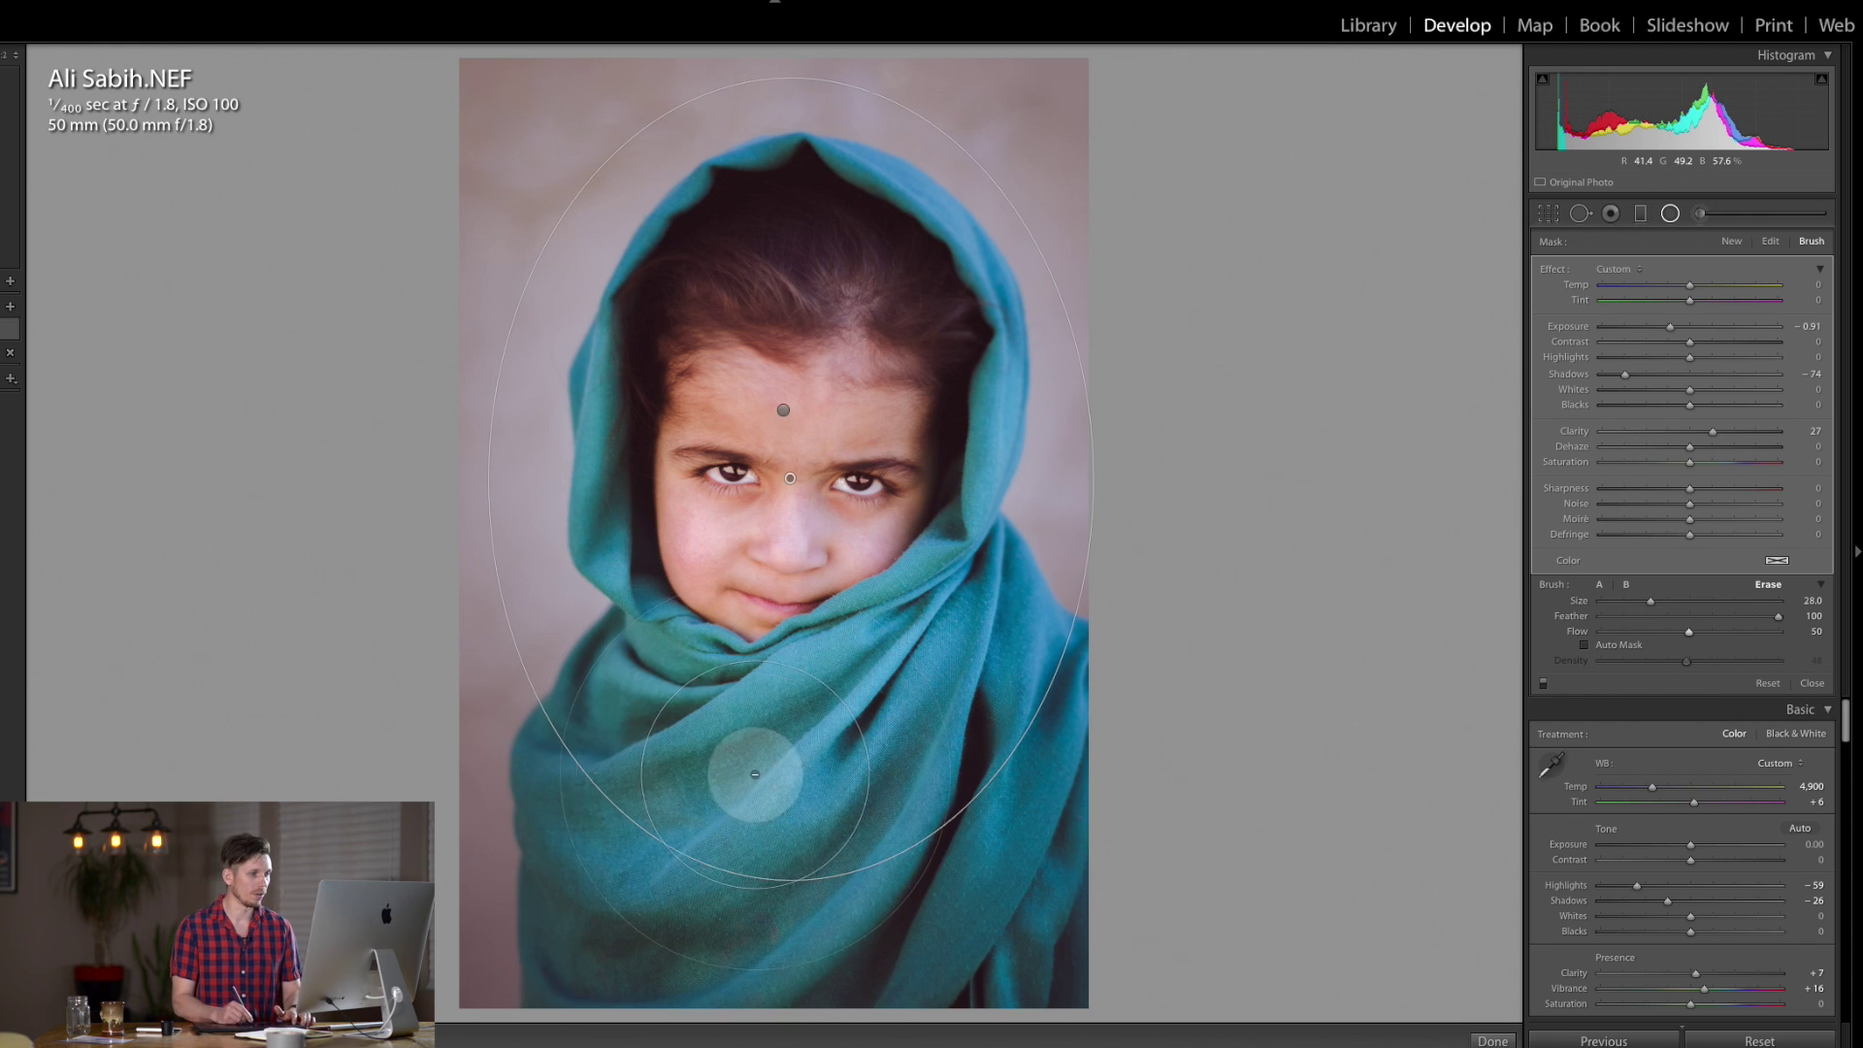
pyautogui.press('[')
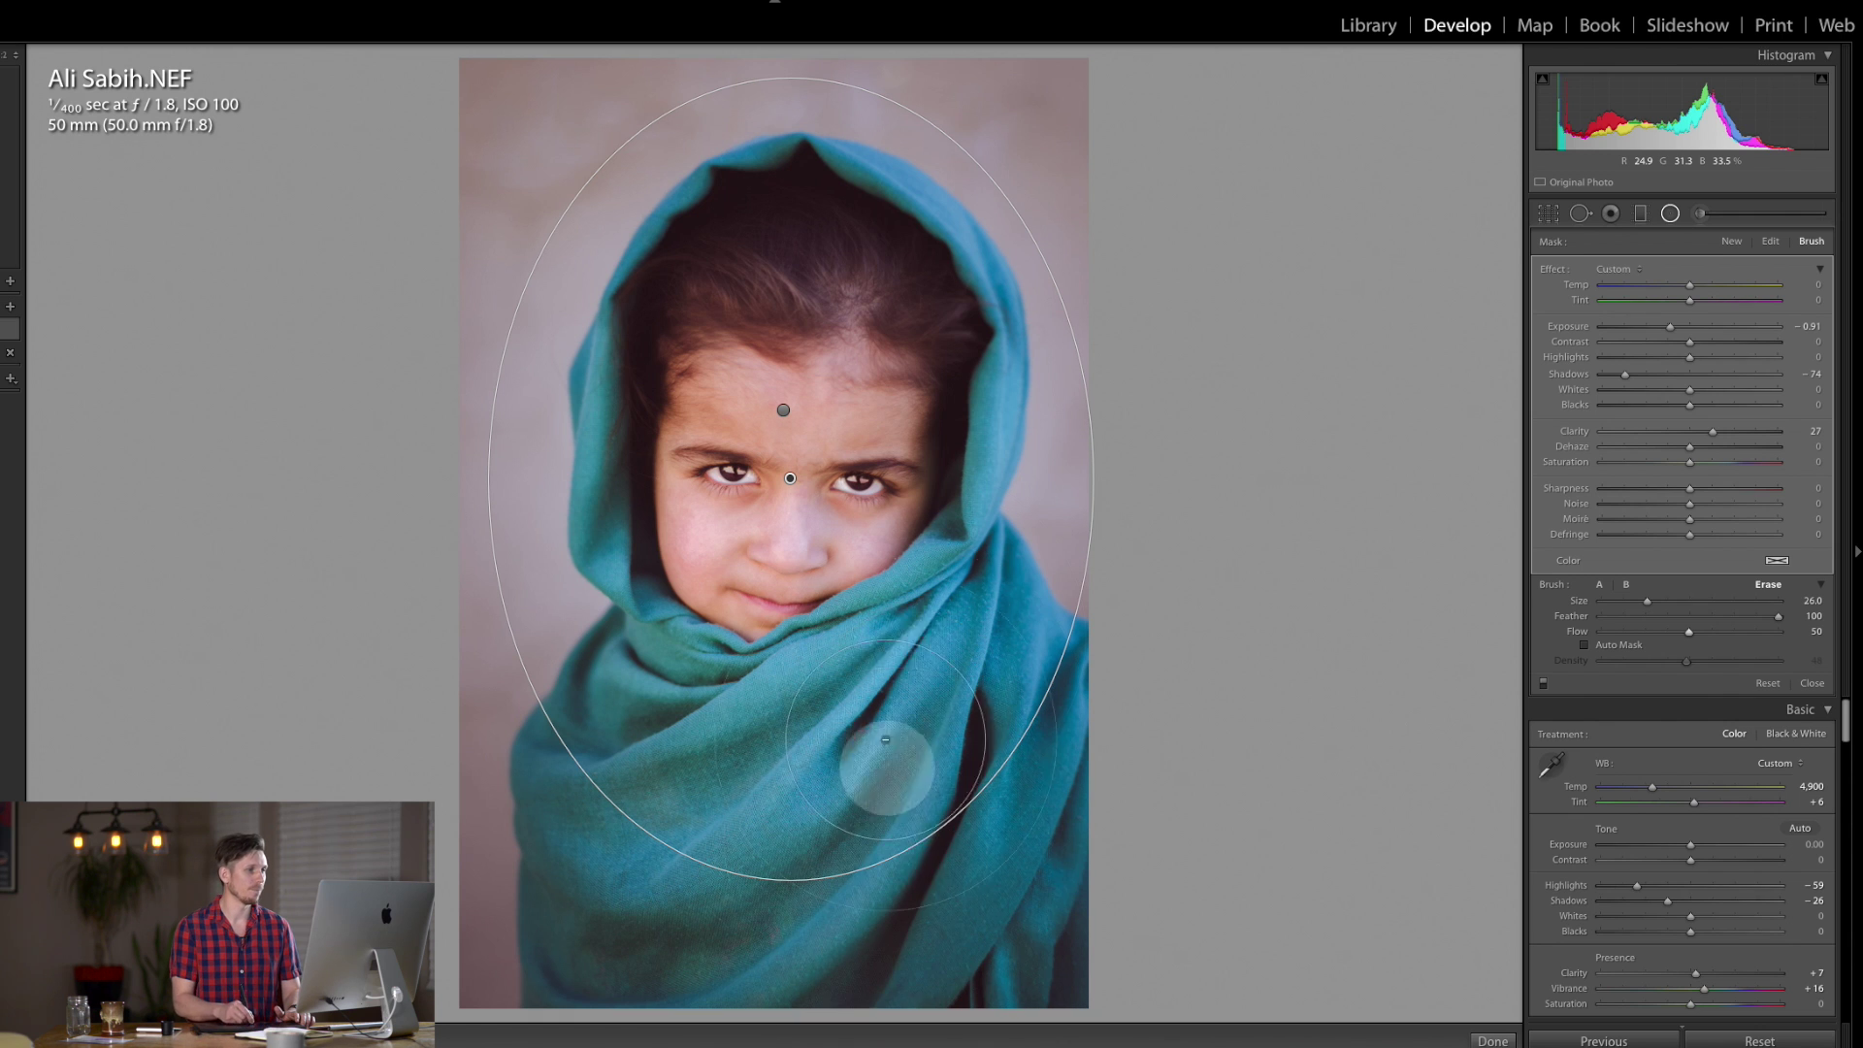
pyautogui.moveTo(732, 813)
pyautogui.mouseDown()
pyautogui.moveTo(693, 776)
pyautogui.moveTo(721, 775)
pyautogui.moveTo(678, 758)
pyautogui.moveTo(621, 863)
pyautogui.moveTo(837, 795)
pyautogui.moveTo(952, 814)
pyautogui.moveTo(989, 876)
pyautogui.moveTo(922, 608)
pyautogui.moveTo(950, 885)
pyautogui.moveTo(814, 834)
pyautogui.moveTo(786, 575)
pyautogui.mouseUp()
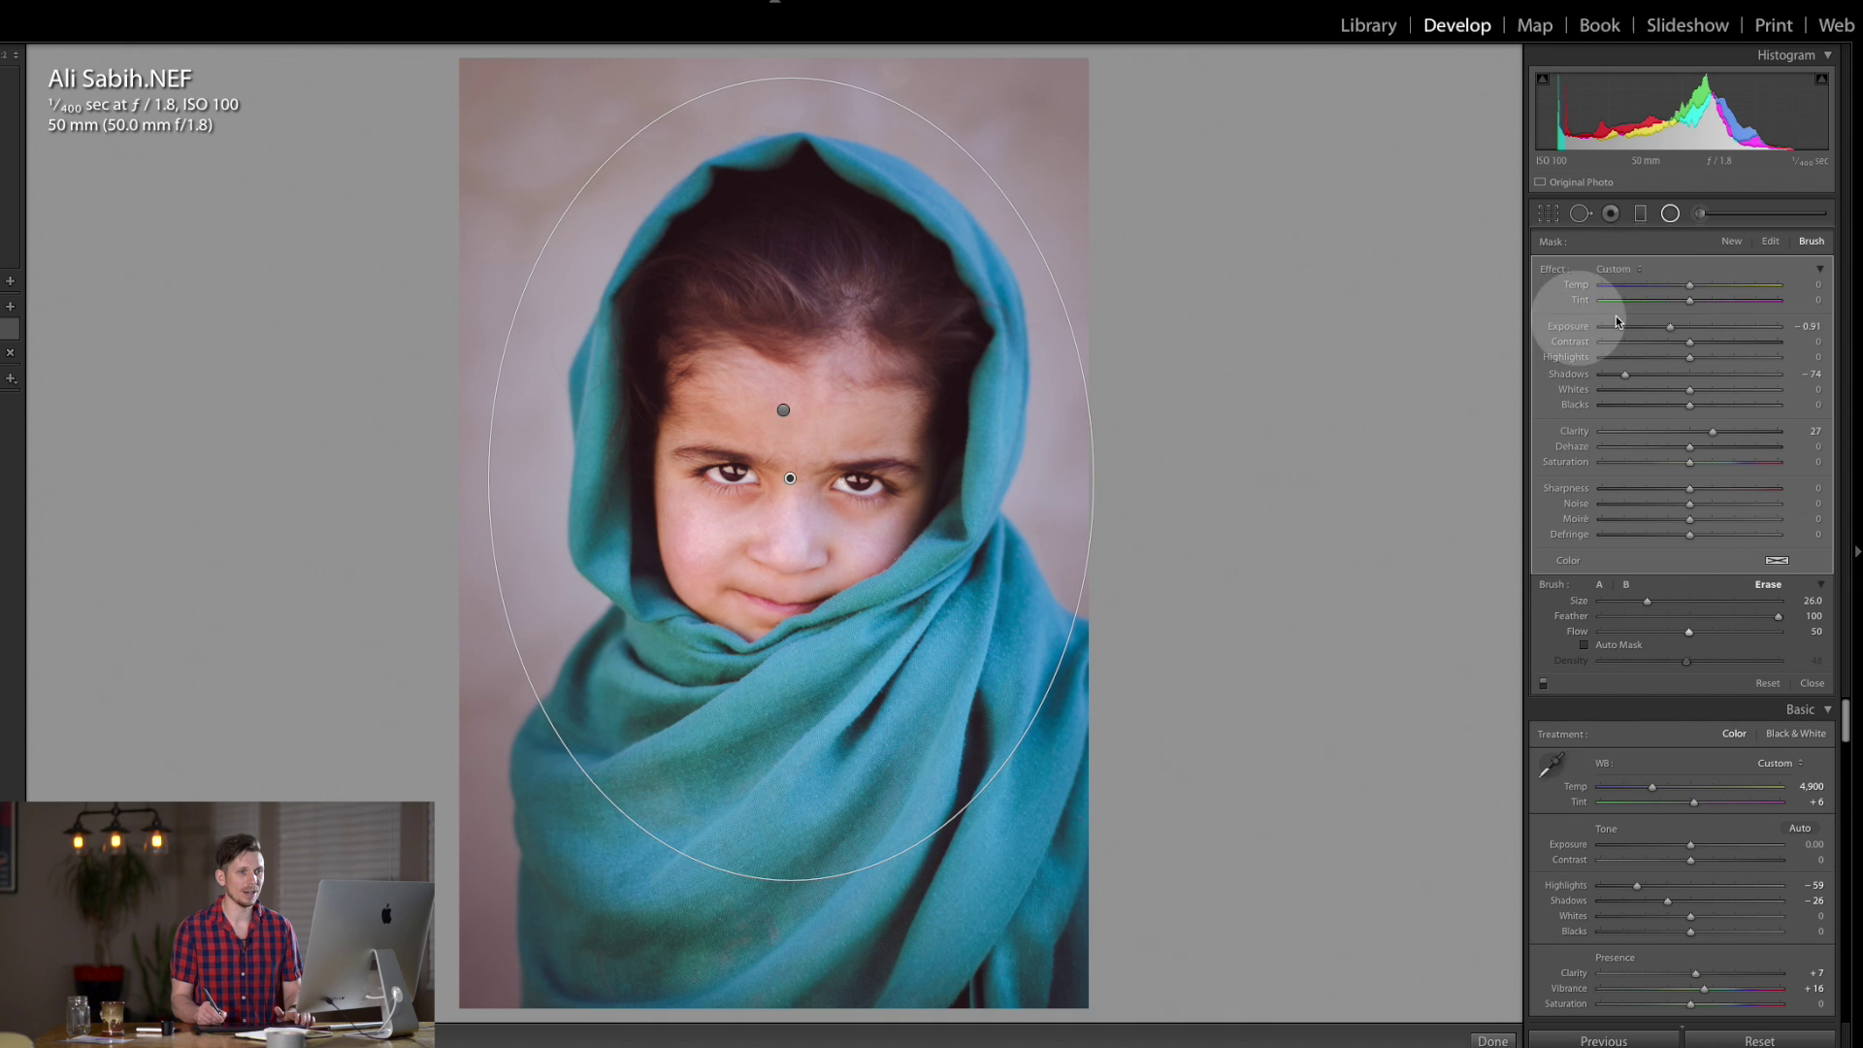
# Set the radial filter's Sharpness to −55 and Clarity to 9.
pyautogui.click(1644, 488)
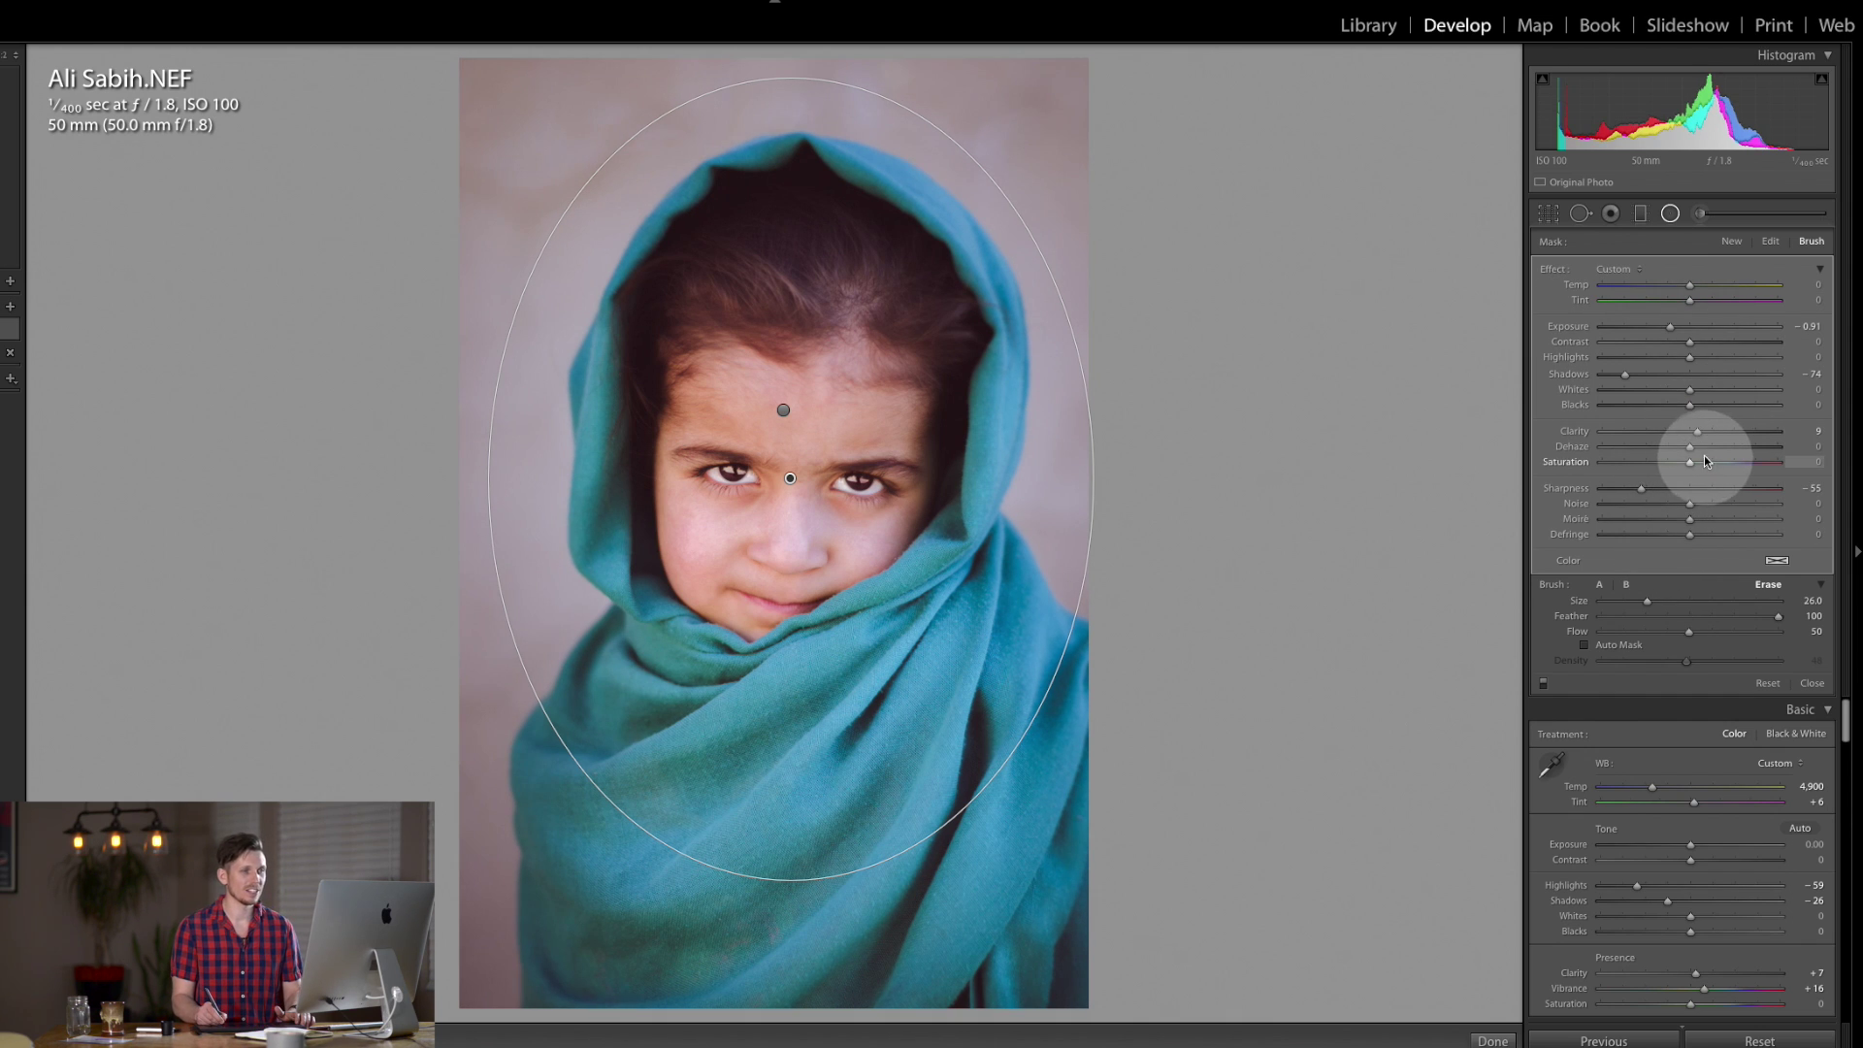
# Set the radial filter's Clarity to 7 and Whites to −23, and compare the finished edit with the original.
pyautogui.click(1698, 433)
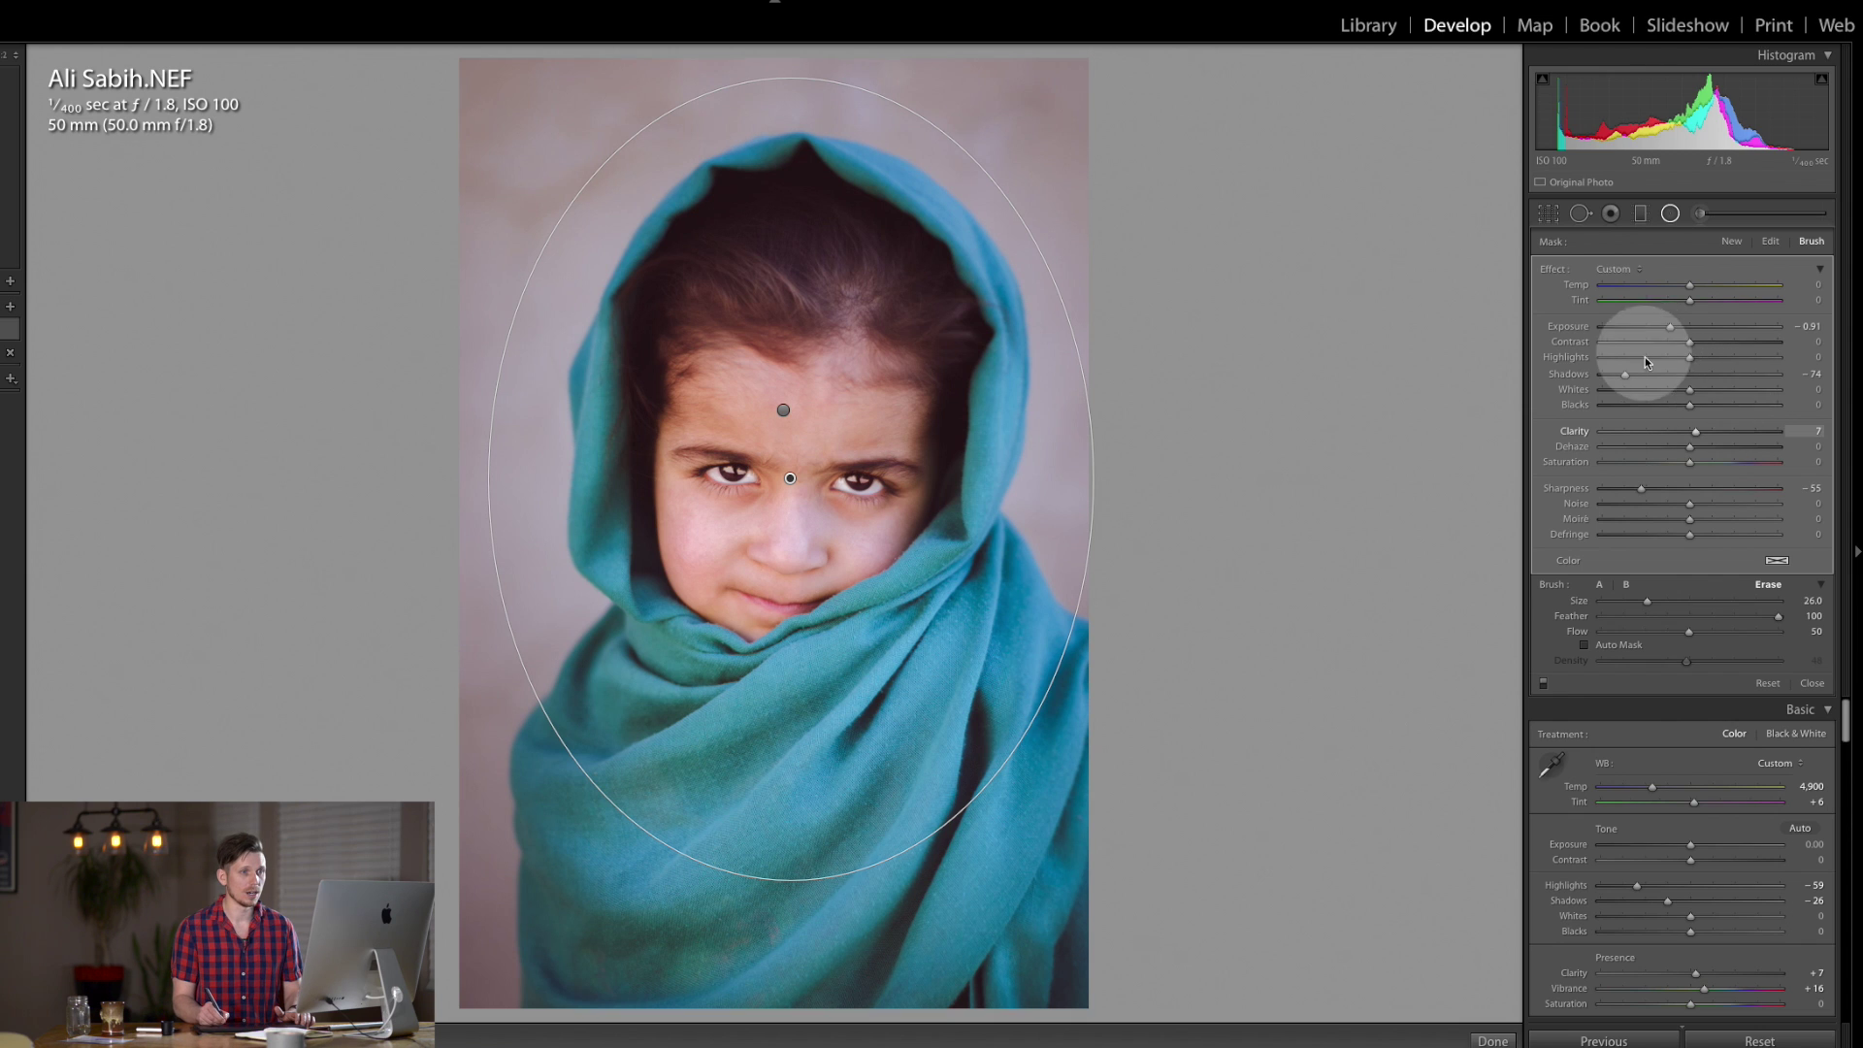
pyautogui.click(1663, 389)
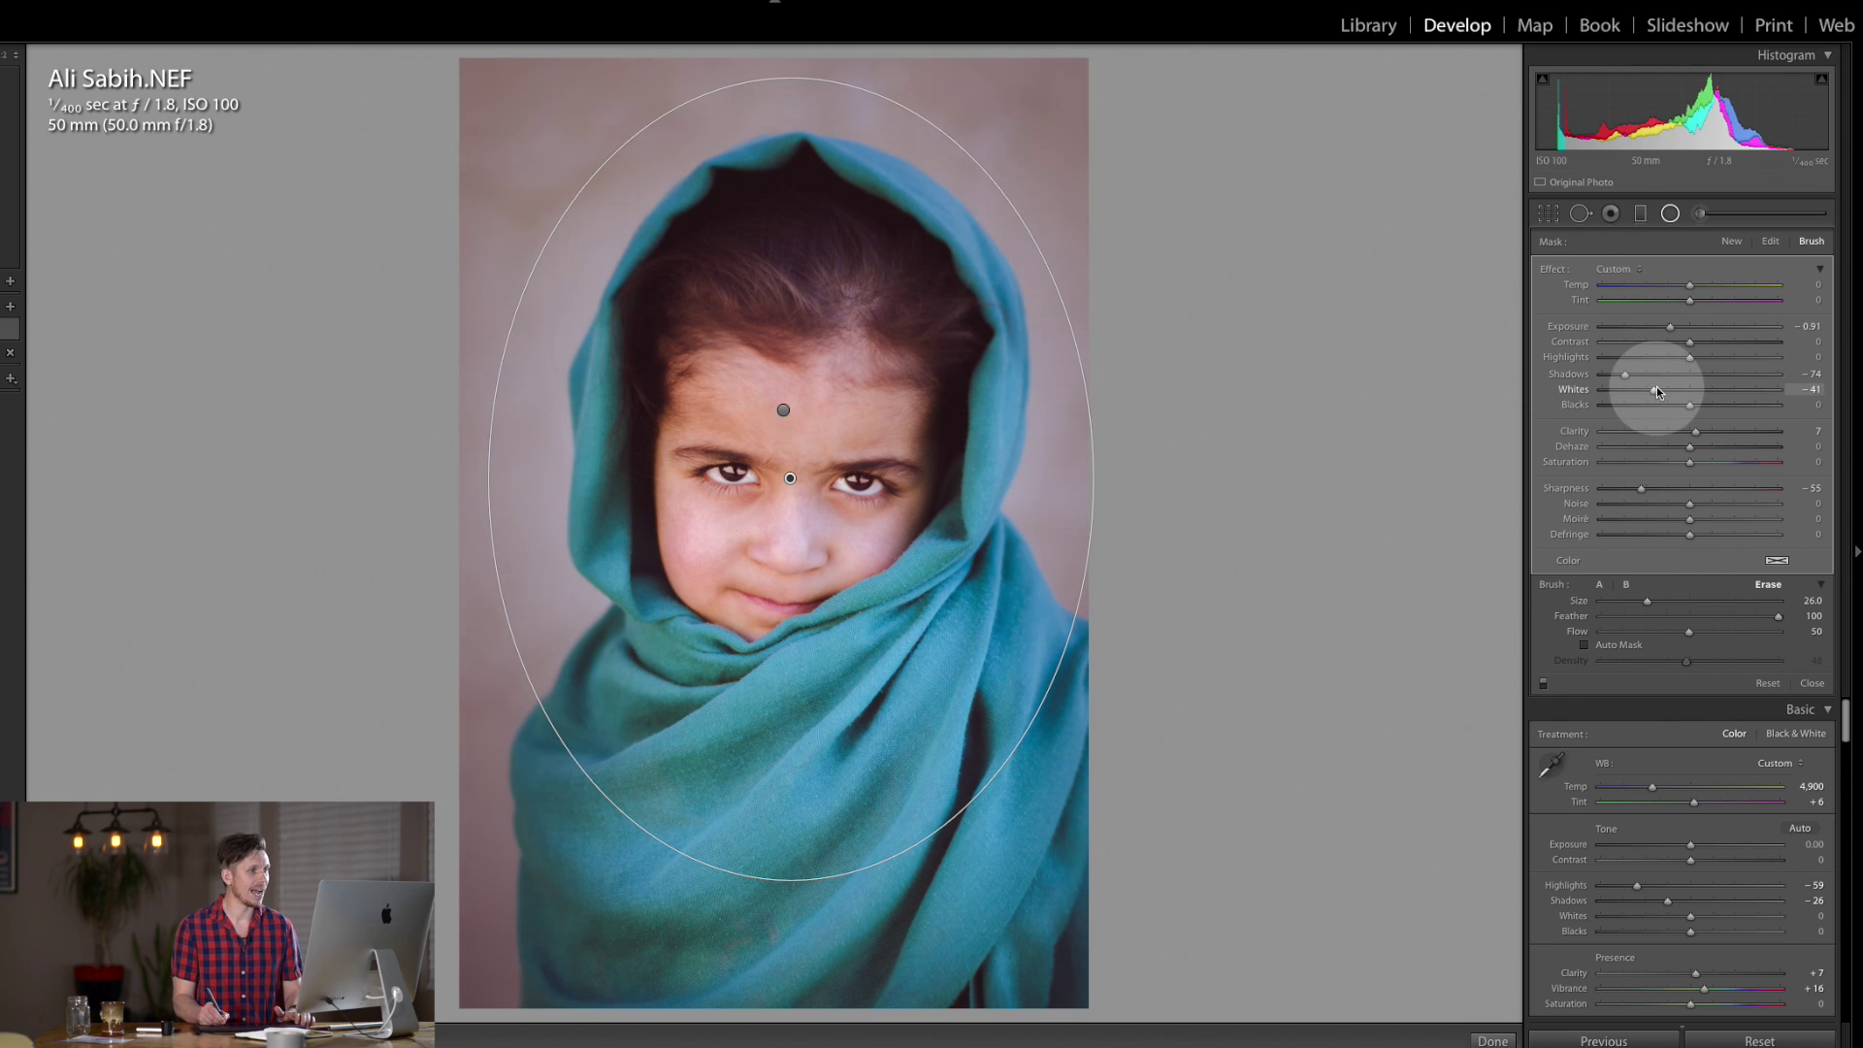
pyautogui.click(1671, 215)
pyautogui.press('\\')
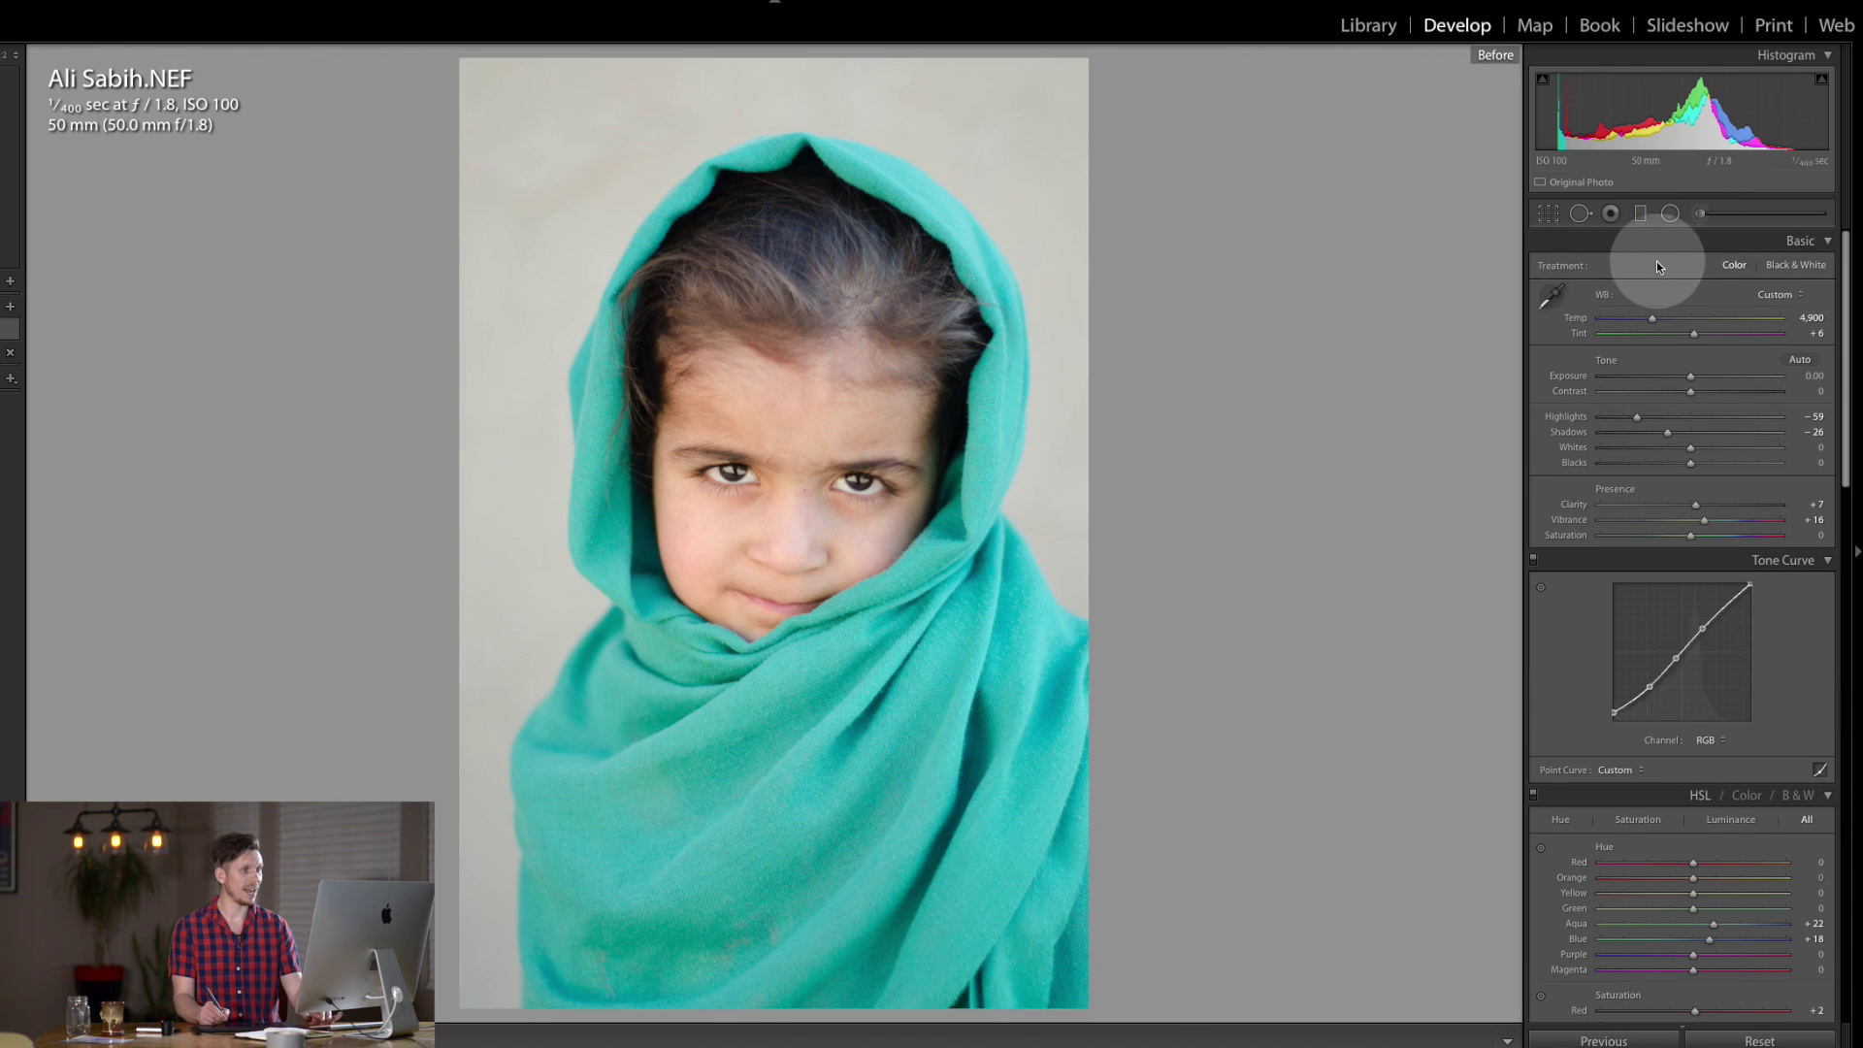
pyautogui.press('\\')
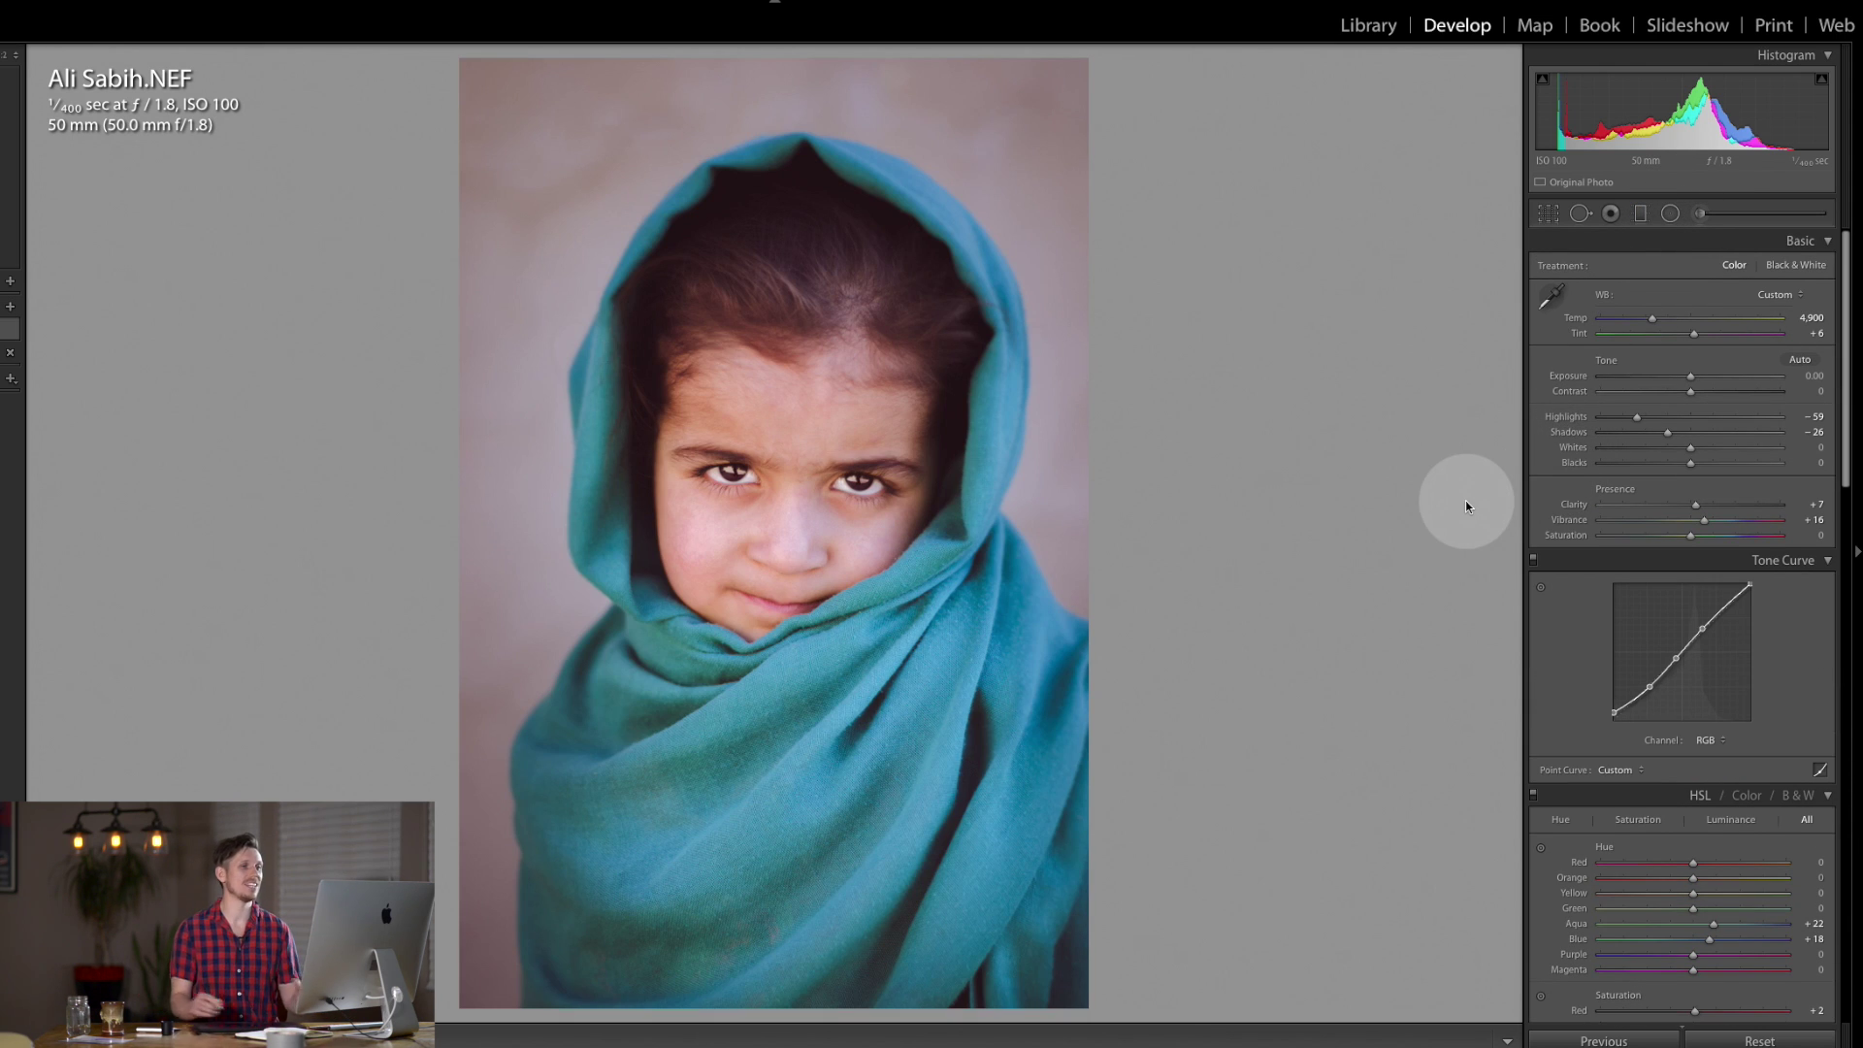
# Crop the portrait tighter at the original aspect ratio, trimming the hood's top and placing the eyes along the upper third line.
pyautogui.click(1548, 213)
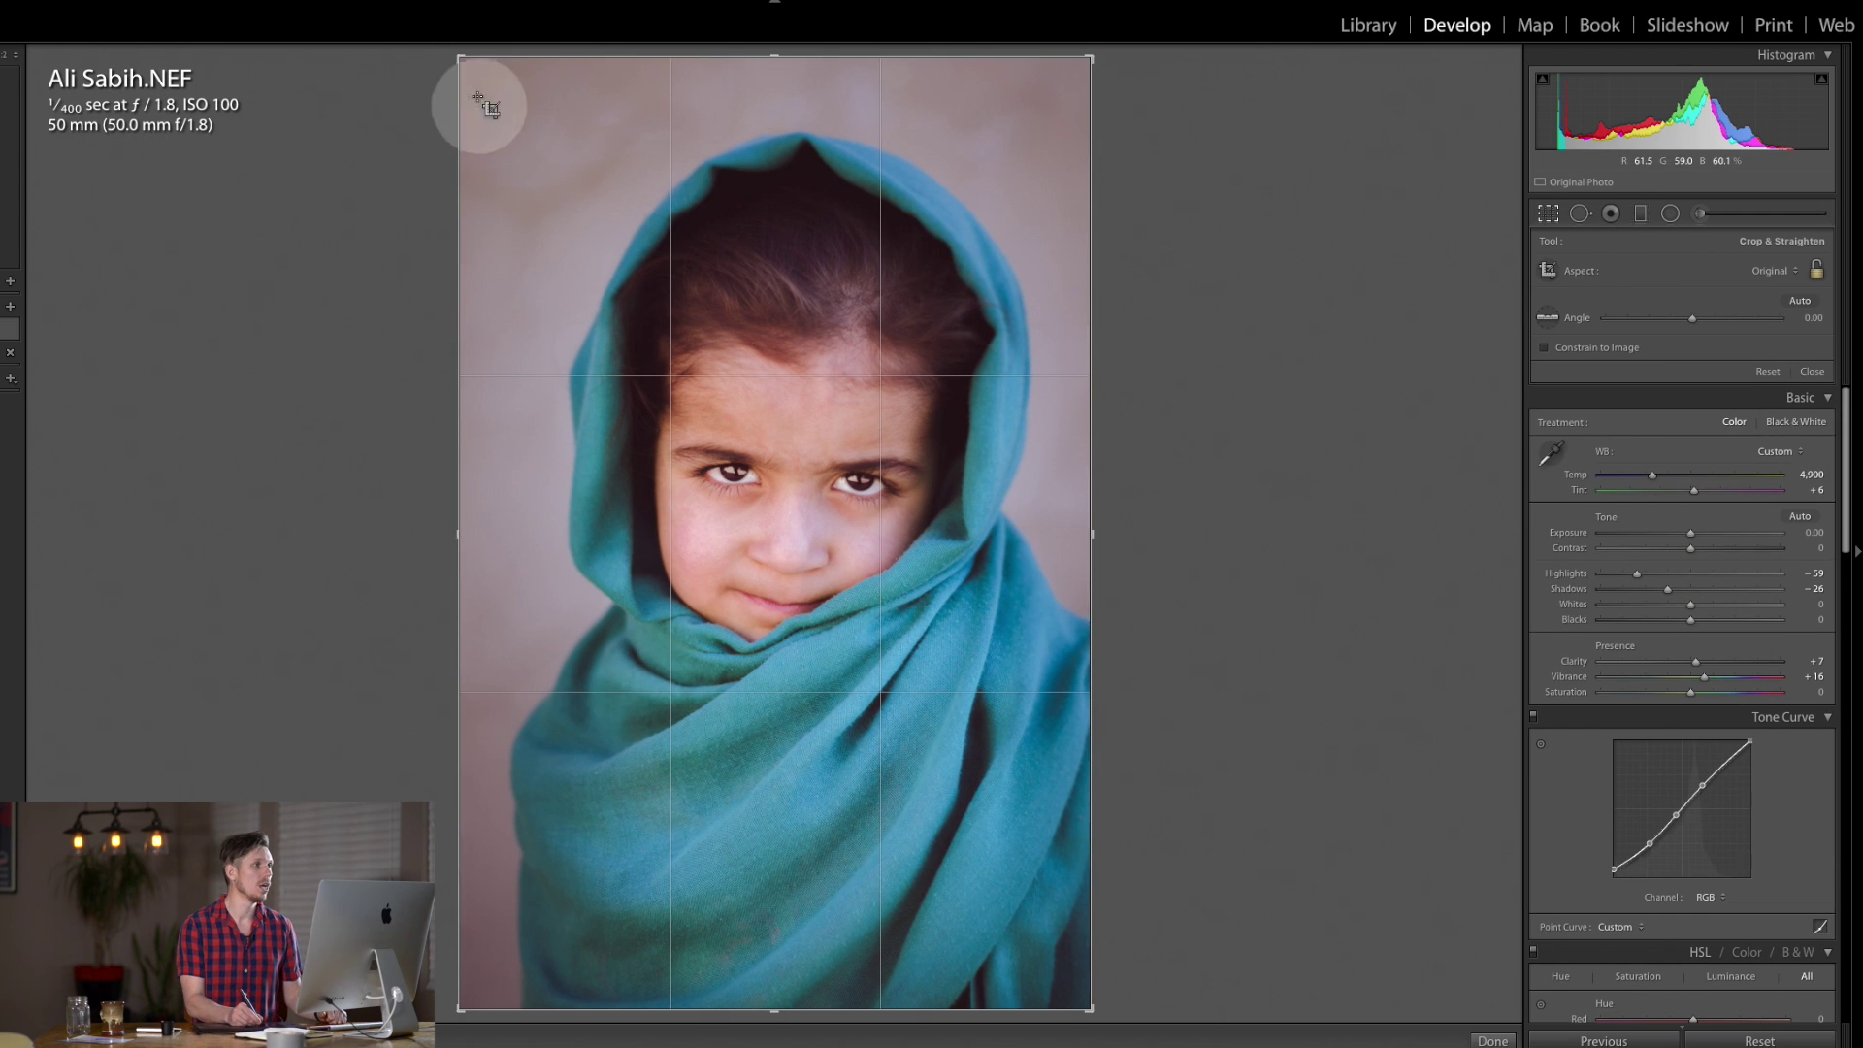
pyautogui.moveTo(465, 59); pyautogui.dragTo(520, 154)
pyautogui.moveTo(875, 510); pyautogui.dragTo(918, 509)
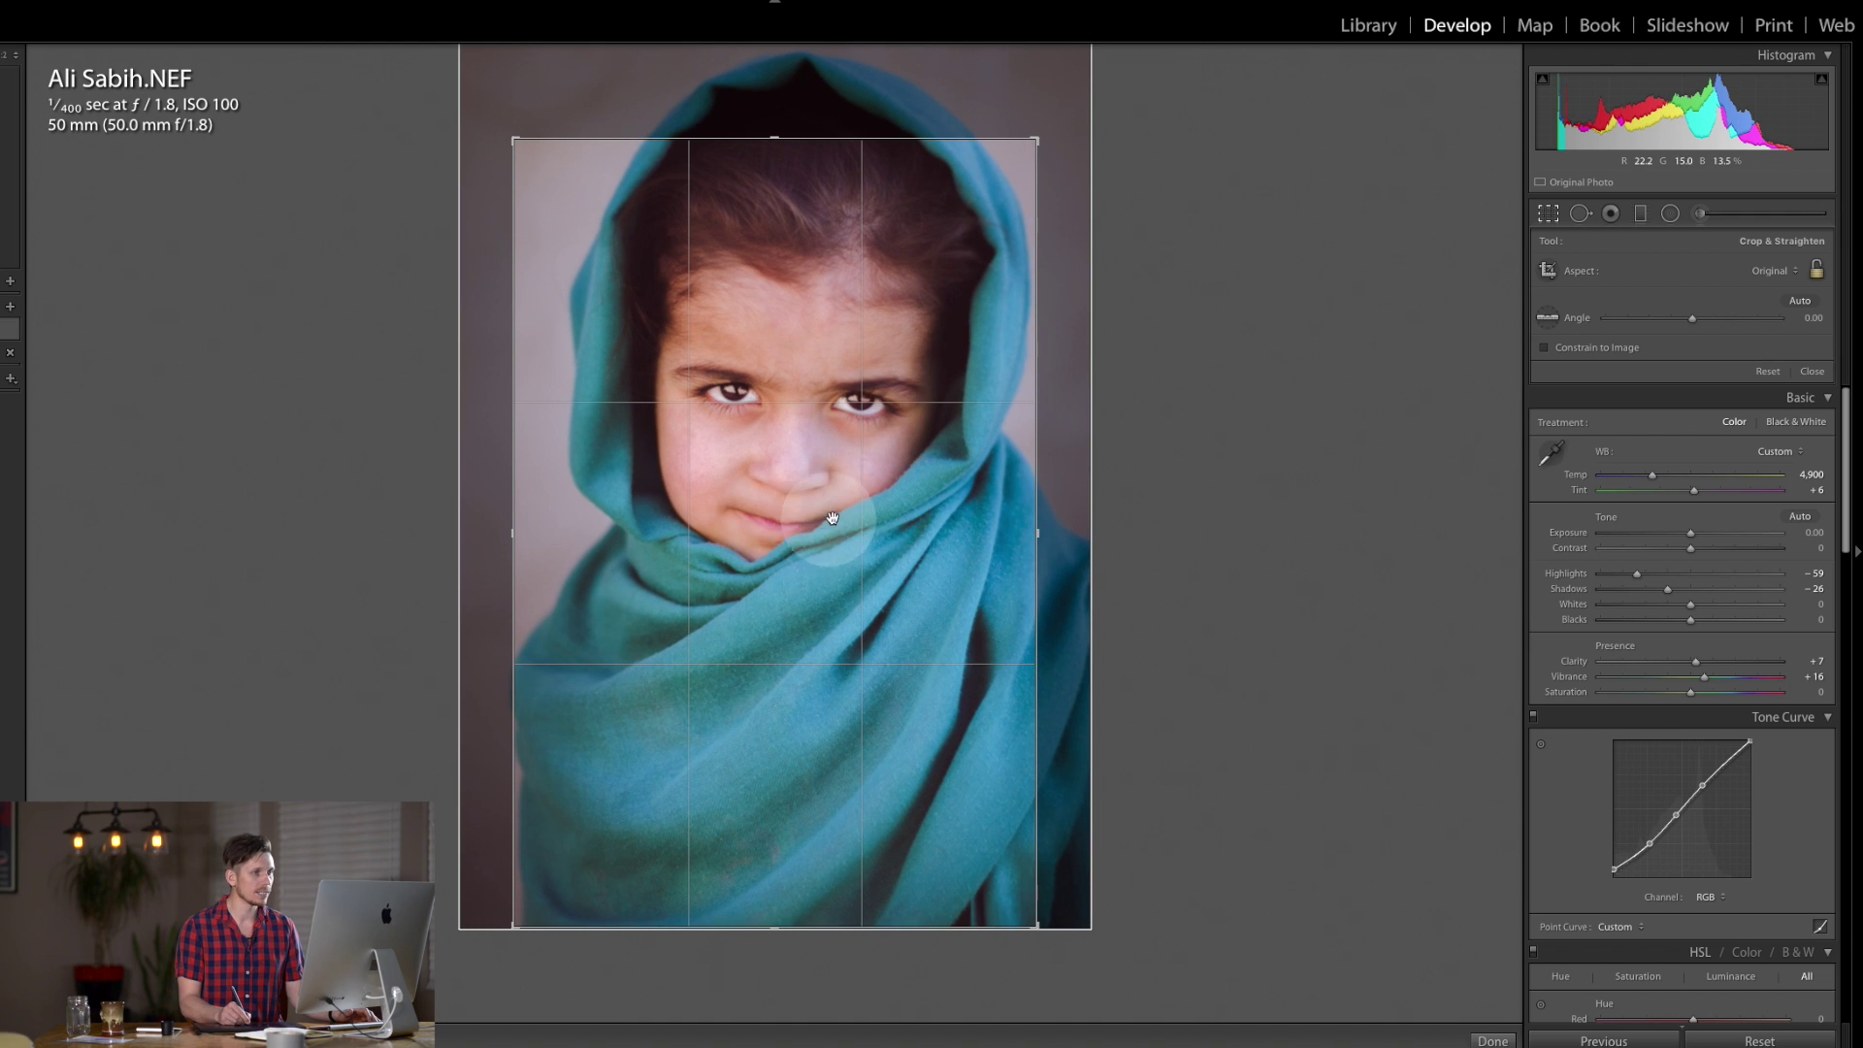
pyautogui.moveTo(836, 522); pyautogui.dragTo(823, 522)
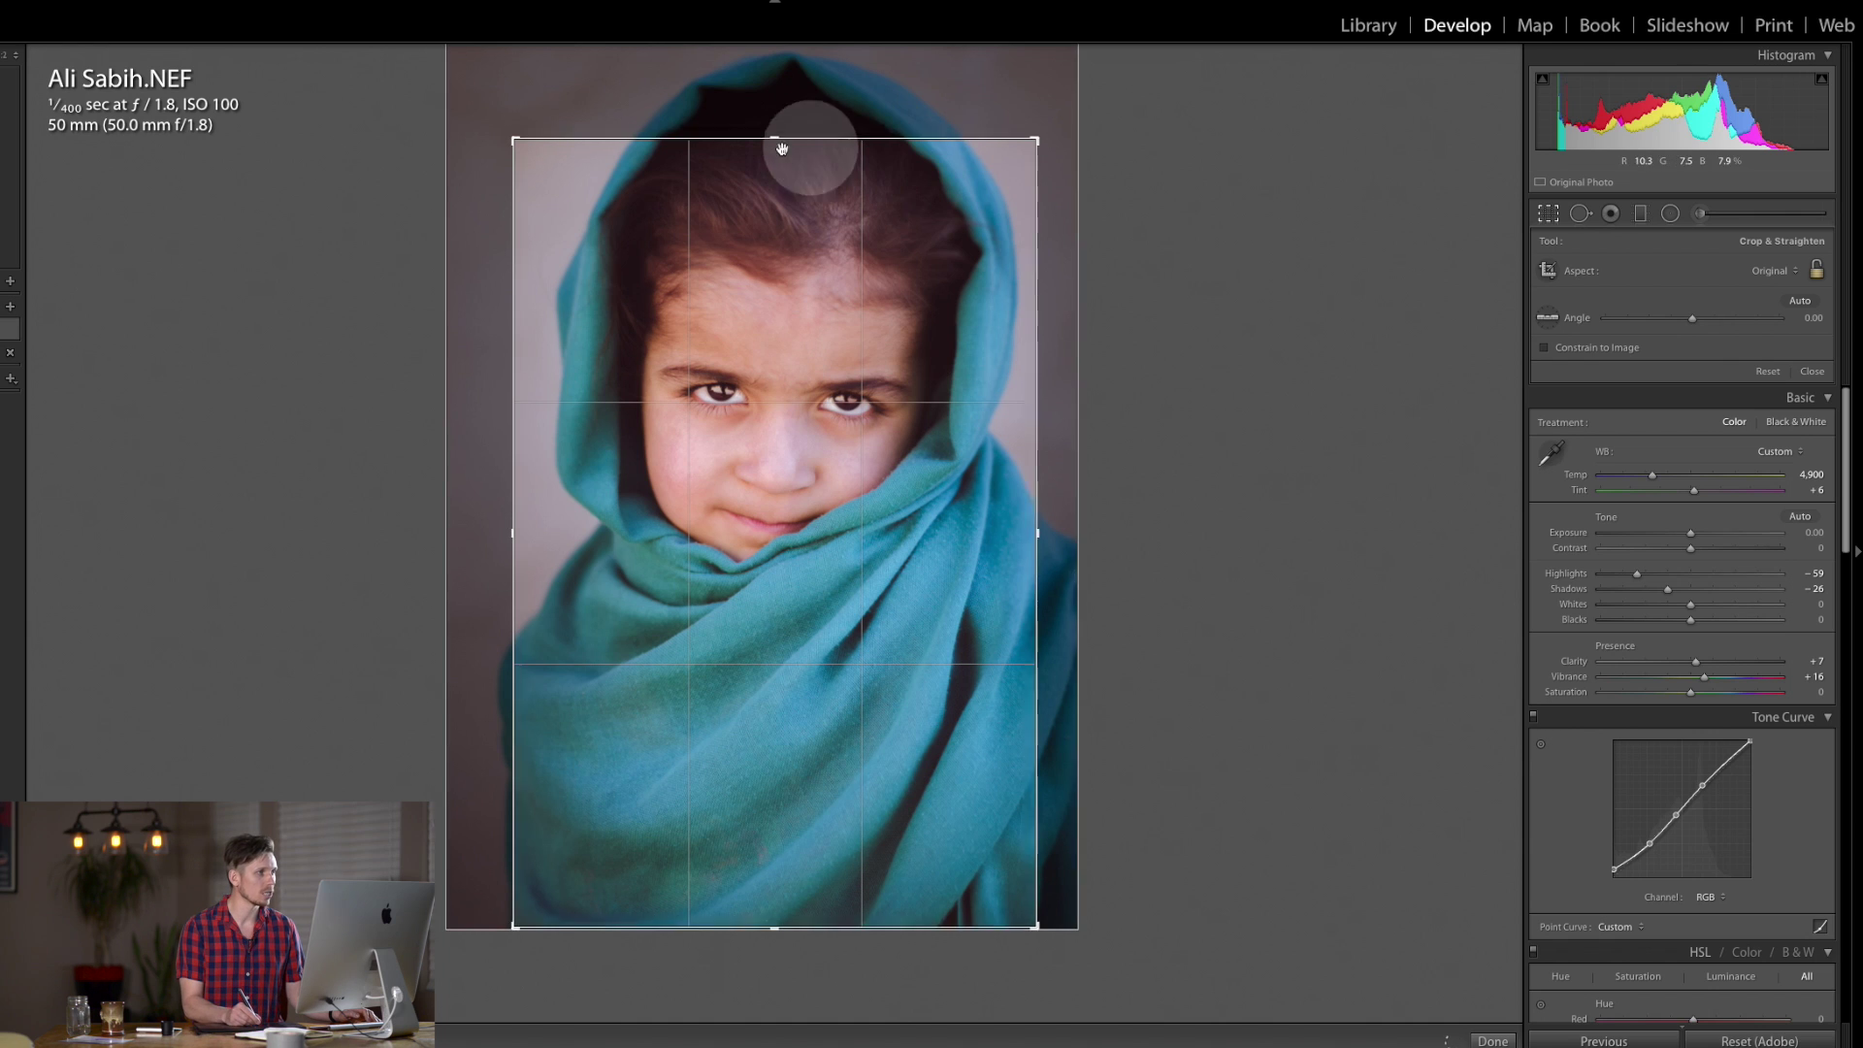
pyautogui.moveTo(514, 137); pyautogui.dragTo(498, 122)
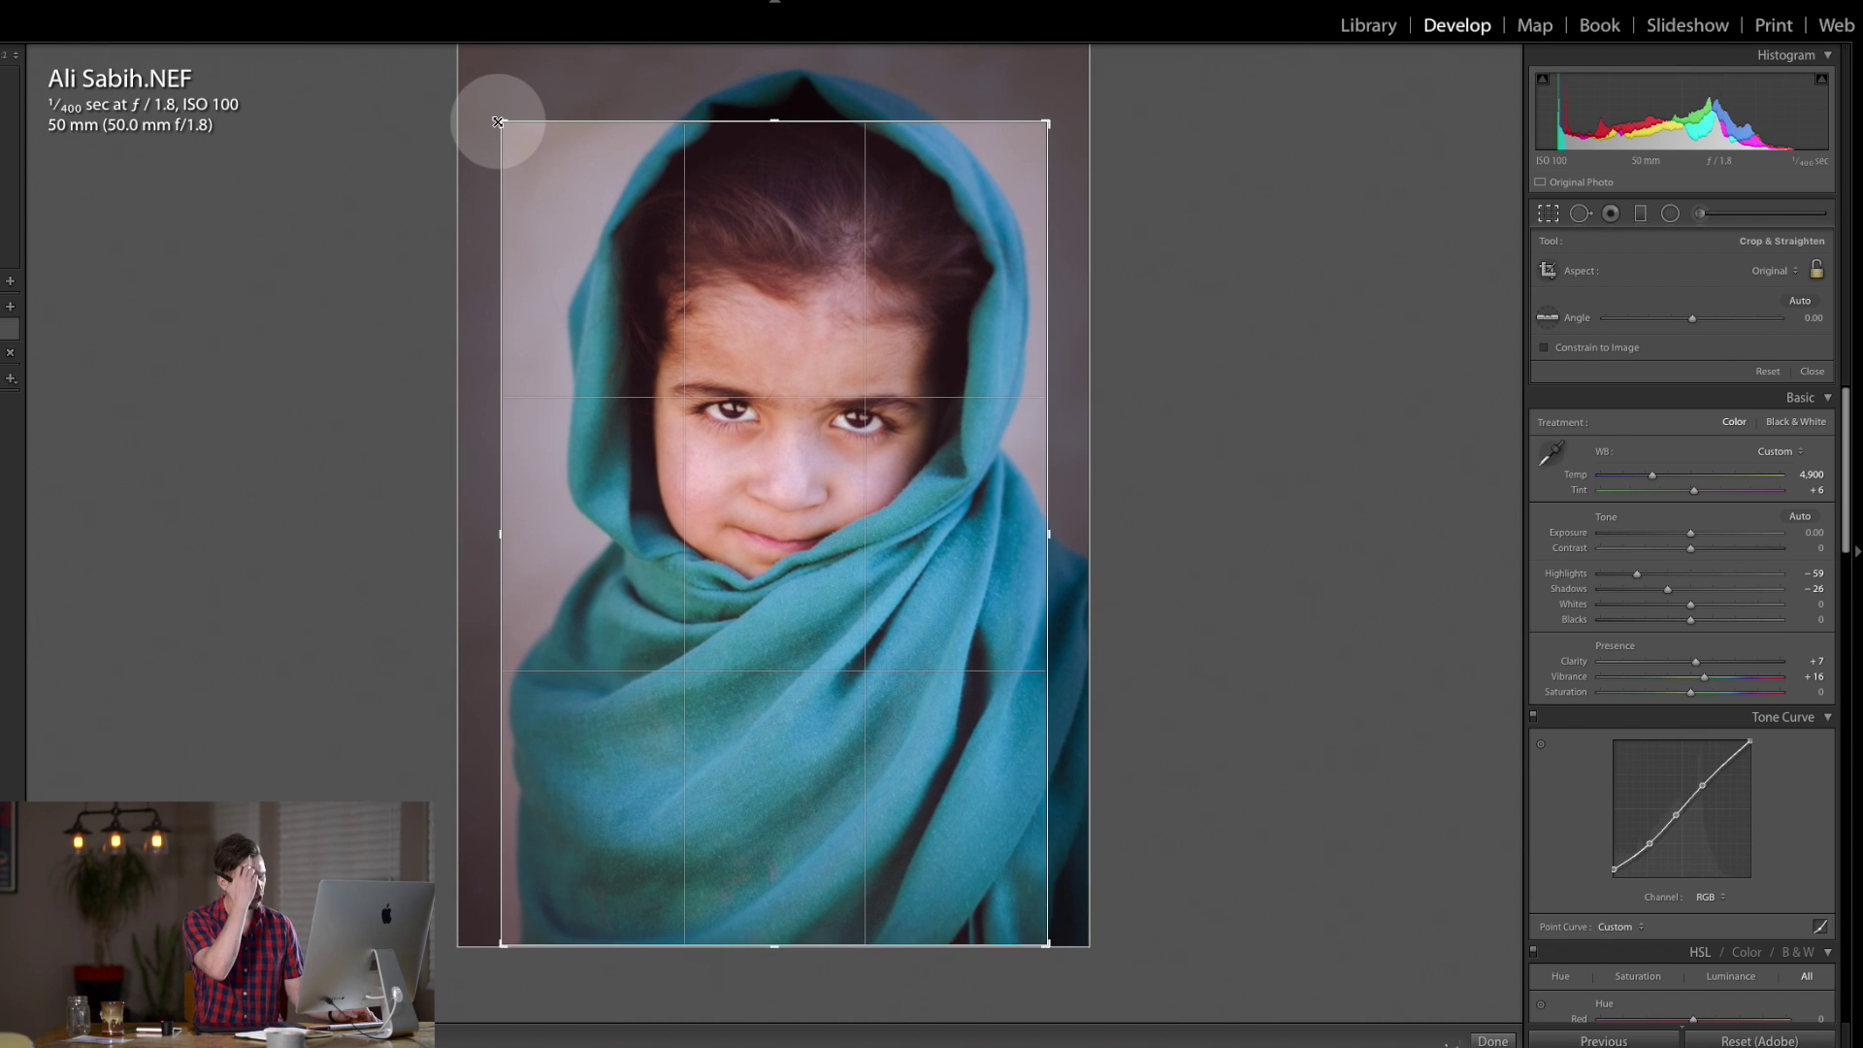
pyautogui.moveTo(856, 524); pyautogui.dragTo(839, 522)
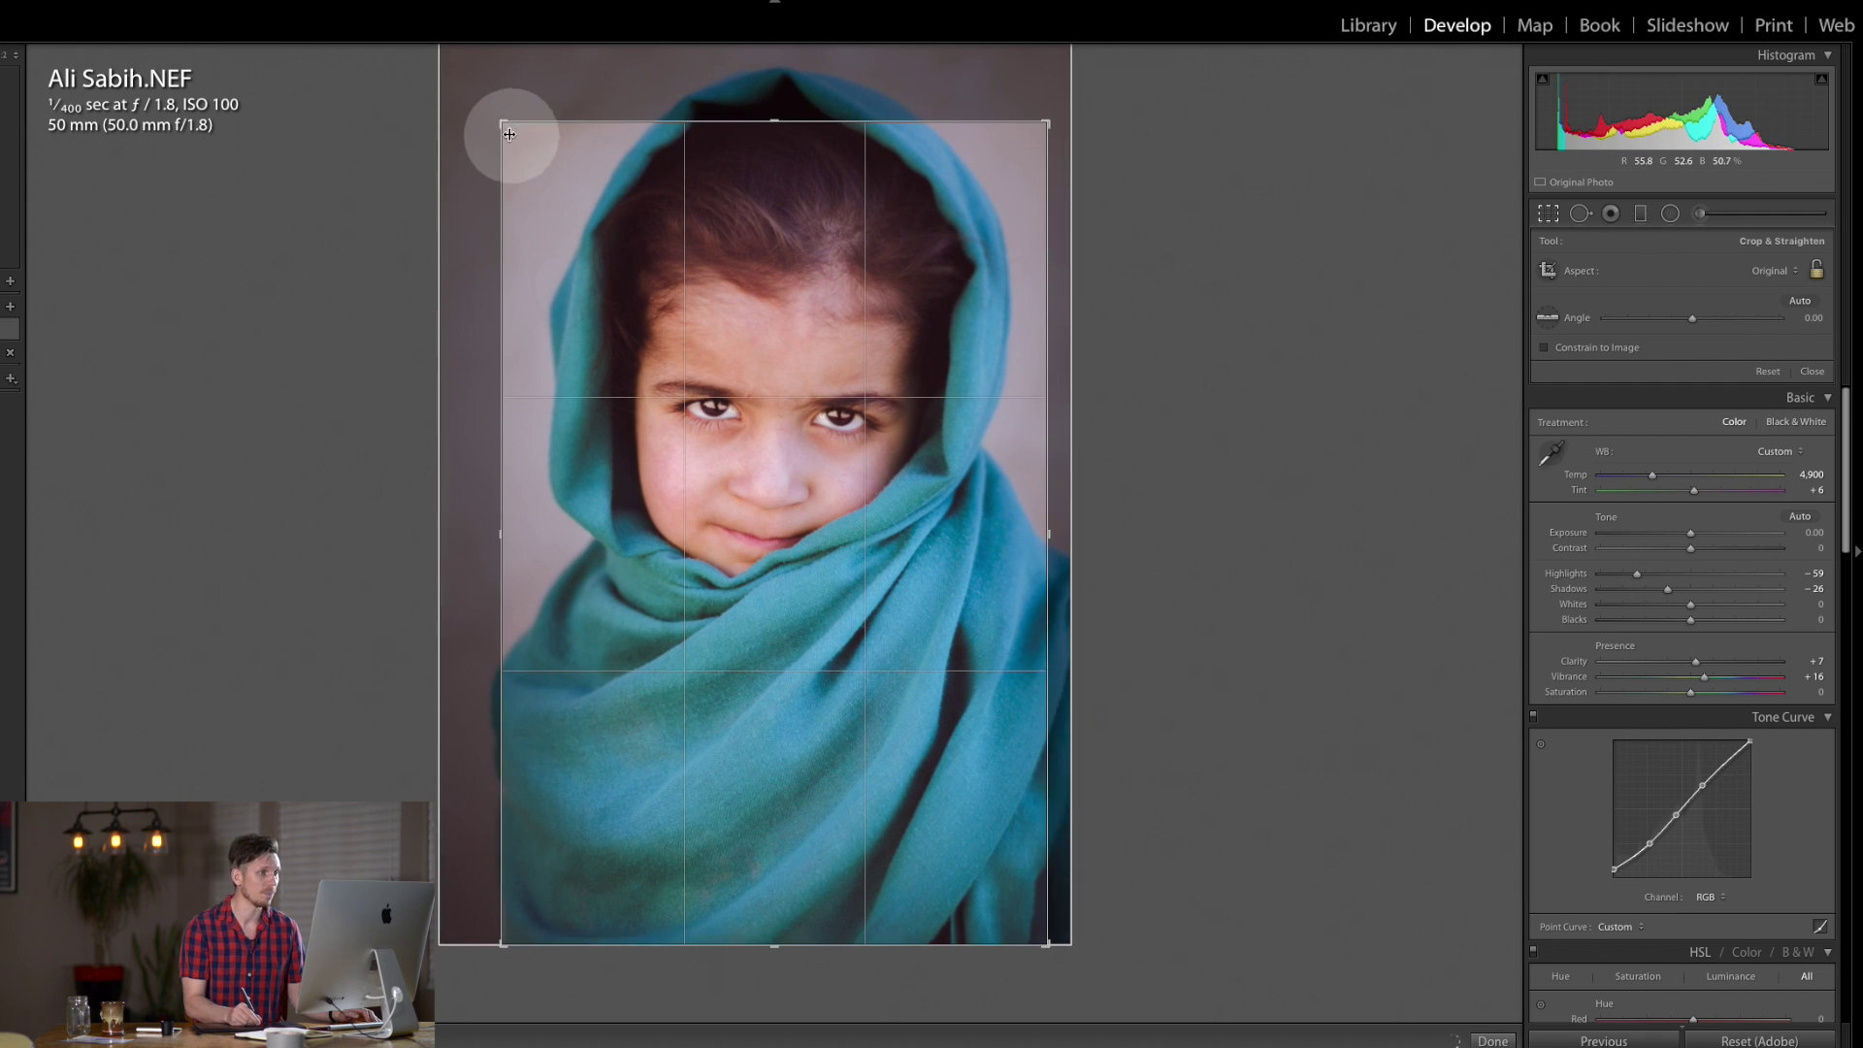
pyautogui.moveTo(507, 133); pyautogui.dragTo(516, 137)
pyautogui.moveTo(904, 395)
pyautogui.mouseDown()
pyautogui.moveTo(915, 341)
pyautogui.moveTo(895, 430)
pyautogui.mouseUp()
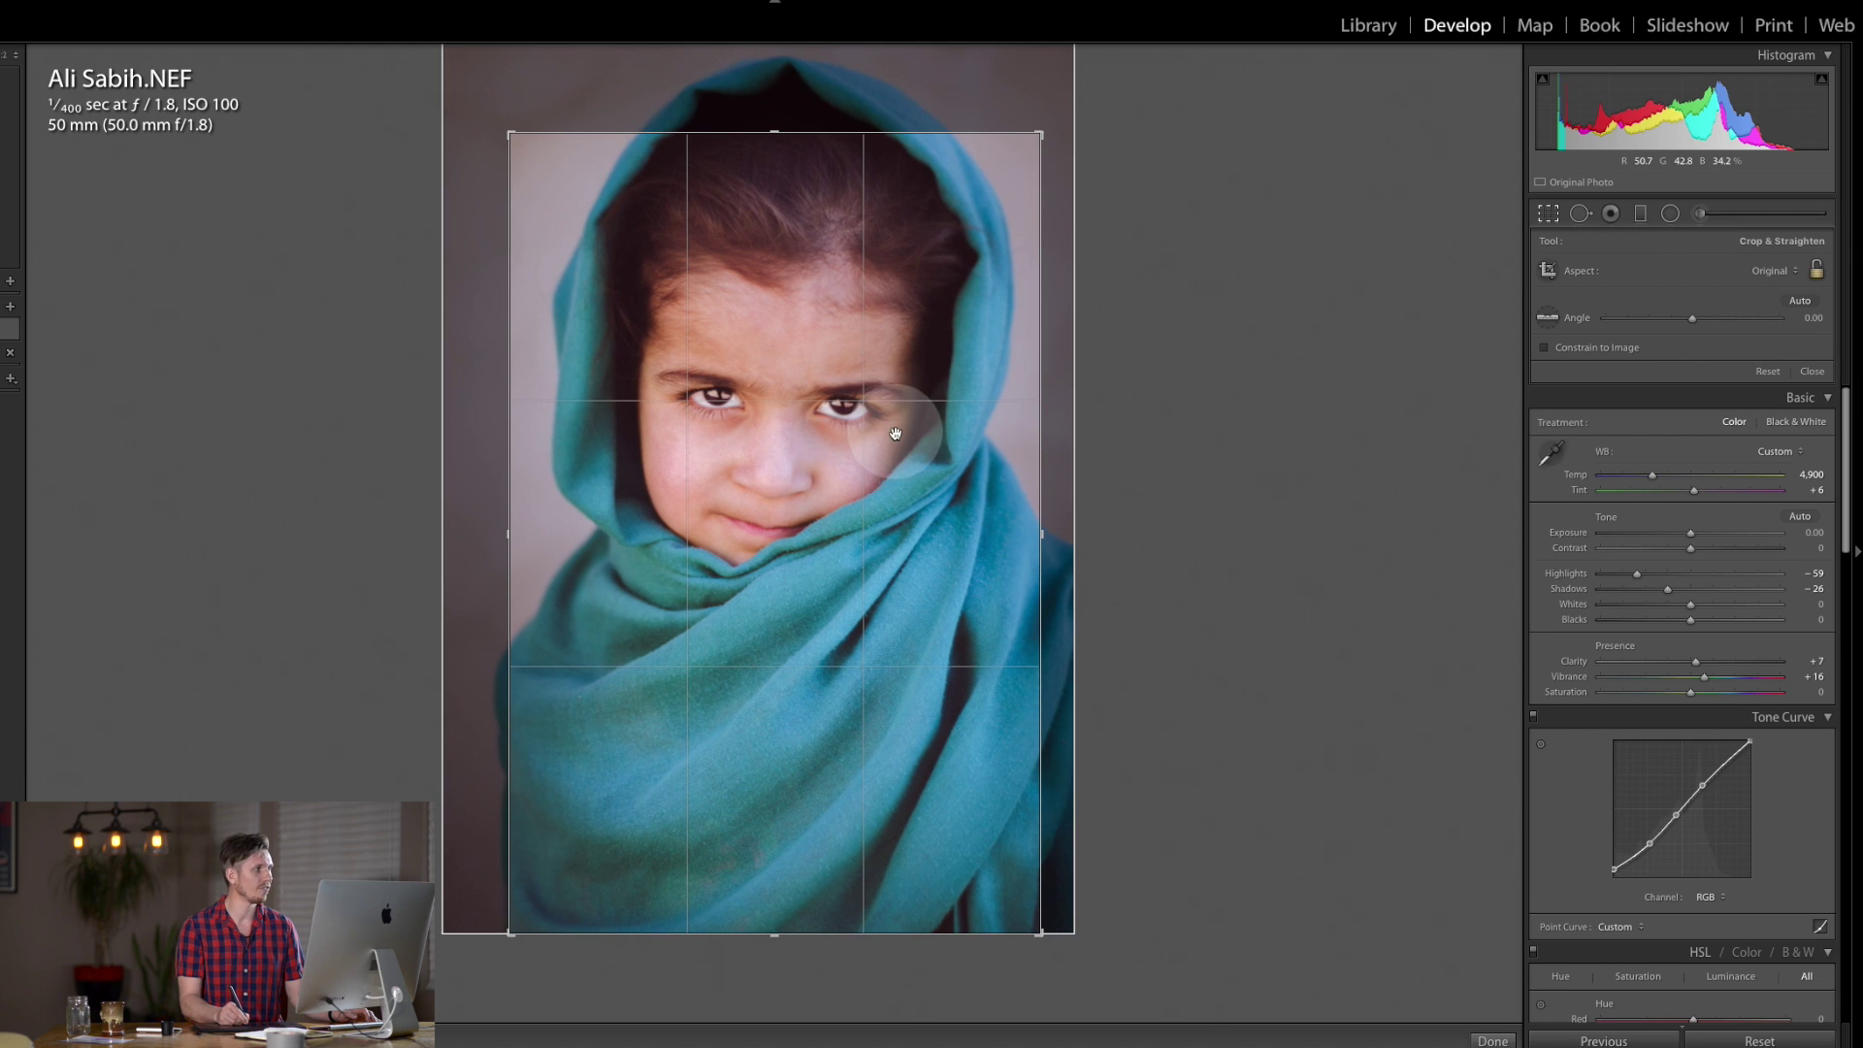
pyautogui.press('Return')
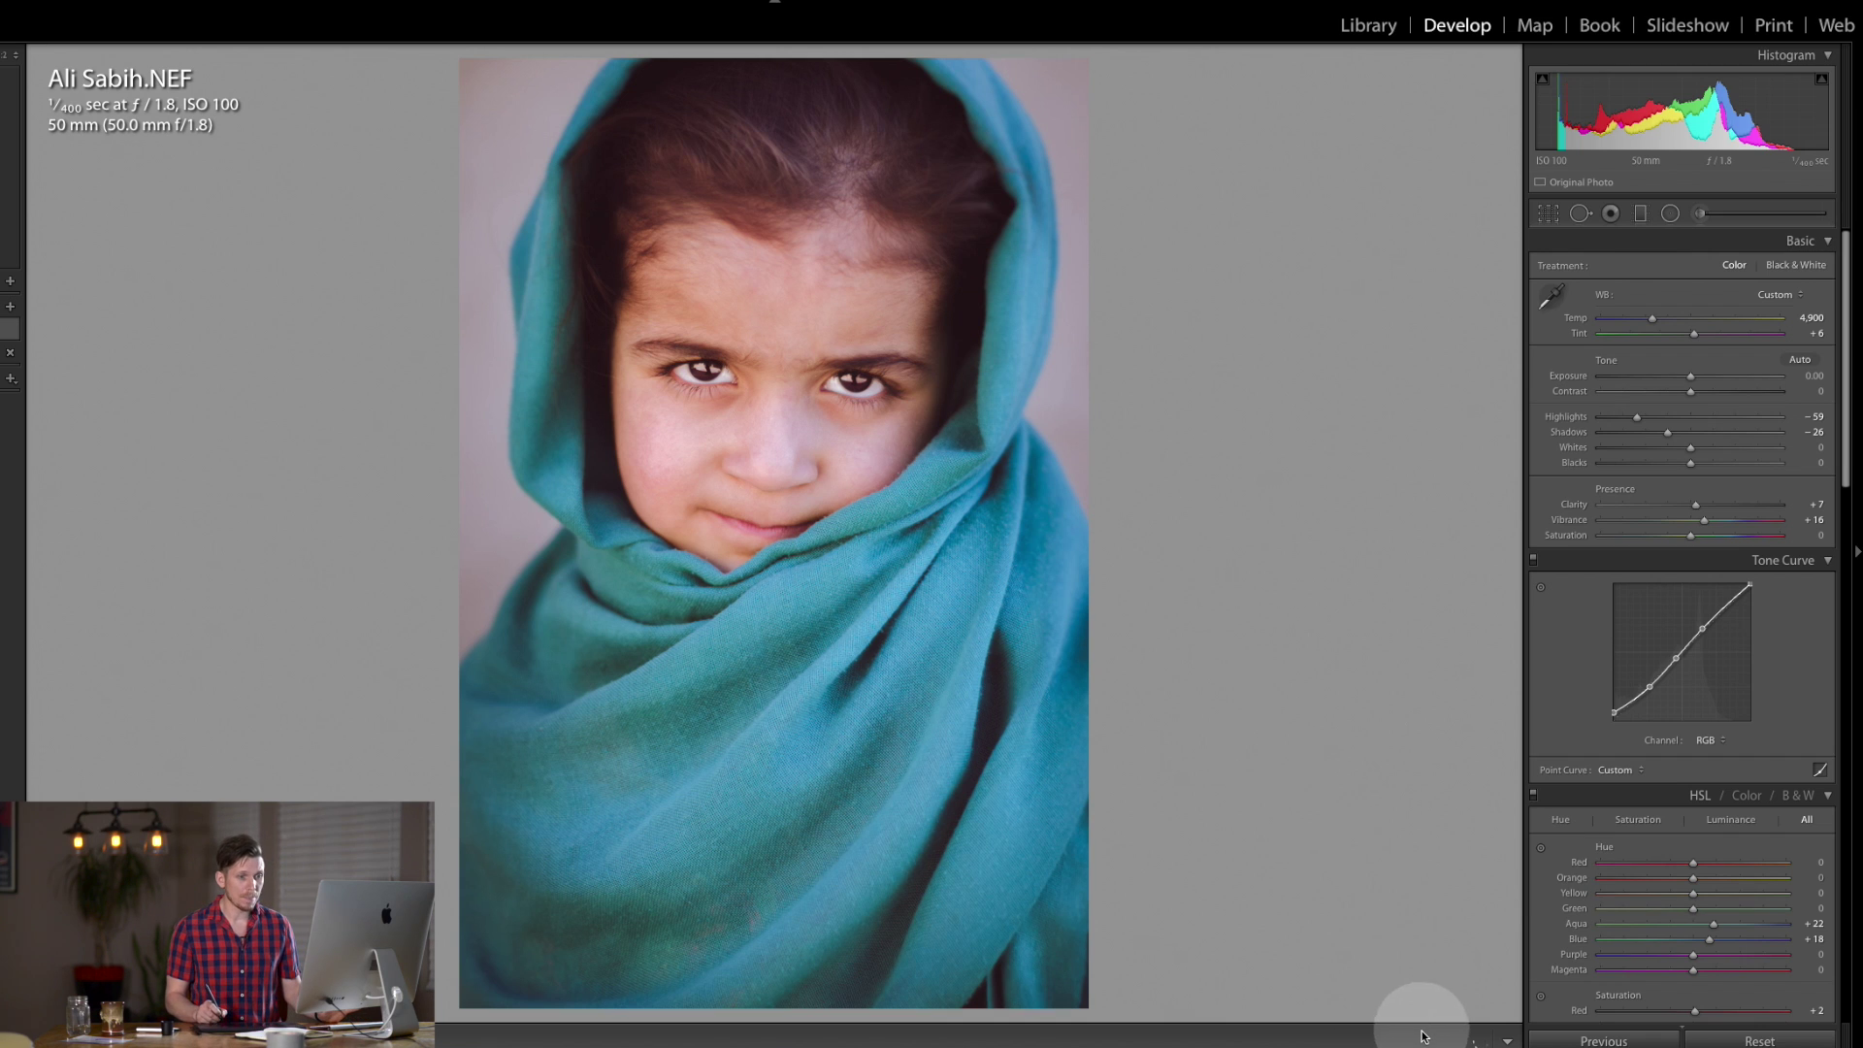
# Create a virtual copy of the photo and crop it closer, cutting off the hood's right edge with the face right of centre.
pyautogui.rightClick(1622, 1047)
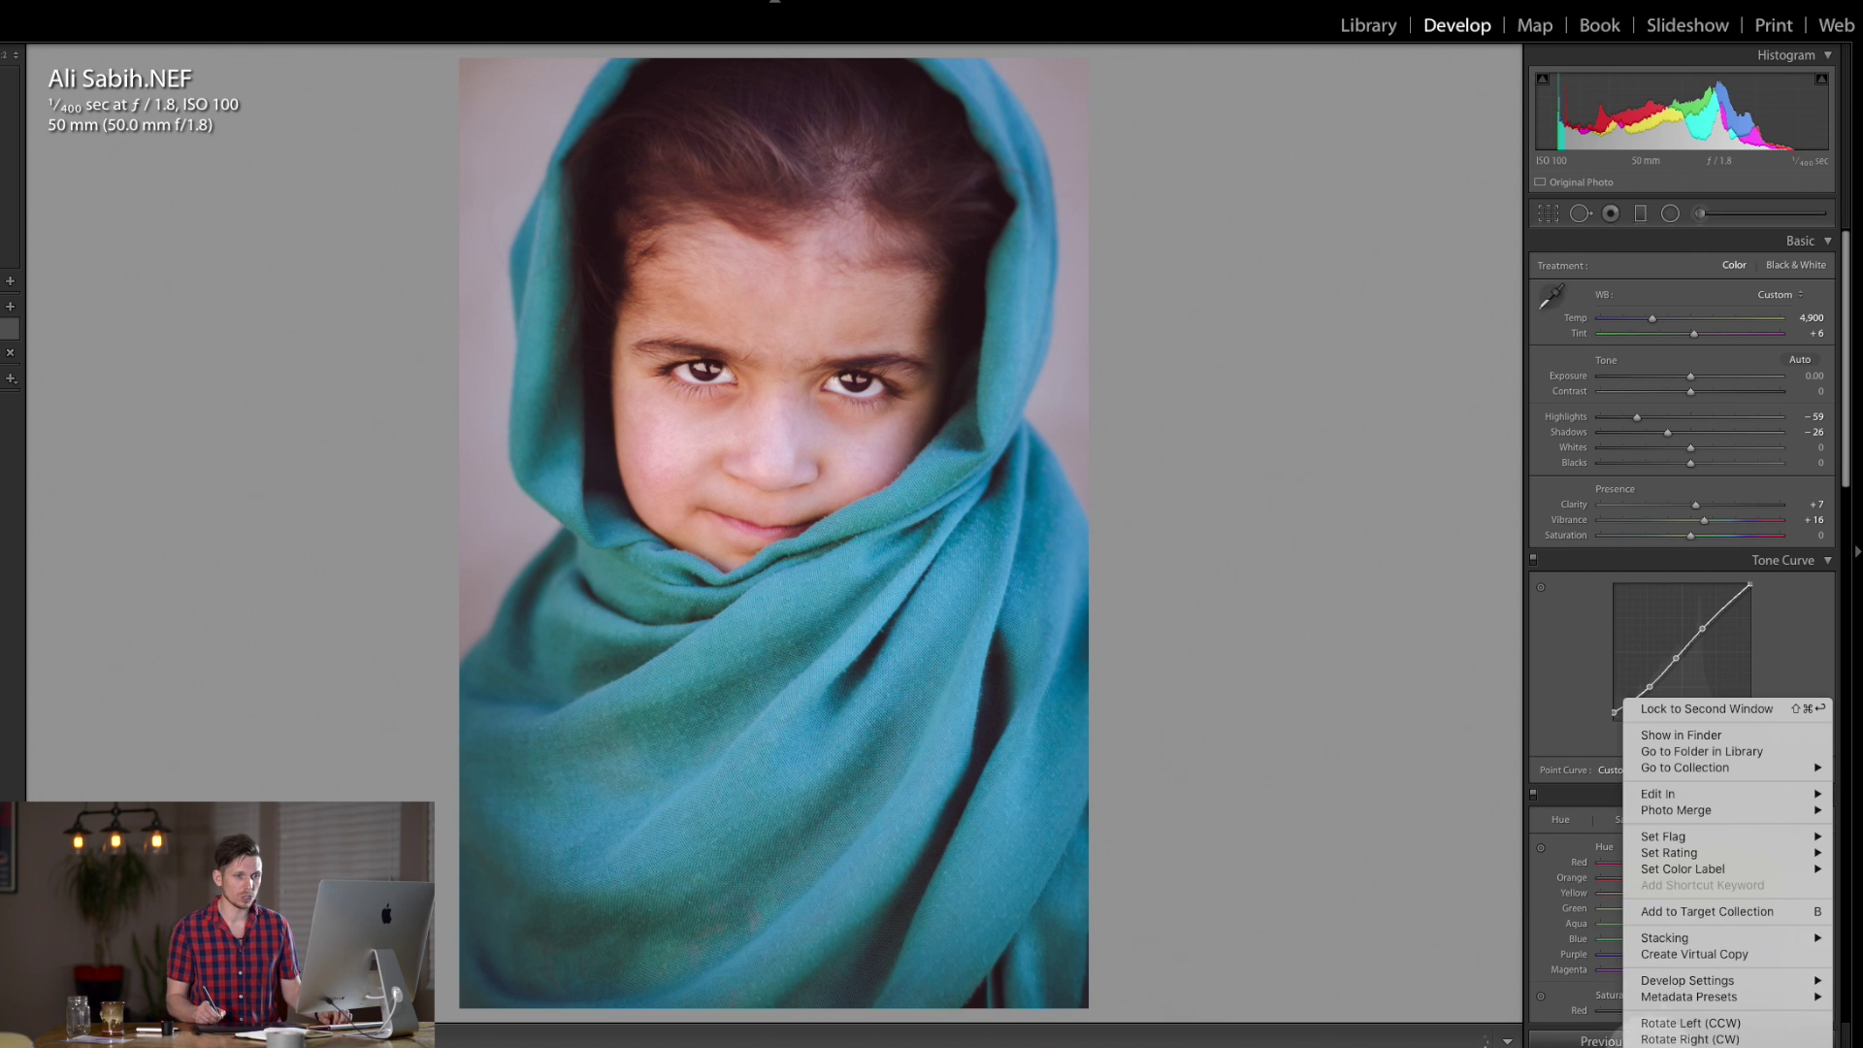
pyautogui.click(1705, 954)
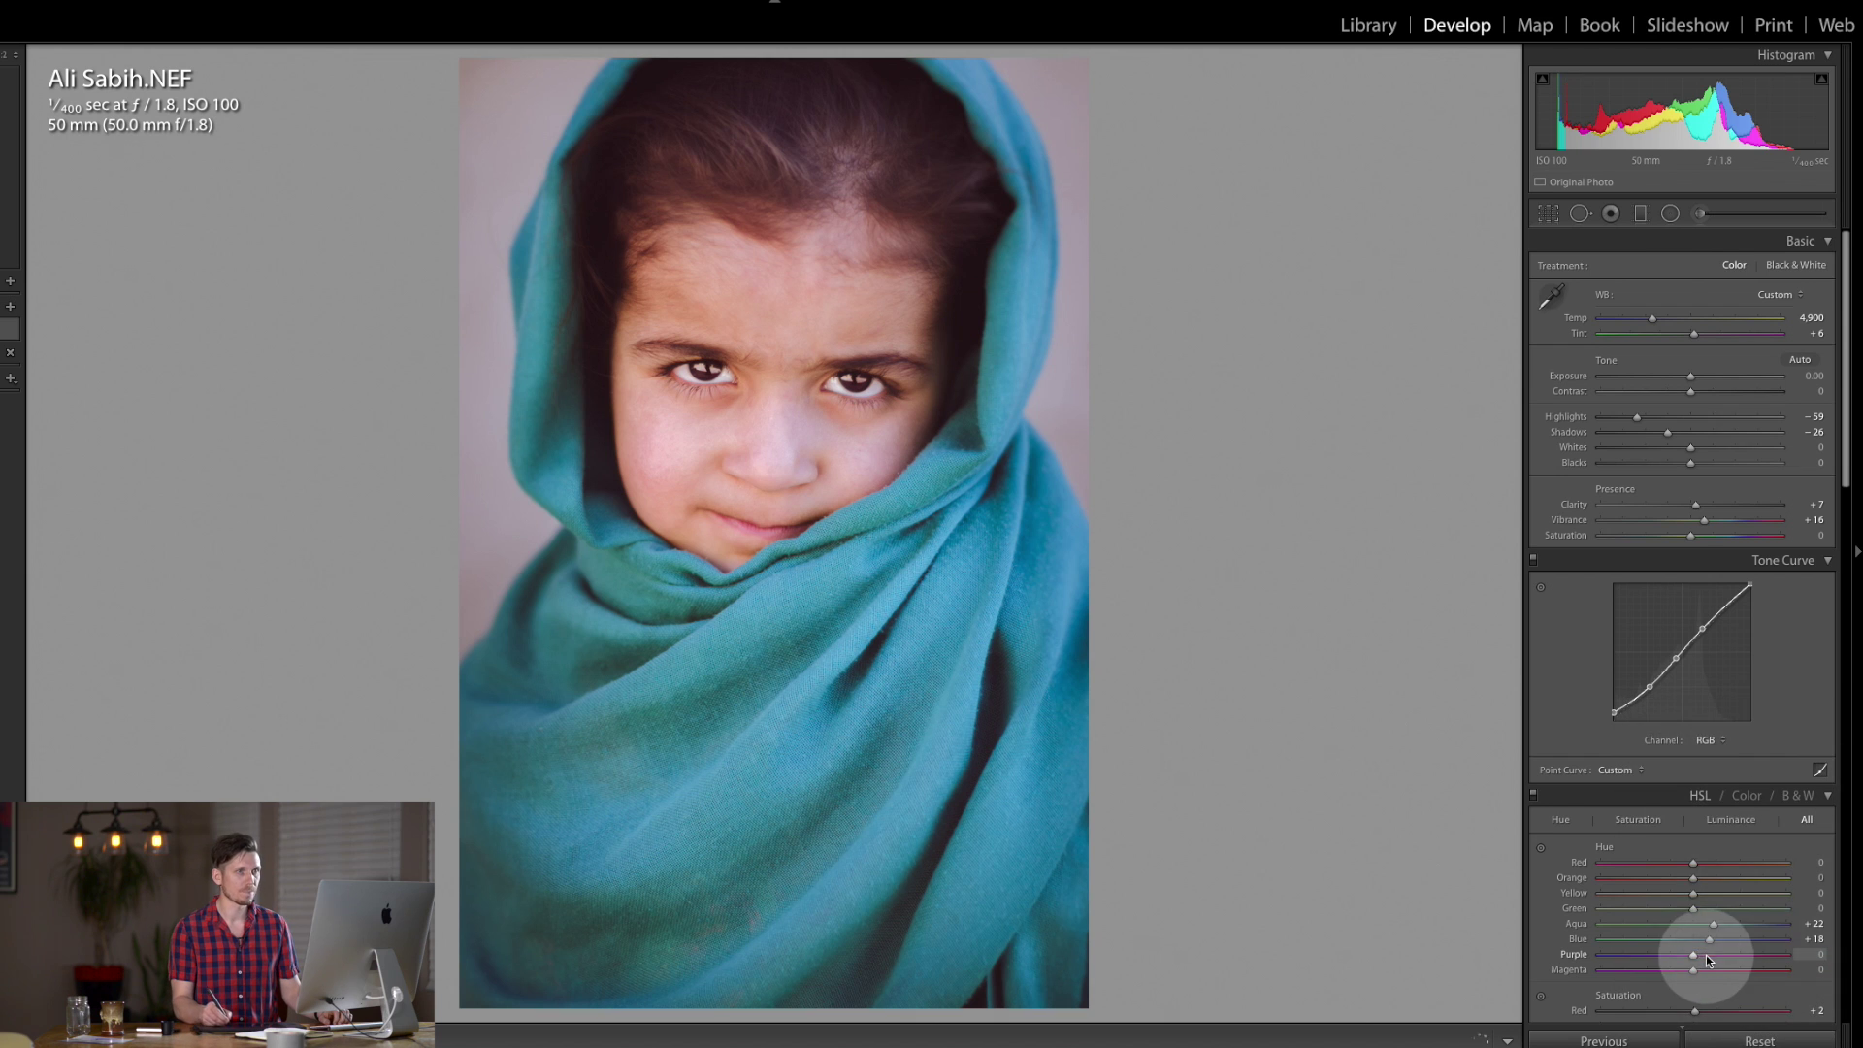
pyautogui.click(1548, 214)
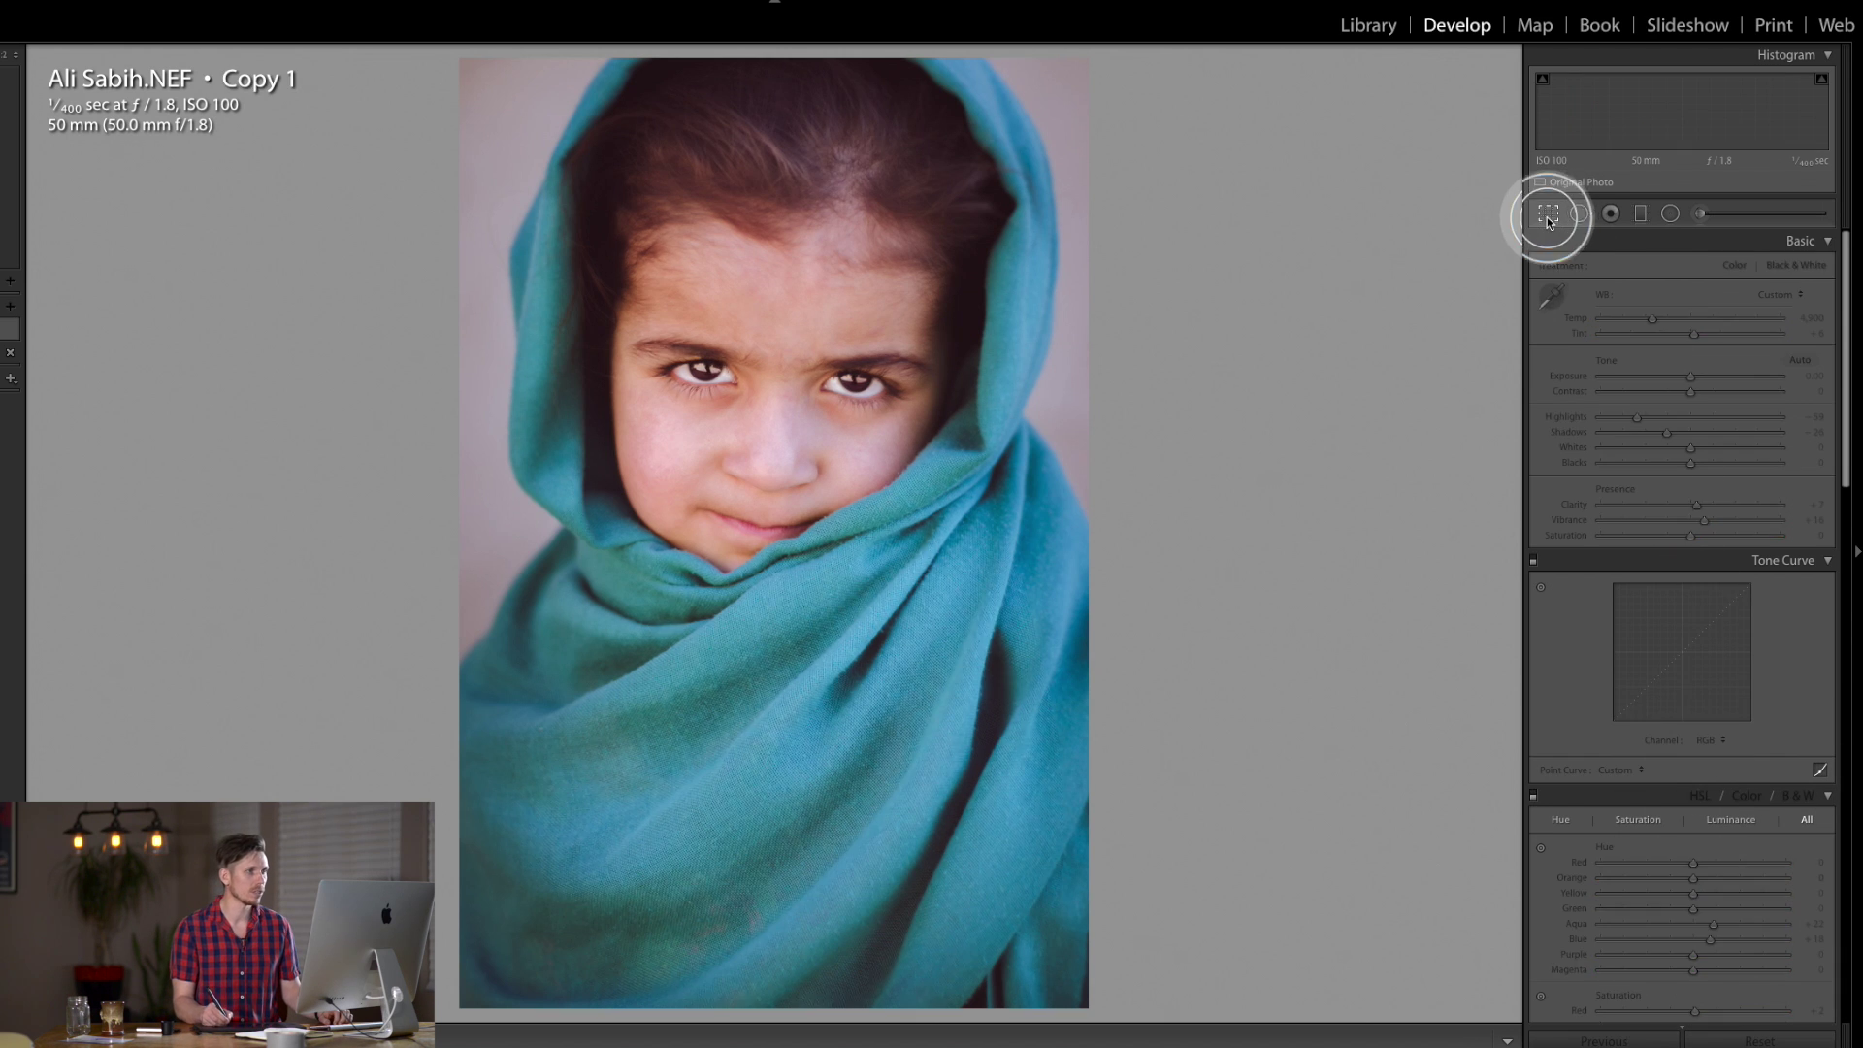
pyautogui.moveTo(1032, 174)
pyautogui.mouseDown()
pyautogui.moveTo(985, 157)
pyautogui.moveTo(1040, 126)
pyautogui.moveTo(1001, 185)
pyautogui.mouseUp()
pyautogui.moveTo(861, 499); pyautogui.dragTo(881, 539)
pyautogui.moveTo(871, 449); pyautogui.dragTo(920, 442)
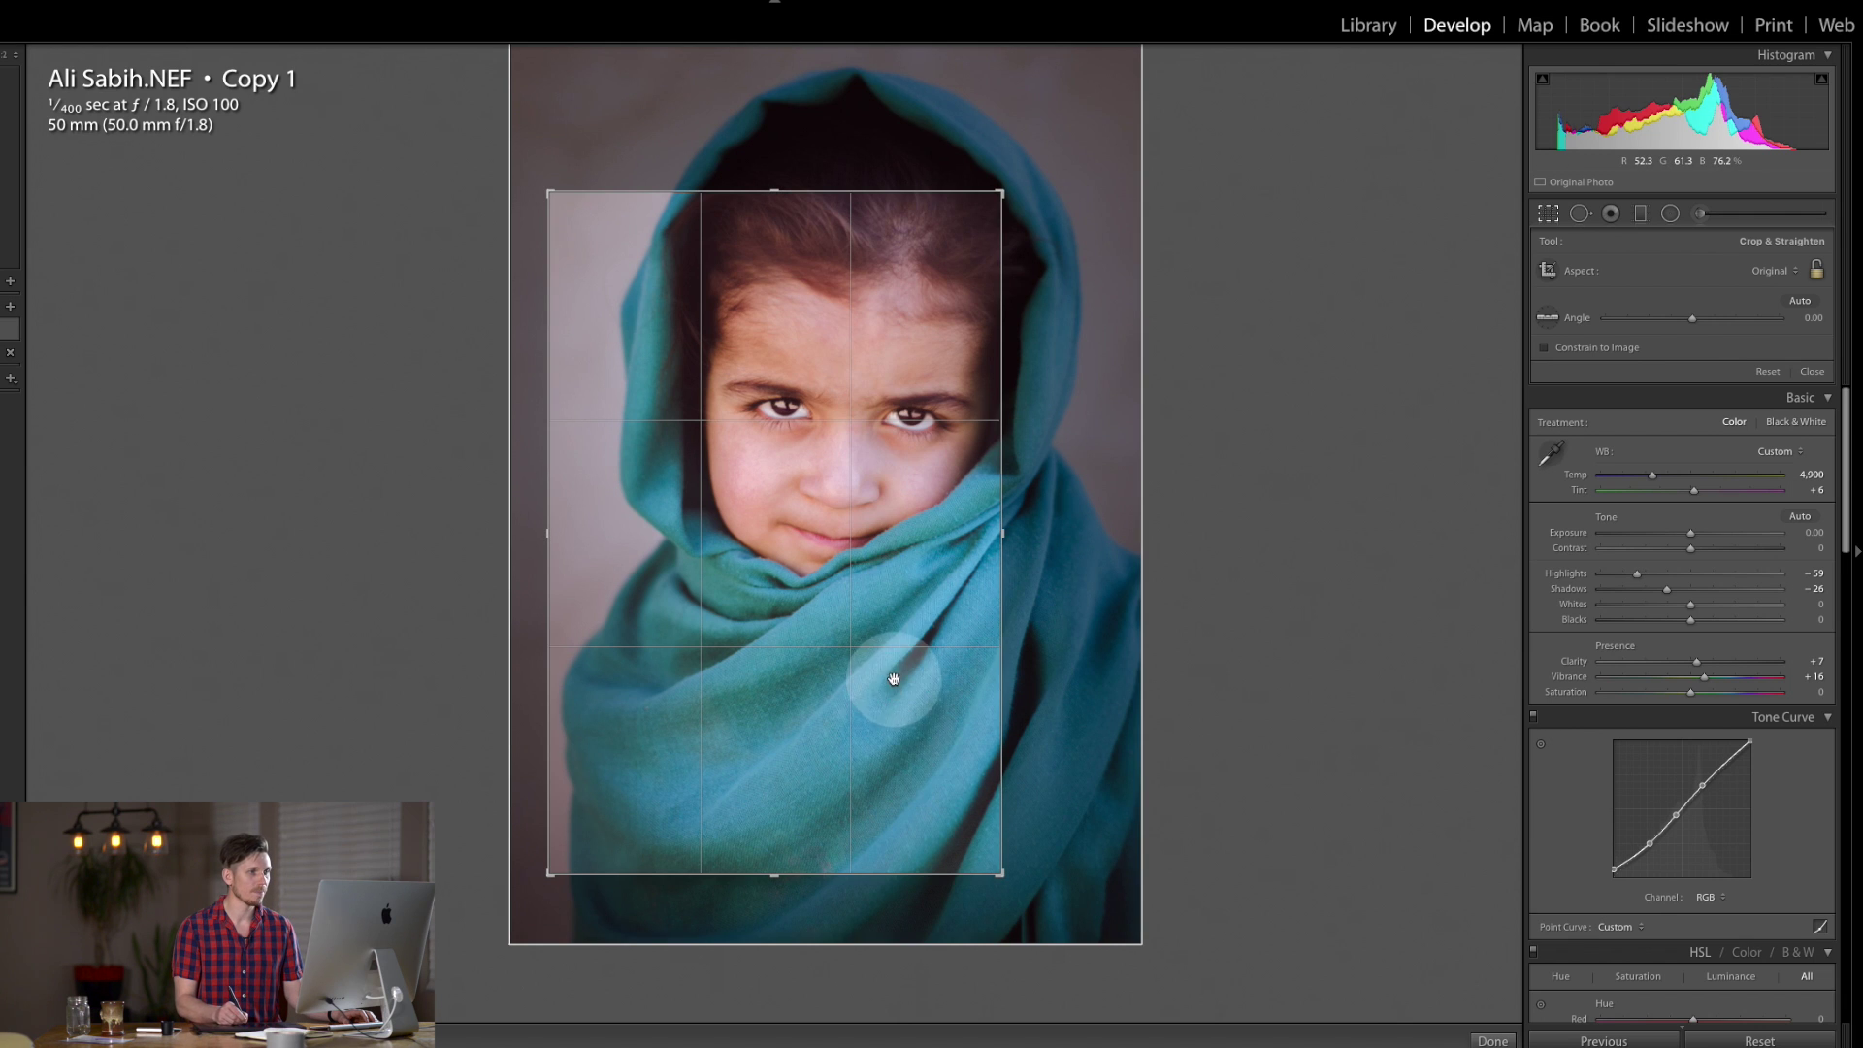
# Refine and apply the copy's crop so the eyes follow the upper third line and the nose meets the right third line.
pyautogui.moveTo(886, 680); pyautogui.dragTo(886, 686)
pyautogui.moveTo(558, 866)
pyautogui.mouseDown()
pyautogui.moveTo(586, 824)
pyautogui.moveTo(575, 840)
pyautogui.mouseUp()
pyautogui.moveTo(705, 690); pyautogui.dragTo(730, 677)
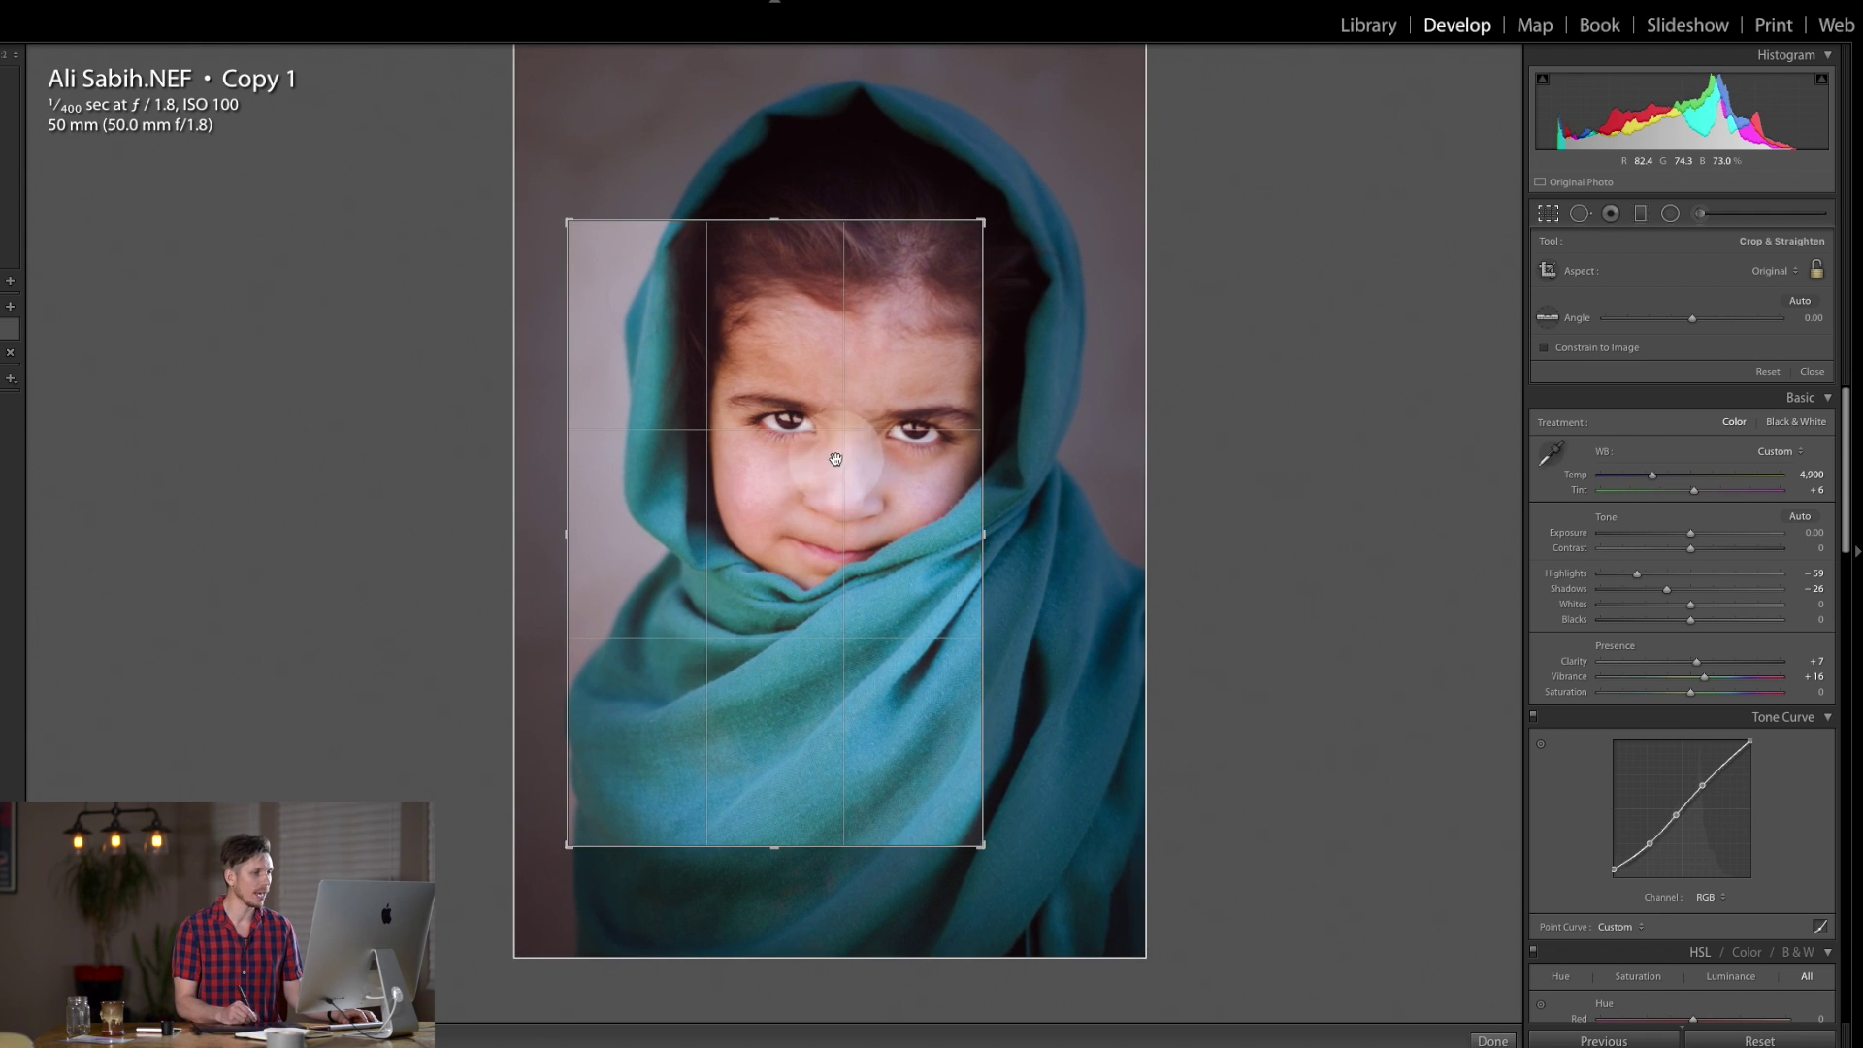
pyautogui.moveTo(571, 851); pyautogui.dragTo(556, 863)
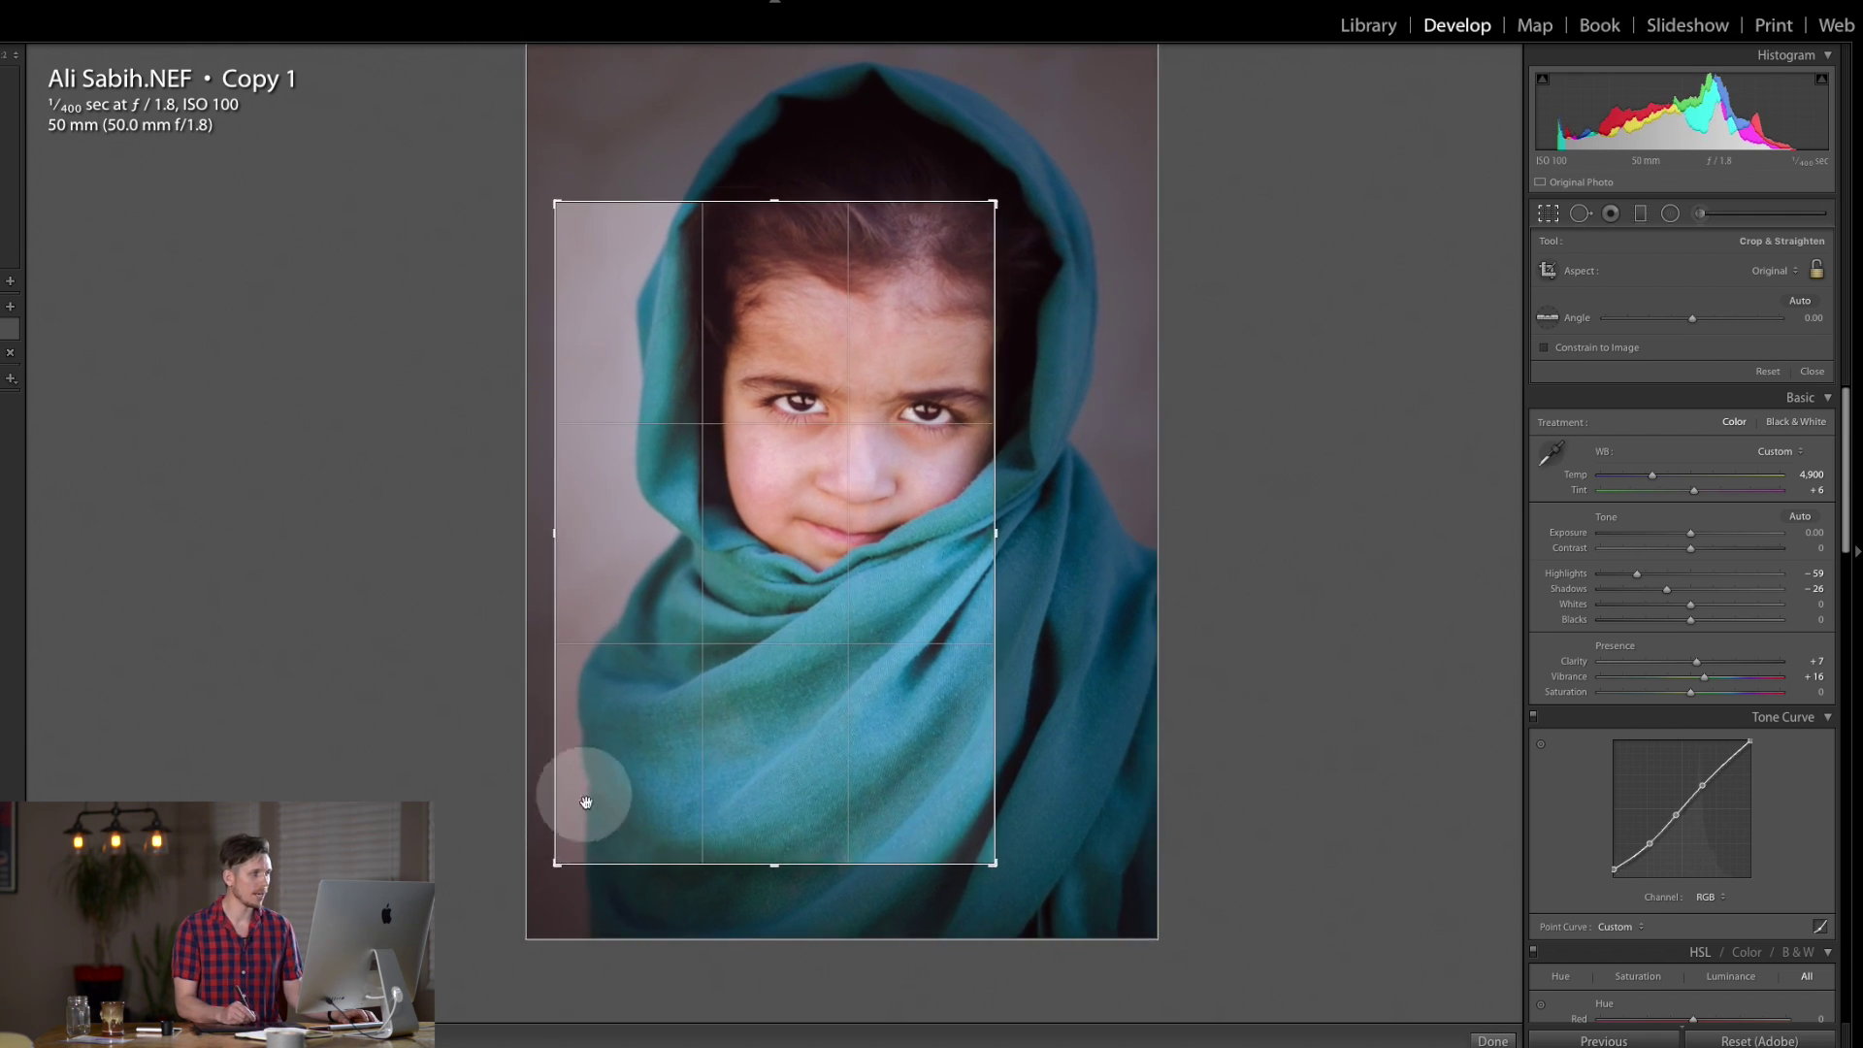
pyautogui.moveTo(728, 645); pyautogui.dragTo(735, 668)
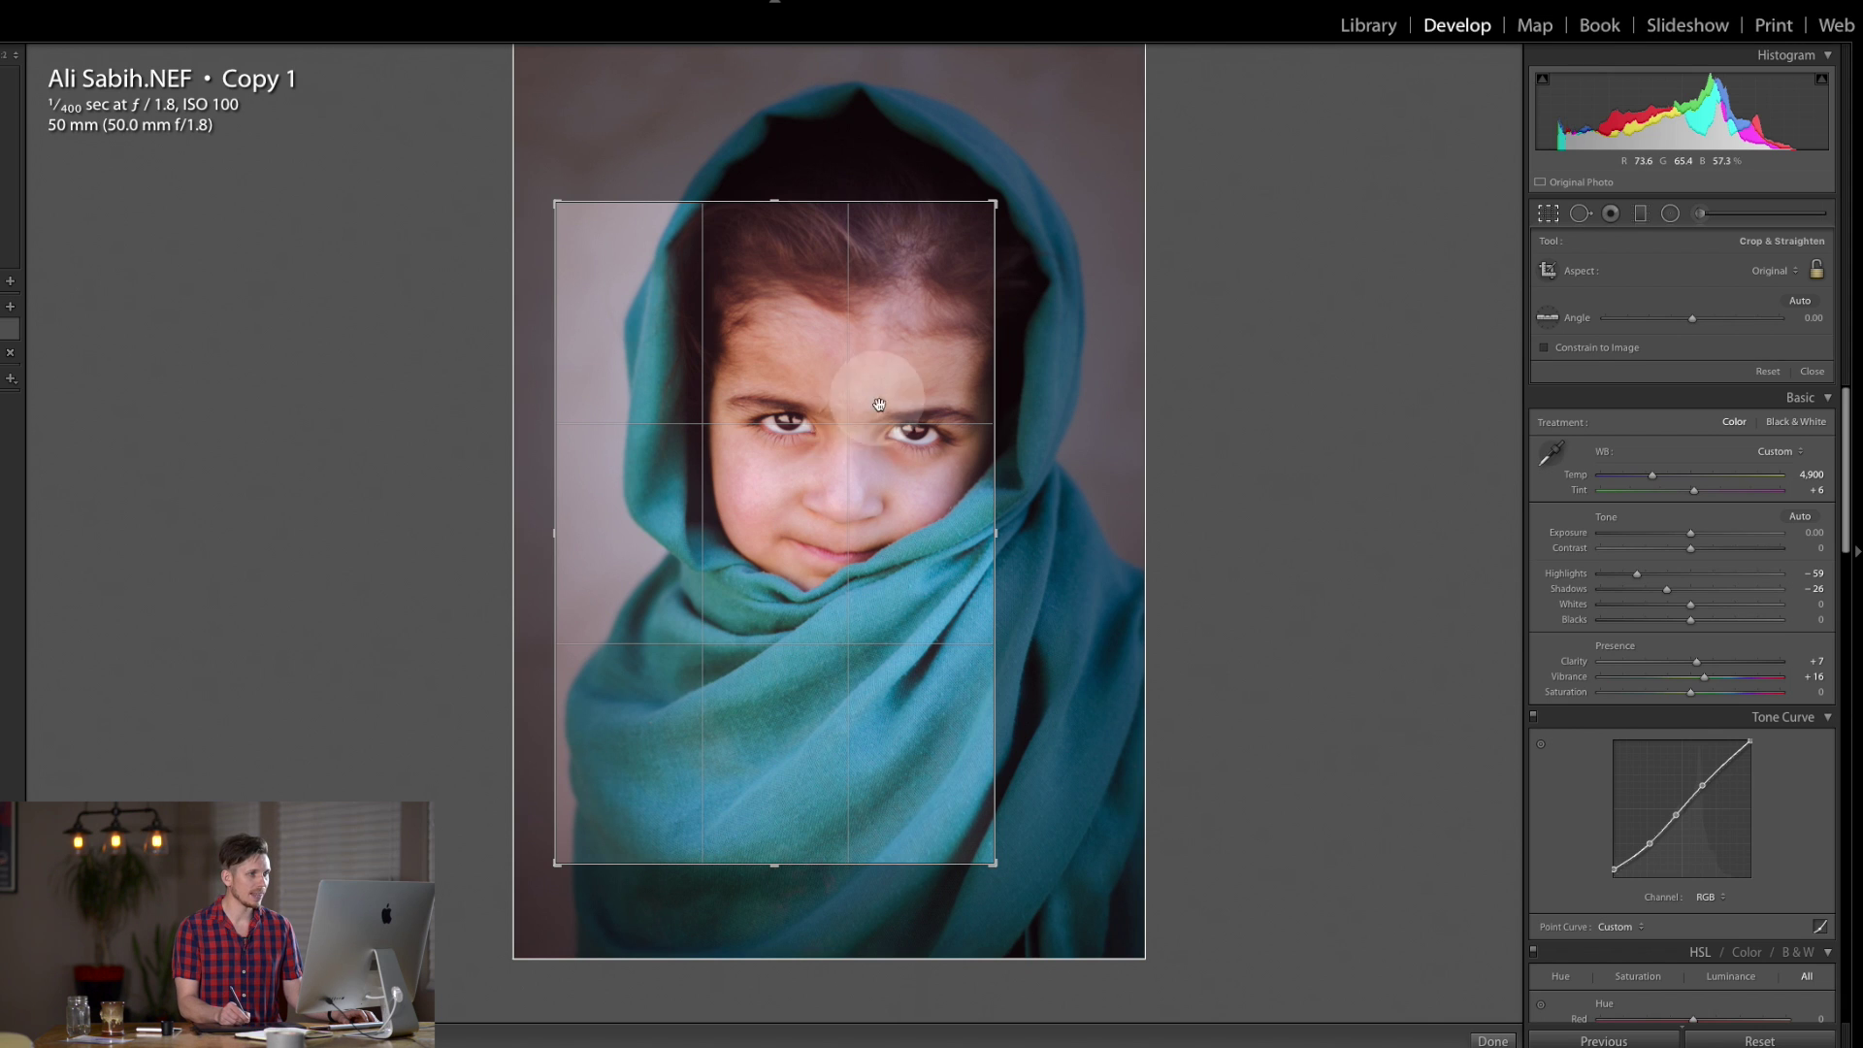
pyautogui.moveTo(854, 431); pyautogui.dragTo(856, 429)
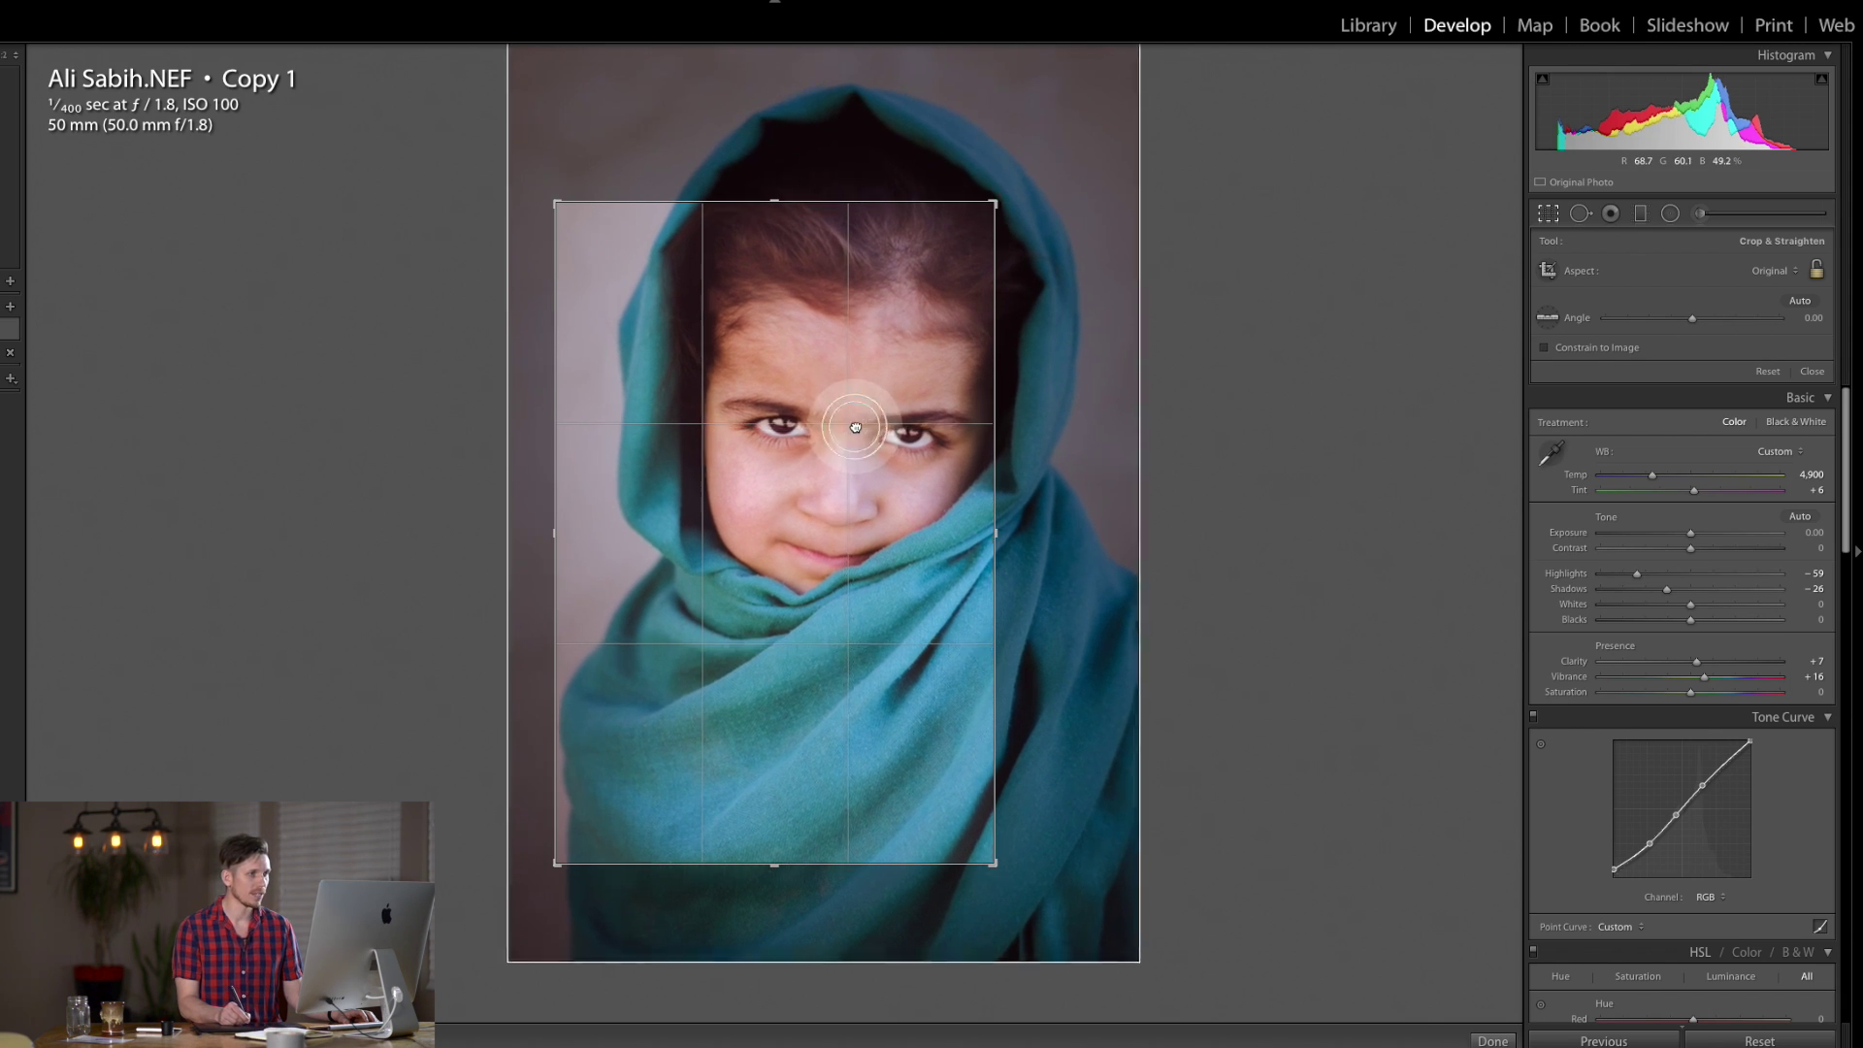
pyautogui.press('Return')
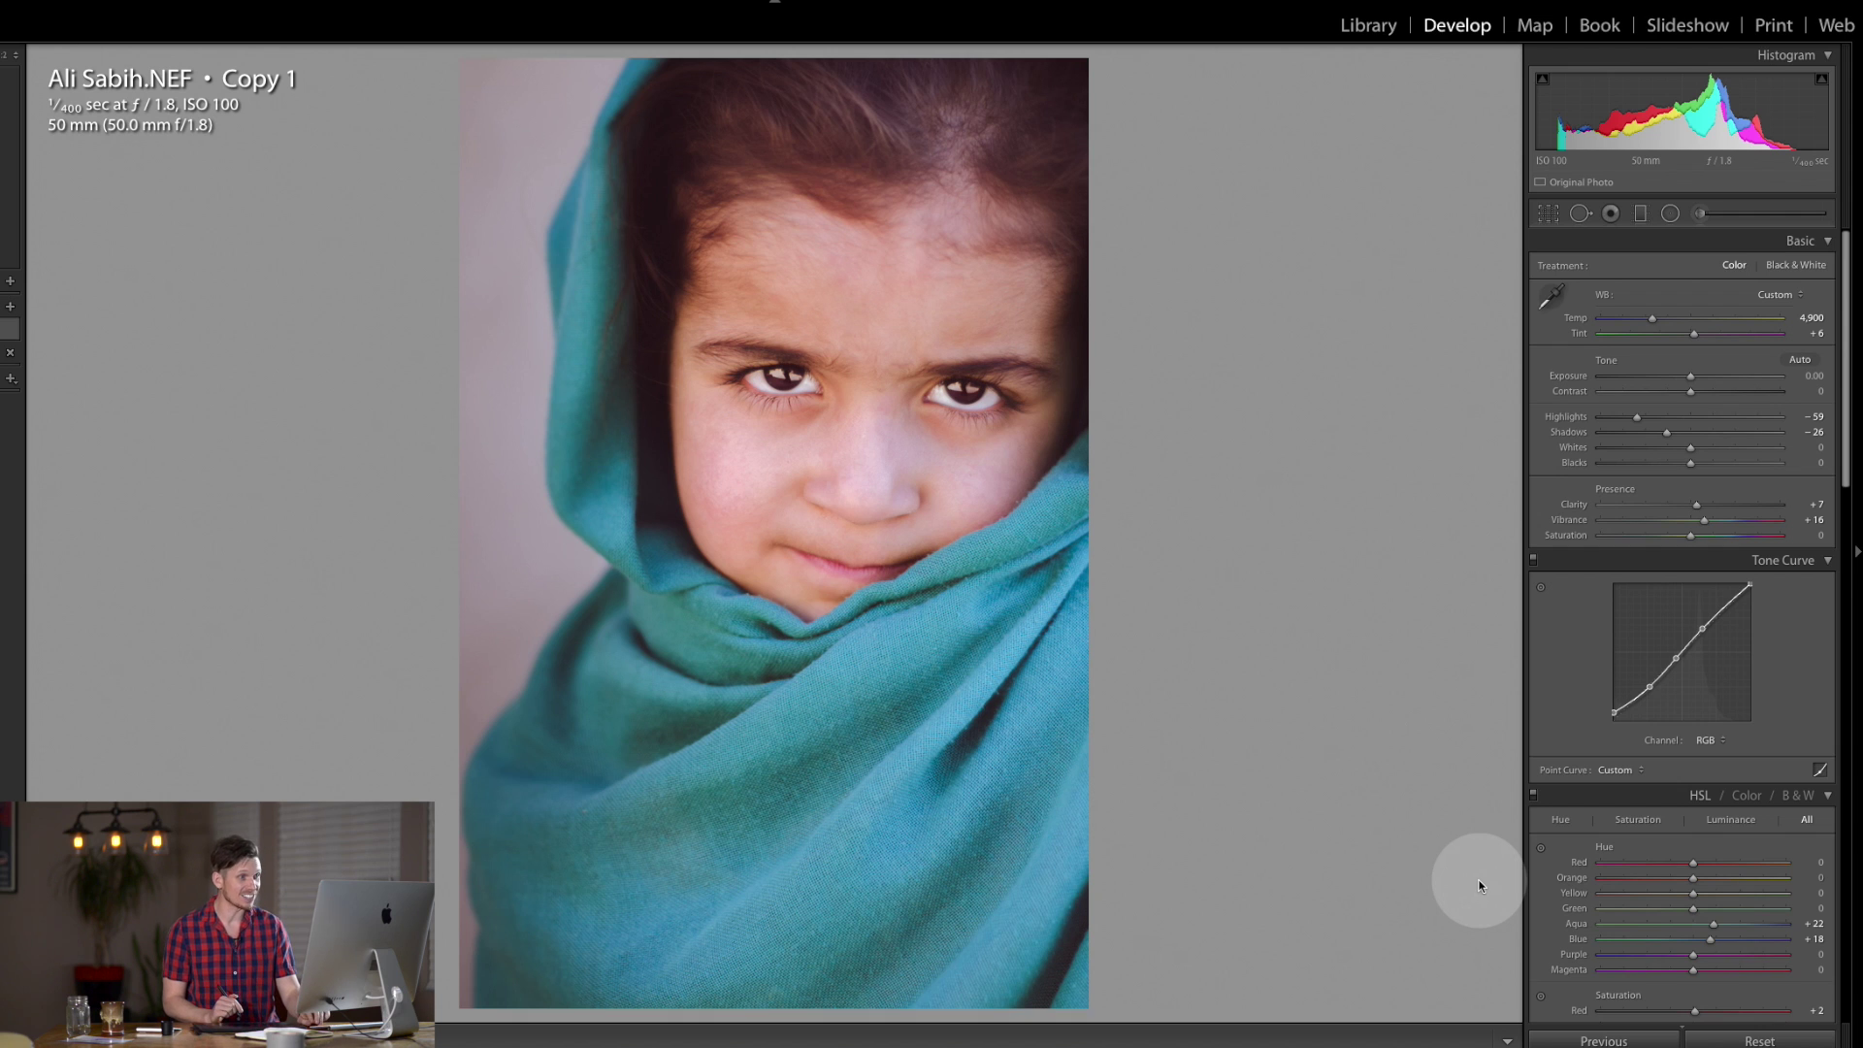
# Compare the virtual copy's crop with the first photo's crop, and view that photo before and after editing.
pyautogui.press('Left')
pyautogui.press('Right')
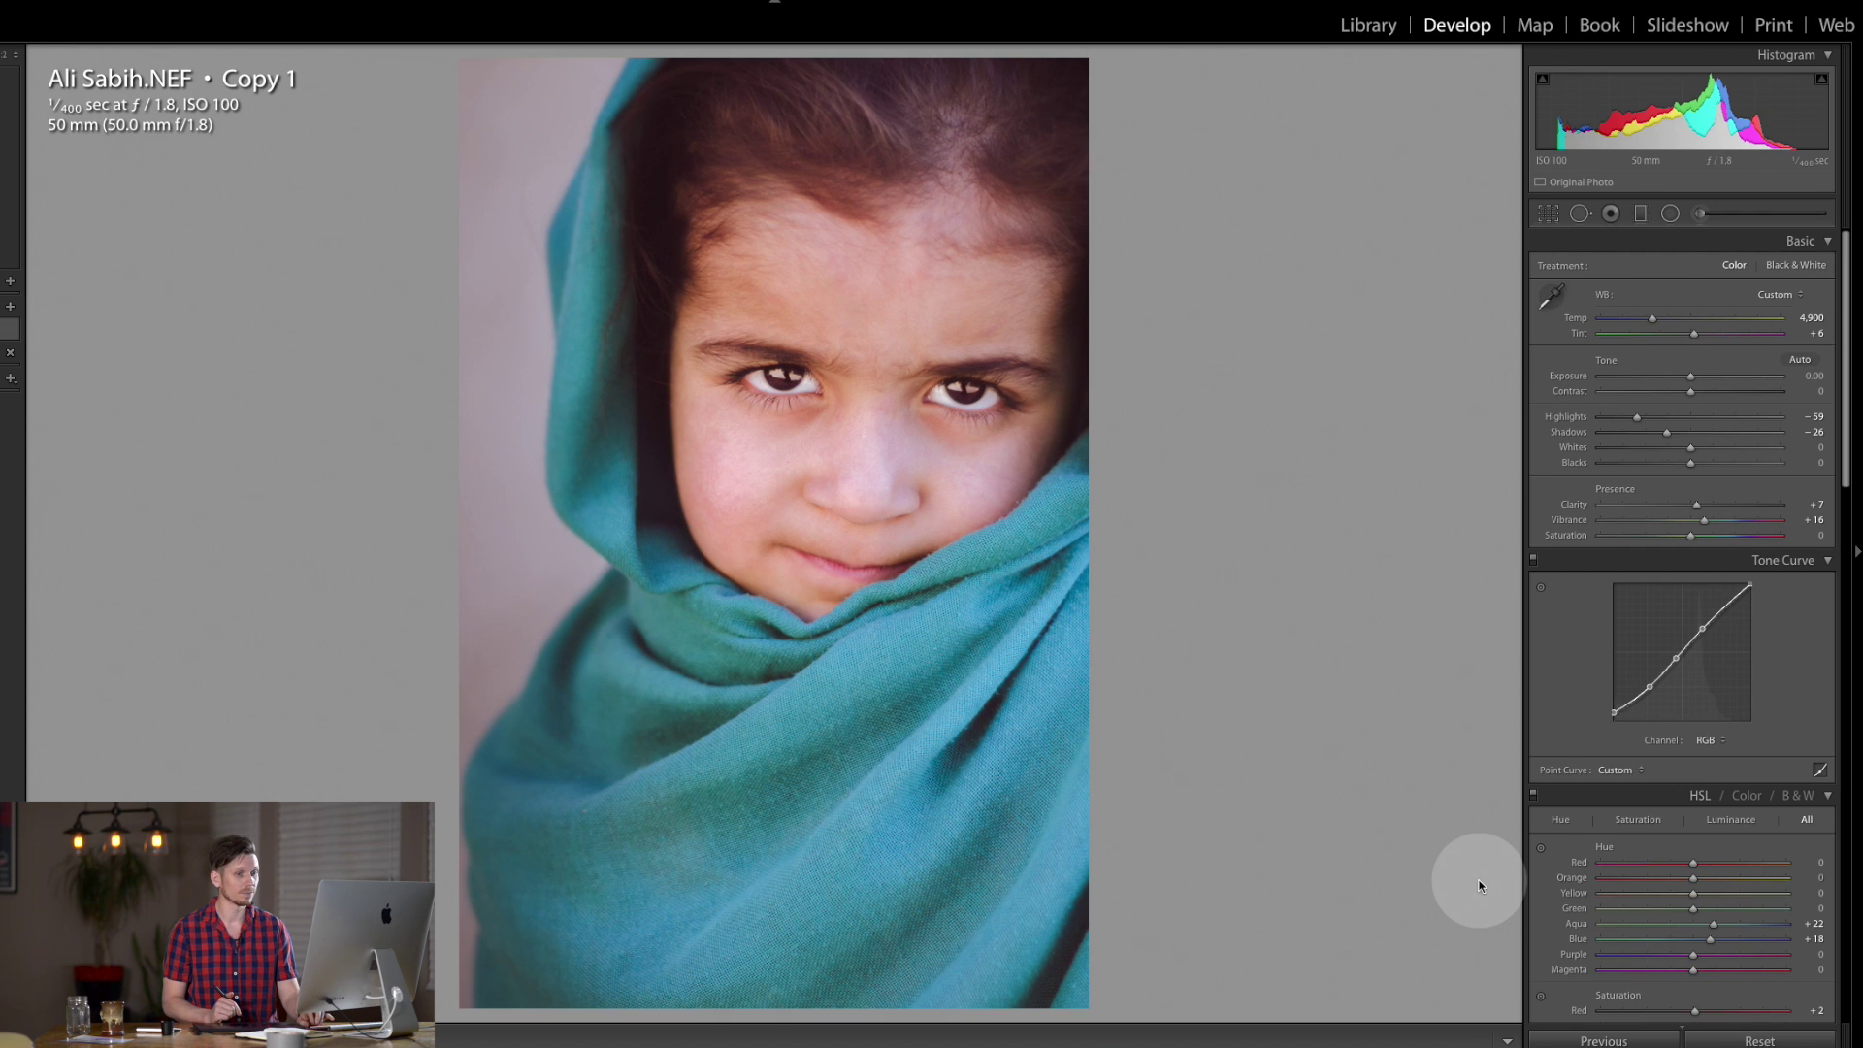
pyautogui.press('Left')
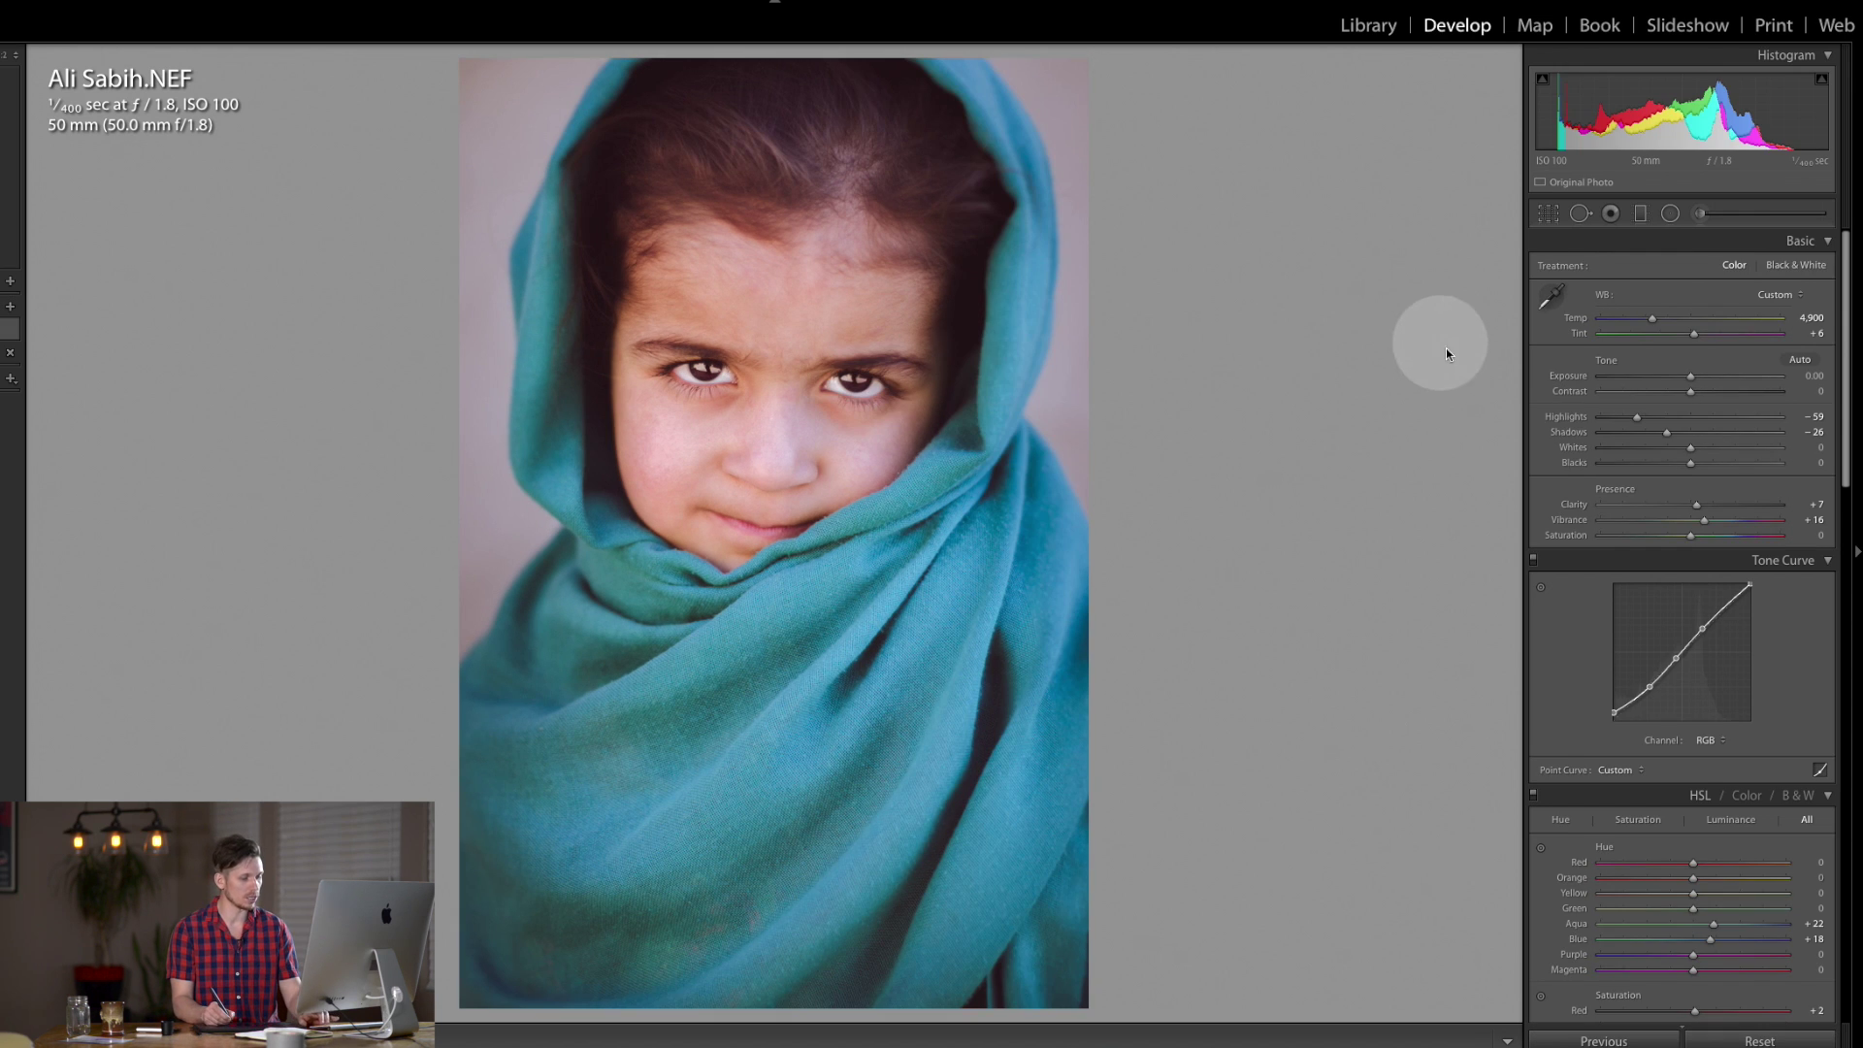
pyautogui.press('\\')
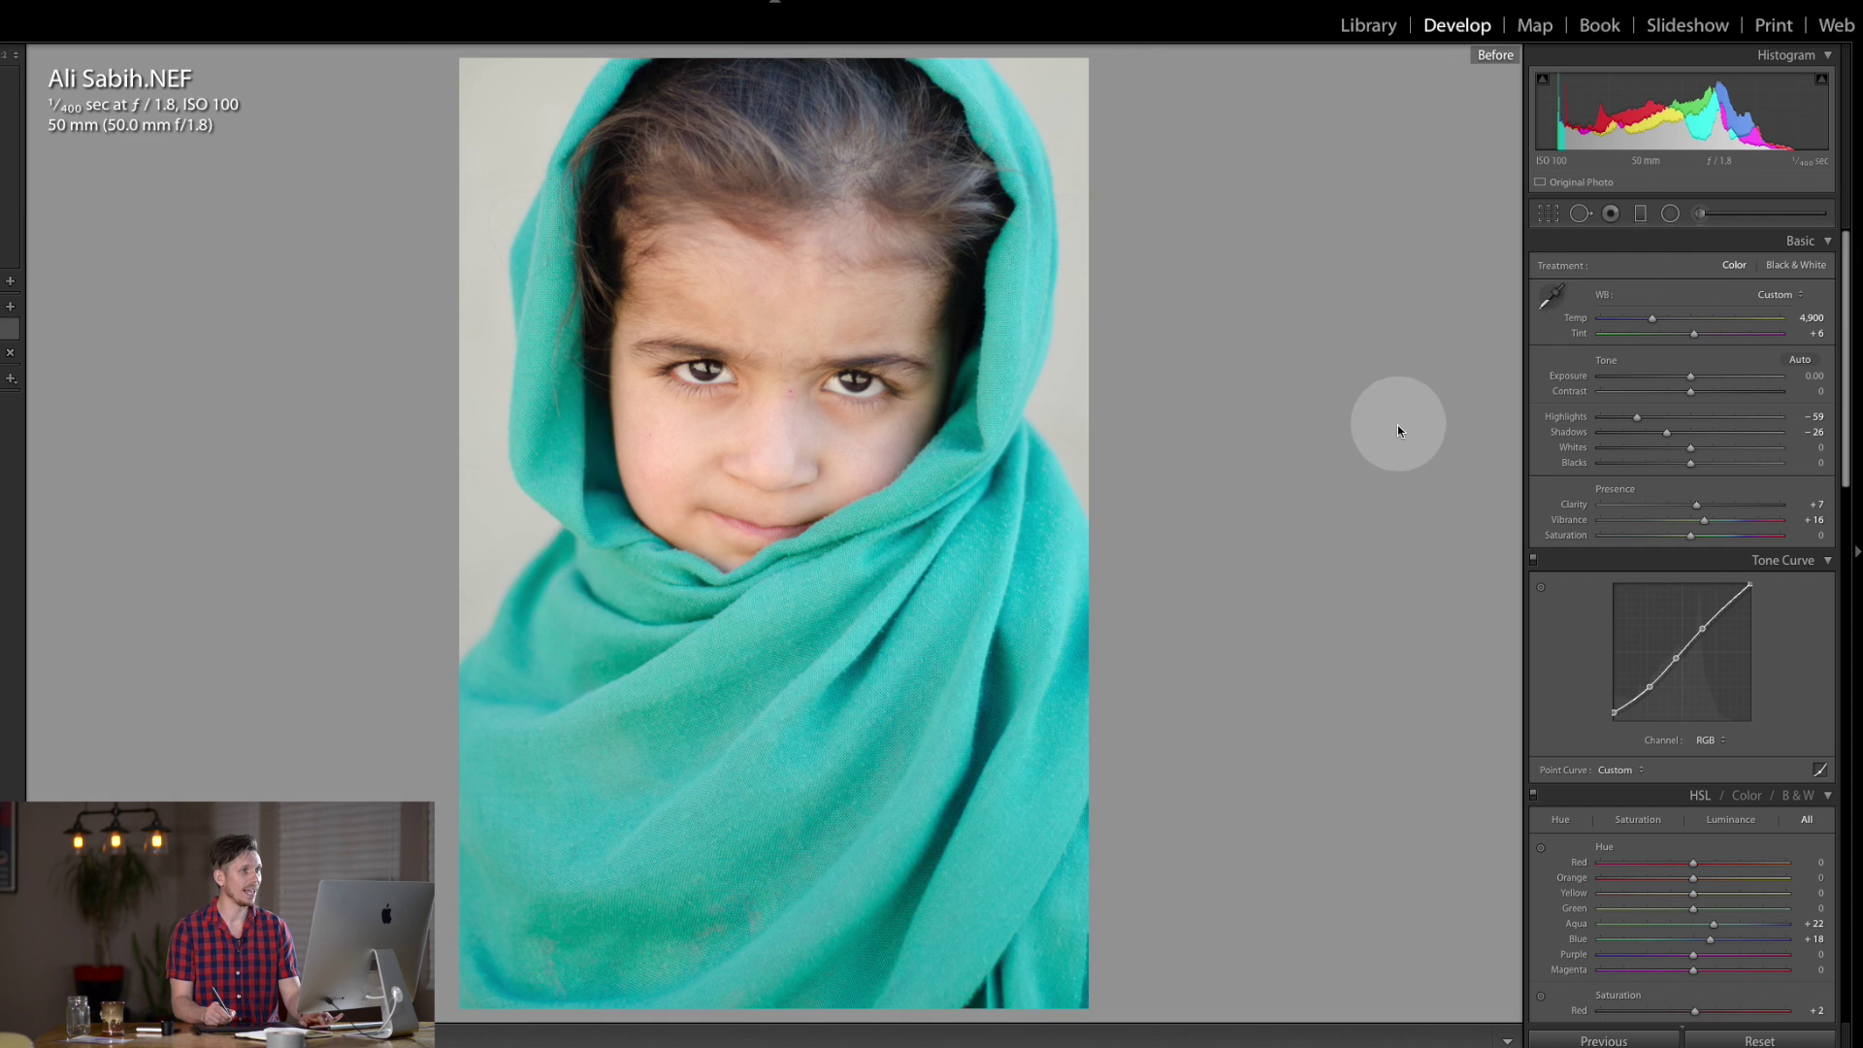
pyautogui.press('\\')
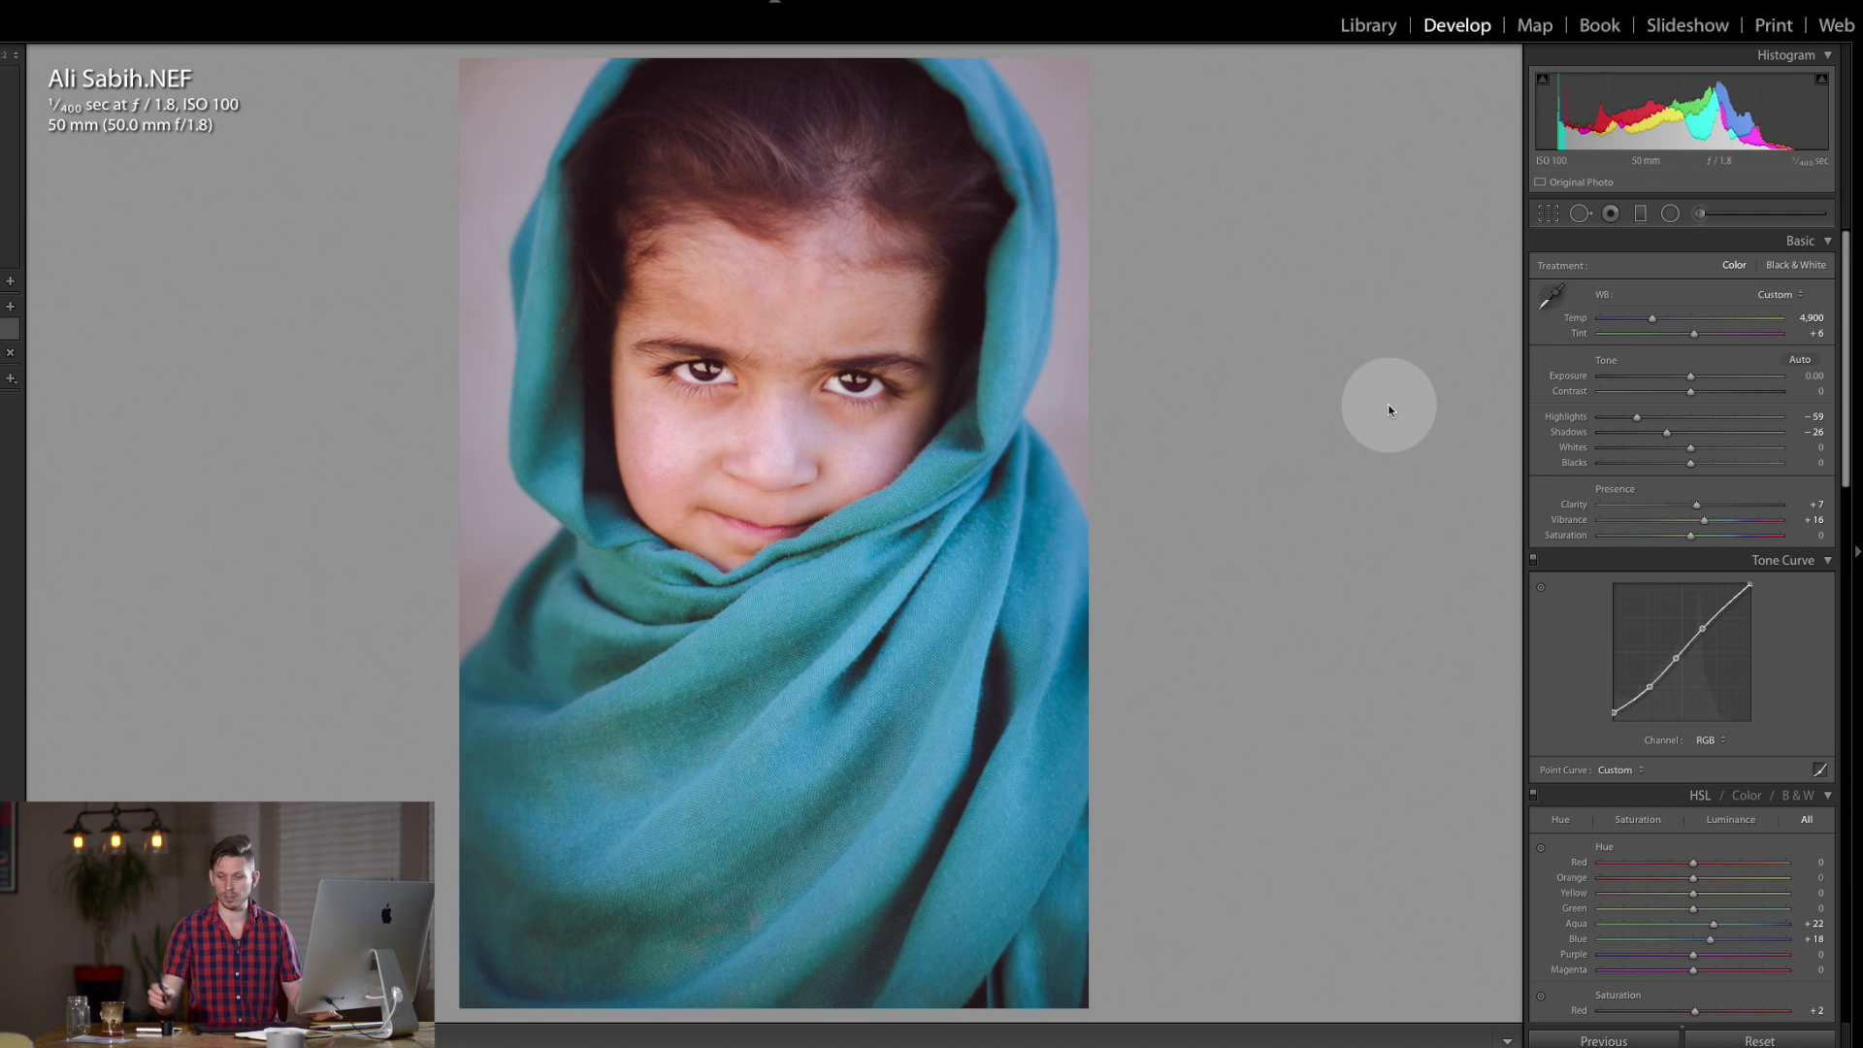